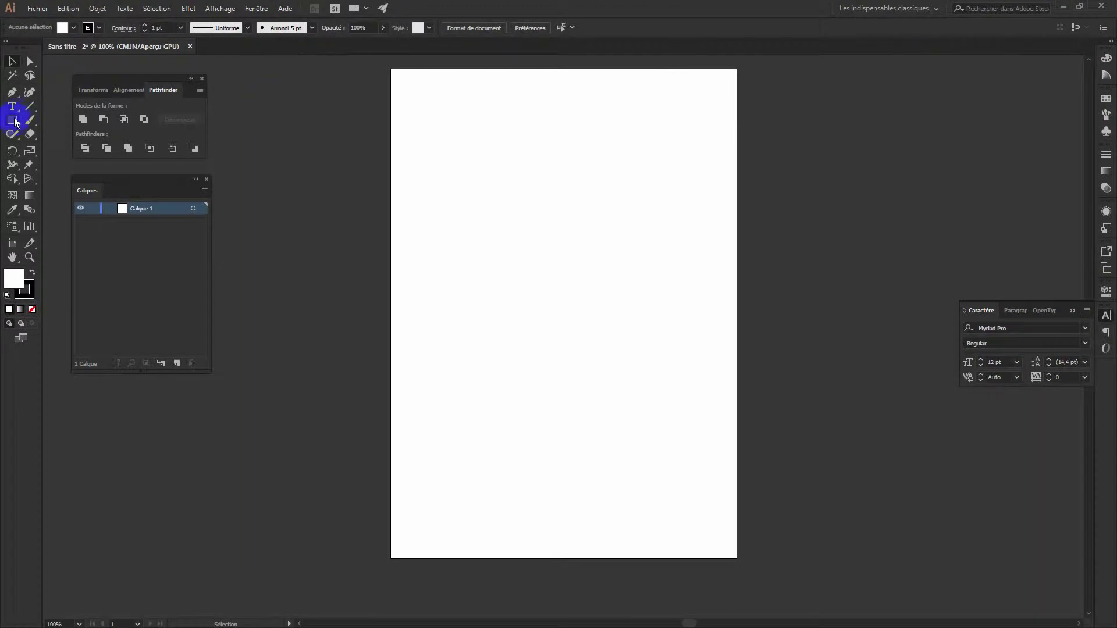
Draw a long flat ellipse with a black fill and no stroke
drag(14, 126, 67, 149)
drag(449, 185, 670, 210)
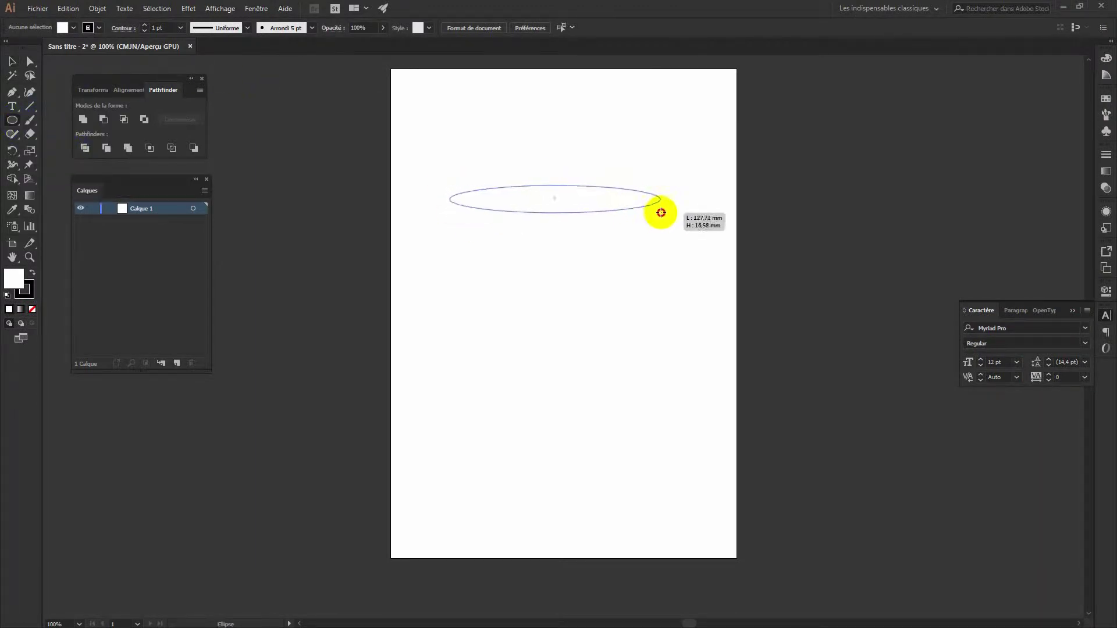
click(27, 282)
click(32, 309)
key(ctrl+plus)
key(ctrl+plus)
key(ctrl+plus)
scroll(264, 138, left, 3)
Turn both ellipse ends into sharp points and squash it into a thin spike
key(a)
click(310, 309)
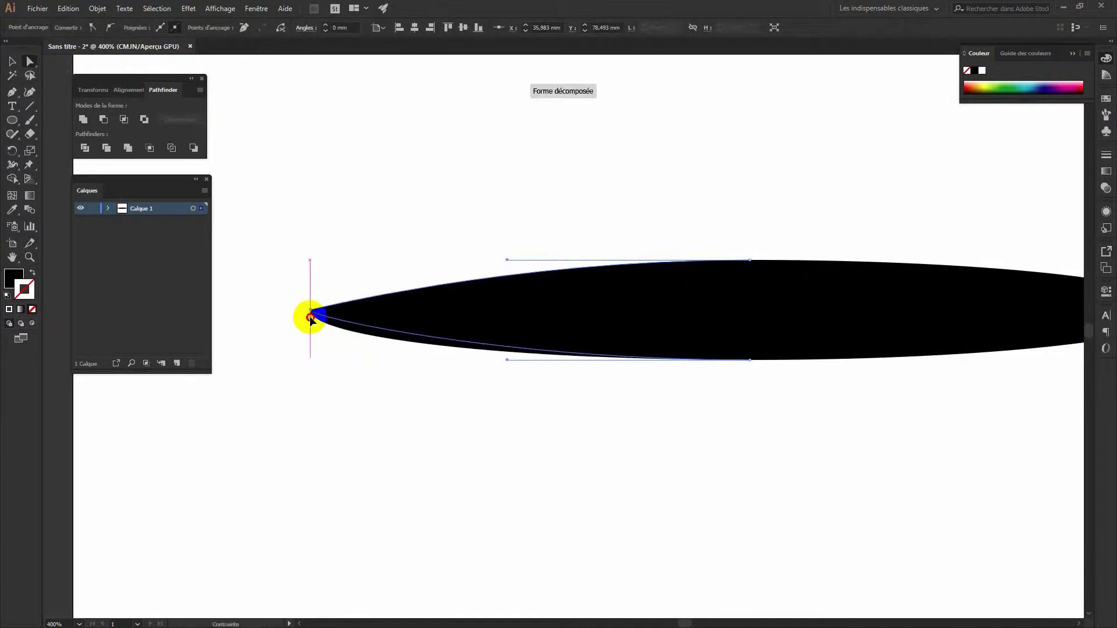
drag(862, 399, 777, 254)
click(782, 308)
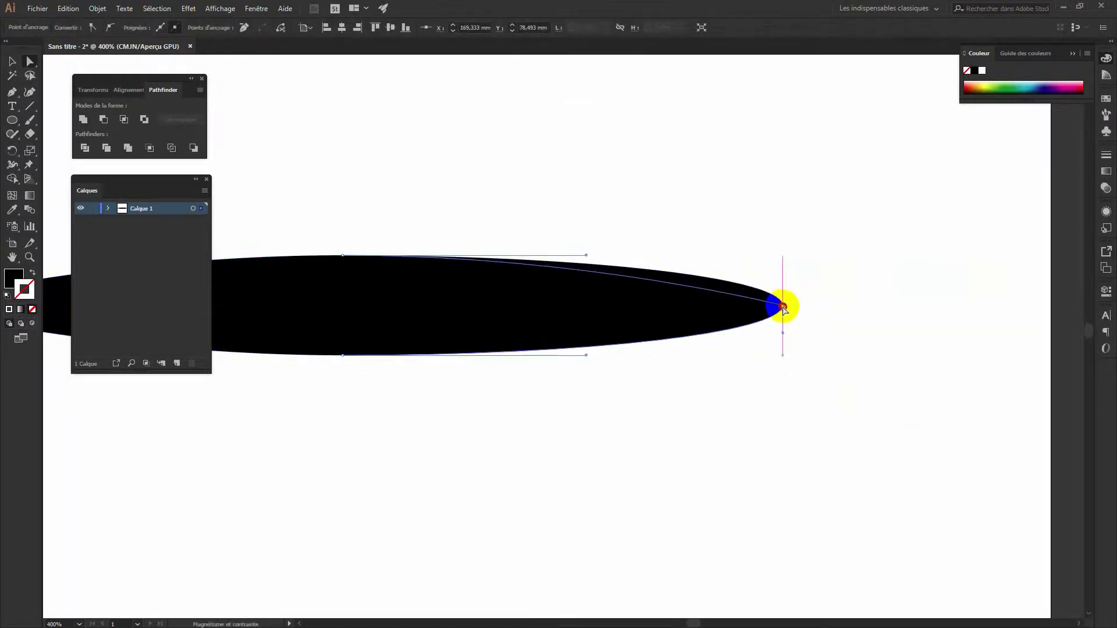
click(12, 60)
drag(343, 255, 342, 325)
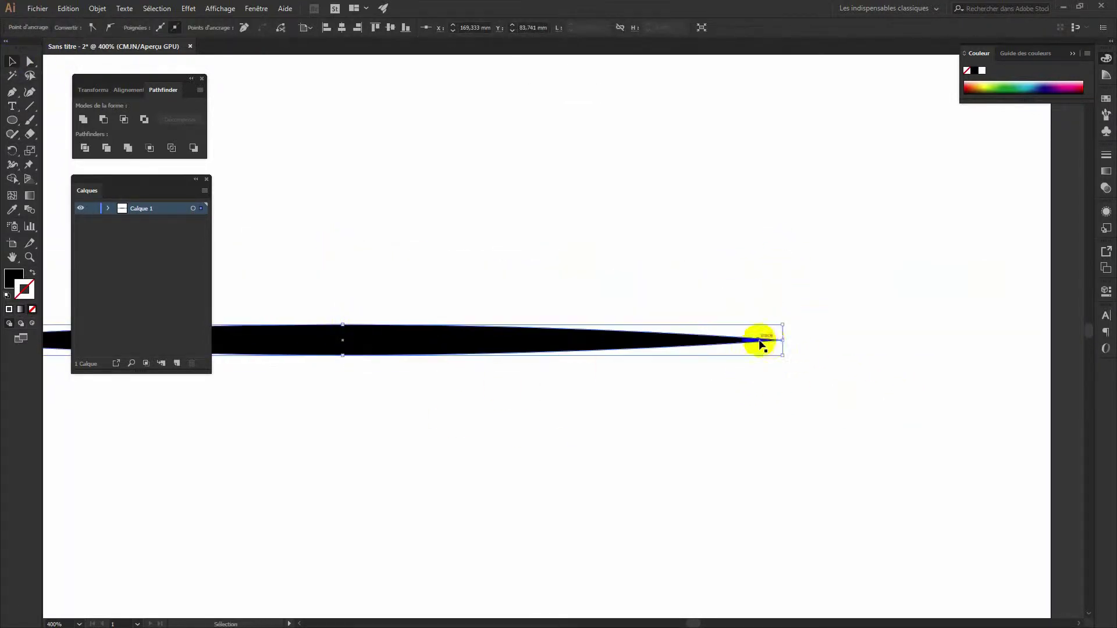
click(492, 267)
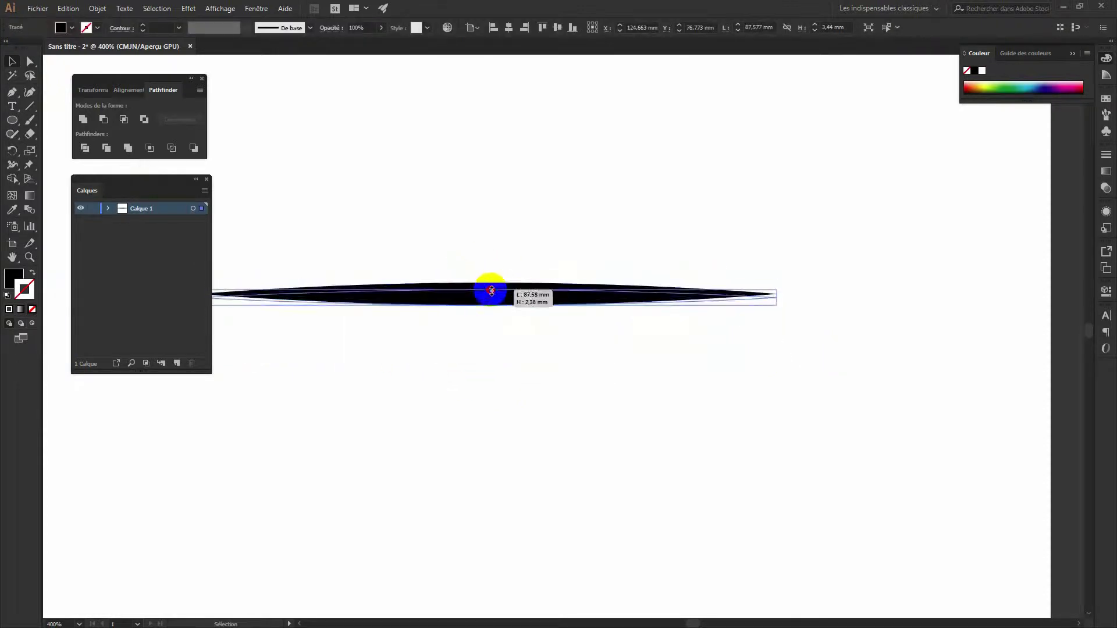
Add the spike to the Brushes panel as a new Art Brush
click(1106, 114)
drag(598, 300, 977, 216)
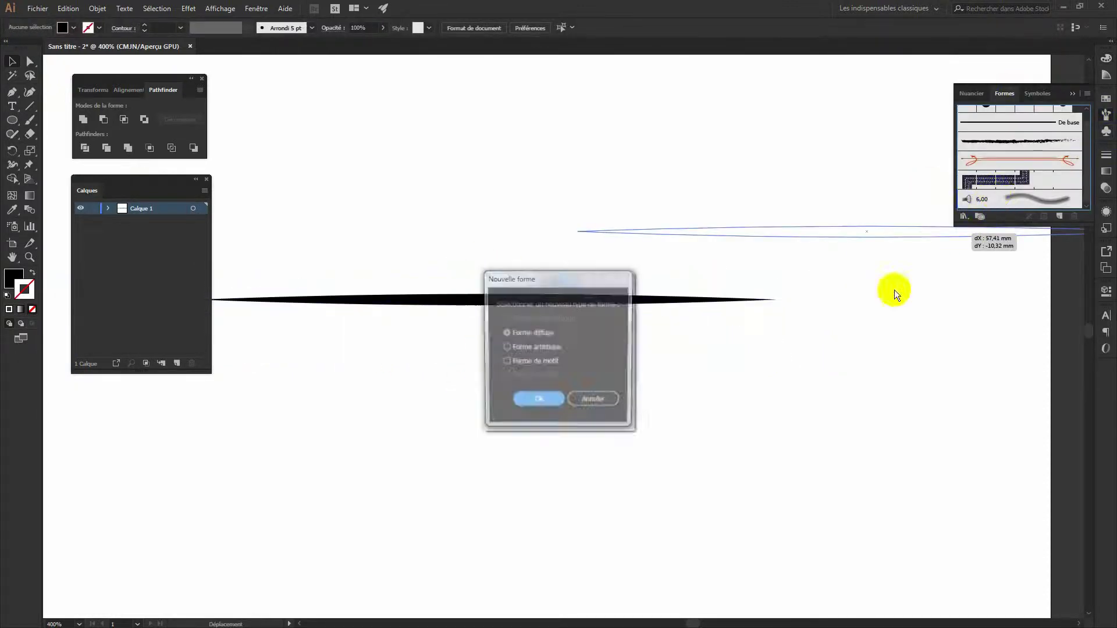
click(542, 406)
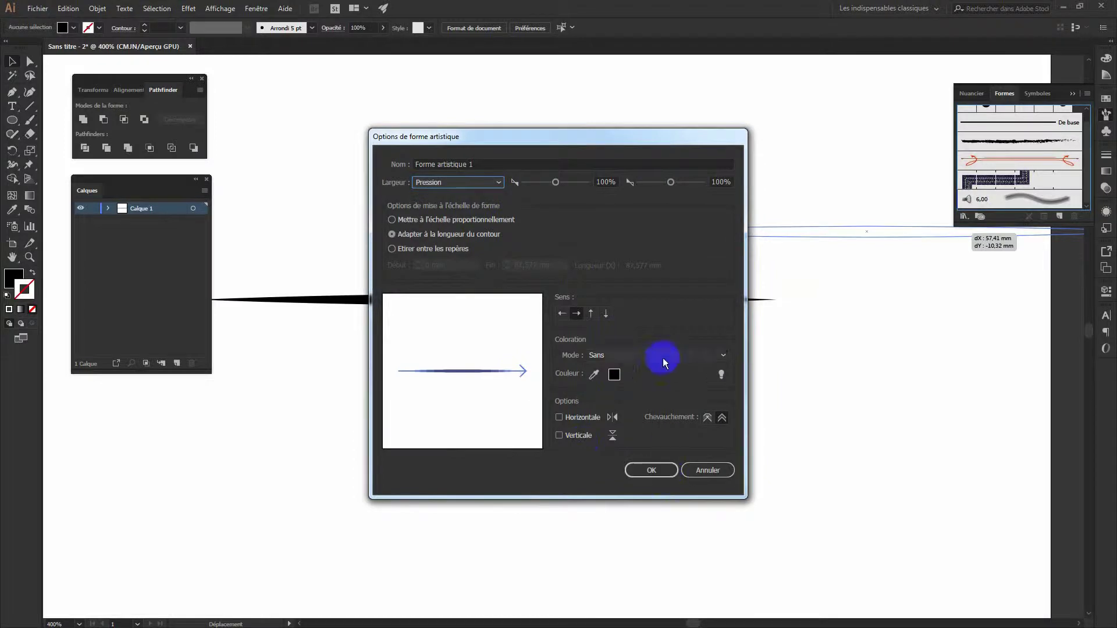
click(651, 469)
scroll(529, 339, down, 2)
scroll(616, 274, down, 2)
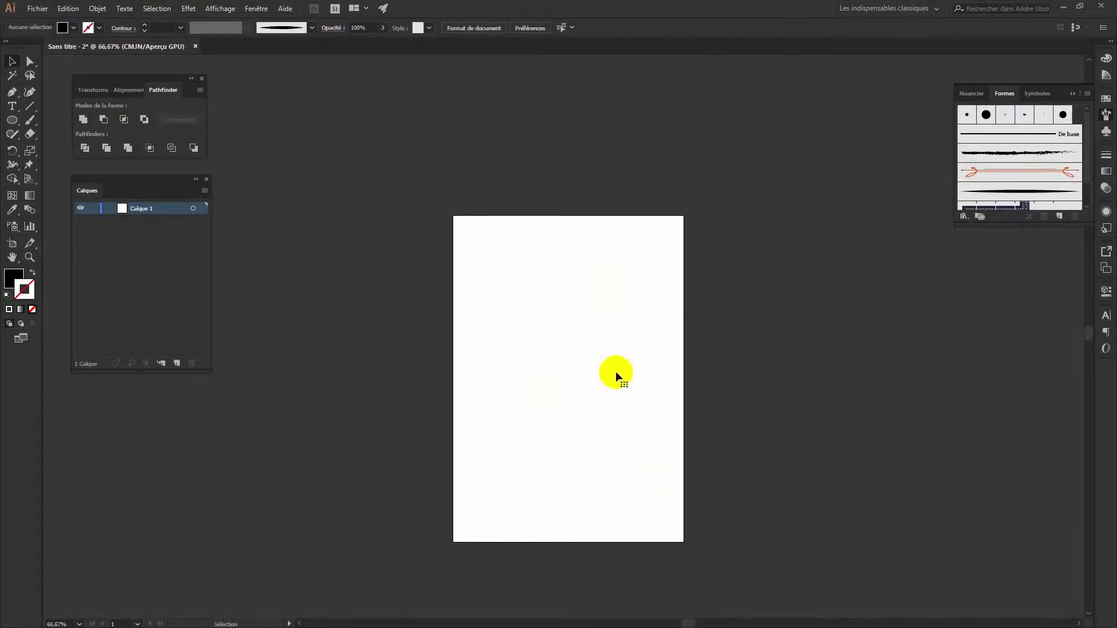
Place the dragon-eye sketch on the artboard and lock its layer
drag(616, 372, 616, 373)
drag(611, 250, 543, 249)
click(96, 208)
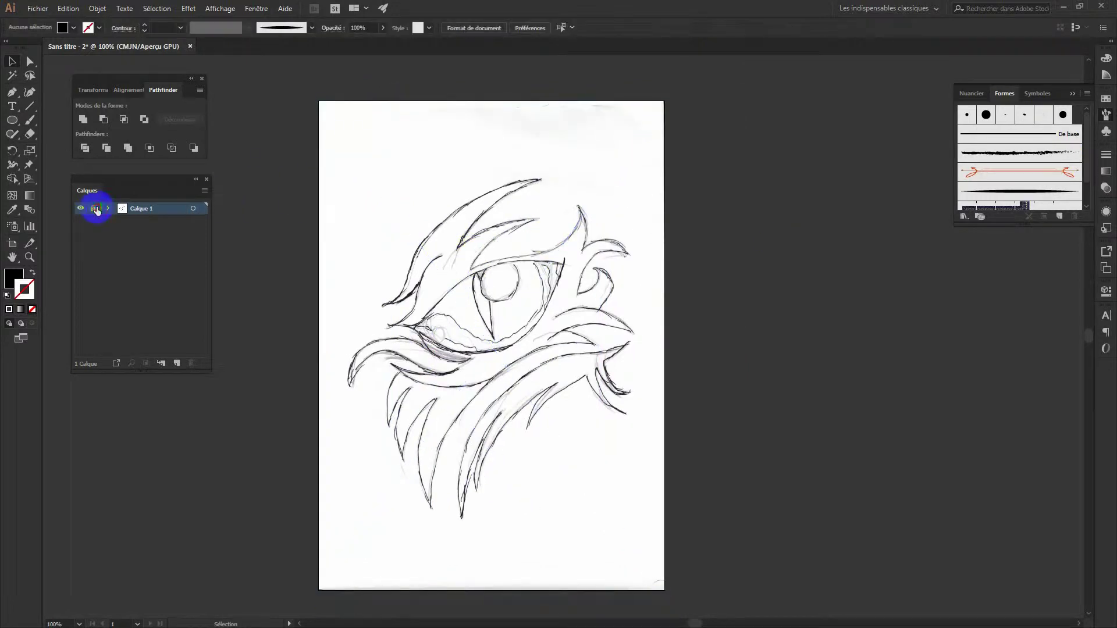
key(ctrl+plus)
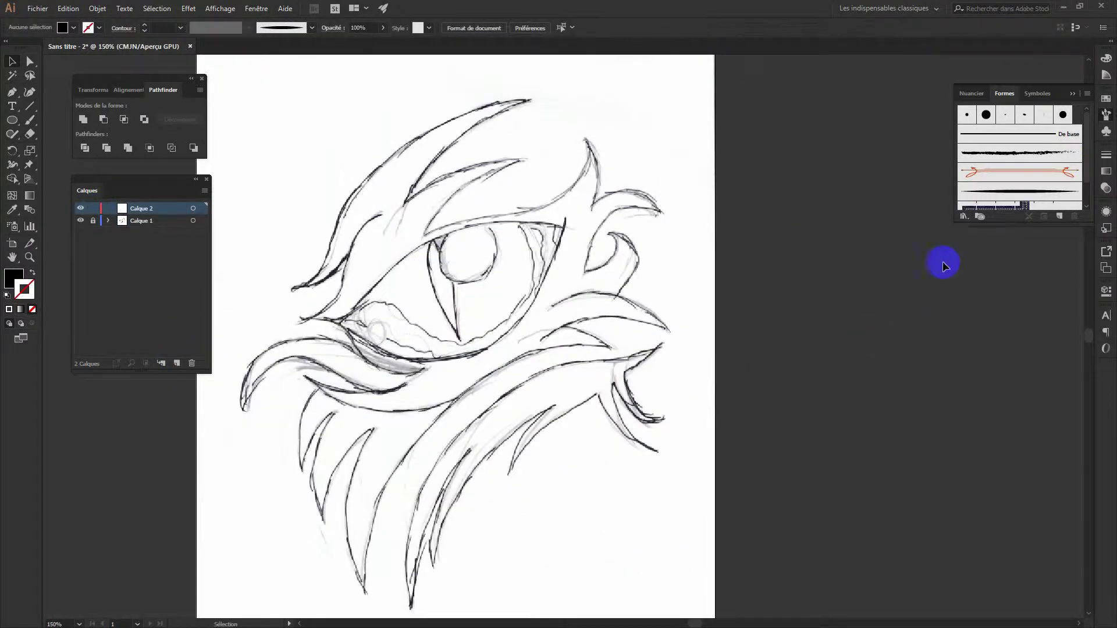
Paint a first black stroke along the upper crest with the spike brush
click(1012, 191)
click(30, 120)
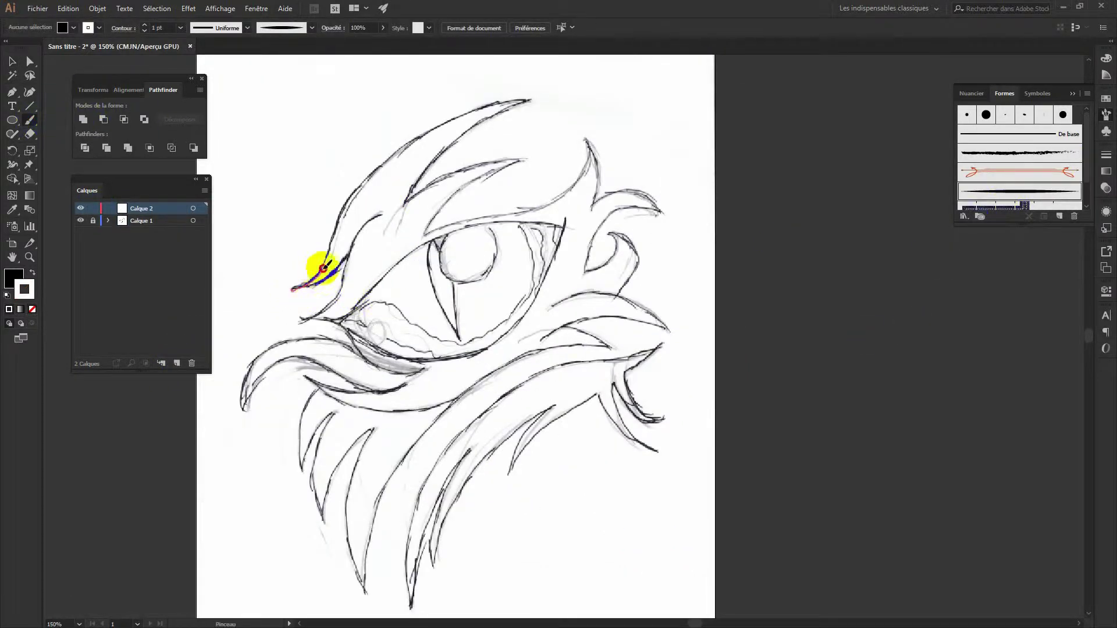
drag(320, 273, 529, 100)
double_click(23, 289)
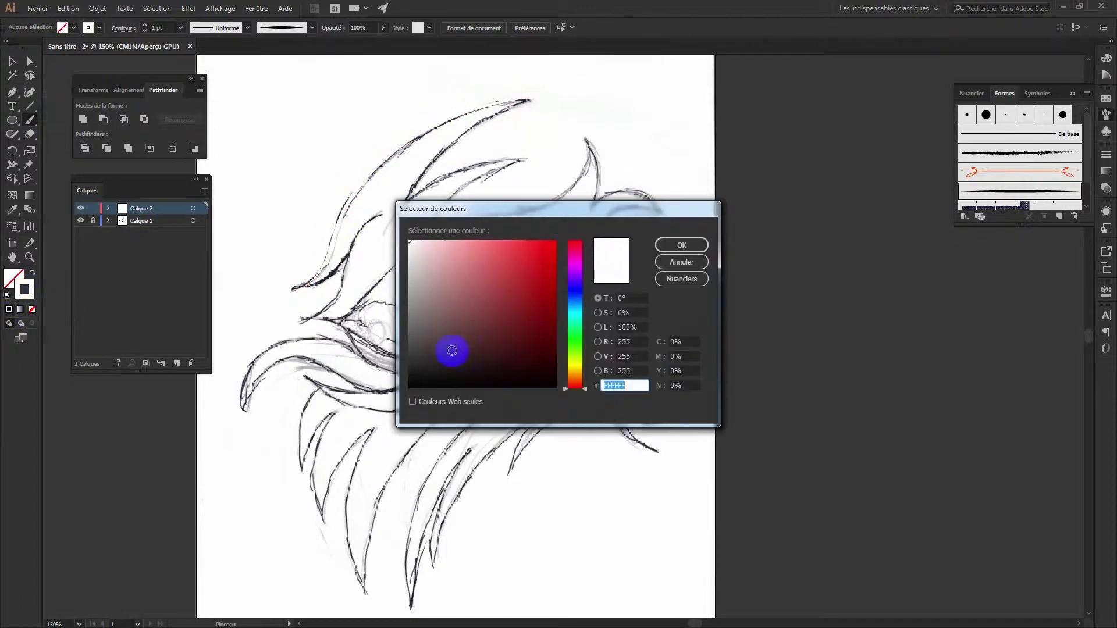
key(Escape)
ctrl+click(364, 152)
double_click(27, 289)
click(679, 247)
Fade the sketch to 49% opacity, relock it, and activate the drawing layer
key(ctrl+alt+2)
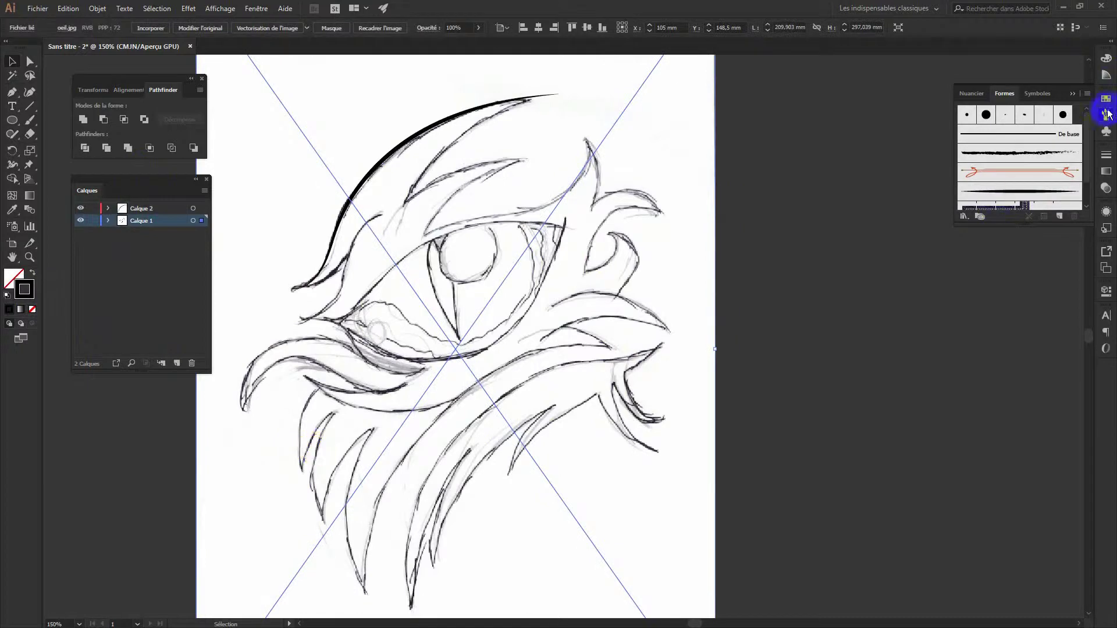
click(1106, 155)
click(1032, 149)
drag(1084, 168, 1062, 183)
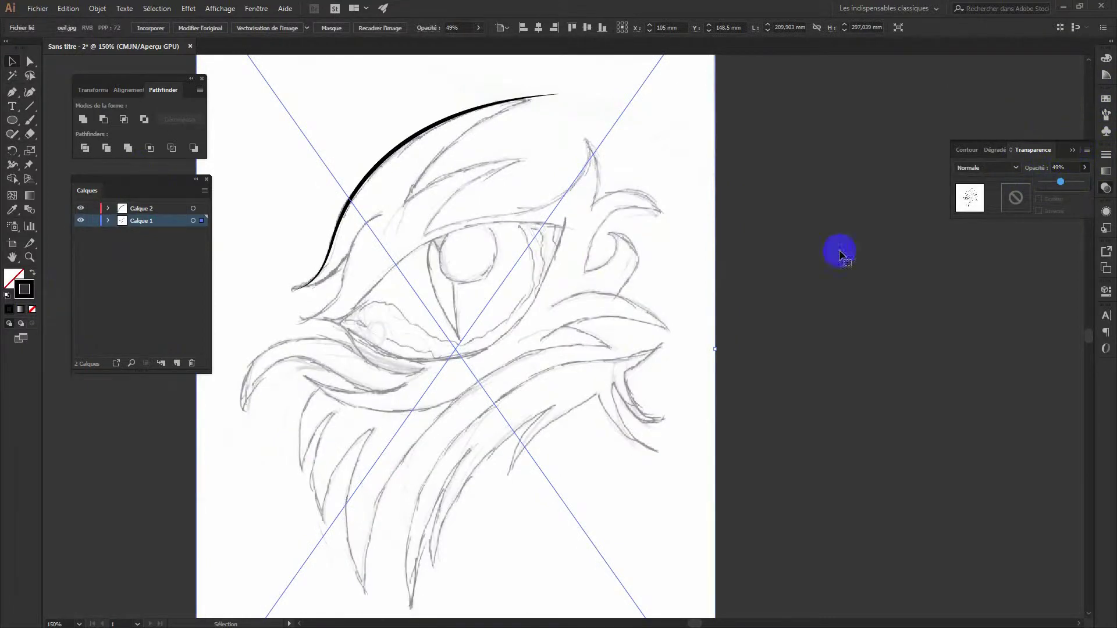
key(ctrl+2)
click(139, 209)
Trace the upper crest curves, the right-side curls and the crescent spikes
mouse_move(404, 203)
mouse_down()
mouse_move(439, 152)
mouse_move(567, 92)
mouse_up()
mouse_move(429, 229)
mouse_down()
mouse_move(583, 138)
mouse_move(591, 207)
mouse_up()
mouse_move(590, 207)
mouse_down()
mouse_move(623, 182)
mouse_move(672, 211)
mouse_up()
drag(586, 262, 693, 219)
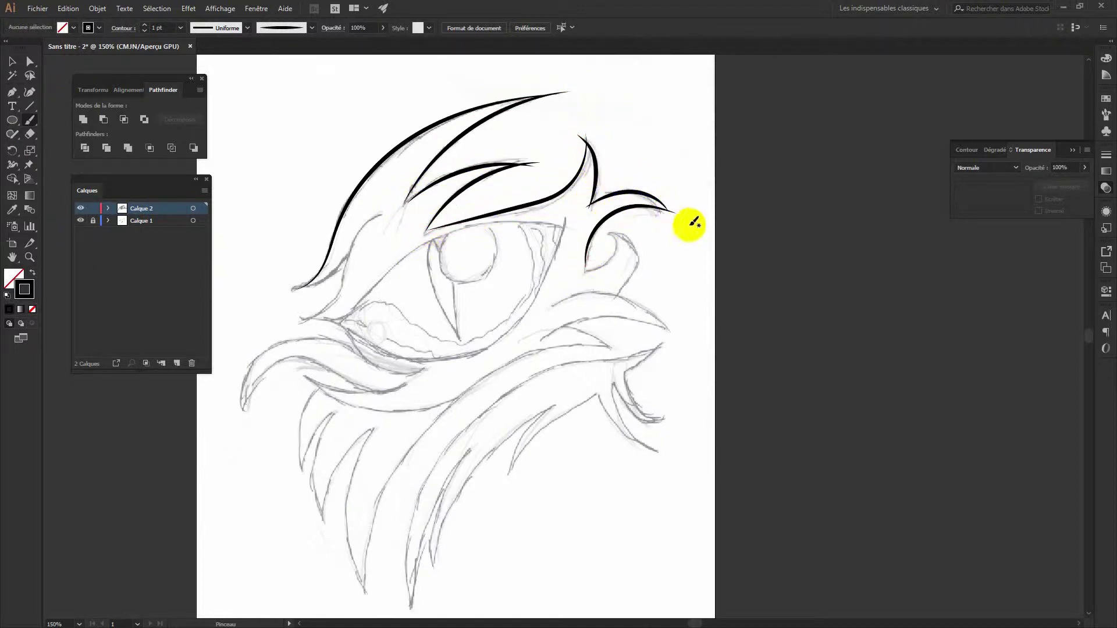
mouse_move(589, 260)
mouse_down()
mouse_move(585, 269)
mouse_move(621, 236)
mouse_move(598, 294)
mouse_up()
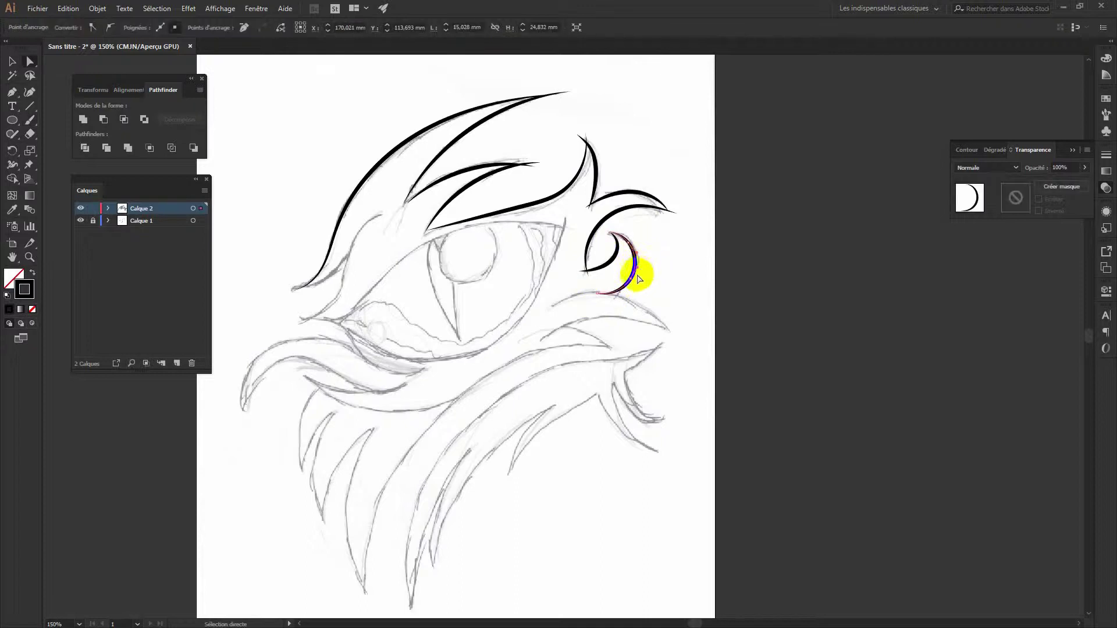
drag(609, 231, 611, 234)
drag(551, 307, 669, 328)
drag(543, 337, 683, 333)
mouse_move(567, 326)
mouse_down()
mouse_move(616, 352)
mouse_move(396, 615)
mouse_up()
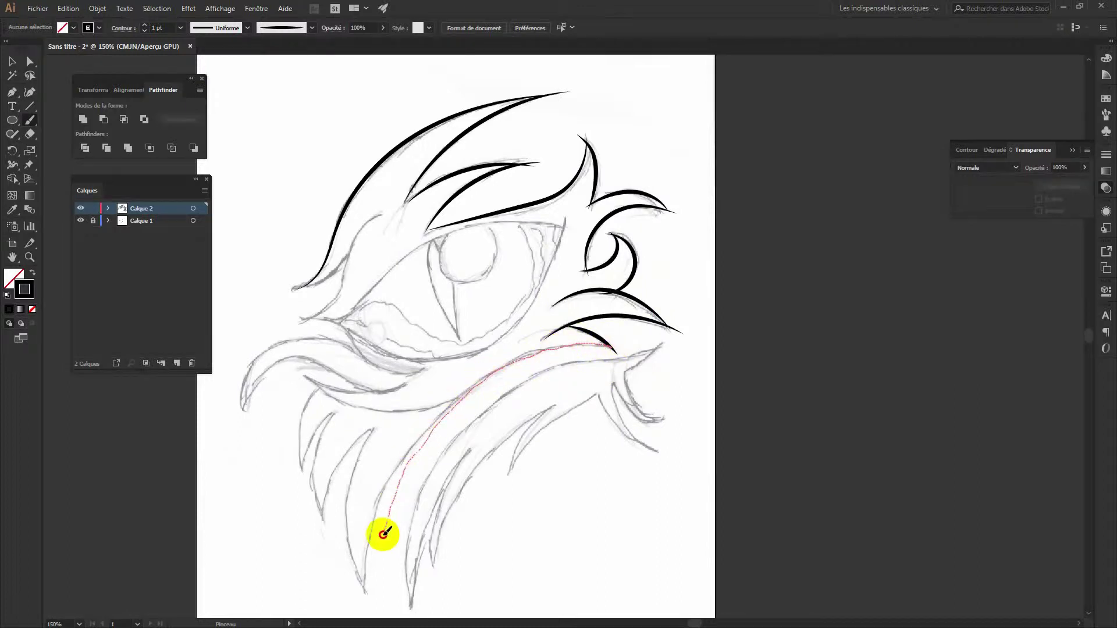
Redraw the long lower curve and smooth its kink into one arc
scroll(549, 433, down, 3)
key(a)
click(437, 346)
key(b)
drag(448, 305, 407, 527)
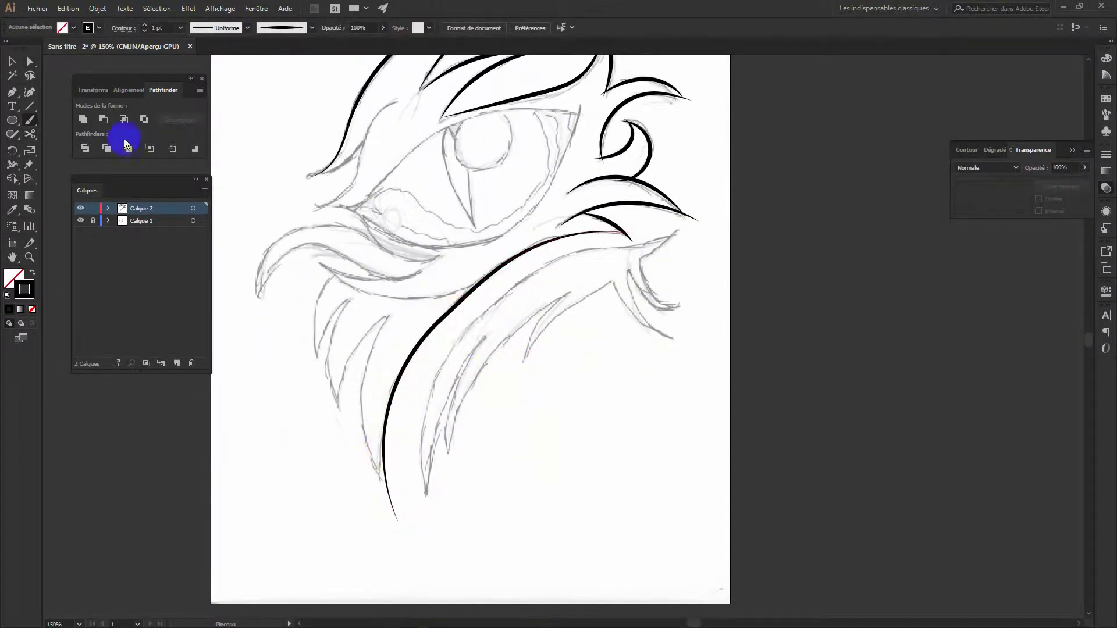
key(a)
click(456, 305)
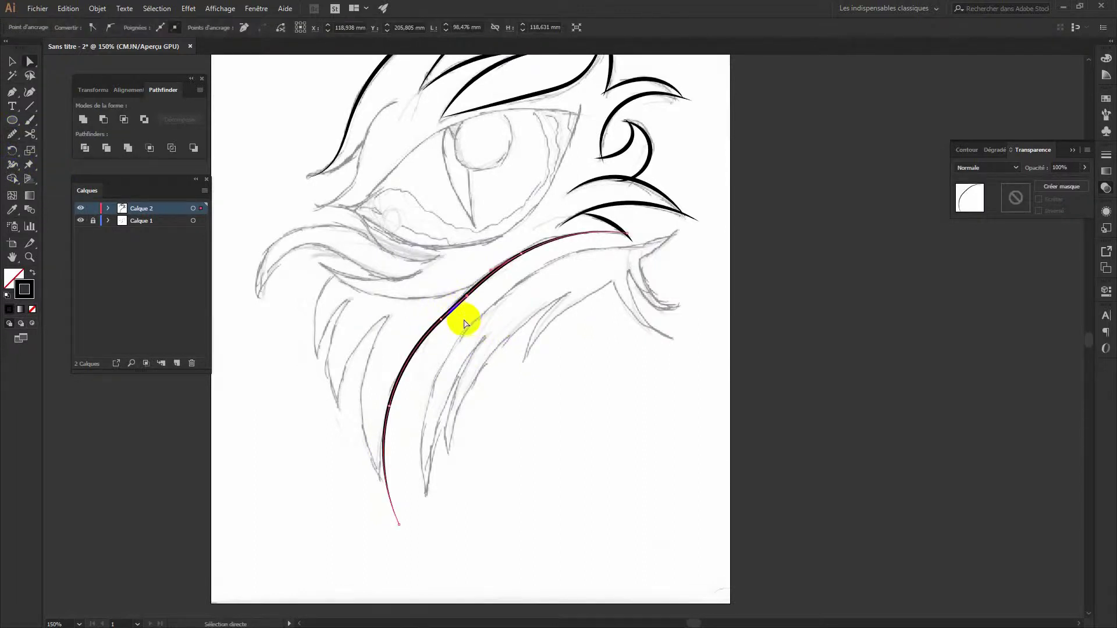
drag(486, 280, 429, 336)
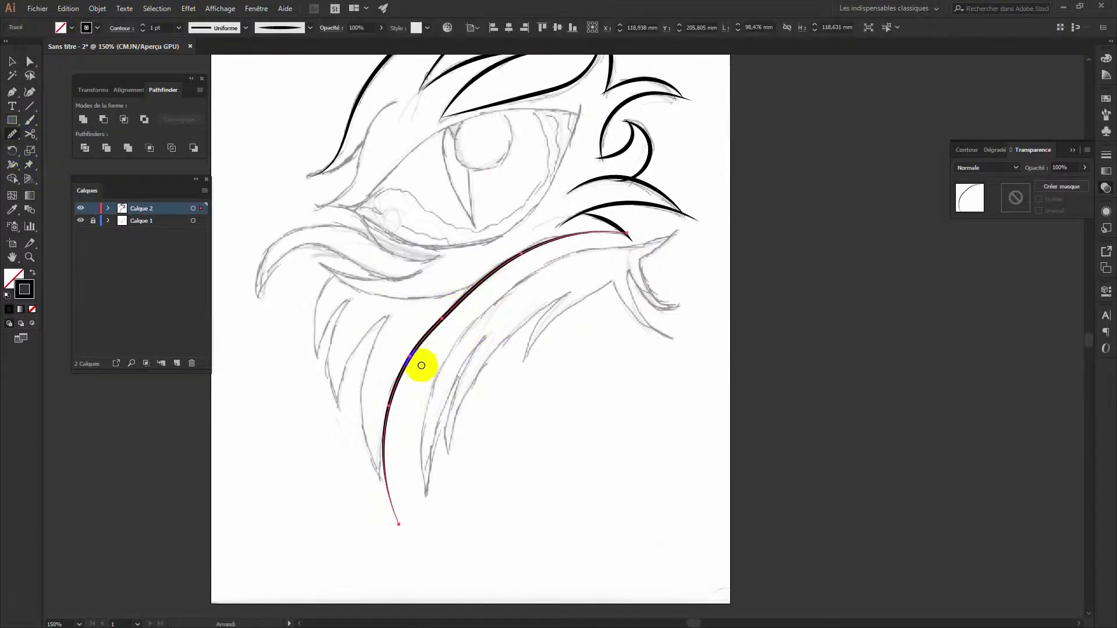
drag(523, 249, 402, 483)
key(b)
Paint and extend the lower-left spikes, including the thin far-left ones
drag(384, 320, 398, 516)
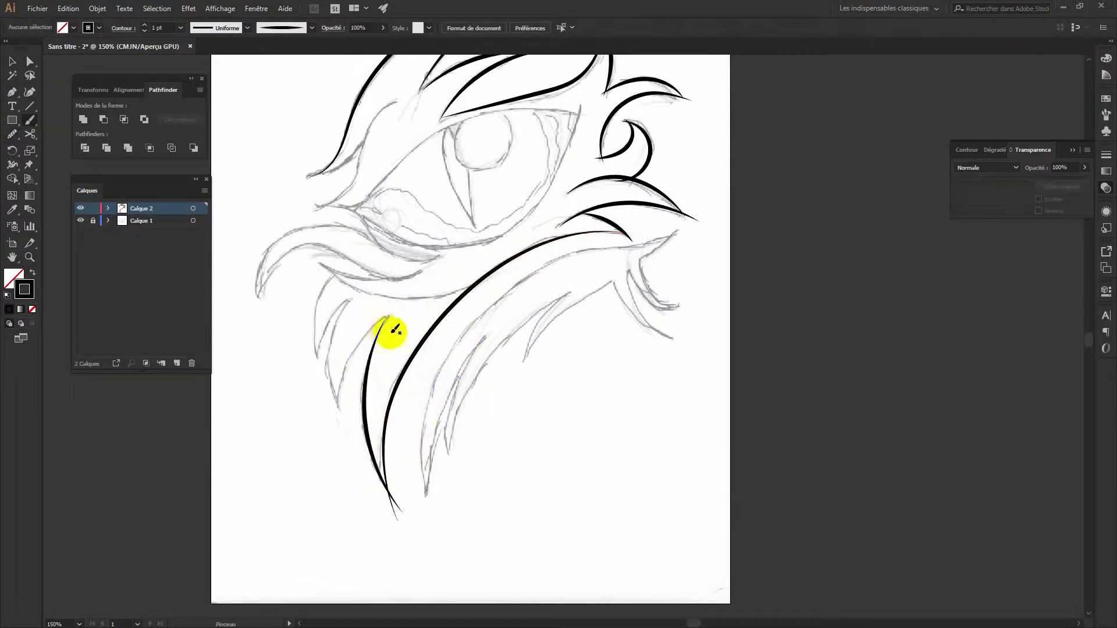
key(a)
drag(379, 327, 394, 311)
key(a)
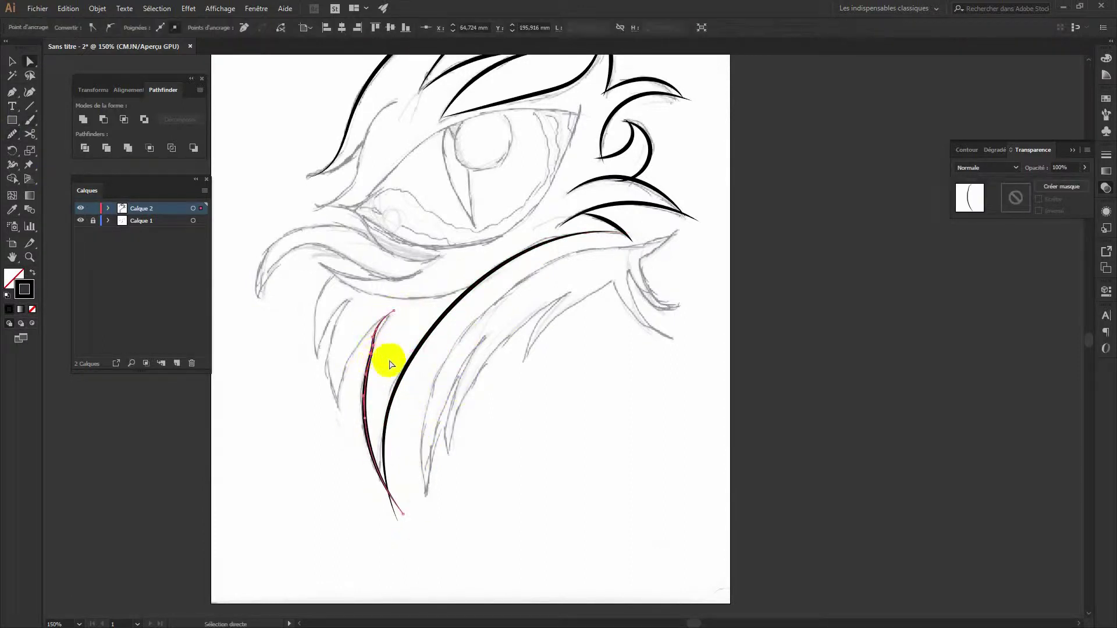
drag(370, 353, 409, 304)
drag(354, 465, 344, 306)
drag(332, 266, 312, 361)
key(a)
key(b)
drag(343, 306, 330, 333)
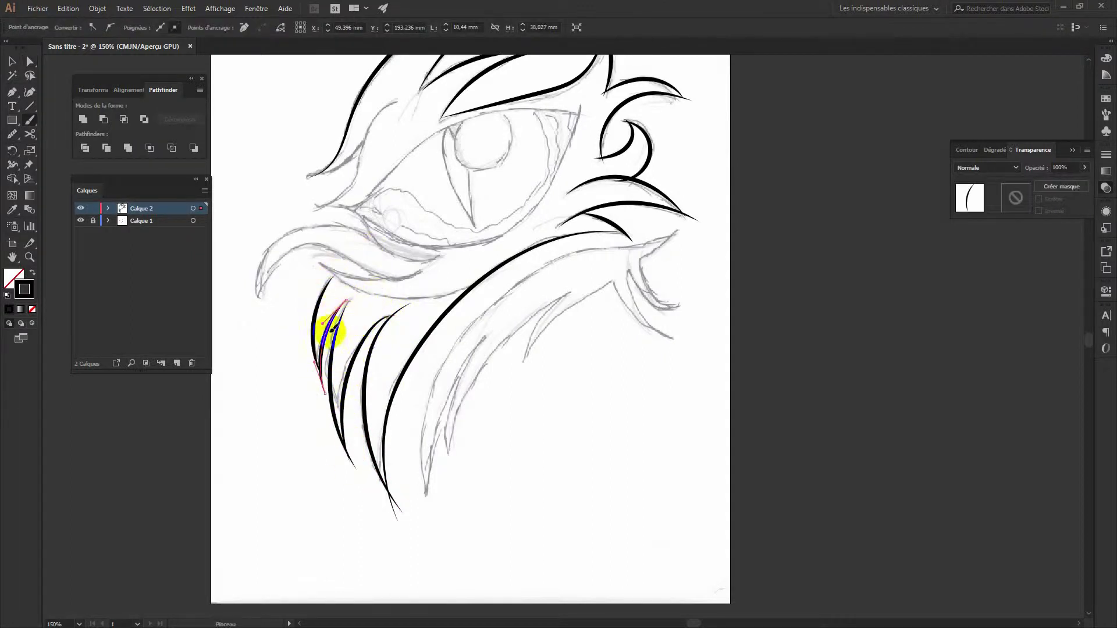
drag(357, 295, 356, 299)
Retrace a stroke along the long lower curve
key(a)
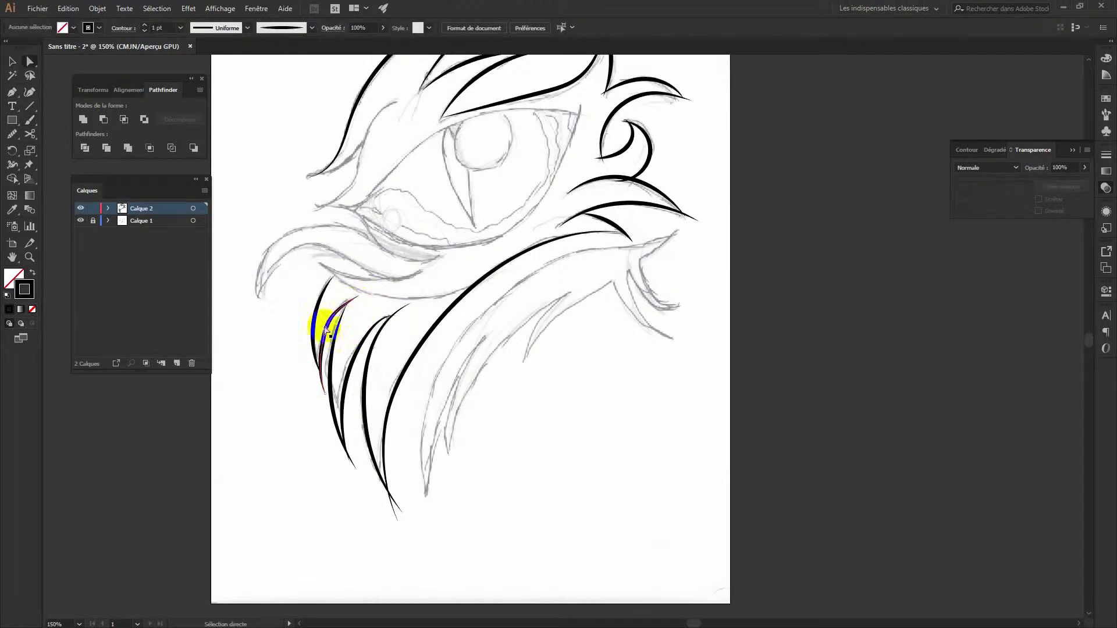
click(331, 324)
key(b)
drag(432, 329, 448, 308)
drag(346, 301, 319, 369)
Trace the lower eyelid edge and the curves below the eye's left corner
drag(343, 384, 339, 393)
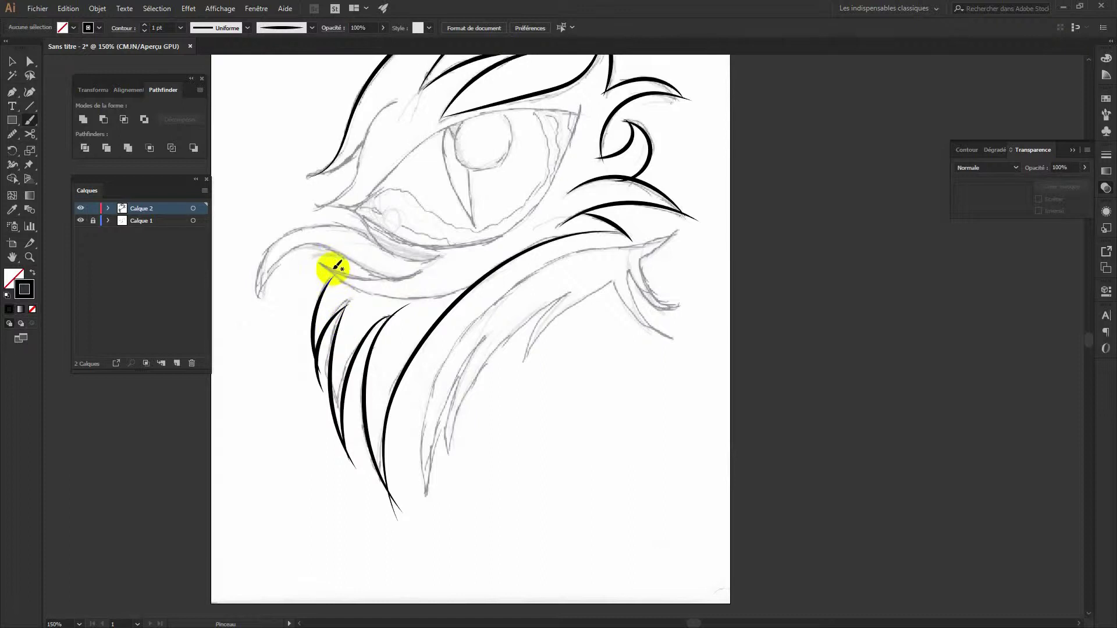
mouse_move(321, 269)
mouse_down()
mouse_move(431, 291)
mouse_move(477, 282)
mouse_move(431, 258)
mouse_up()
drag(261, 299, 378, 273)
mouse_move(265, 302)
mouse_down()
mouse_move(256, 262)
mouse_move(387, 251)
mouse_up()
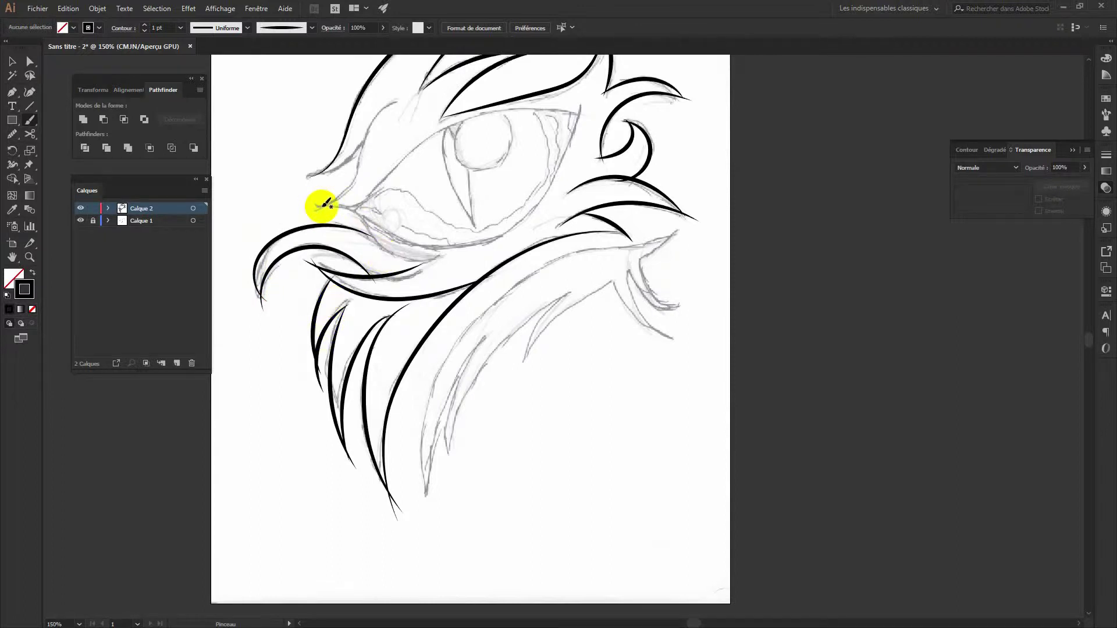
drag(347, 208, 458, 253)
Paint the thick upper eyelid line from the corner to the right
drag(345, 196, 414, 117)
mouse_move(337, 204)
mouse_down()
mouse_move(394, 169)
mouse_move(576, 107)
mouse_up()
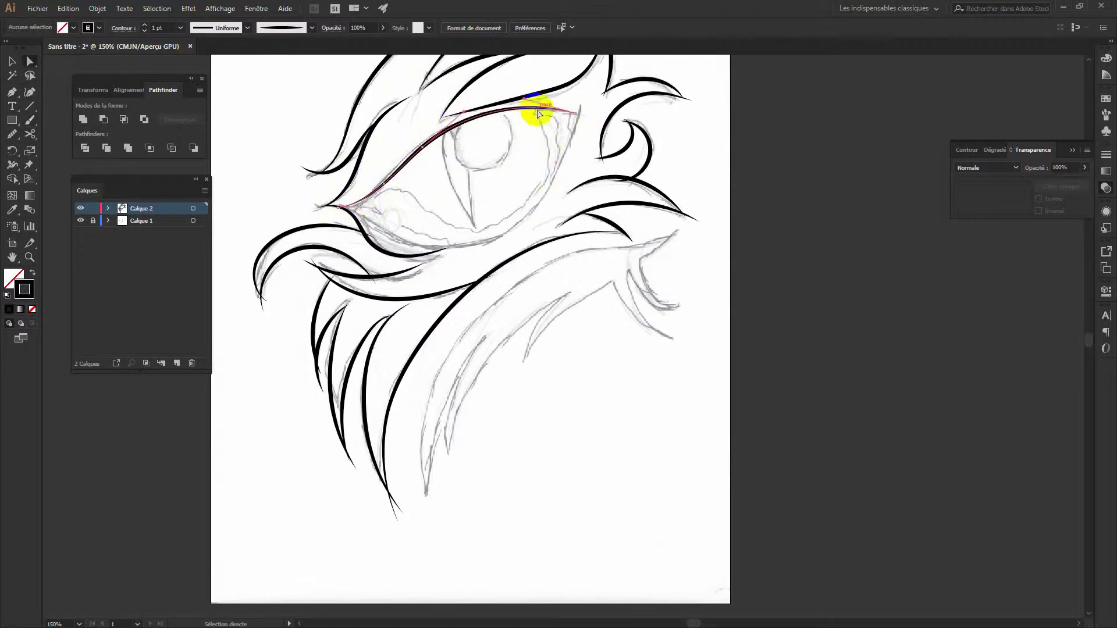
drag(524, 112, 597, 122)
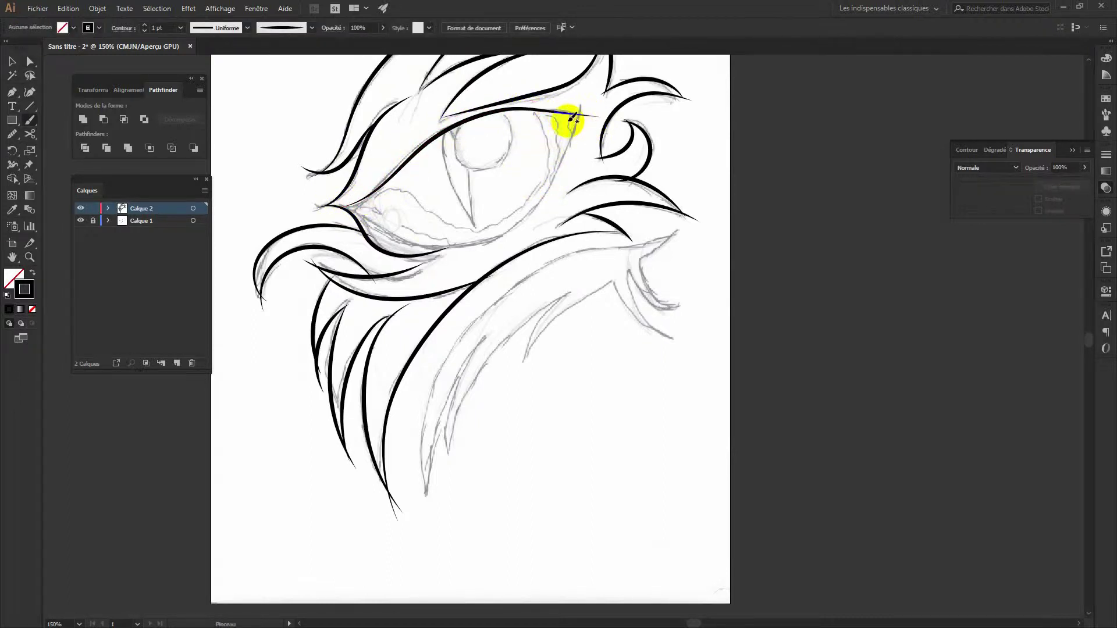
drag(582, 93, 349, 221)
drag(483, 278, 471, 271)
drag(373, 187, 399, 215)
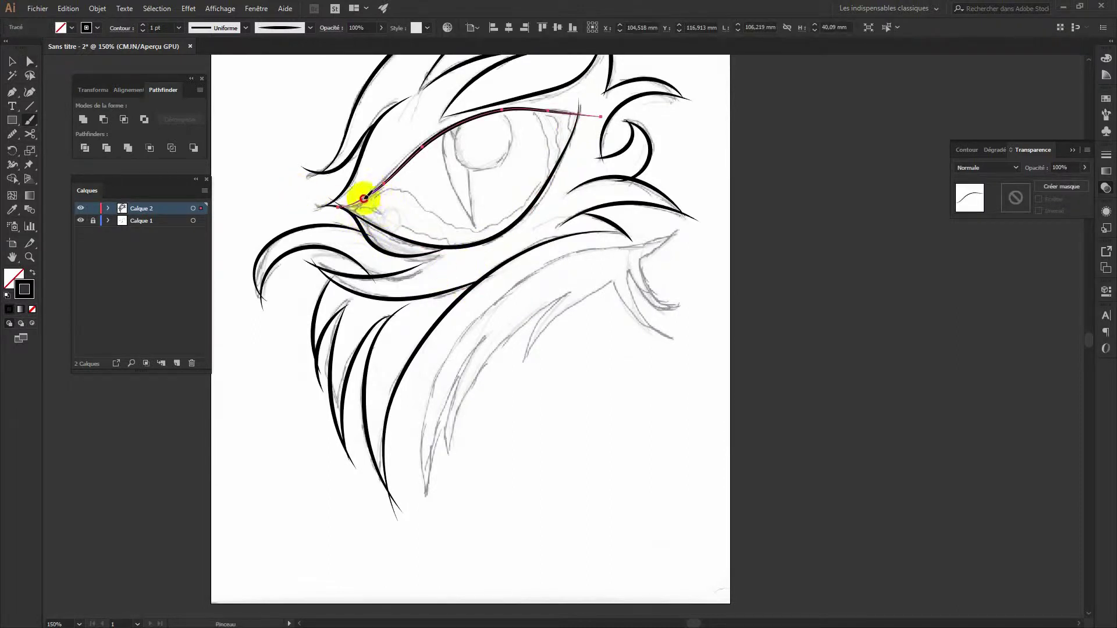
drag(285, 254, 308, 247)
Ink the iris circle inside the eye
mouse_move(459, 130)
mouse_down()
mouse_move(498, 157)
mouse_move(465, 119)
mouse_up()
mouse_move(505, 103)
mouse_down()
mouse_move(524, 100)
mouse_move(511, 124)
mouse_up()
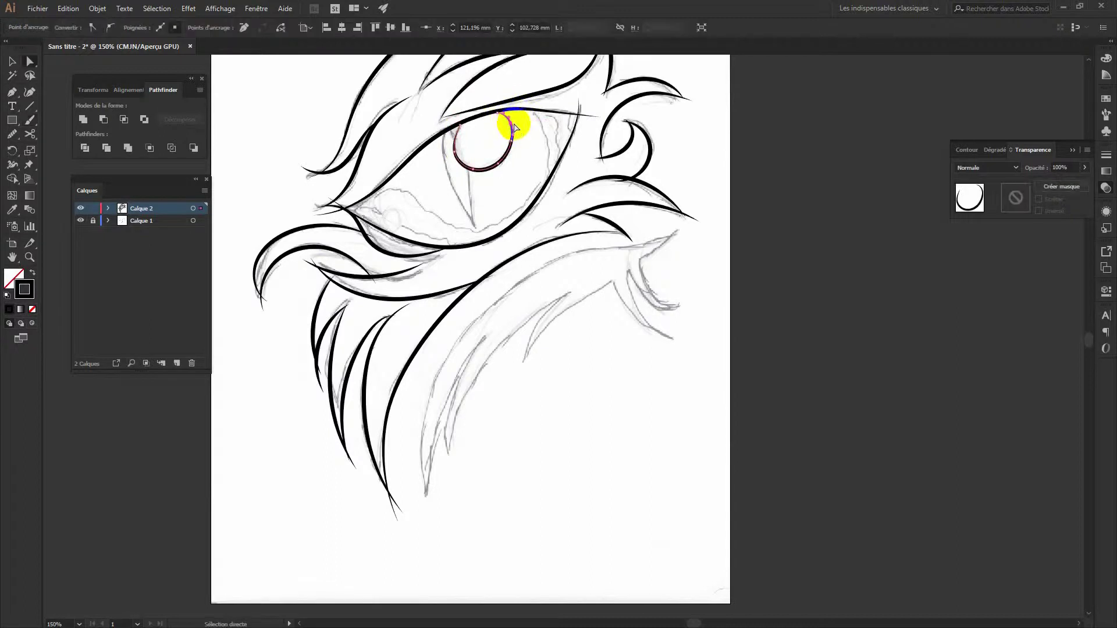
mouse_move(467, 165)
mouse_down()
mouse_move(465, 140)
mouse_move(460, 150)
mouse_up()
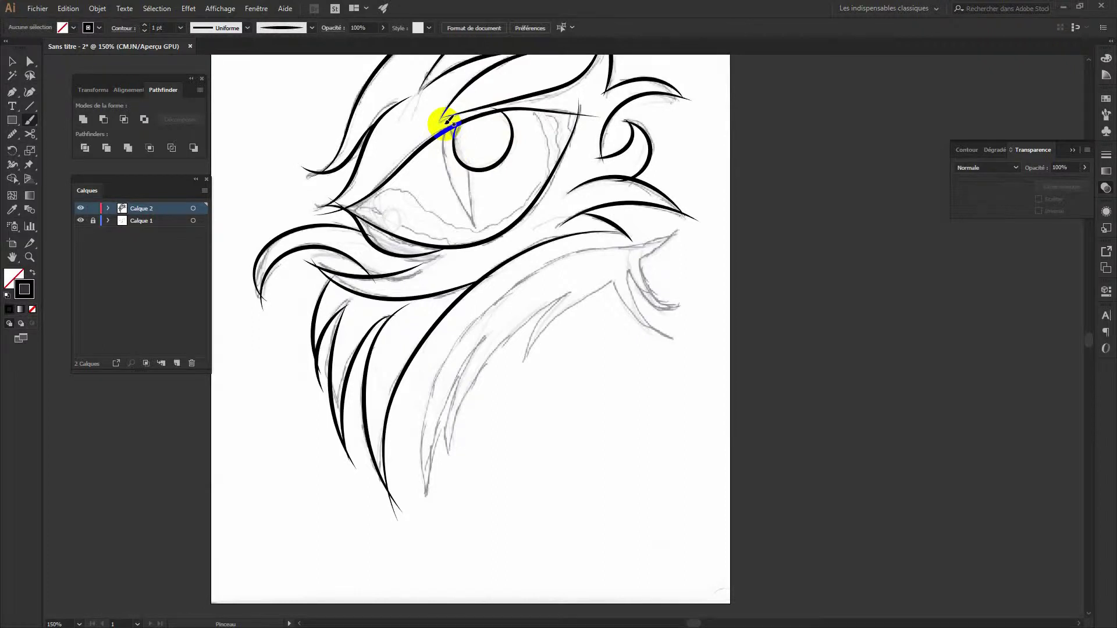
drag(444, 121, 443, 119)
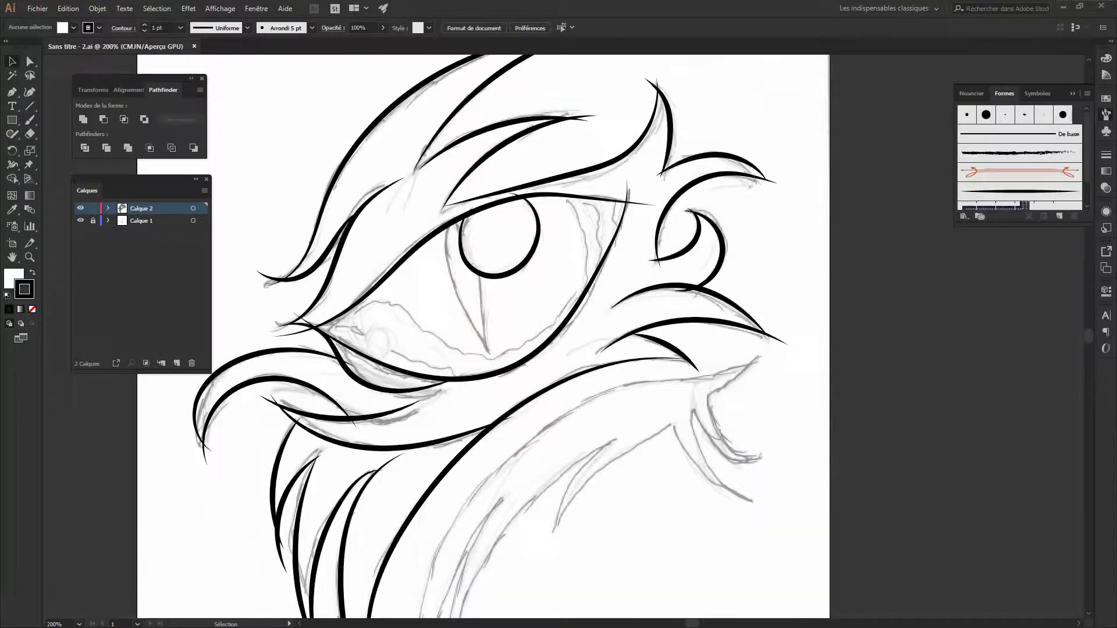
Redraw the long lower curve and extend it toward the right
ctrl+click(611, 365)
drag(756, 330, 776, 329)
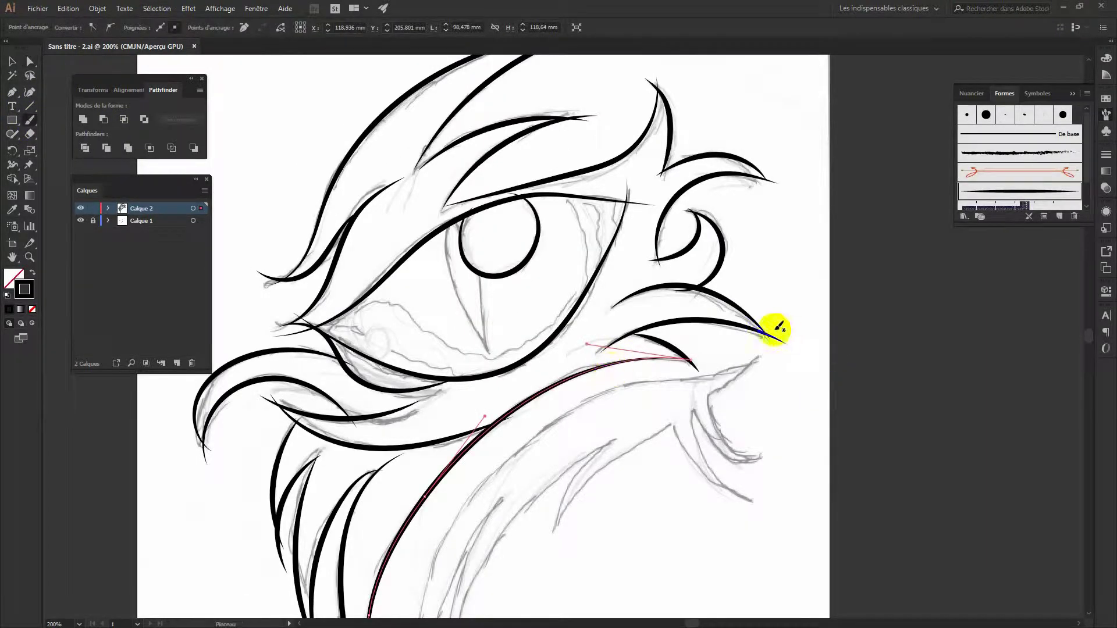
drag(607, 363, 708, 387)
drag(614, 364, 715, 396)
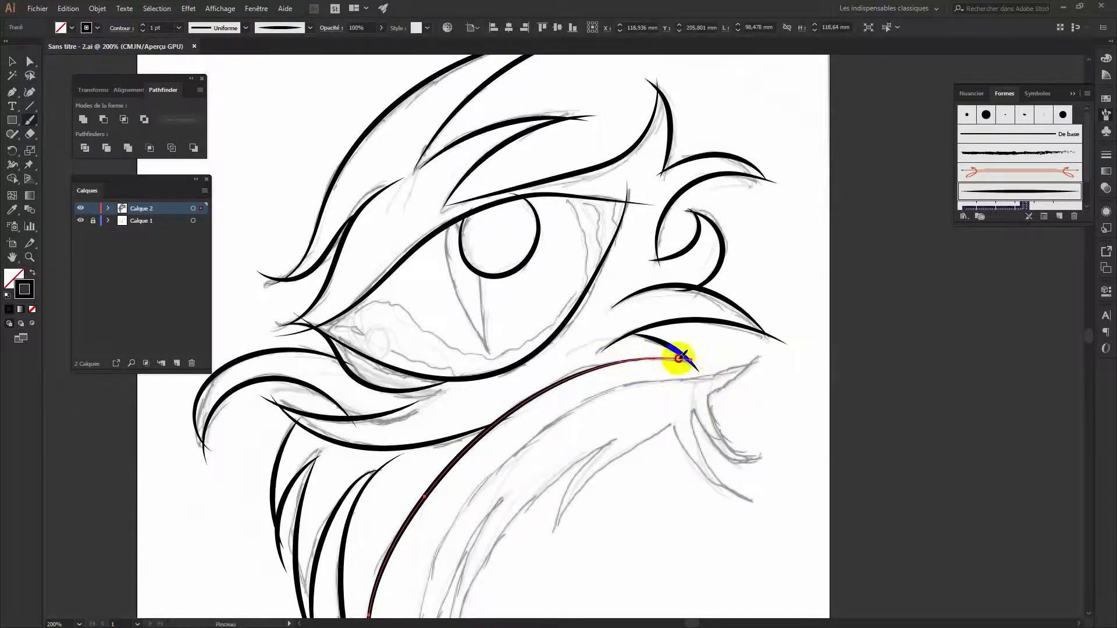
drag(343, 313, 357, 324)
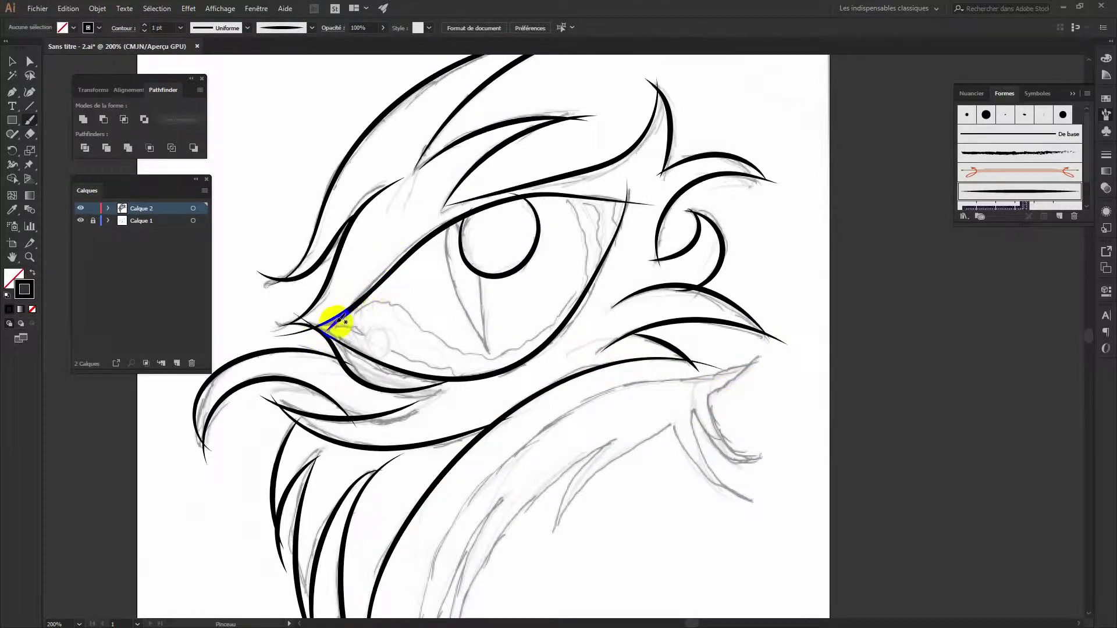
Ink the lower eyelid and the eye's right side
key(ctrl)
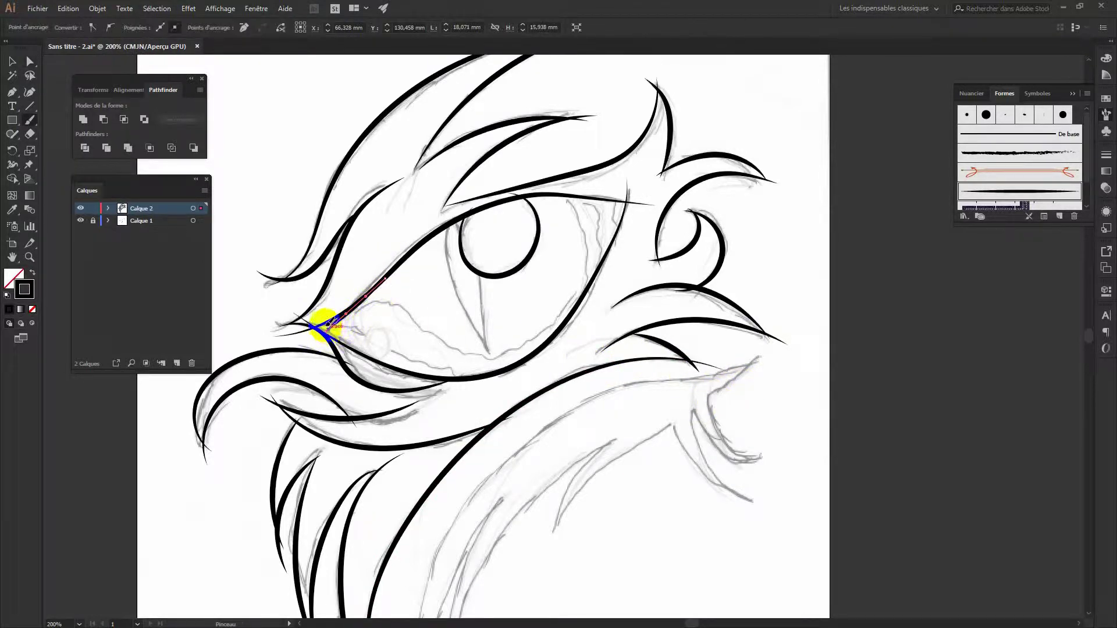
drag(350, 340, 397, 365)
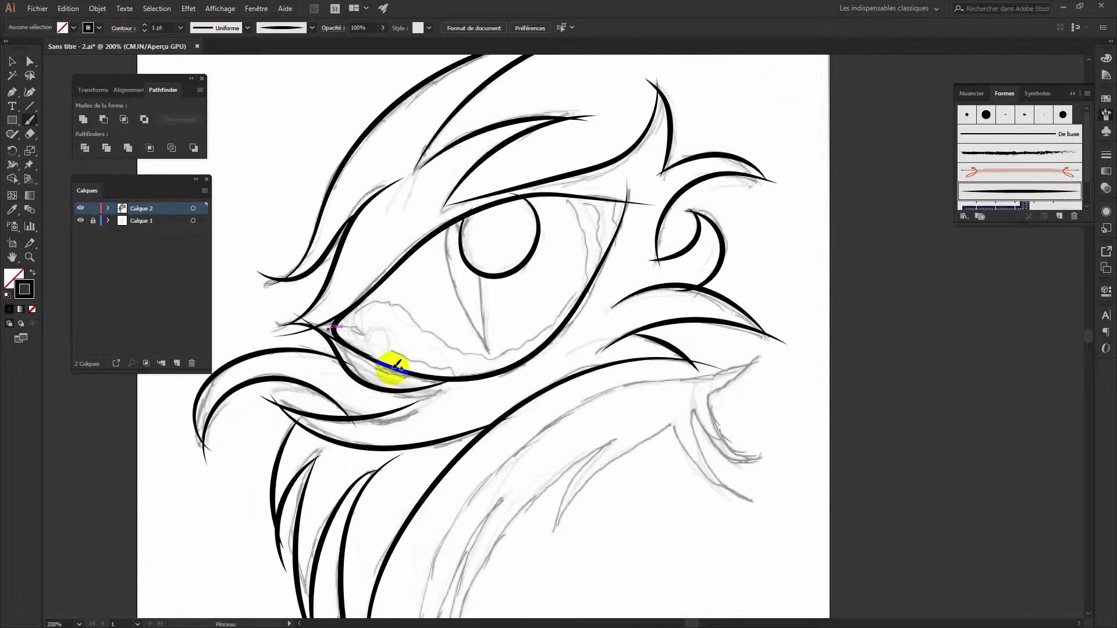
drag(563, 301, 565, 306)
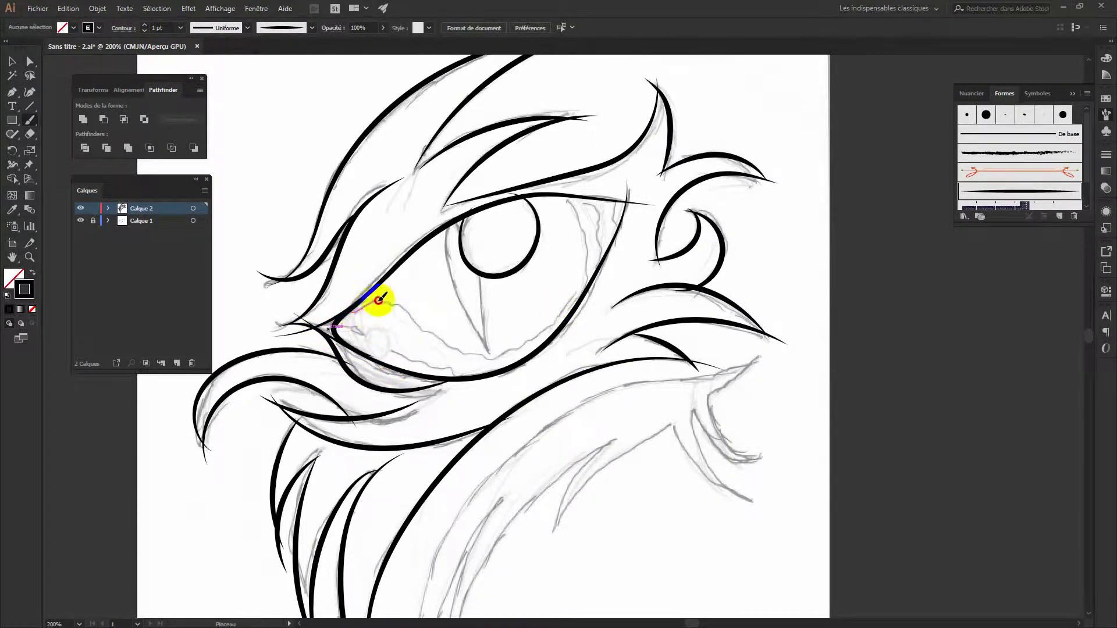
mouse_move(370, 303)
mouse_down()
mouse_move(596, 204)
mouse_move(603, 235)
mouse_up()
Ink and redraw the left edge of the slit pupil
drag(458, 224, 486, 349)
drag(468, 265, 490, 268)
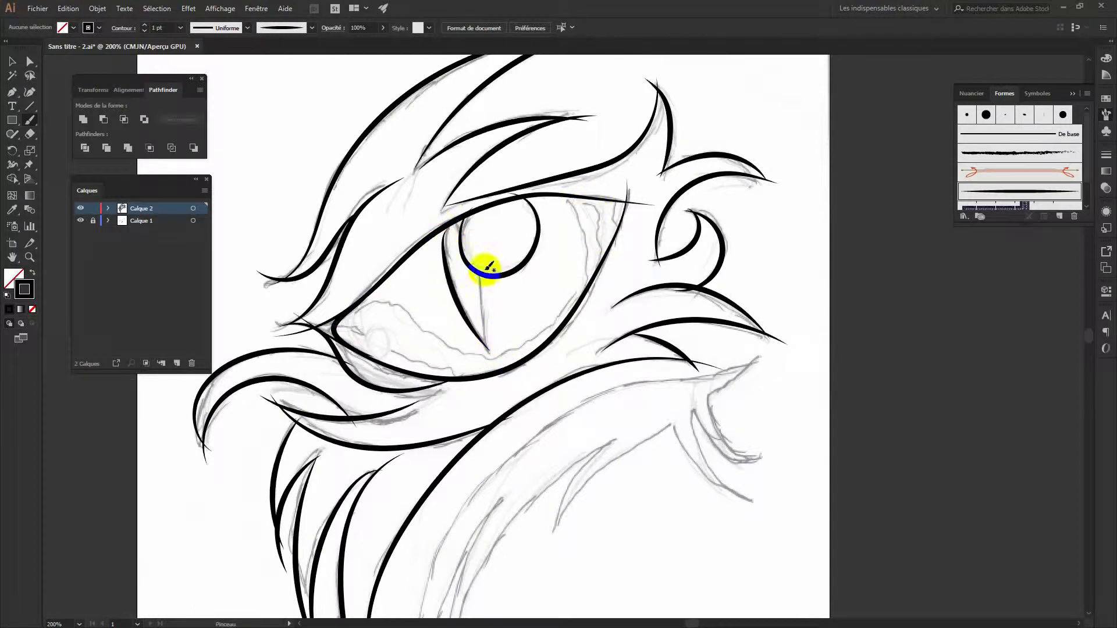
drag(465, 231, 483, 349)
drag(467, 378, 478, 391)
ctrl+click(460, 264)
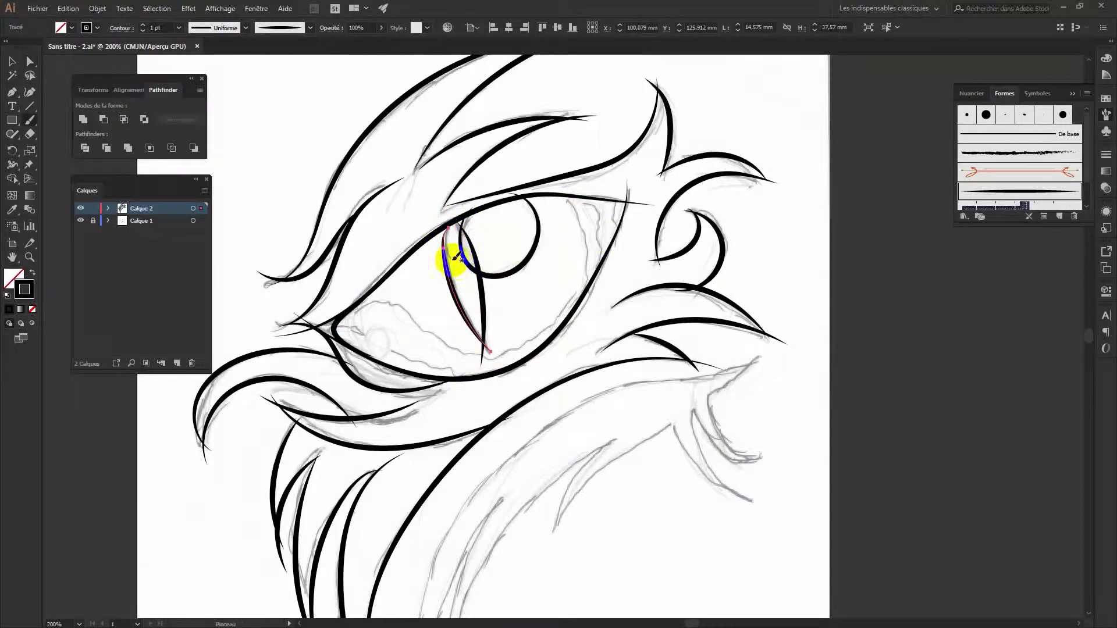
drag(445, 241, 447, 245)
drag(461, 227, 474, 244)
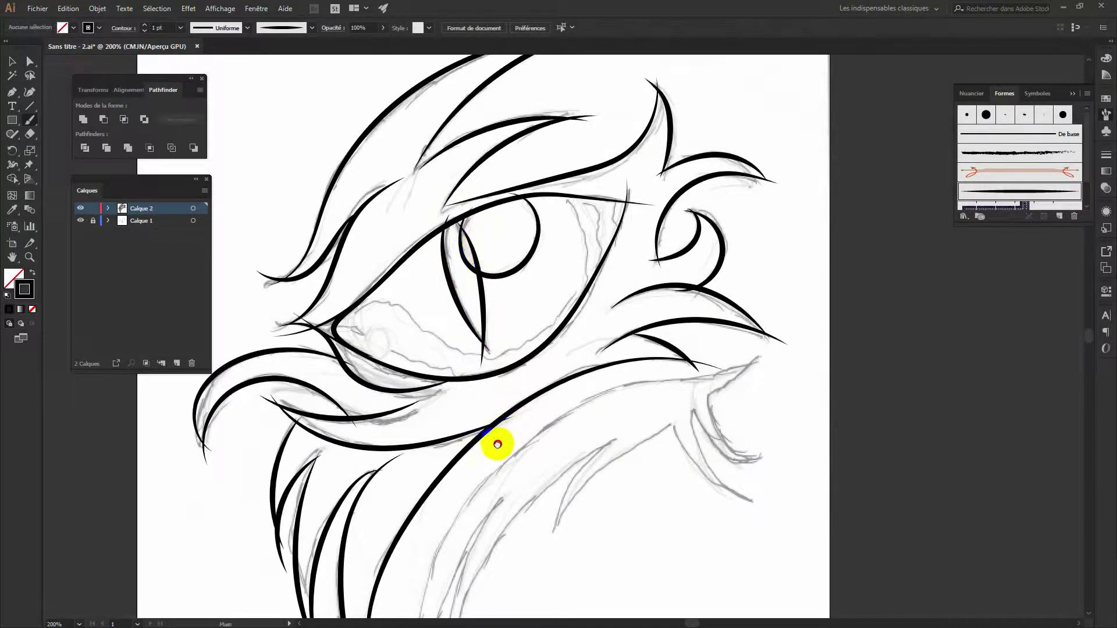
Ink the long neck curve and smooth its upper end with the Smooth tool
drag(499, 444, 514, 349)
mouse_move(436, 516)
mouse_down()
mouse_move(486, 312)
mouse_move(787, 168)
mouse_up()
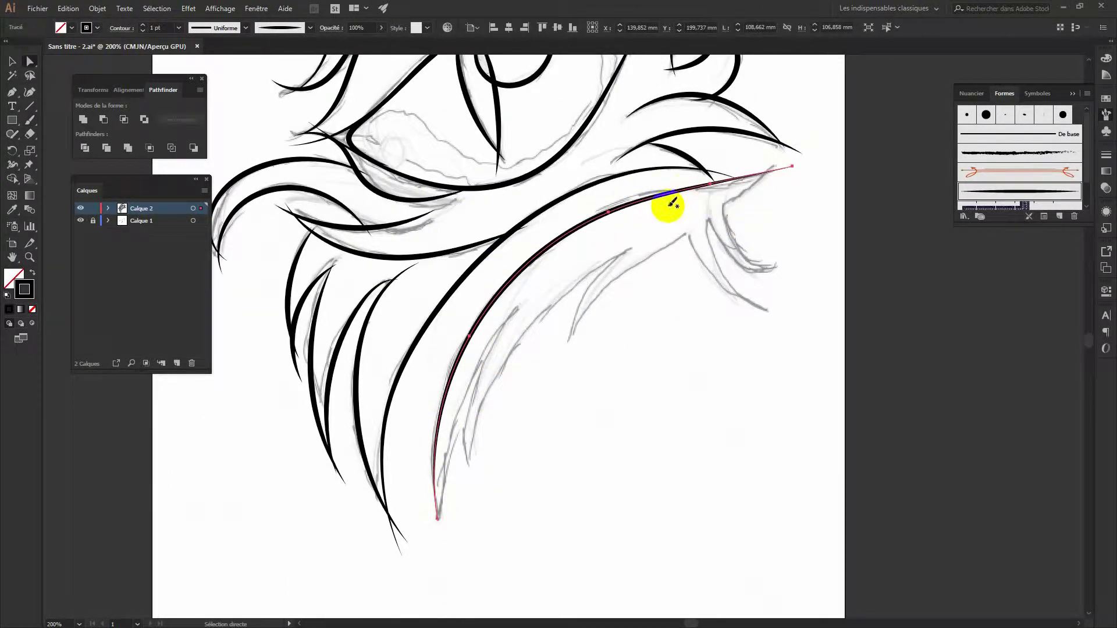
drag(633, 200, 776, 175)
double_click(12, 150)
key(Escape)
click(11, 135)
drag(12, 134, 72, 183)
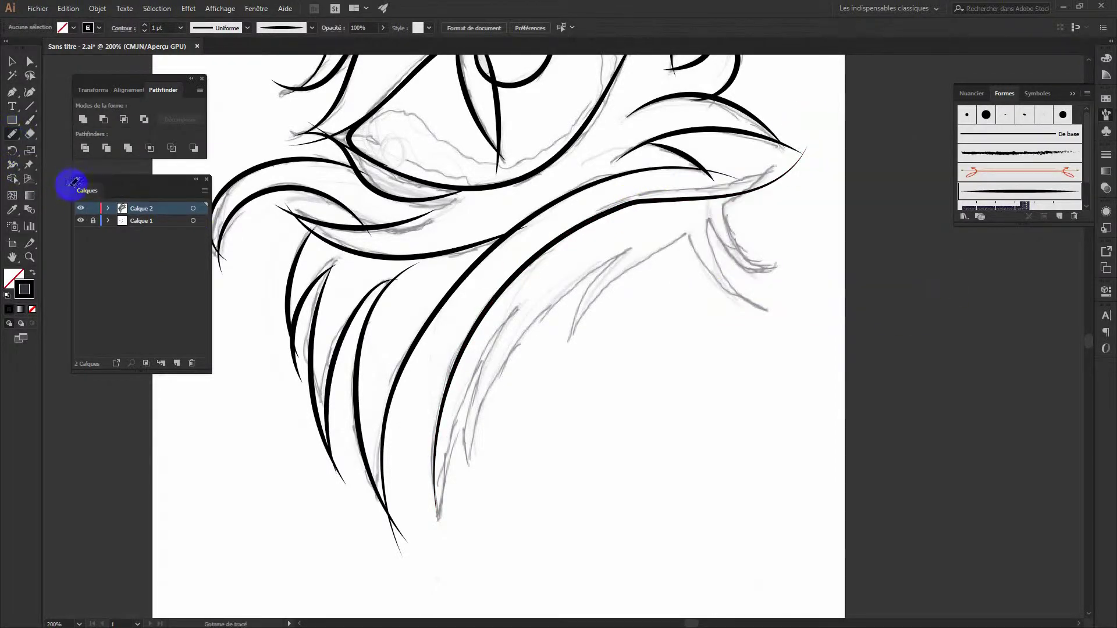
drag(11, 134, 73, 169)
mouse_move(678, 212)
mouse_down()
mouse_move(664, 200)
mouse_move(656, 211)
mouse_up()
click(30, 152)
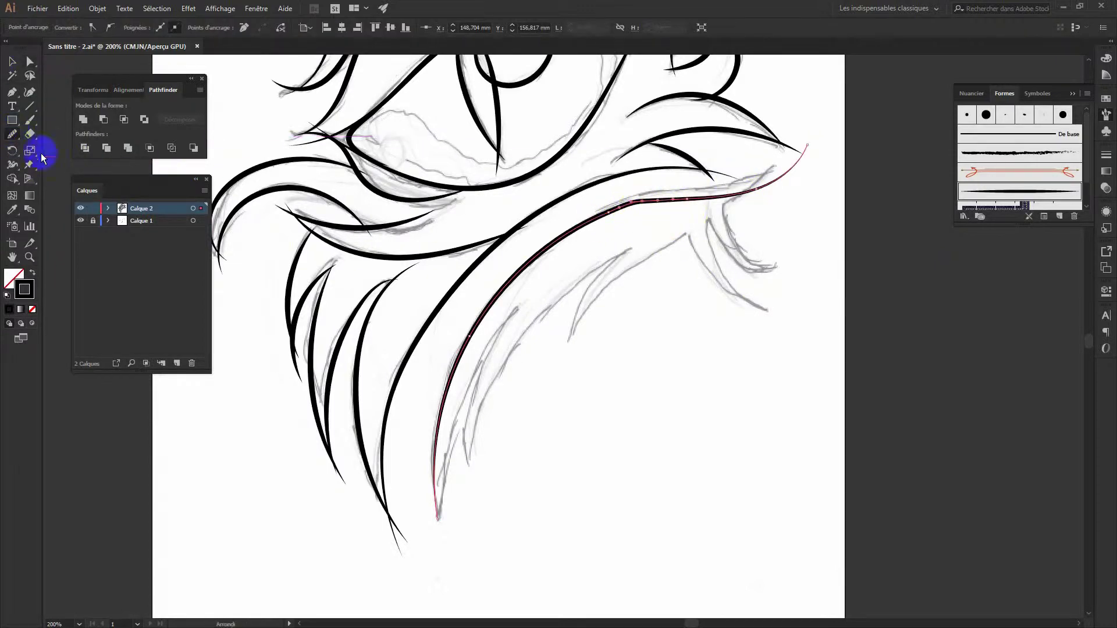
drag(586, 219, 718, 200)
Ink new strands from the lower drawing curving up among the right spikes
key(b)
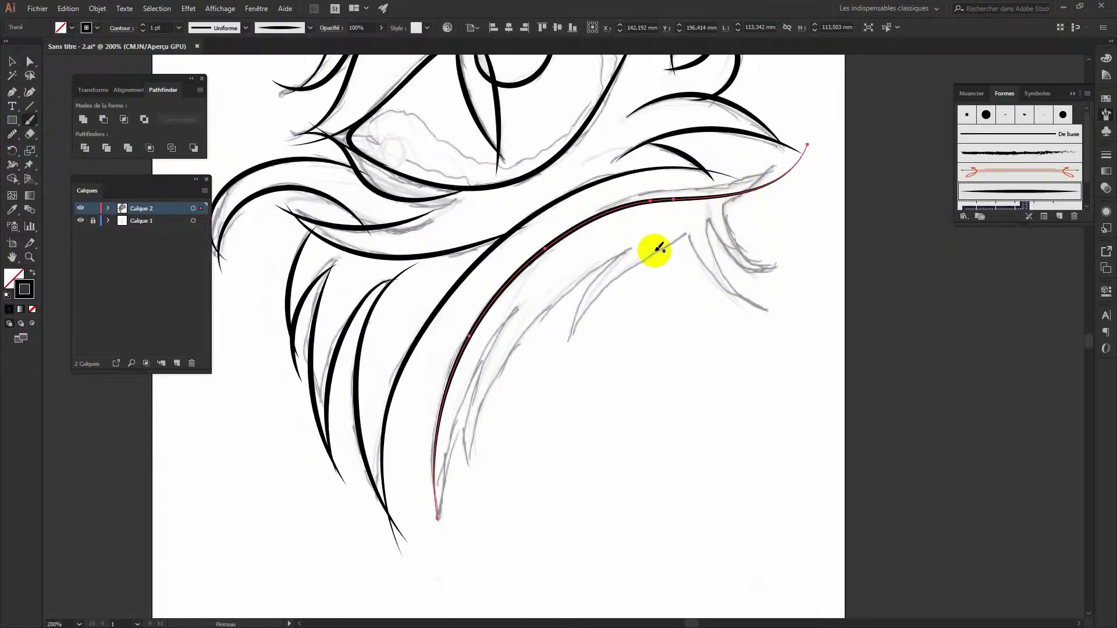
key(a)
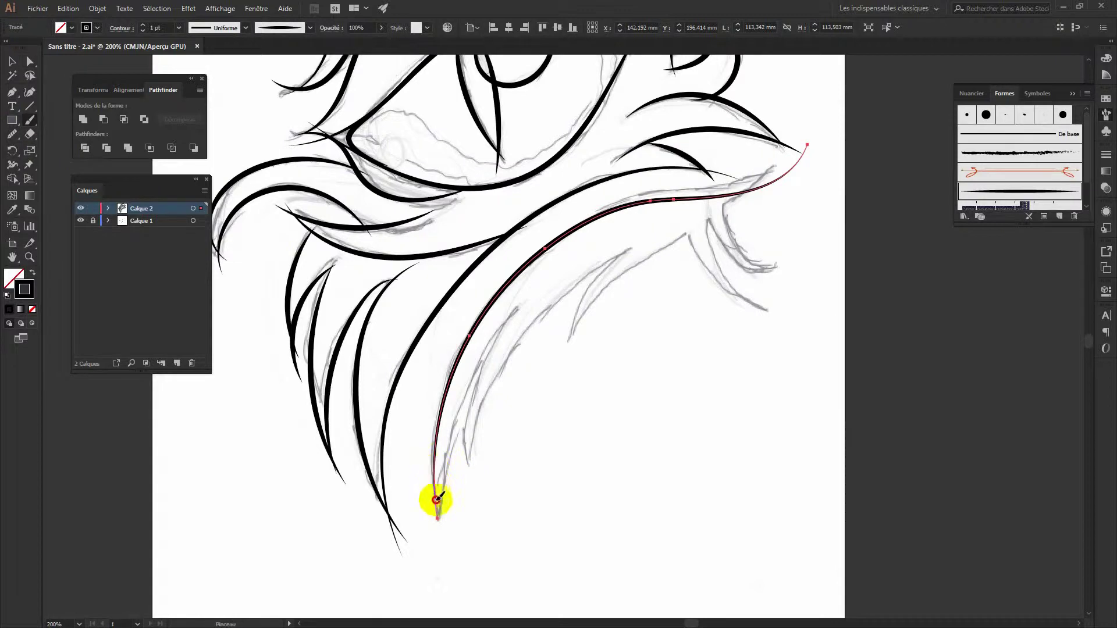
key(ctrl+shift+a)
mouse_move(437, 526)
mouse_down()
mouse_move(538, 297)
mouse_move(515, 486)
mouse_move(501, 499)
mouse_up()
mouse_move(633, 247)
mouse_down()
mouse_move(550, 392)
mouse_move(701, 247)
mouse_move(685, 224)
mouse_move(793, 324)
mouse_up()
drag(689, 224, 750, 288)
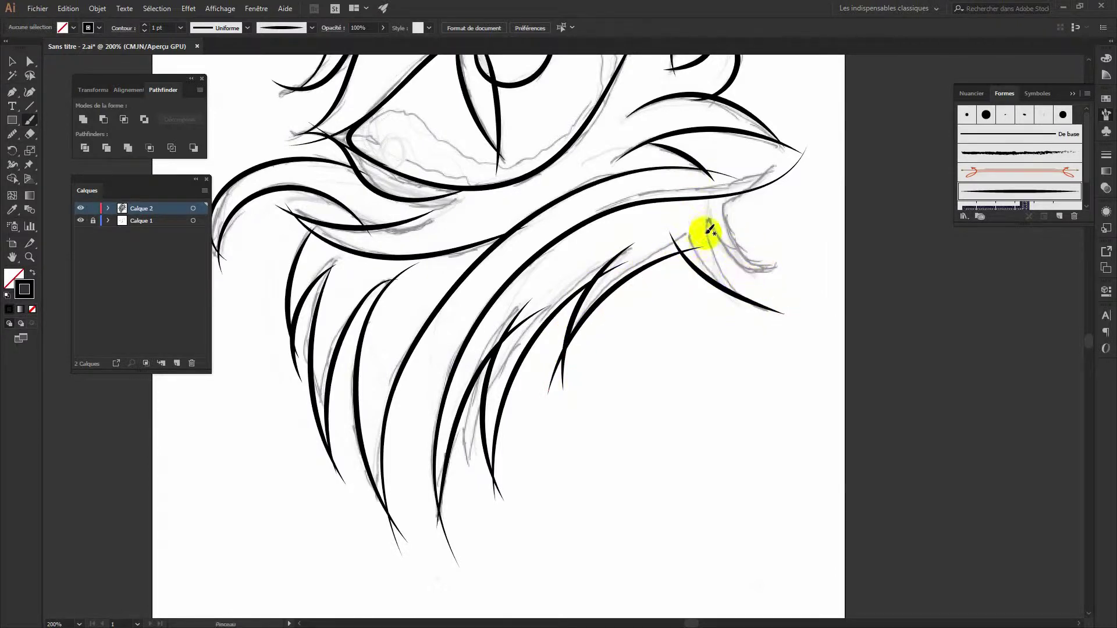
Undo a misplaced stroke and redraw the right-side strands more accurately
key(ctrl+z)
drag(686, 231, 803, 334)
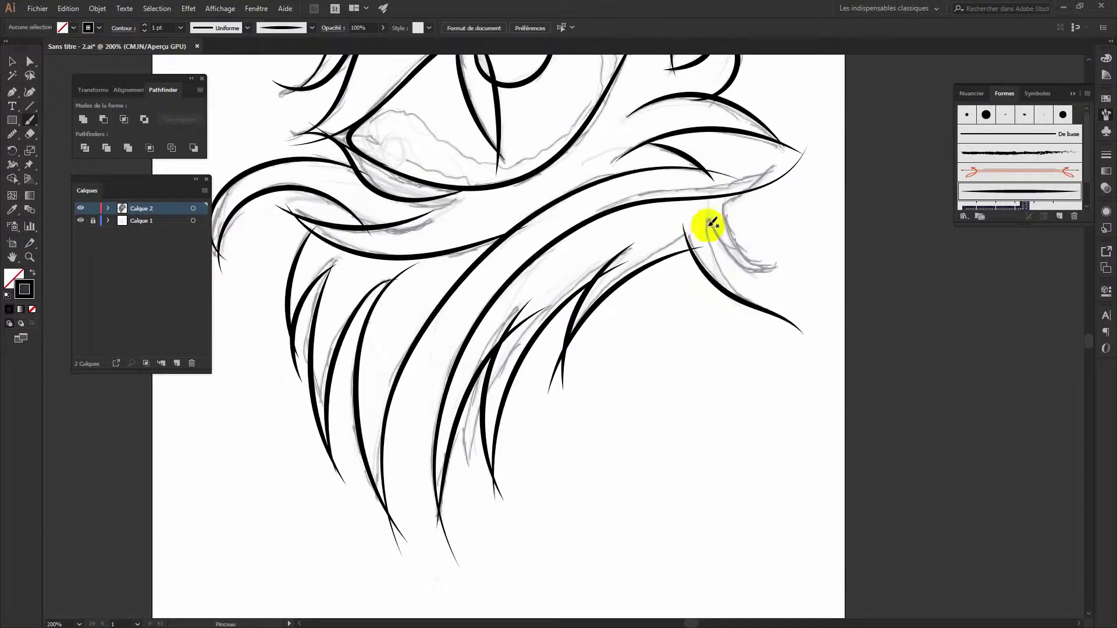
drag(708, 211, 800, 342)
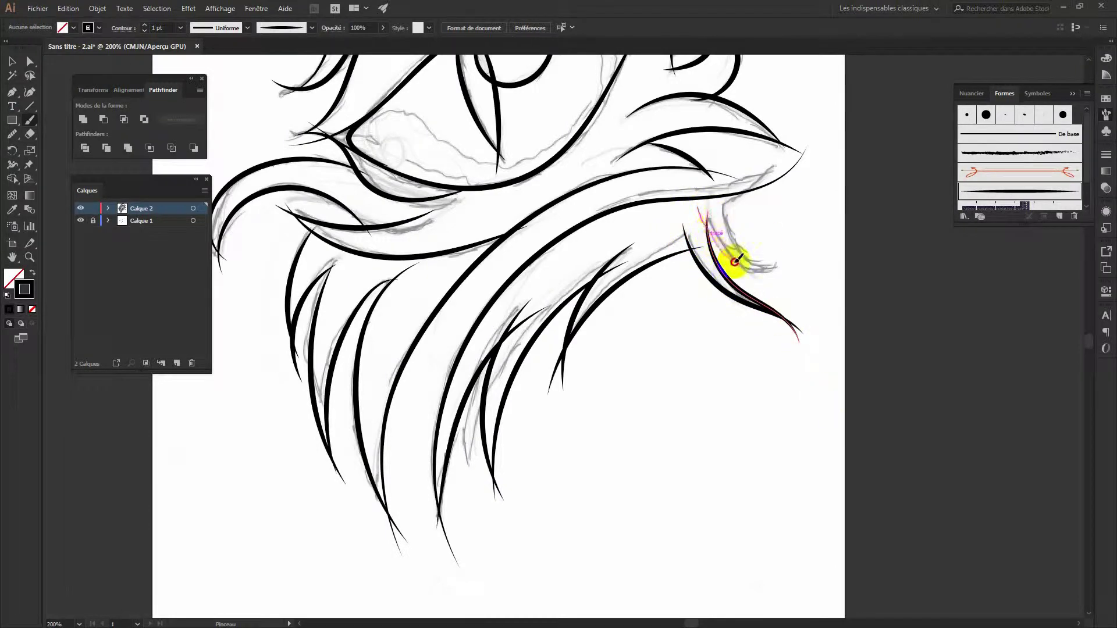
drag(720, 212, 788, 272)
drag(759, 186, 778, 169)
drag(717, 203, 780, 192)
Add a stroke at the upper right and select every path on the ink layer
key(z)
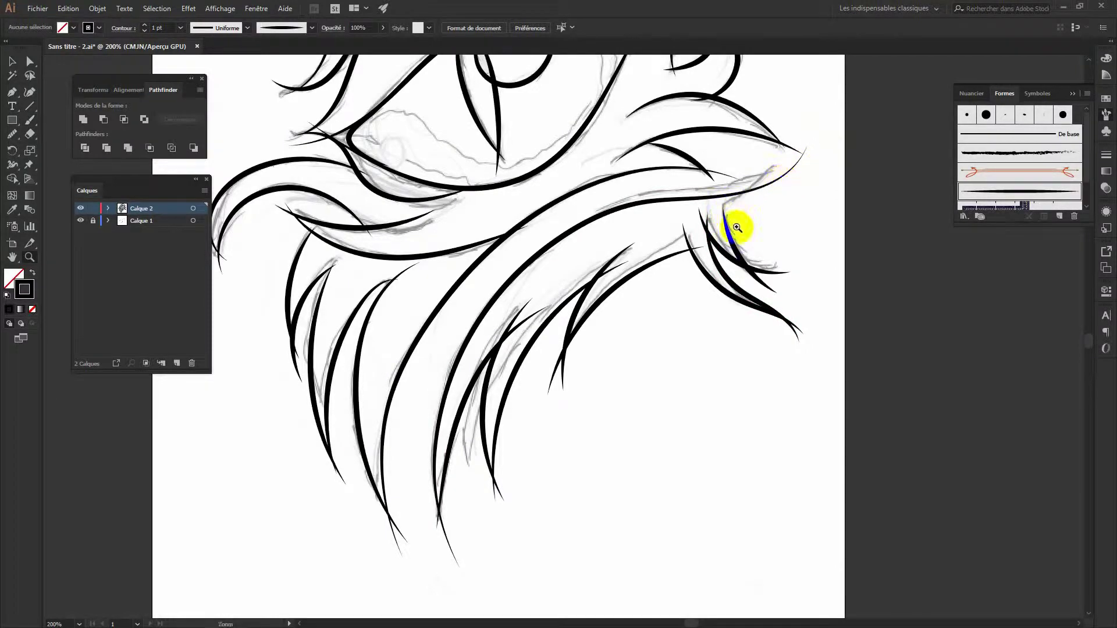
drag(724, 212, 803, 149)
drag(636, 113, 641, 360)
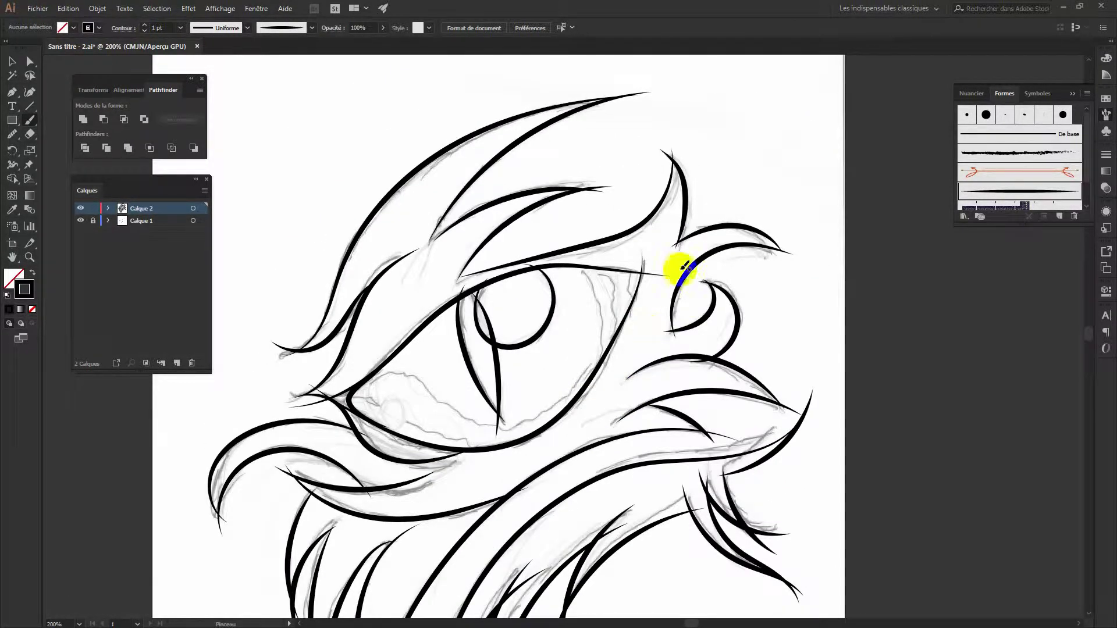
click(204, 208)
Expand the brush strokes into outlines and trim the short overlapping tails near the eye-top line
click(108, 11)
click(143, 144)
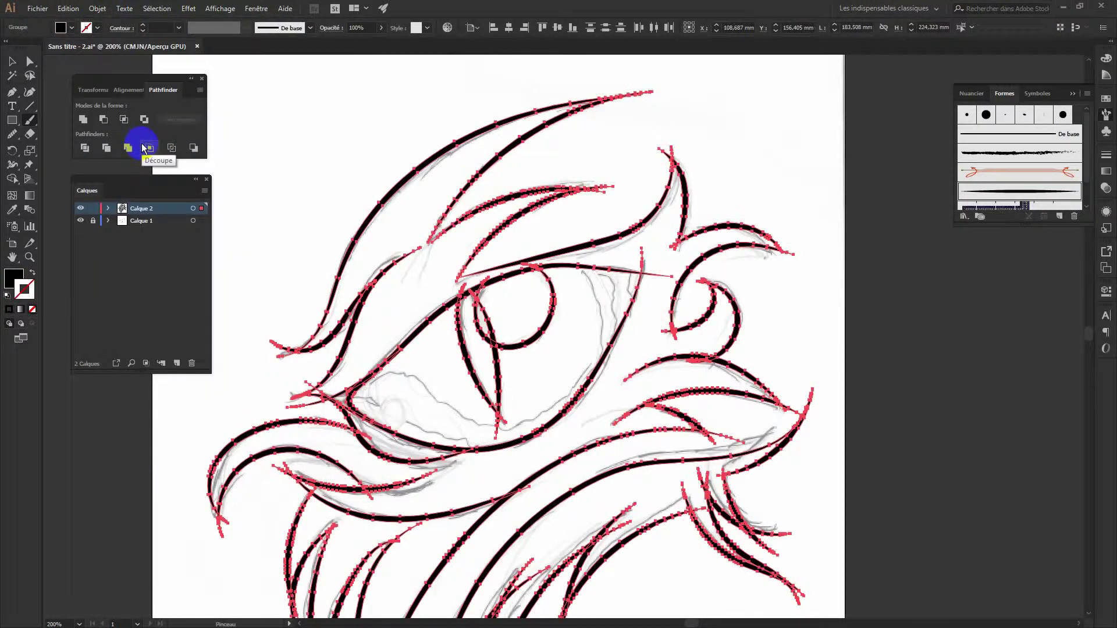
alt+click(668, 153)
alt+click(789, 252)
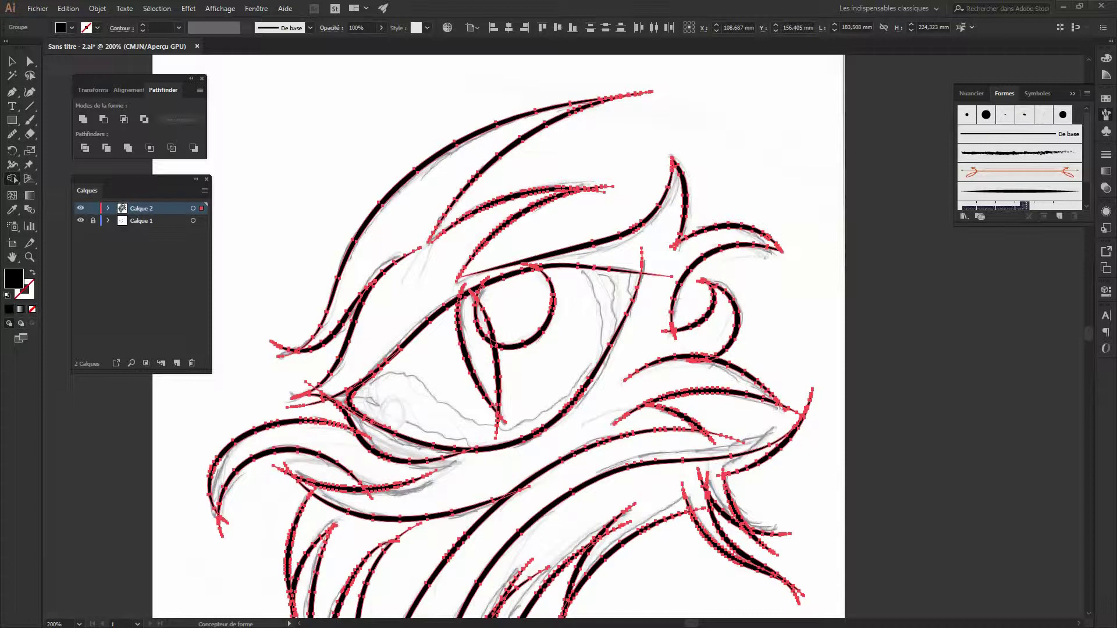
alt+click(641, 255)
alt+click(663, 274)
alt+click(809, 398)
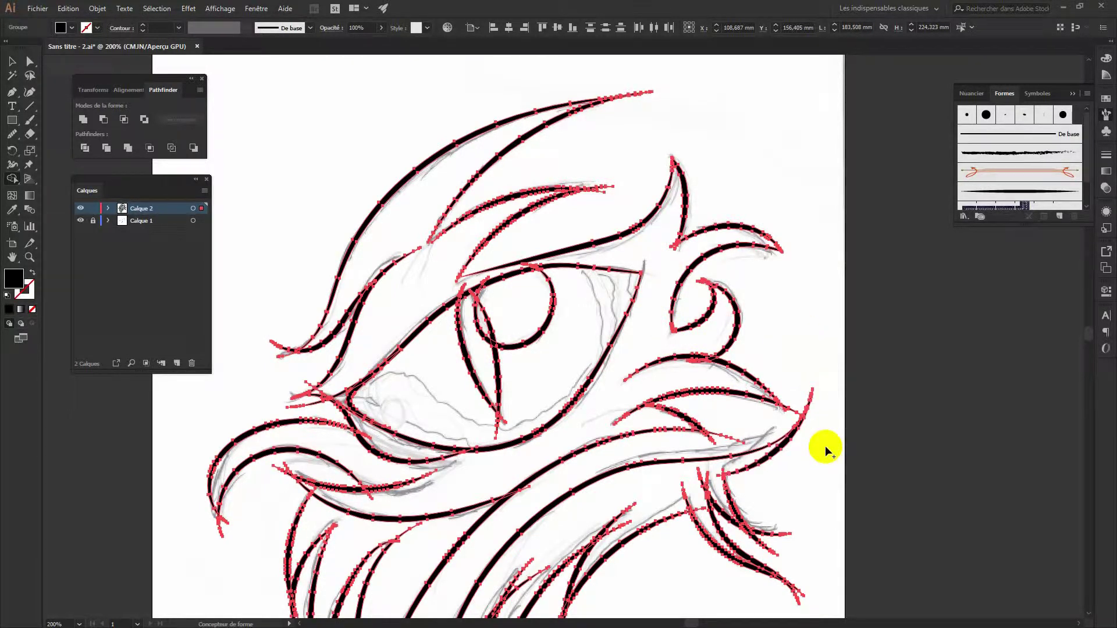
Select all paths and use Shape Builder to delete the stray fragment among the lower strands
click(11, 63)
click(818, 449)
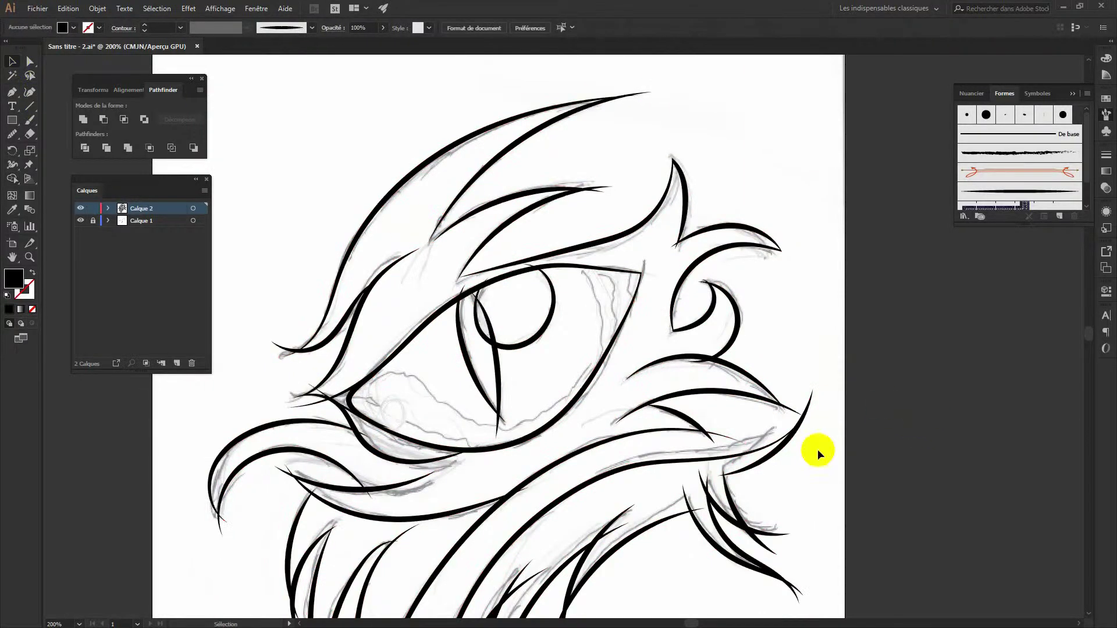
key(ctrl+a)
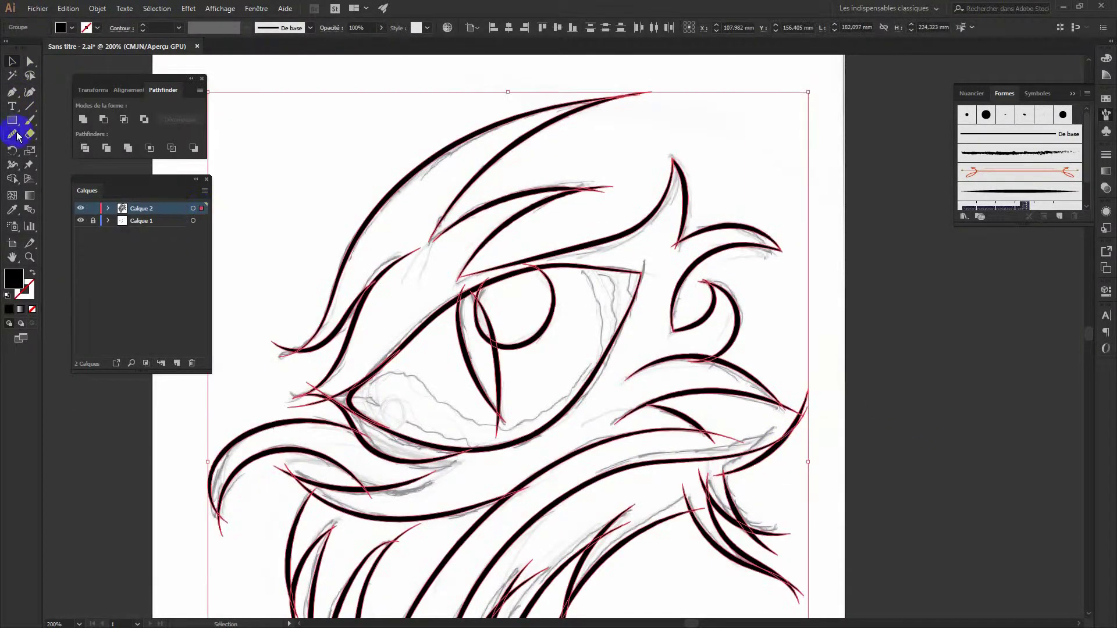
click(11, 179)
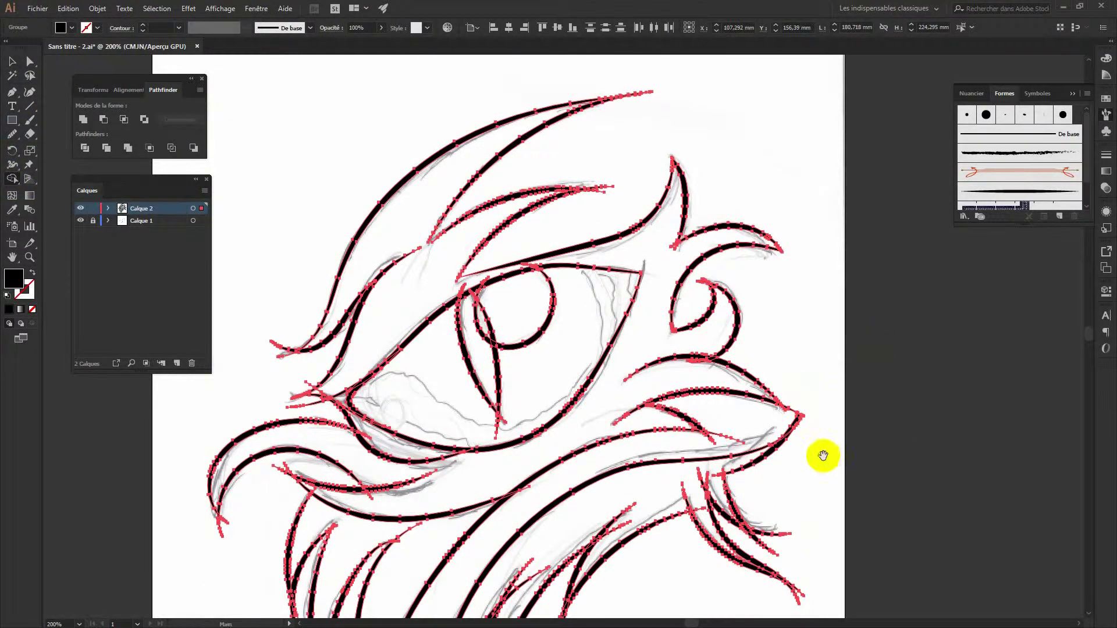
scroll(822, 453, down, 5)
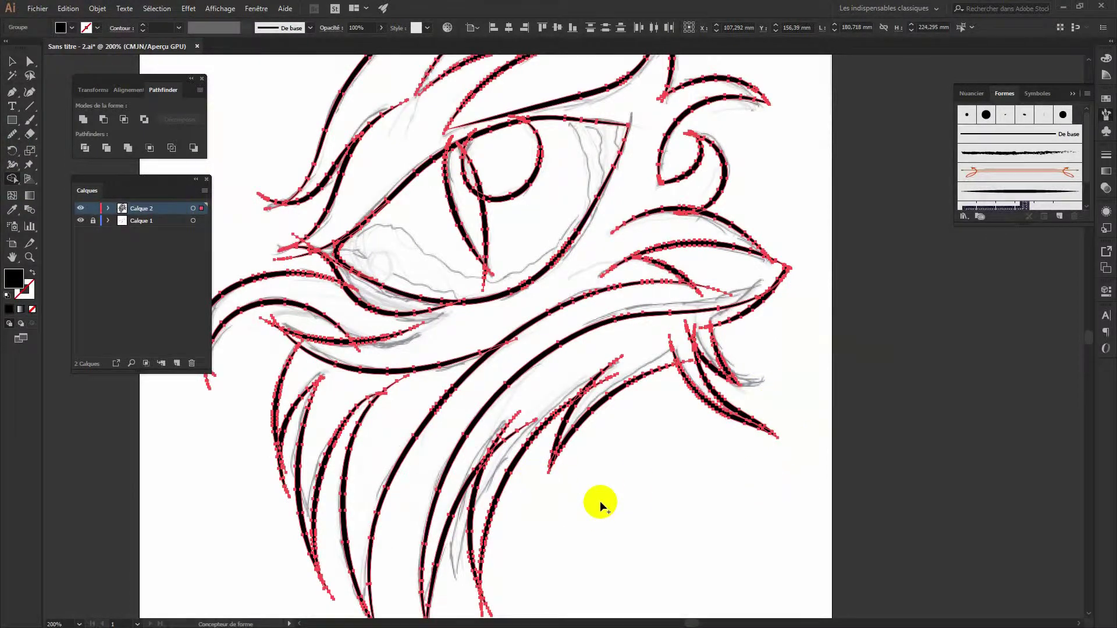
mouse_move(546, 539)
mouse_down()
mouse_move(534, 463)
mouse_move(546, 394)
mouse_up()
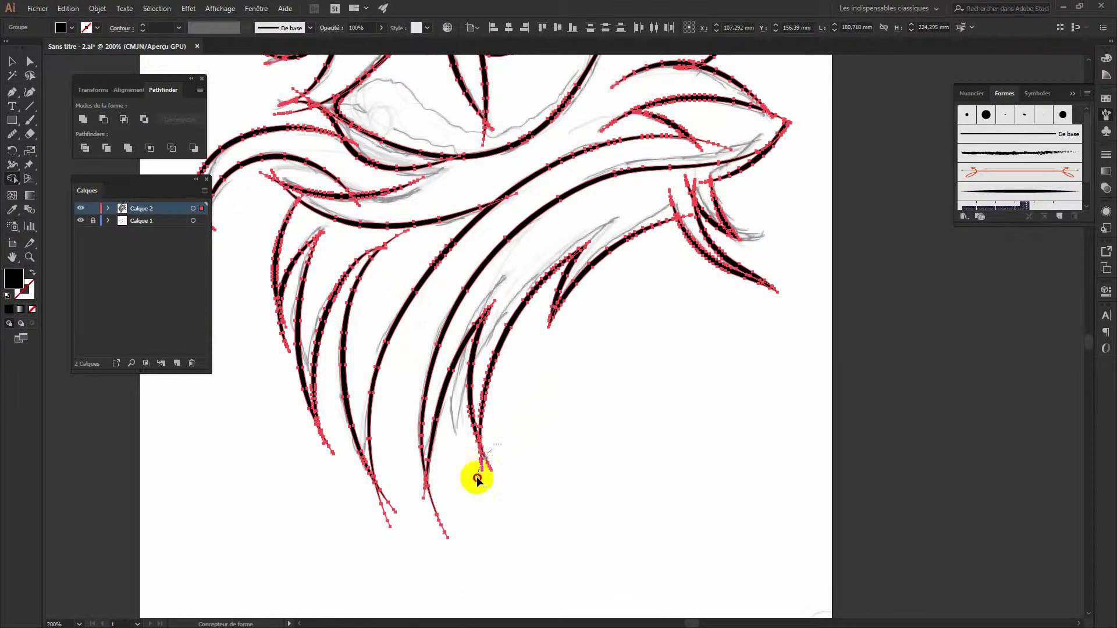
drag(326, 445, 371, 507)
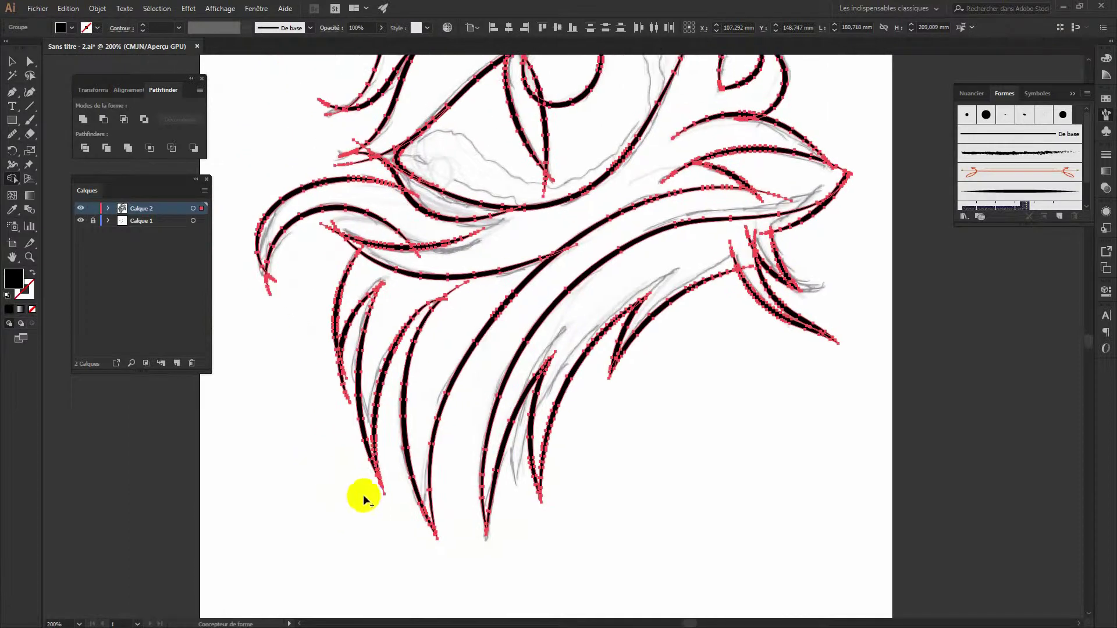
drag(347, 445, 395, 521)
alt+click(385, 314)
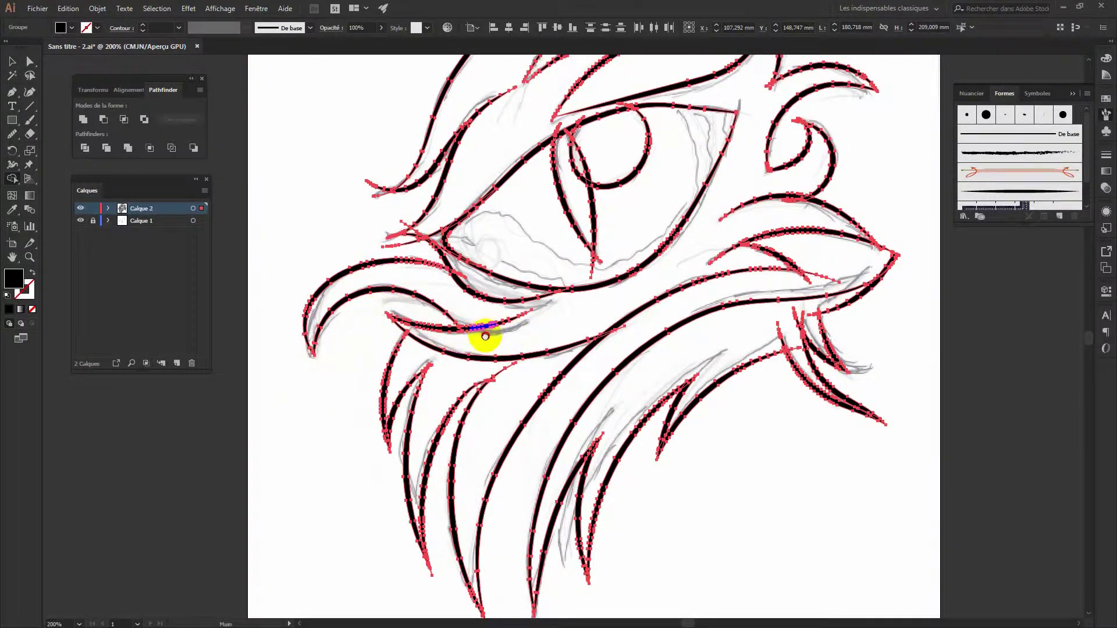
Zoom in to 600% on the eye
scroll(438, 291, up, 3)
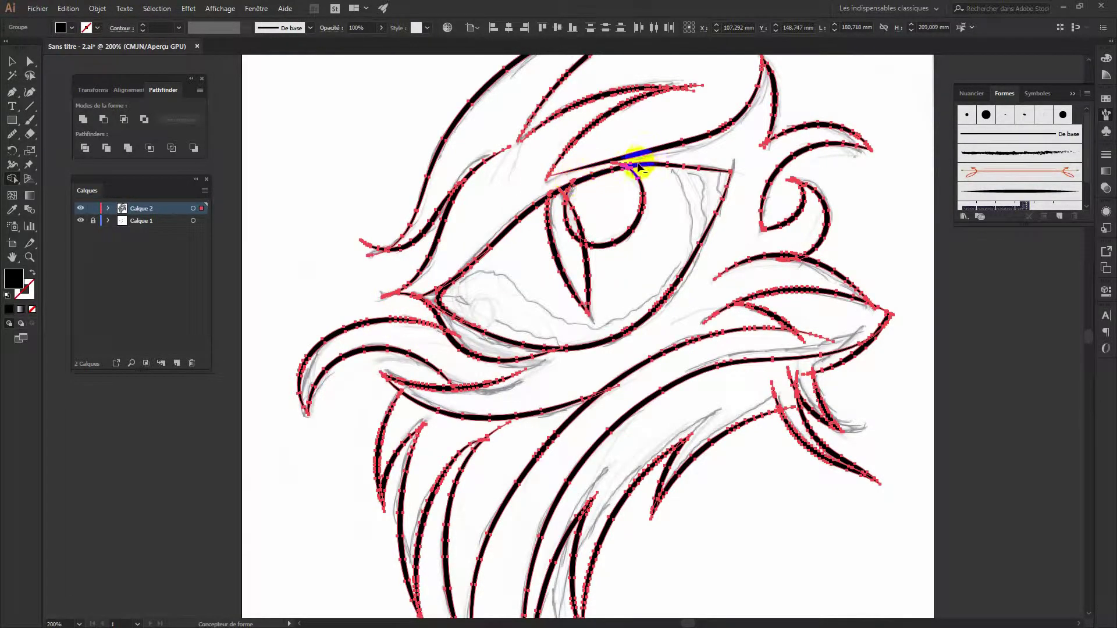
scroll(641, 165, up, 3)
drag(640, 164, 630, 277)
scroll(629, 277, up, 5)
scroll(707, 493, down, 2)
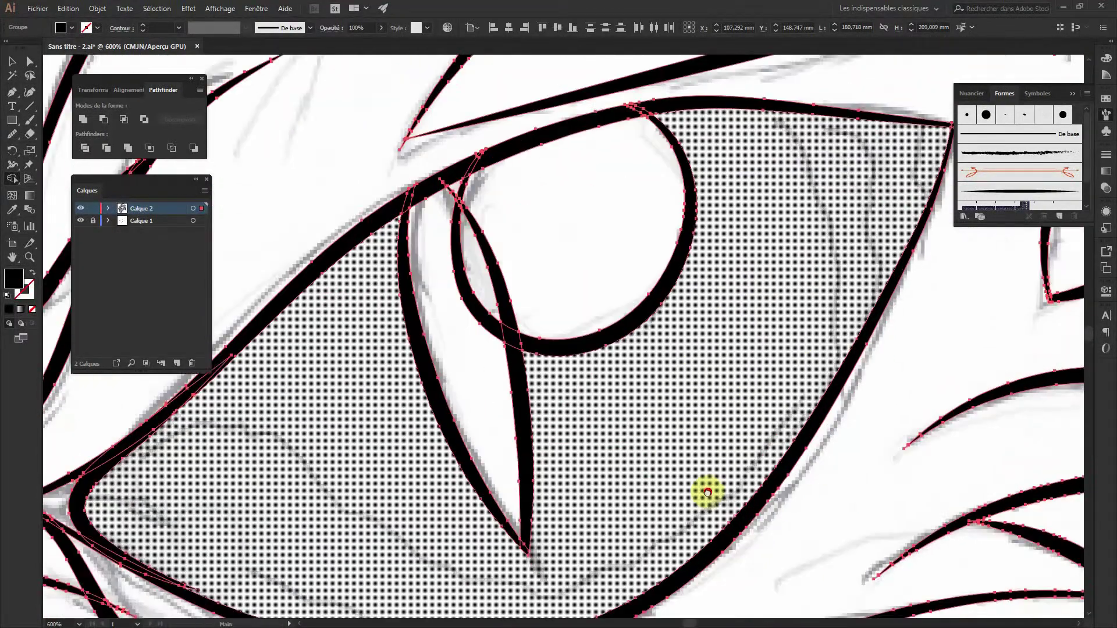
scroll(707, 492, down, 5)
drag(511, 324, 611, 562)
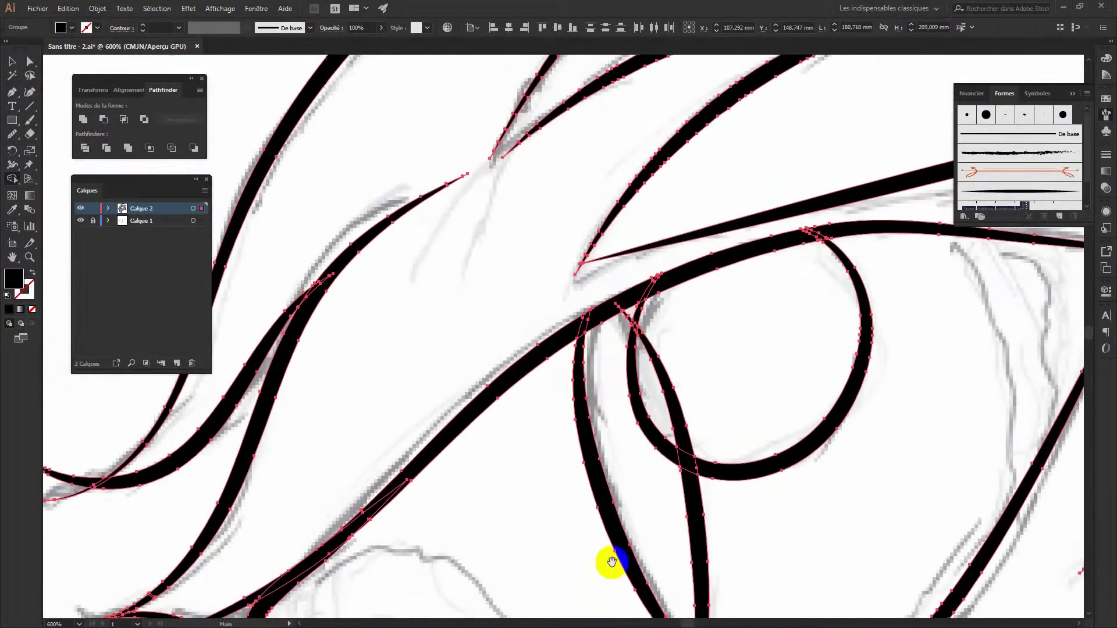
scroll(573, 445, up, 3)
scroll(567, 389, up, 2)
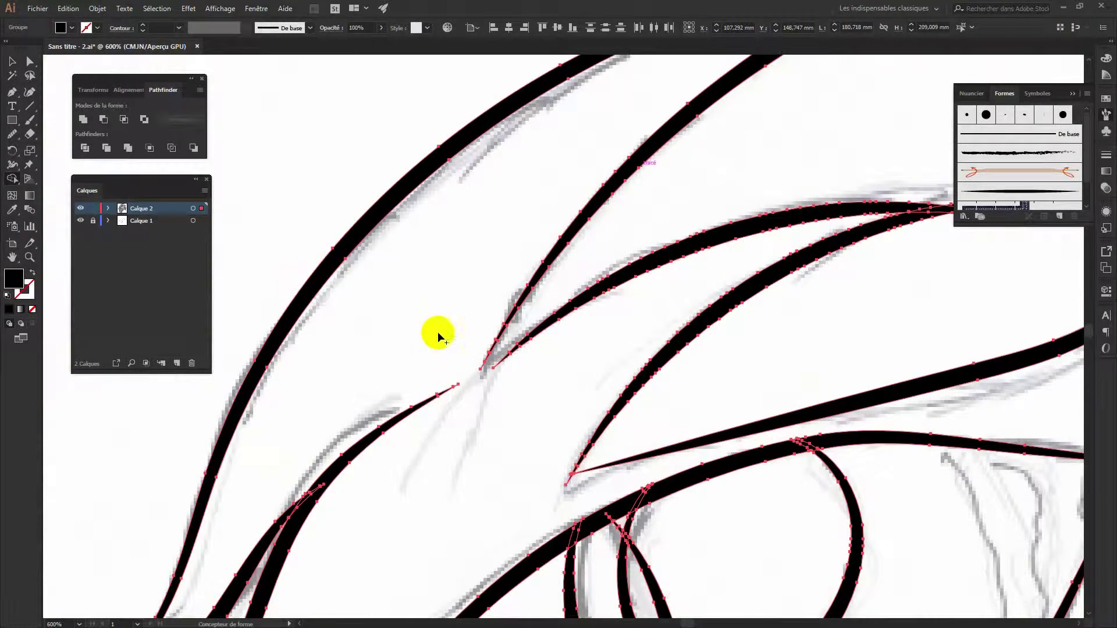
Drag the curved stroke's end anchor onto the tip and join both strokes into one path
key(a)
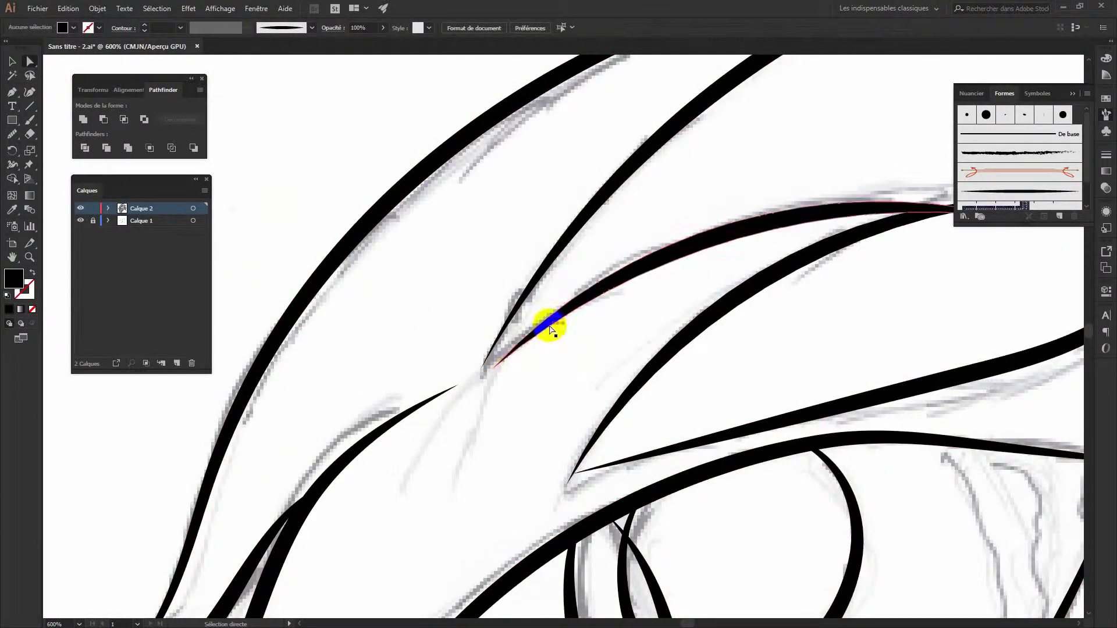
click(493, 371)
mouse_move(494, 370)
mouse_down()
mouse_move(505, 384)
mouse_move(486, 361)
mouse_up()
right_click(508, 376)
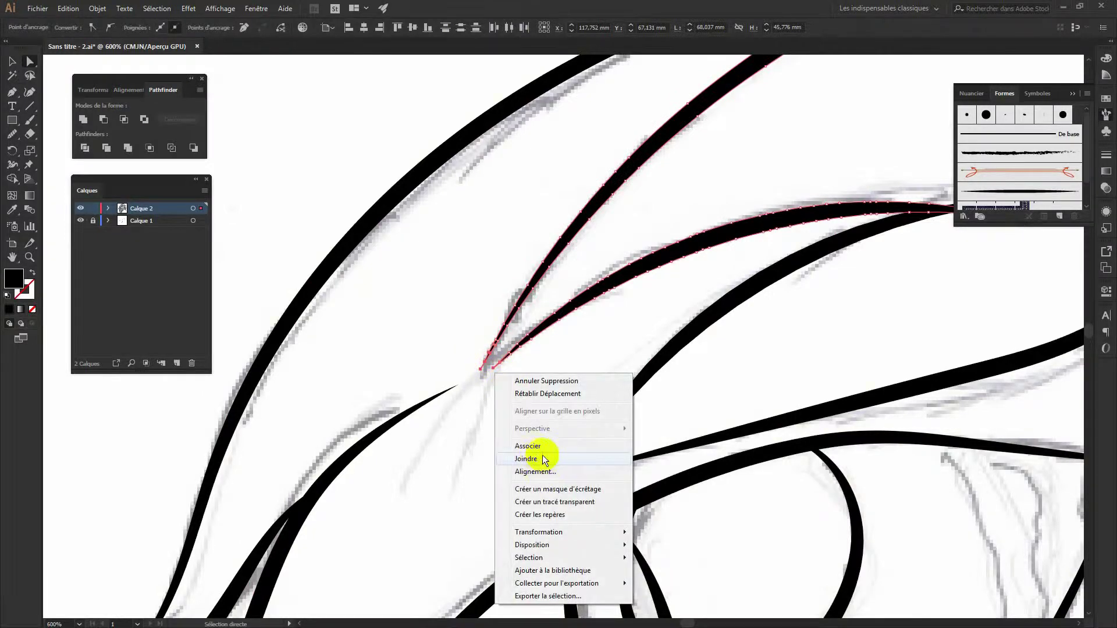
click(542, 458)
click(675, 348)
Nudge the tip anchor so the two strokes meet in a smooth point
key(b)
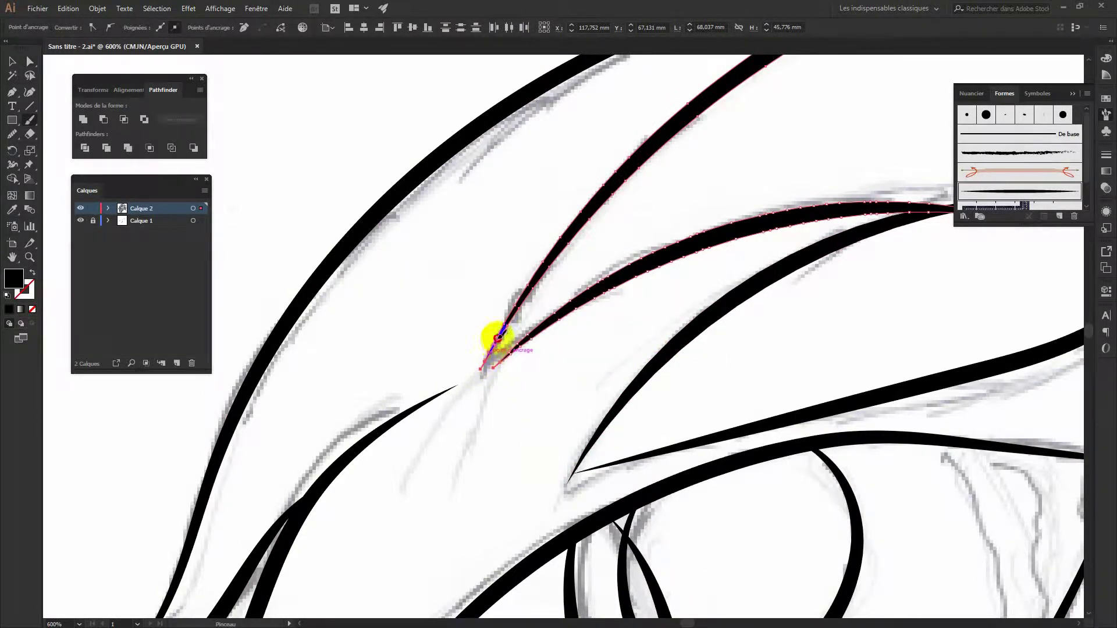
drag(497, 337, 494, 387)
key(ctrl+z)
key(a)
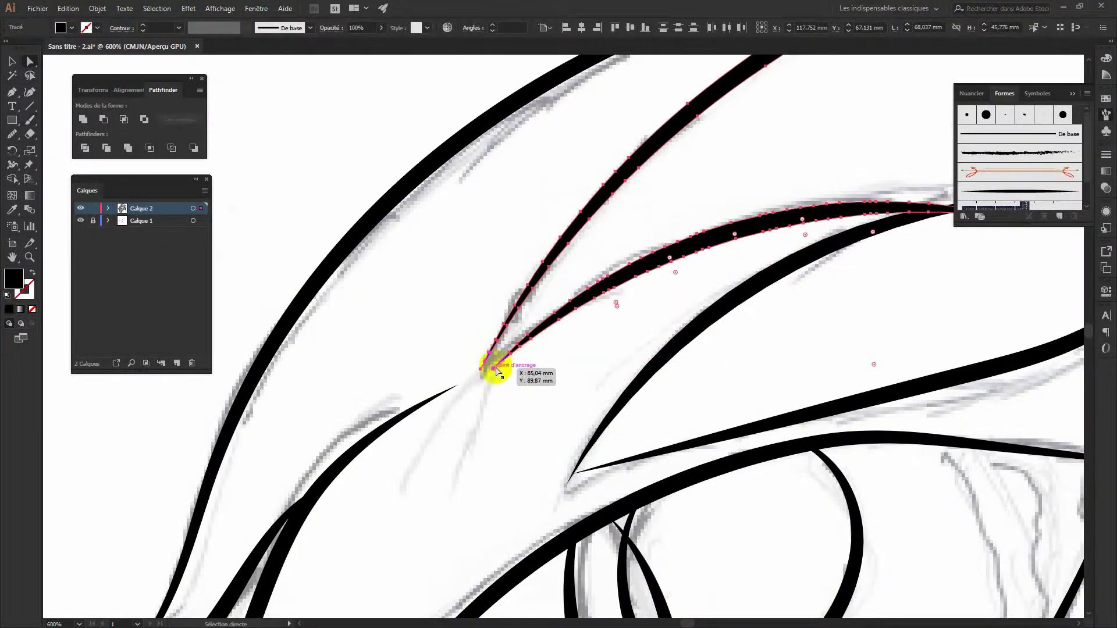
drag(497, 368, 488, 364)
Select all artwork on the drawing layer
click(506, 401)
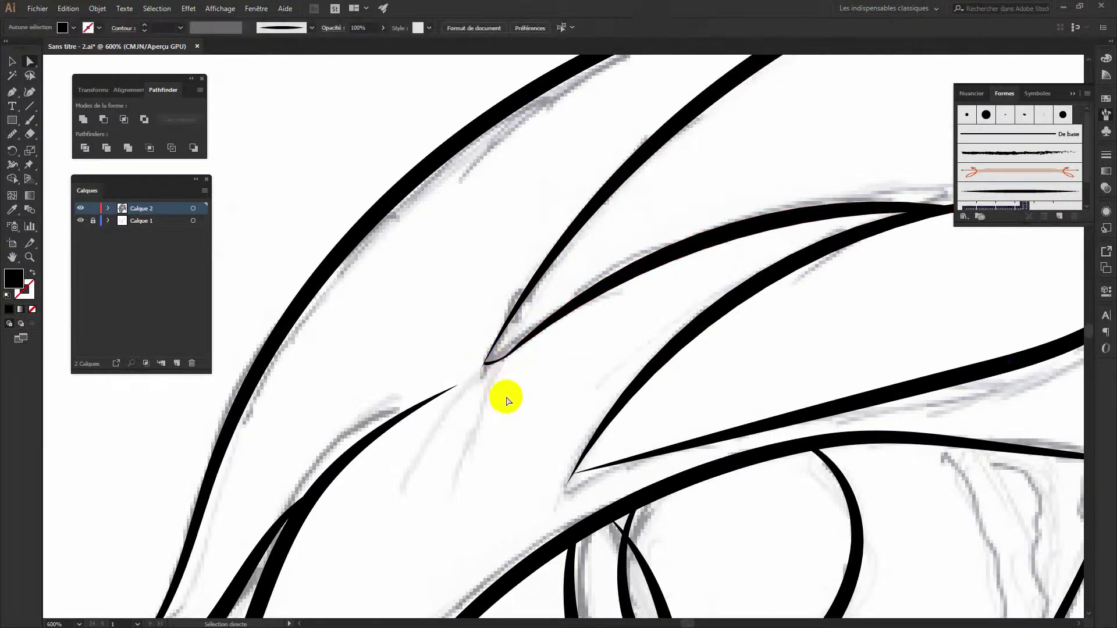
click(192, 209)
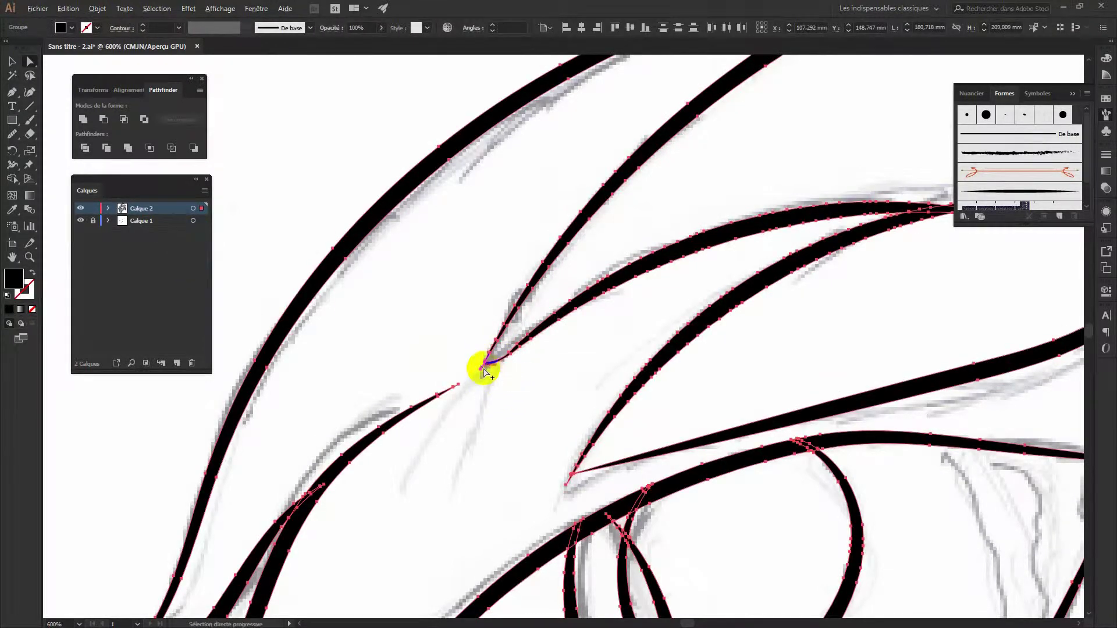
alt+click(483, 368)
click(192, 208)
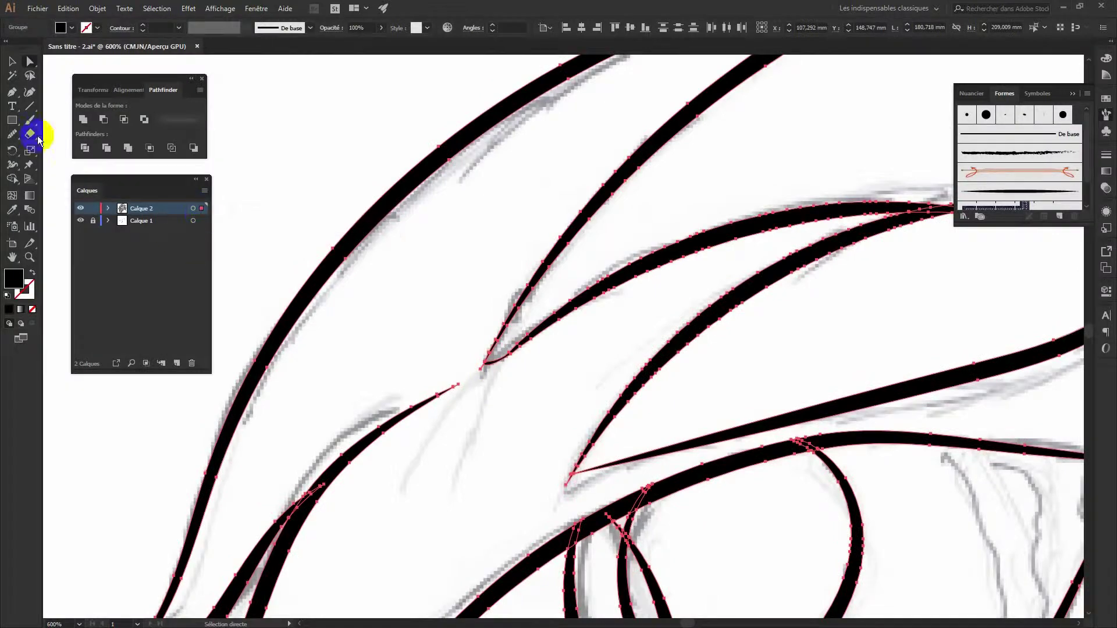
Merge the overlapping stroke regions at the joined tip into one shape with Shape Builder
key(shift+m)
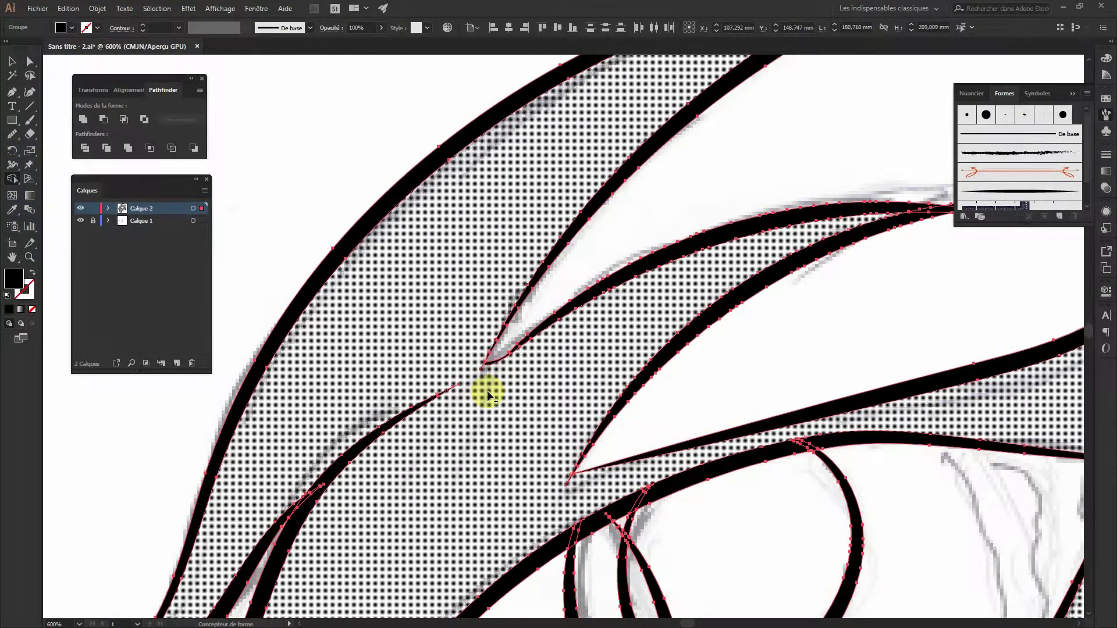
click(487, 396)
scroll(487, 396, up, 2)
scroll(661, 287, up, 4)
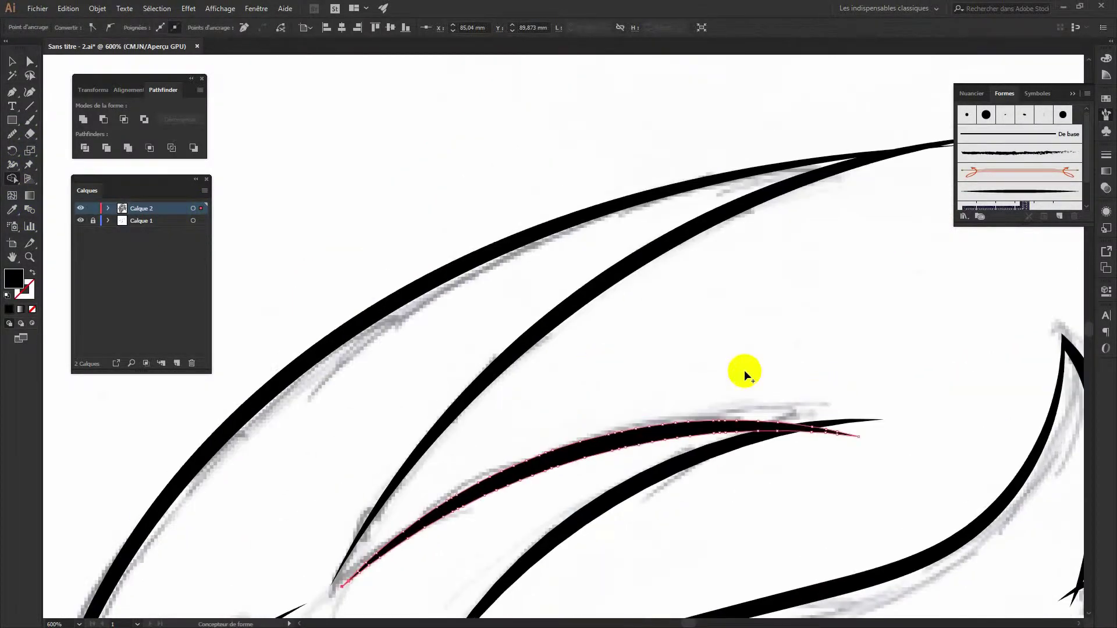
Reselect all the artwork and delete a stray curve tail
key(ctrl+a)
scroll(715, 296, up, 2)
scroll(715, 296, right, 4)
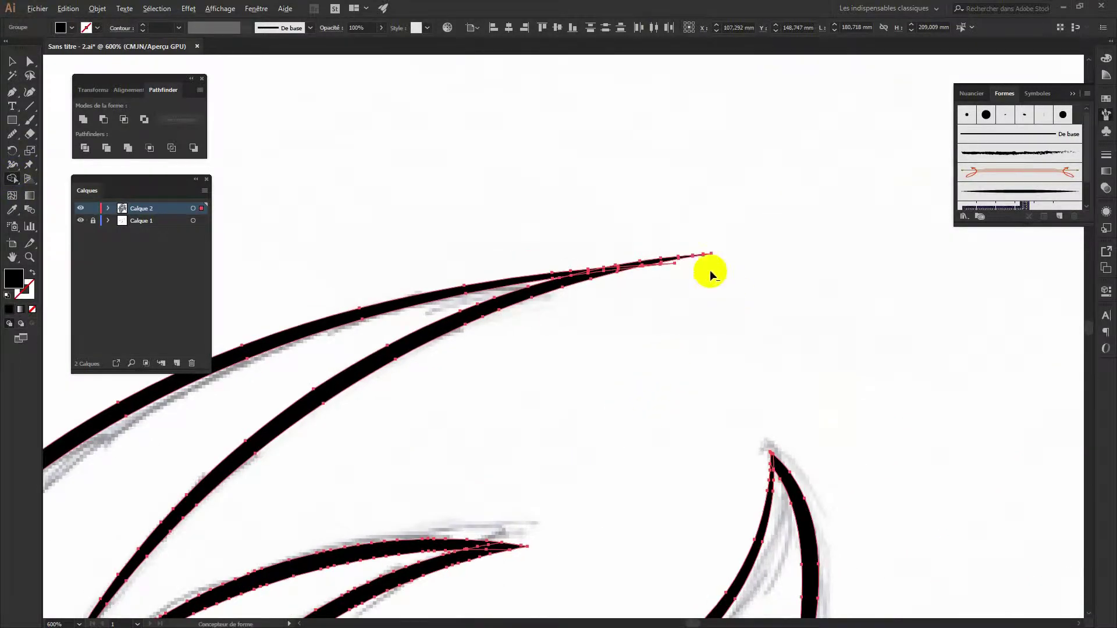
drag(613, 446, 424, 469)
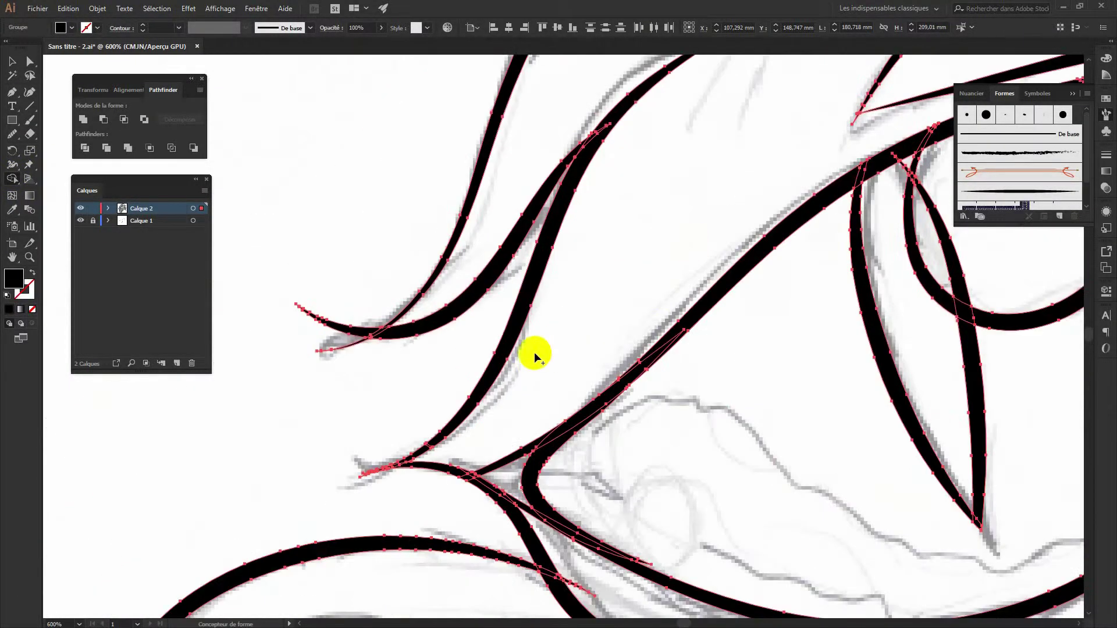
alt+click(348, 313)
Pan across the strokes to check the trims, zoom out to 150%, and deselect
scroll(454, 361, down, 3)
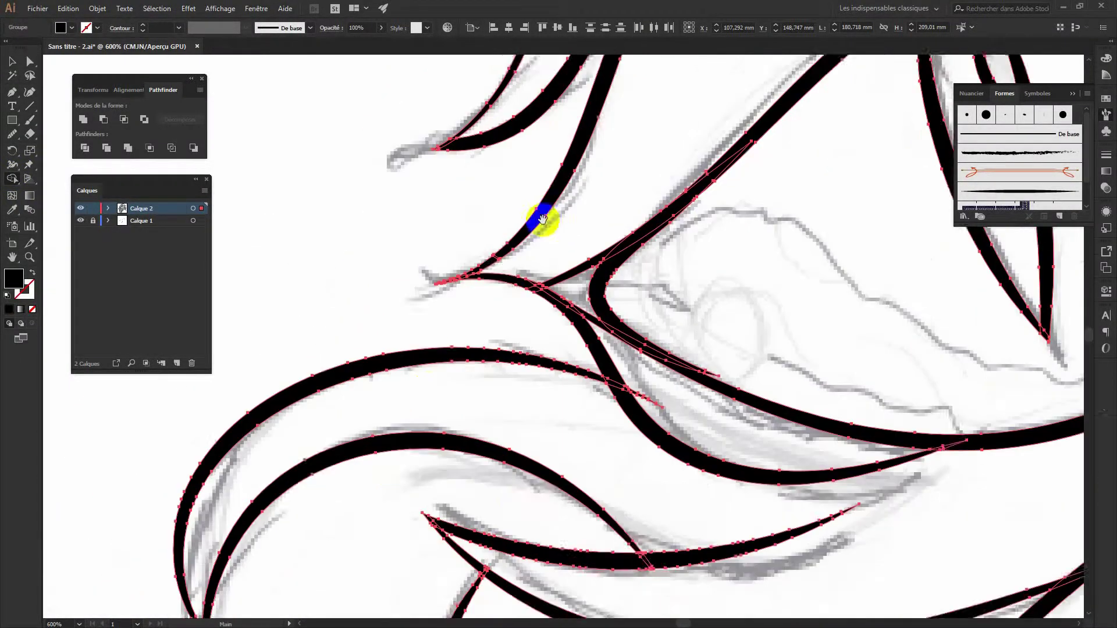
scroll(524, 326, down, 3)
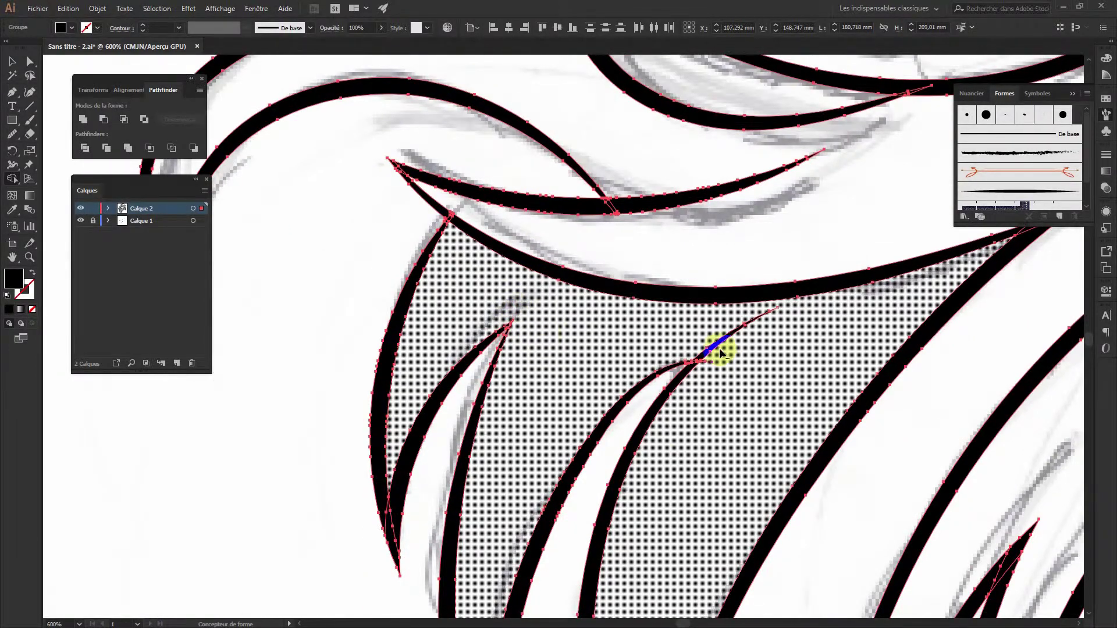
drag(656, 523, 653, 399)
scroll(835, 411, down, 3)
scroll(652, 394, down, 3)
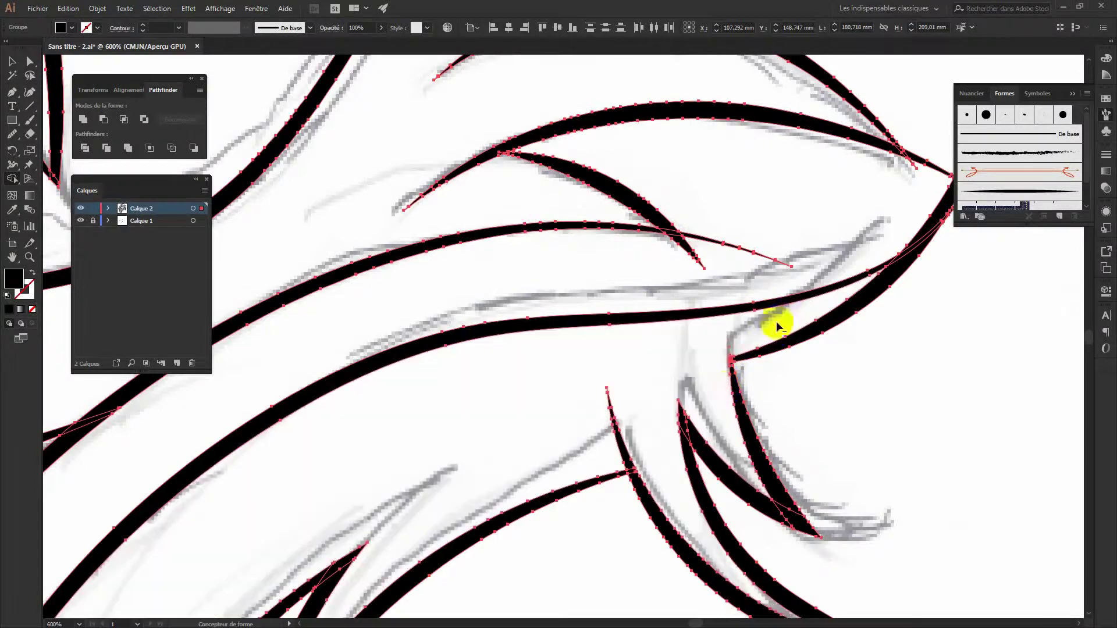
drag(863, 271, 767, 411)
scroll(749, 315, up, 3)
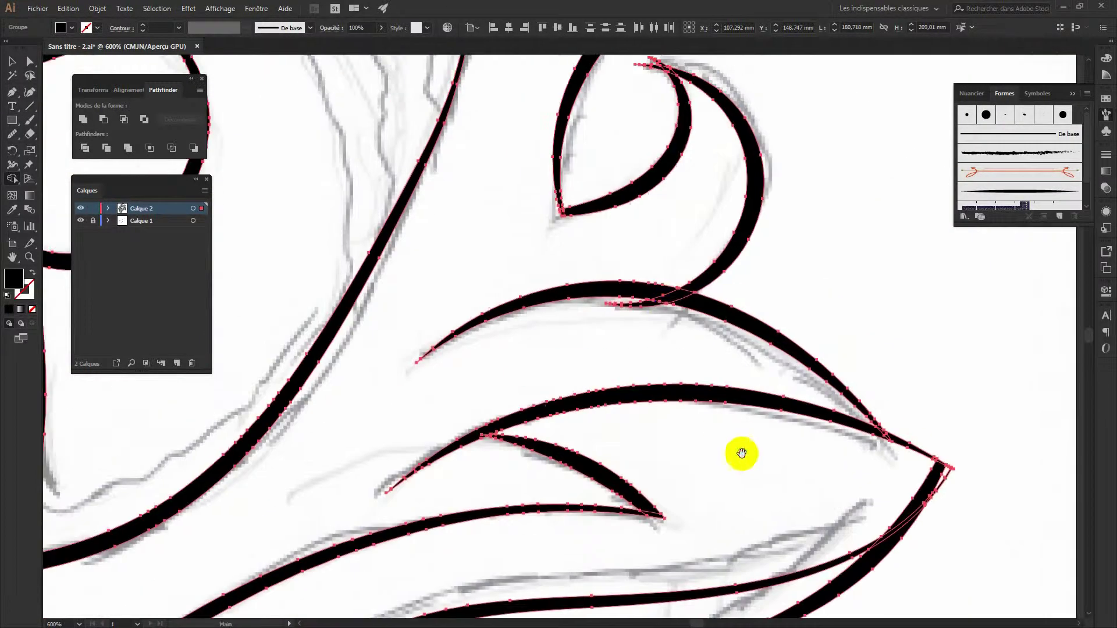
scroll(640, 325, up, 3)
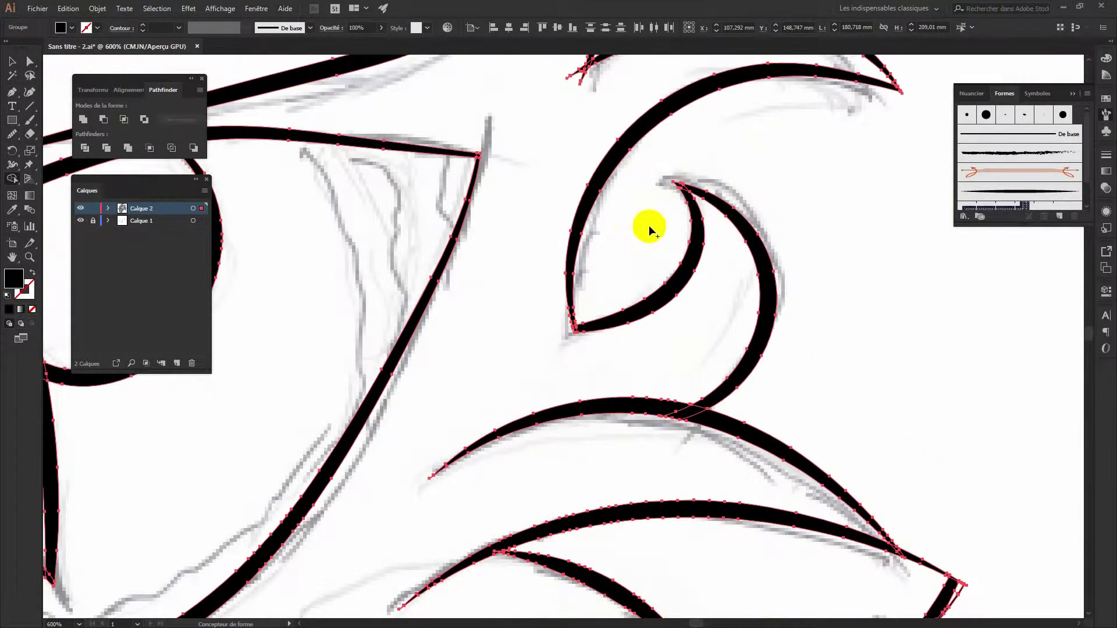
scroll(618, 214, up, 3)
scroll(603, 282, up, 3)
scroll(663, 285, left, 2)
scroll(661, 284, down, 3)
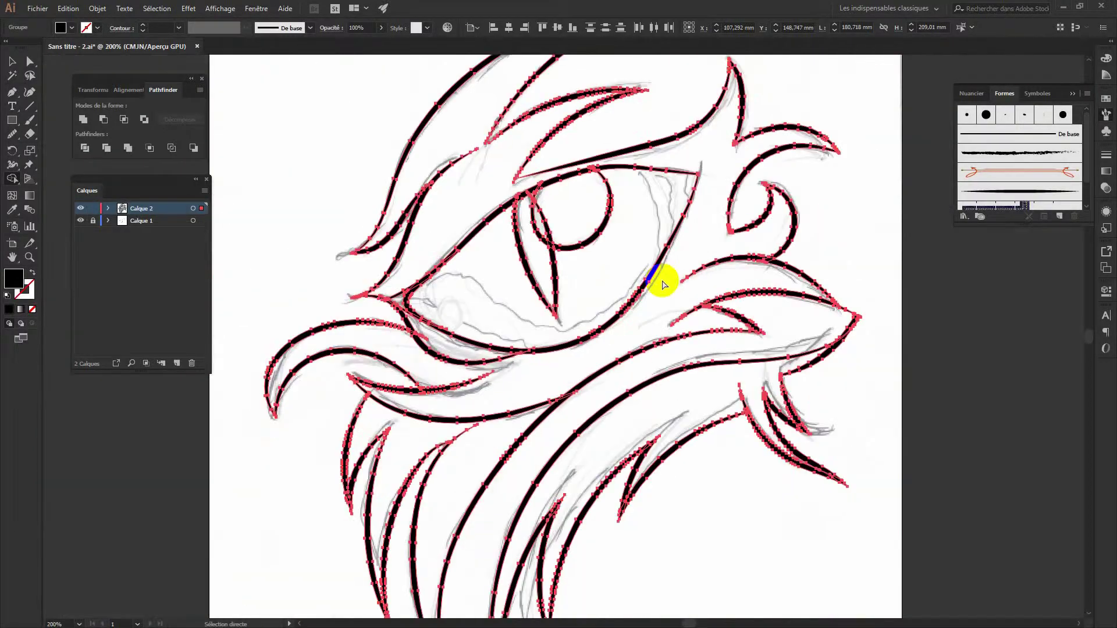
scroll(662, 284, down, 1)
key(v)
click(59, 237)
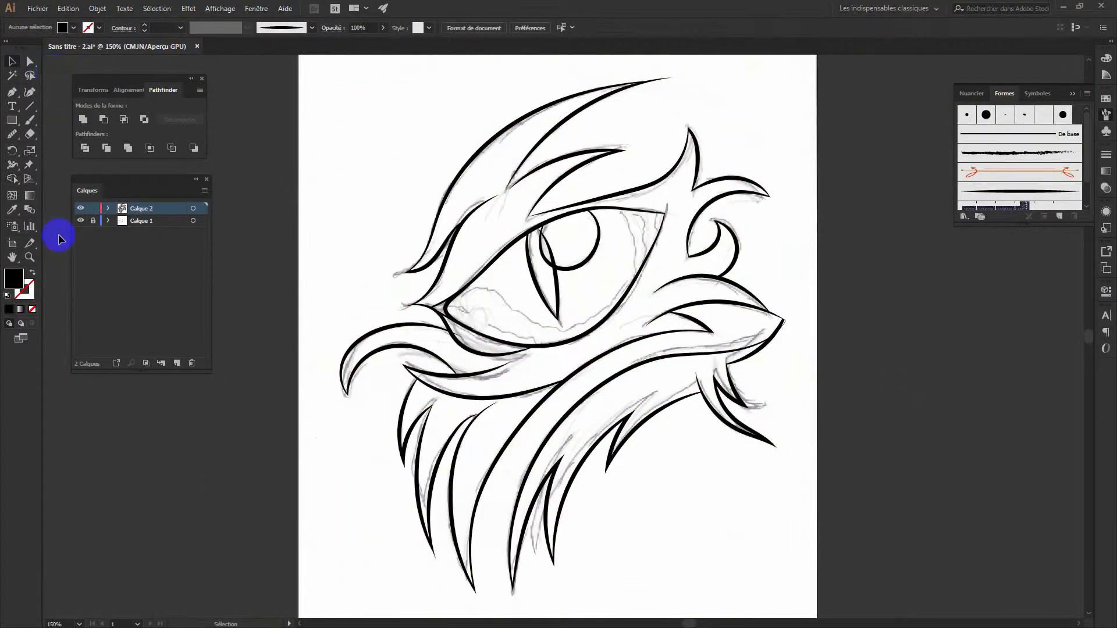
Paint a new brushed stroke with a 1 pt uniform brush
click(1019, 191)
click(29, 120)
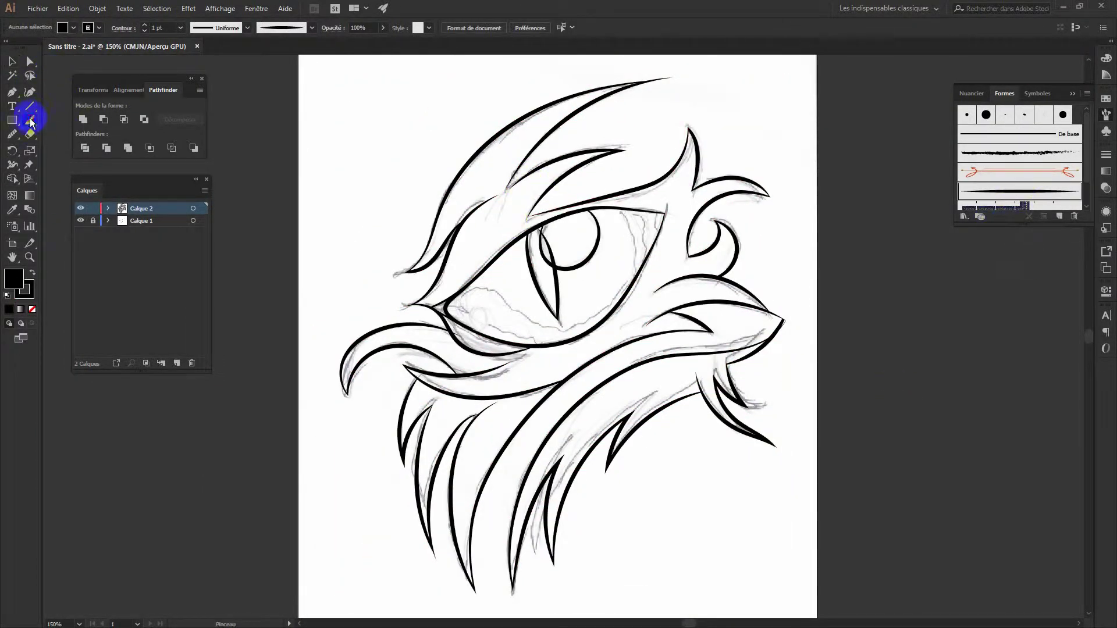
mouse_move(506, 184)
mouse_down()
mouse_move(531, 150)
mouse_move(567, 138)
mouse_up()
key(ctrl+z)
drag(505, 250, 522, 232)
Select all the artwork and expand its appearance into filled outline shapes
key(ctrl+a)
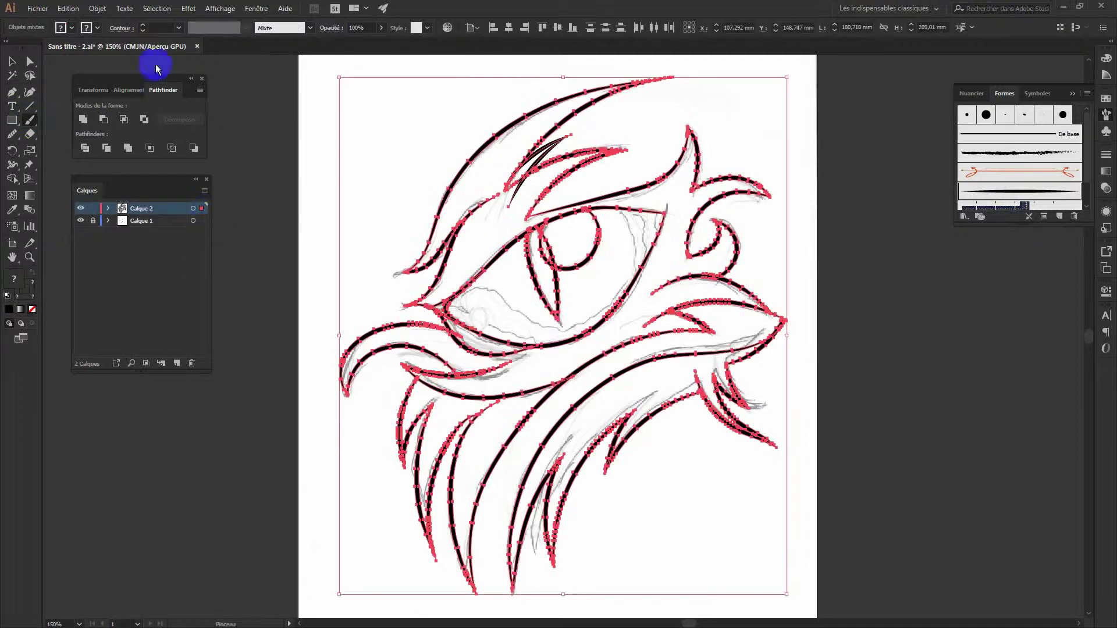
click(97, 8)
click(135, 150)
click(13, 179)
key(ctrl+plus)
Zoom to fit and merge the iris circle and pupil line into one shape
scroll(399, 212, up, 3)
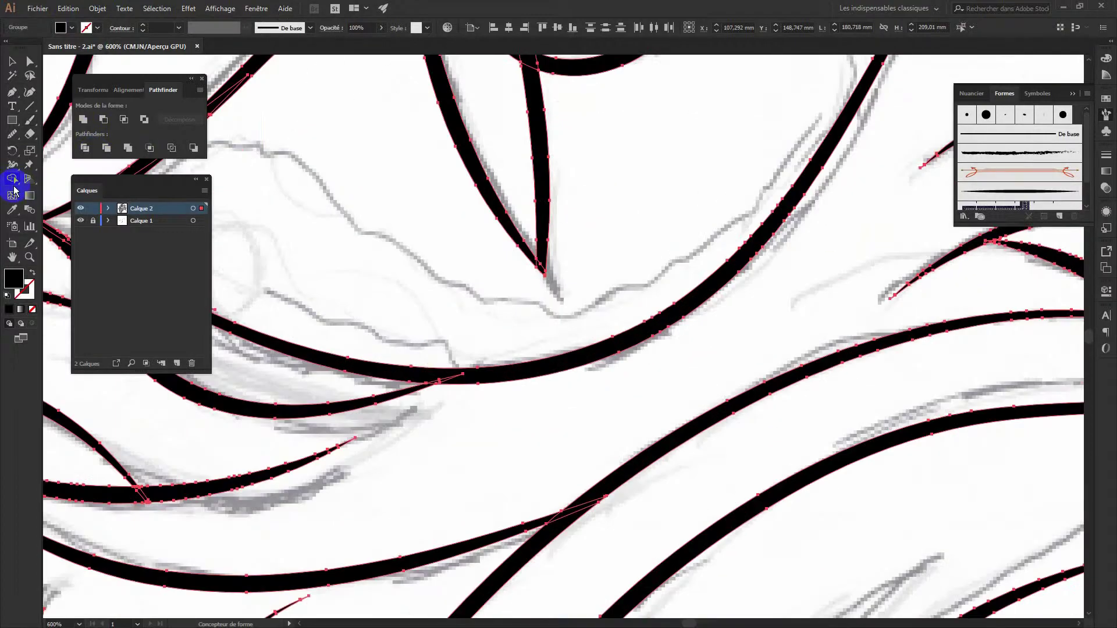
scroll(466, 326, down, 2)
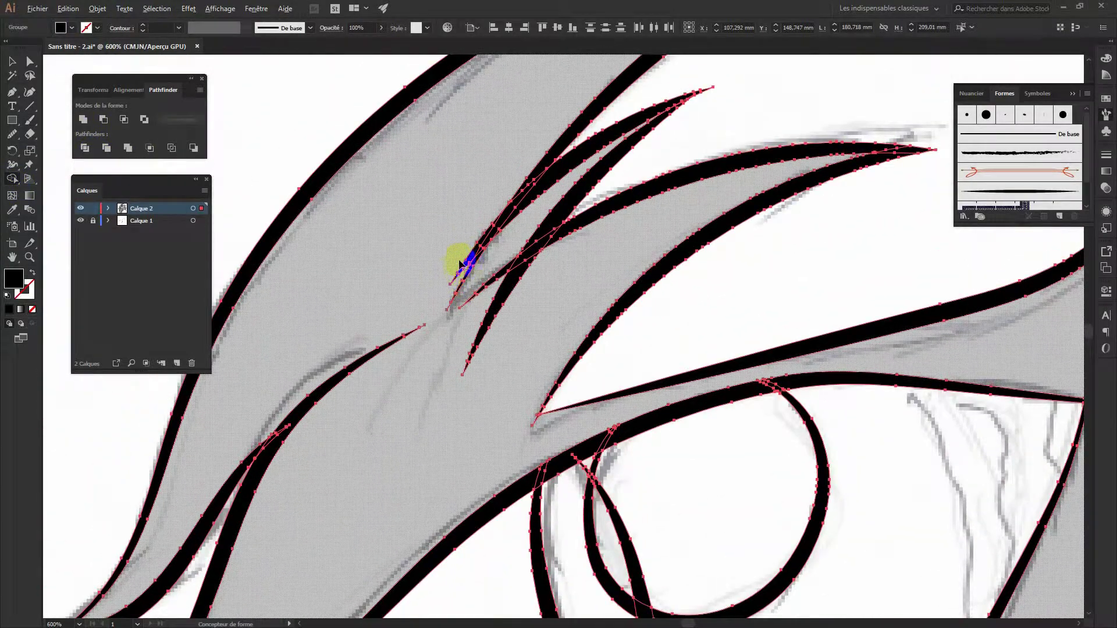
key(ctrl+0)
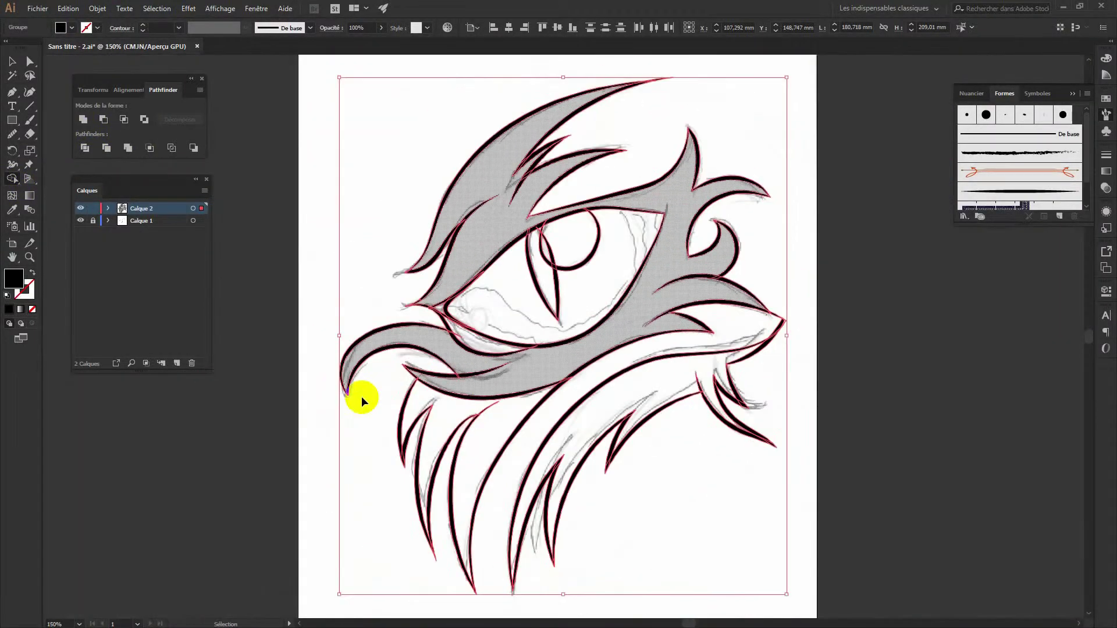
click(361, 396)
double_click(11, 61)
key(Escape)
click(273, 546)
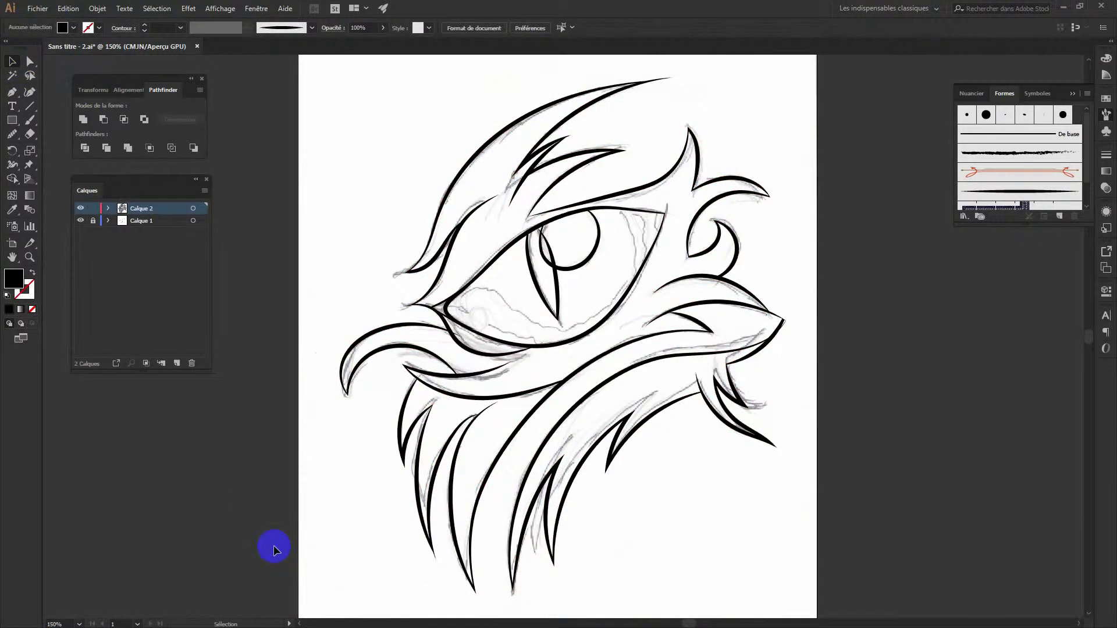
Show the grey sketch layer and paint a small 1 pt circle in the eye's inner corner
click(81, 221)
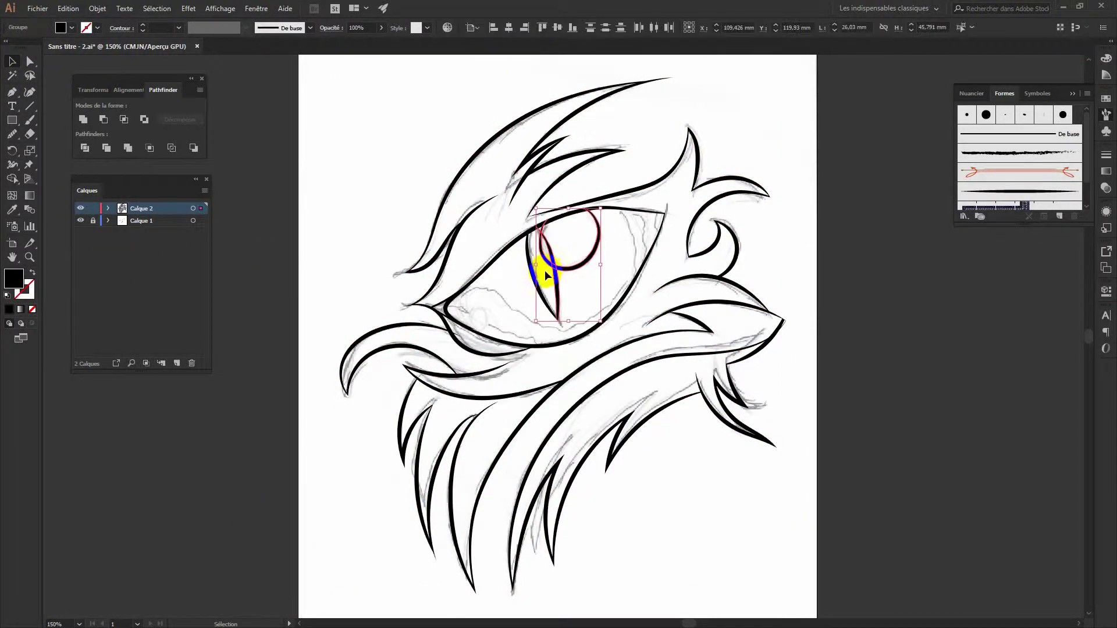
click(13, 180)
click(11, 61)
click(252, 215)
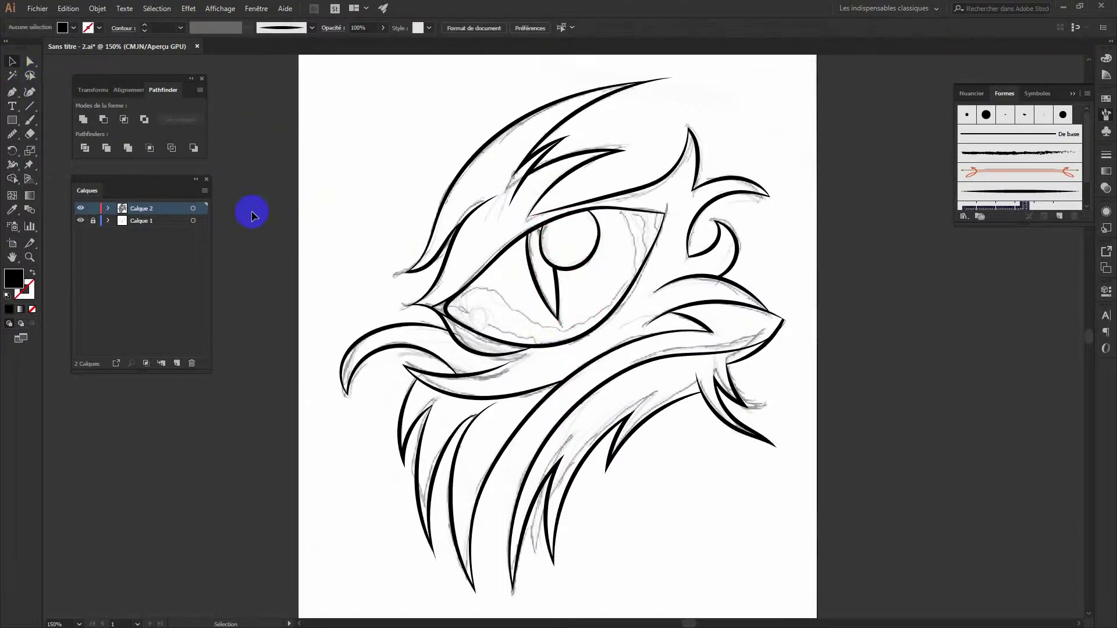
click(993, 191)
drag(477, 303, 492, 317)
Try to join the small circle's open ends, then delete the circle
key(v)
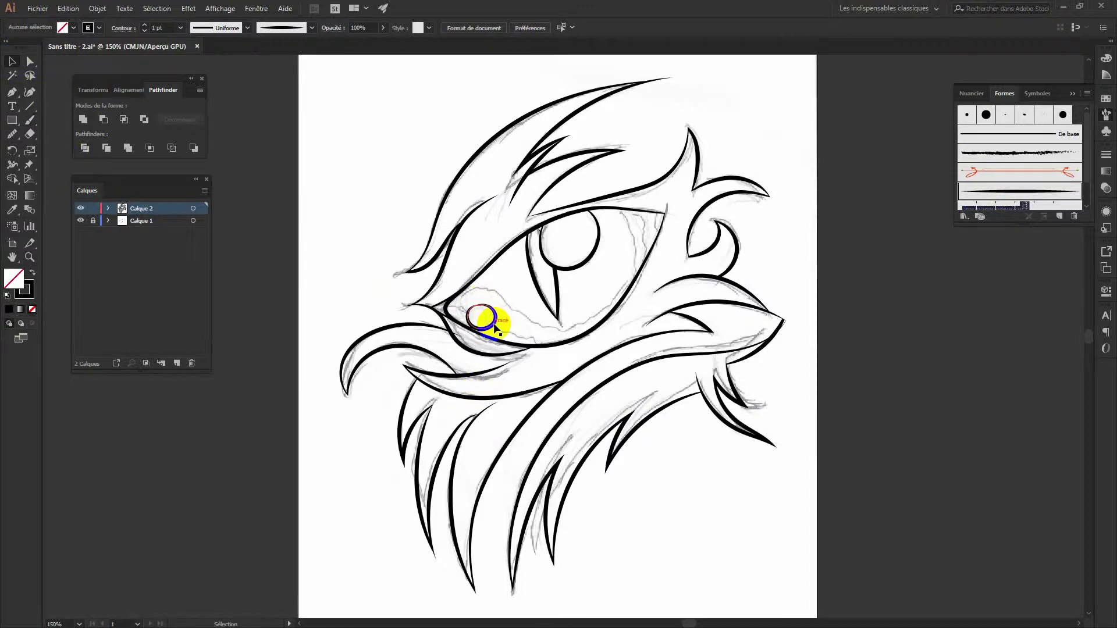
click(493, 328)
scroll(492, 325, up, 5)
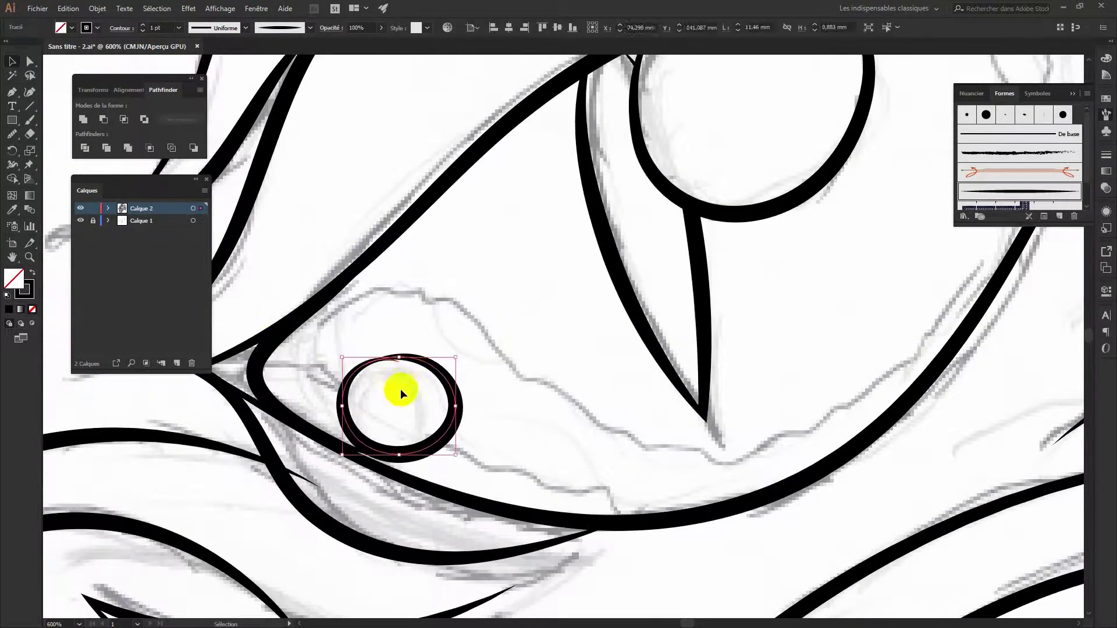
right_click(385, 396)
click(442, 392)
click(785, 446)
right_click(399, 396)
click(442, 164)
right_click(400, 362)
click(459, 460)
key(Return)
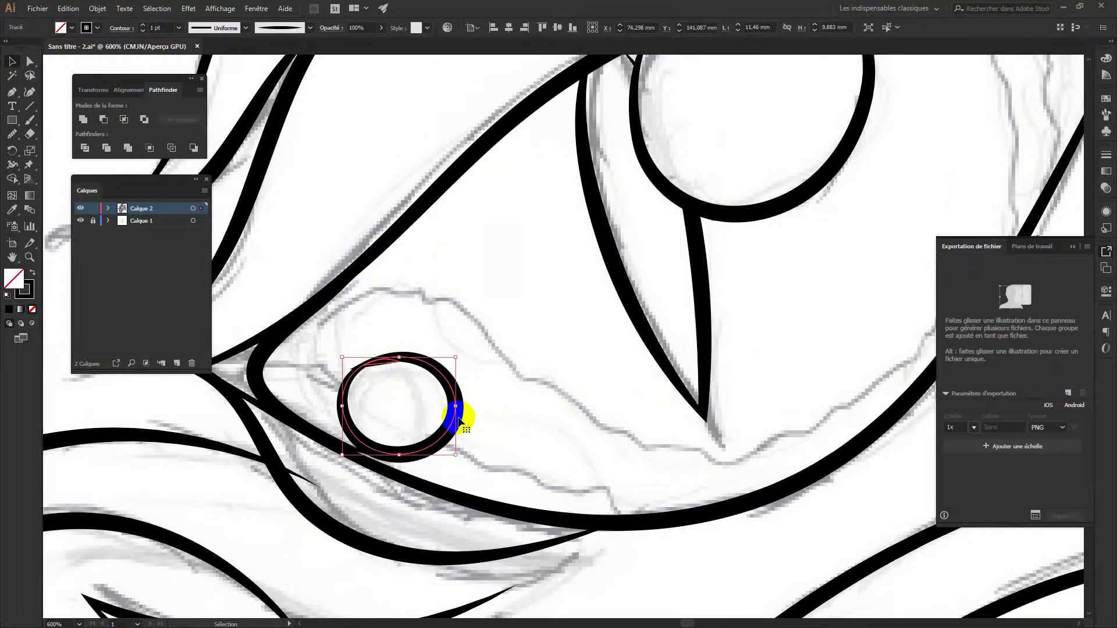
key(Delete)
Repaint the eye-corner circle with the Paintbrush as a thicker stroke
key(b)
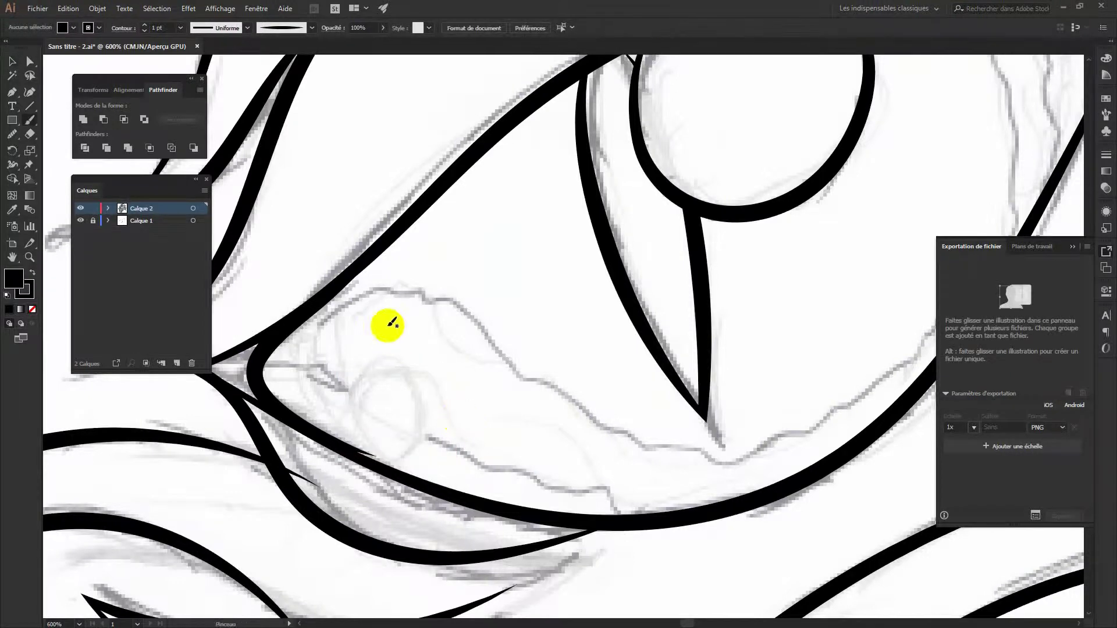
drag(392, 372, 418, 410)
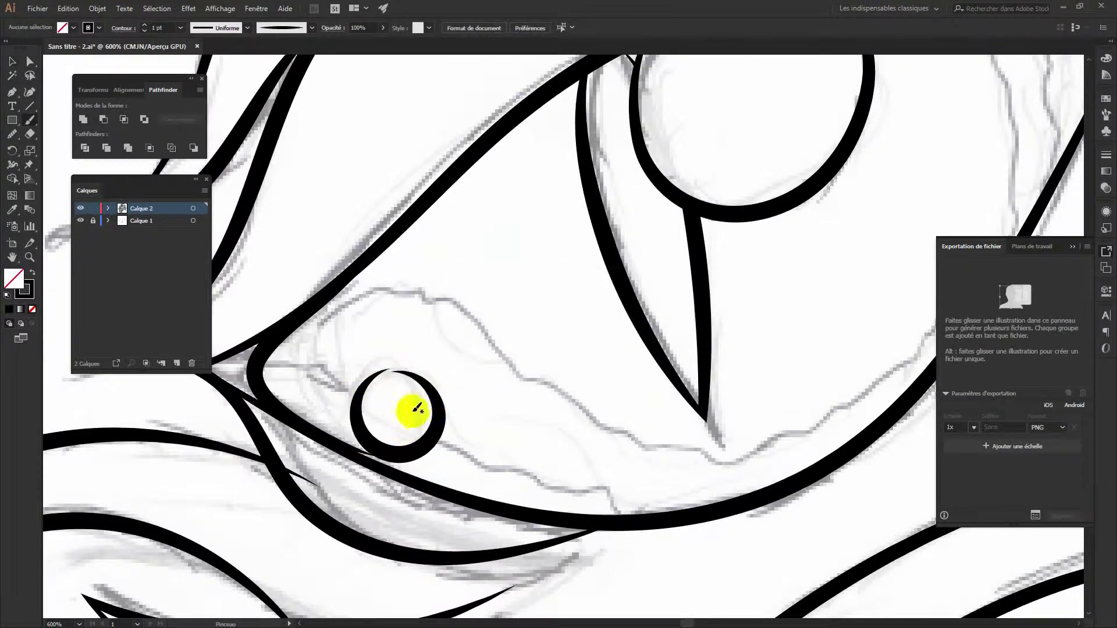
right_click(392, 374)
click(436, 394)
click(389, 368)
key(b)
mouse_move(399, 391)
mouse_down()
mouse_move(414, 371)
mouse_move(362, 394)
mouse_move(424, 404)
mouse_up()
key(a)
key(Delete)
key(b)
drag(378, 367, 393, 456)
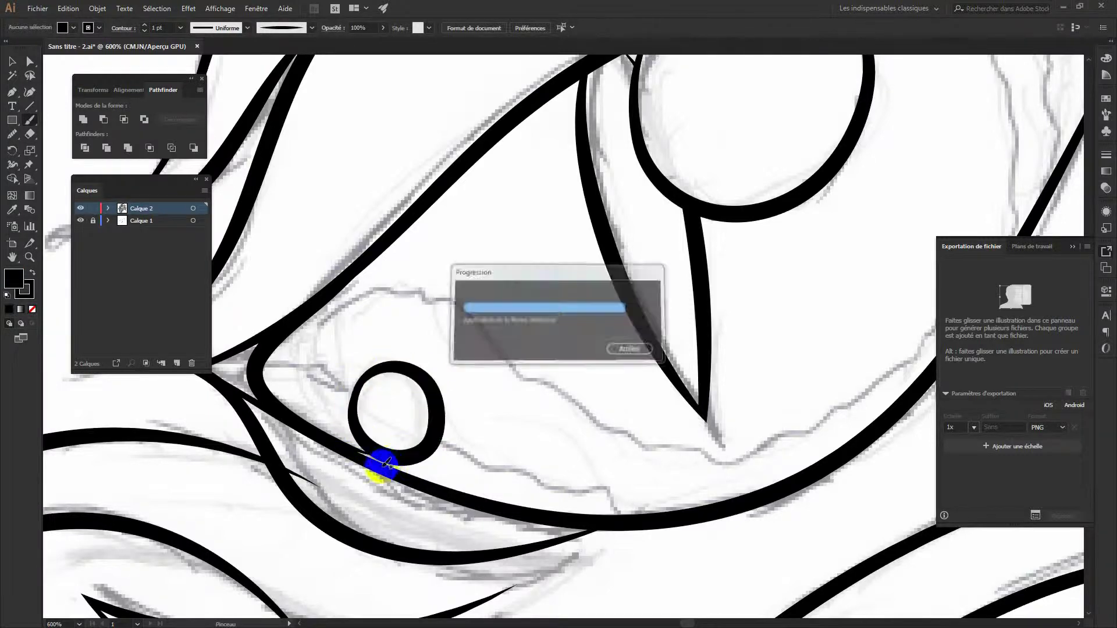
drag(406, 365, 394, 395)
Select all and merge the circle's shaded region into the outline with Shape Builder
key(v)
key(ctrl+a)
click(11, 178)
click(375, 471)
Move the eye-corner circle slightly down-left and reduce its stroke weight
click(11, 63)
click(444, 372)
click(349, 175)
click(448, 377)
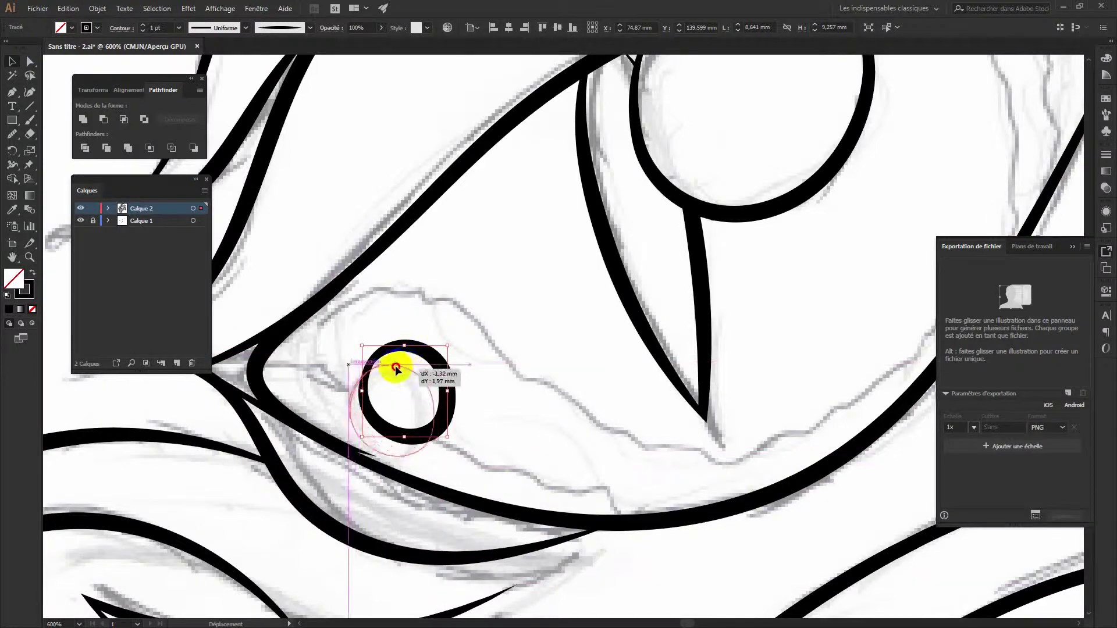
drag(394, 369, 387, 389)
click(150, 27)
click(514, 315)
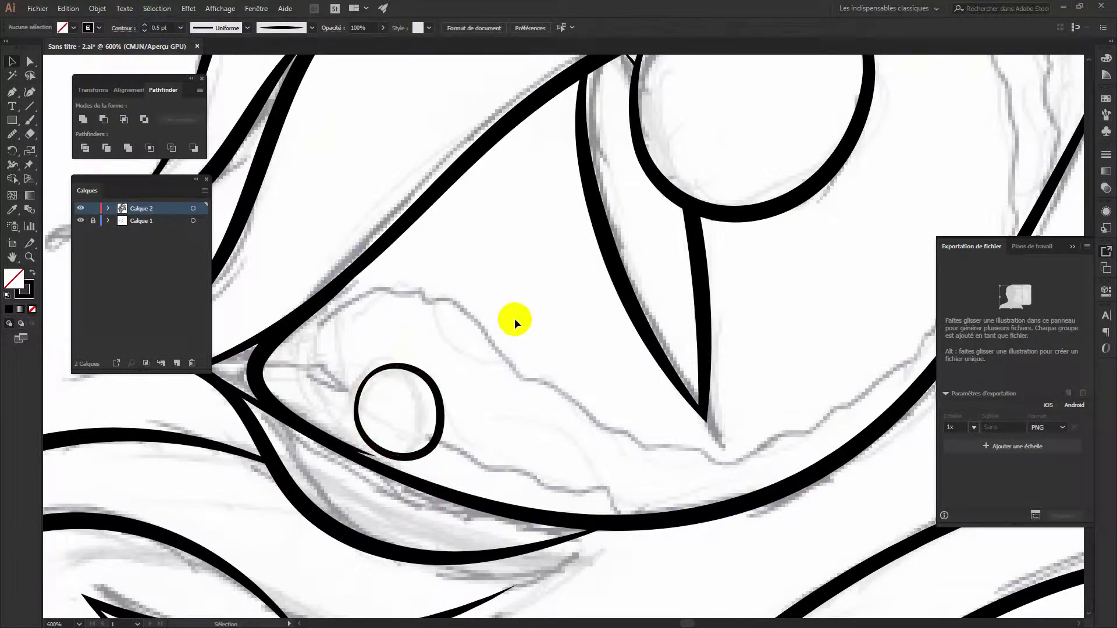
Group all paths on Calque 2 and hide the grey sketch layer
click(204, 207)
click(98, 8)
click(146, 145)
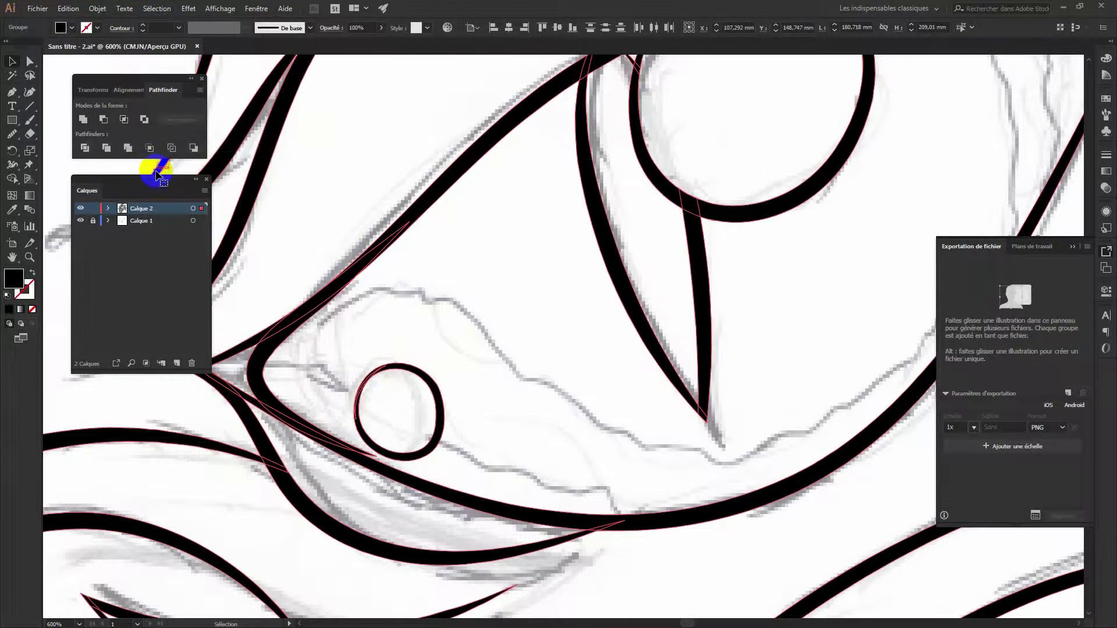
key(ctrl+0)
click(209, 351)
click(80, 220)
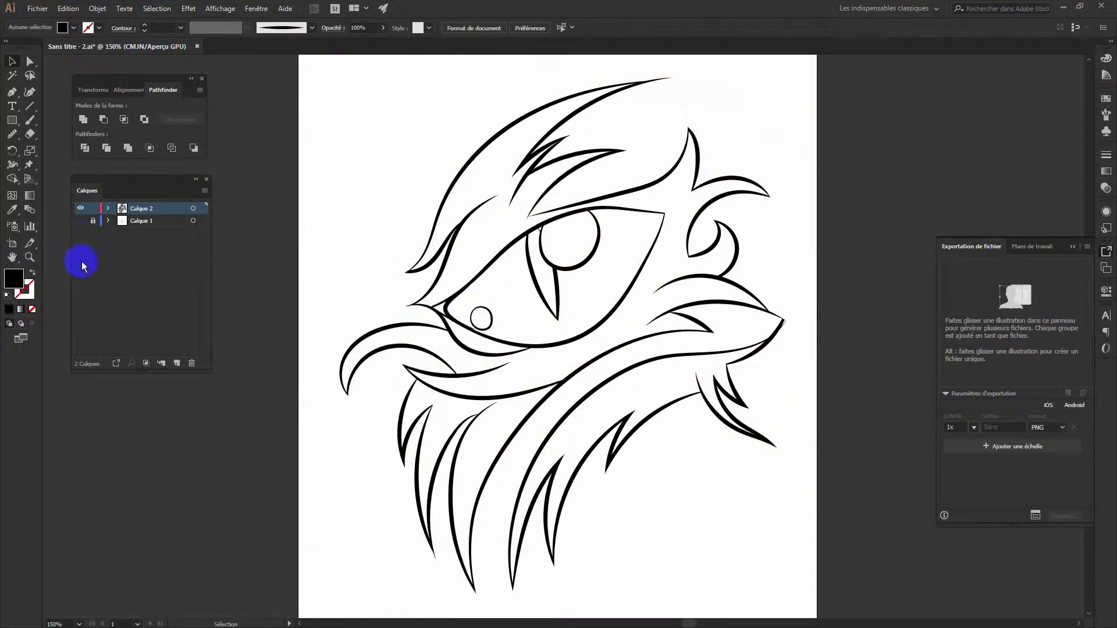
Select the whole drawing and merge the beak stroke pieces into one shape
key(ctrl+plus)
key(ctrl+plus)
key(ctrl+plus)
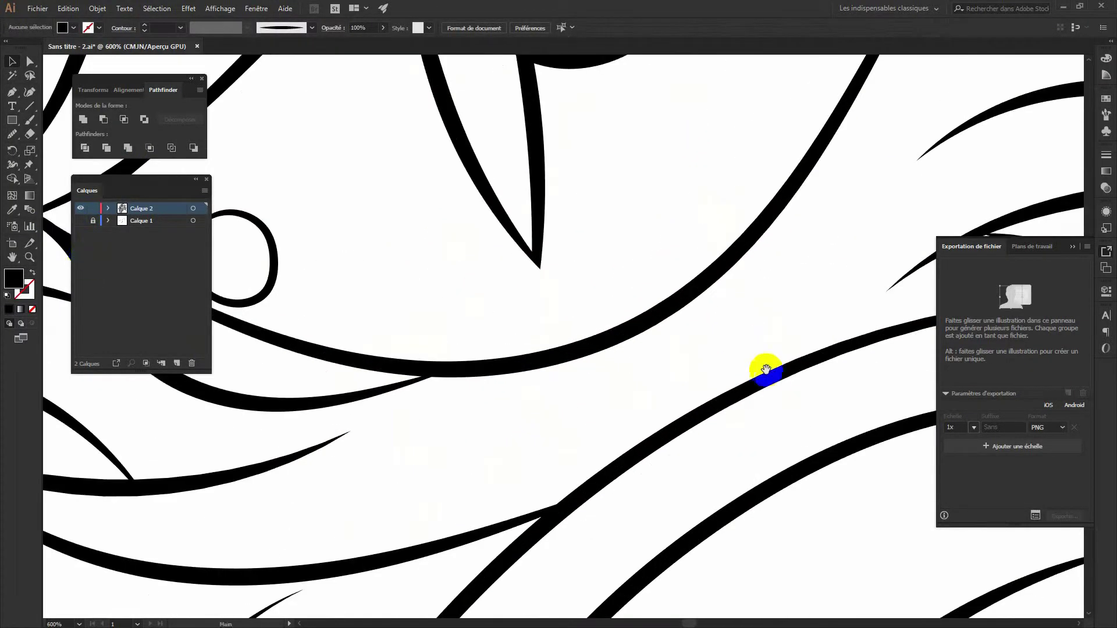
key(ctrl+a)
key(shift+m)
drag(665, 185, 654, 214)
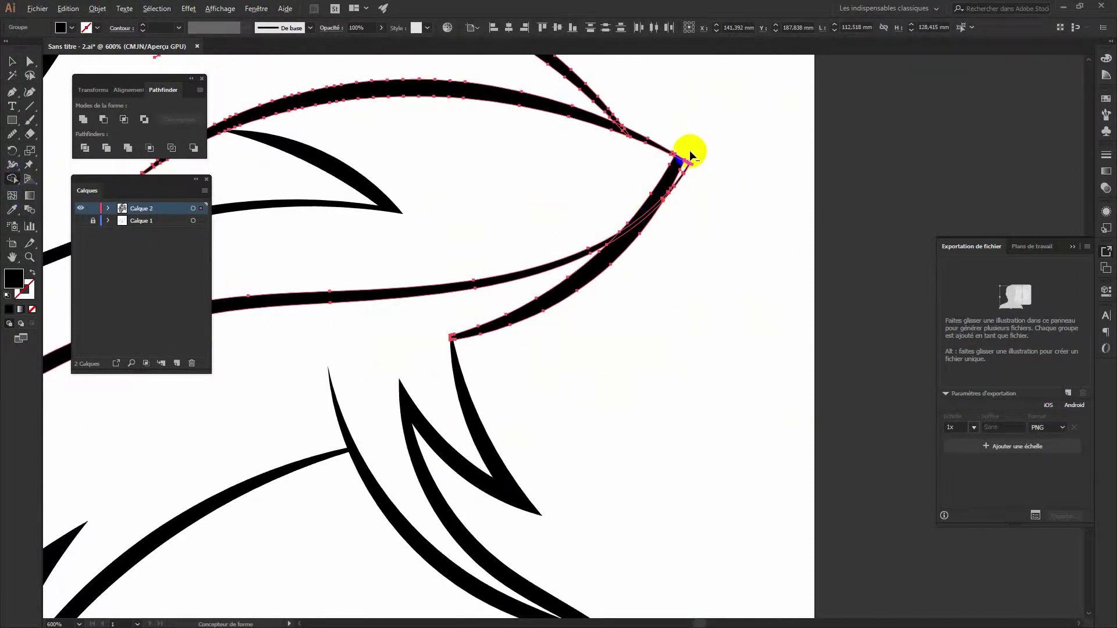
drag(692, 192, 697, 191)
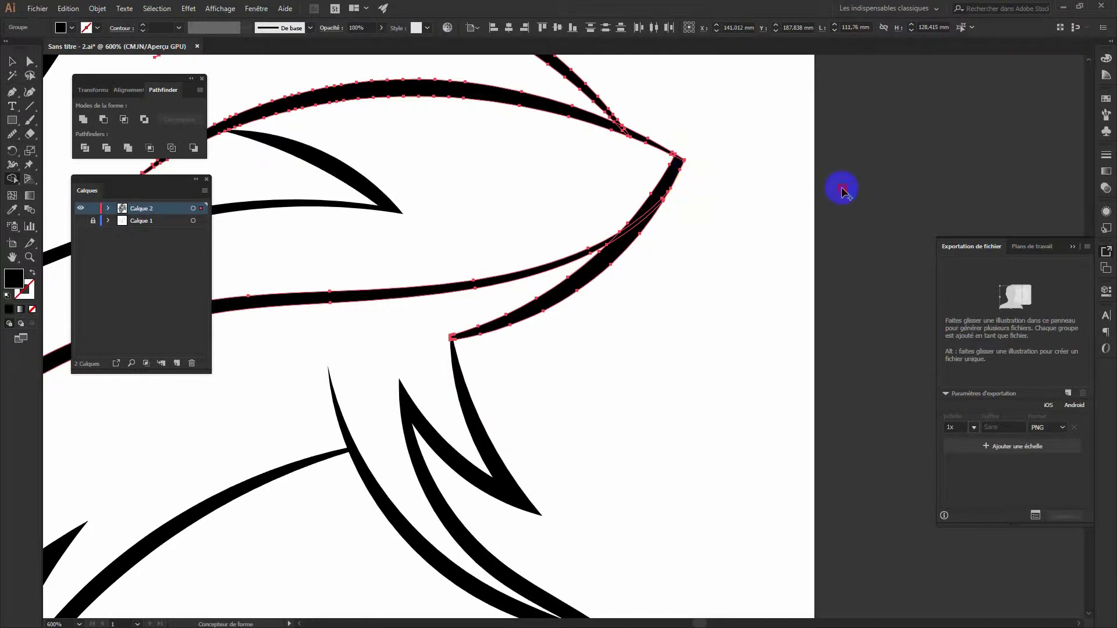
click(12, 60)
click(885, 213)
Zoom out to 100% and target the new Calque 3 layer
key(ctrl+minus)
key(ctrl+minus)
key(ctrl+minus)
mouse_move(603, 239)
mouse_down()
mouse_move(777, 293)
mouse_move(755, 296)
mouse_up()
key(ctrl+minus)
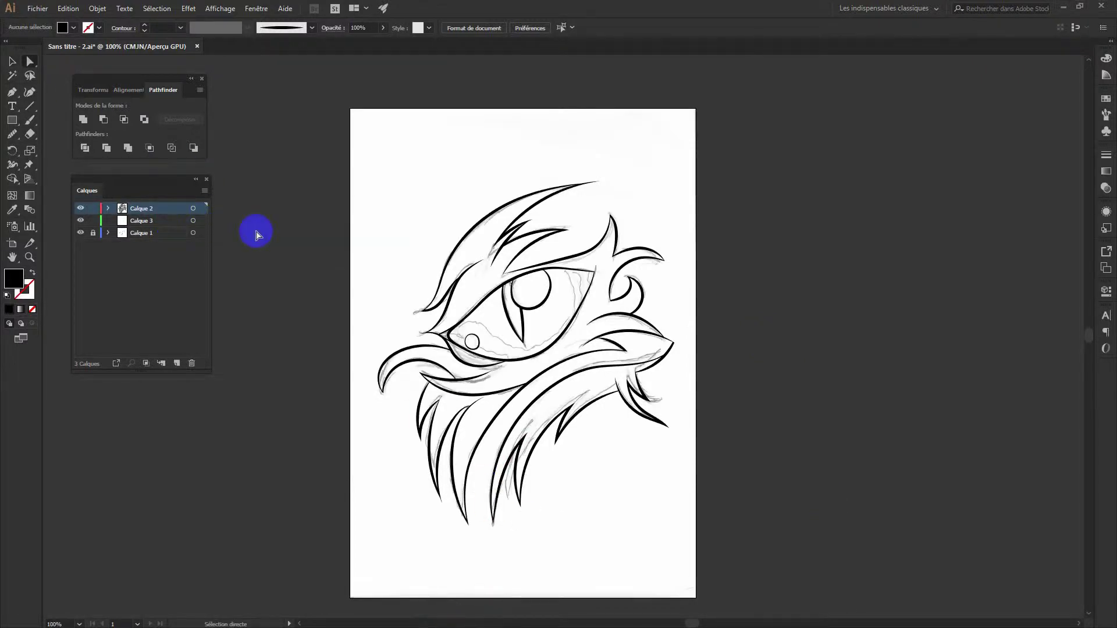
click(192, 221)
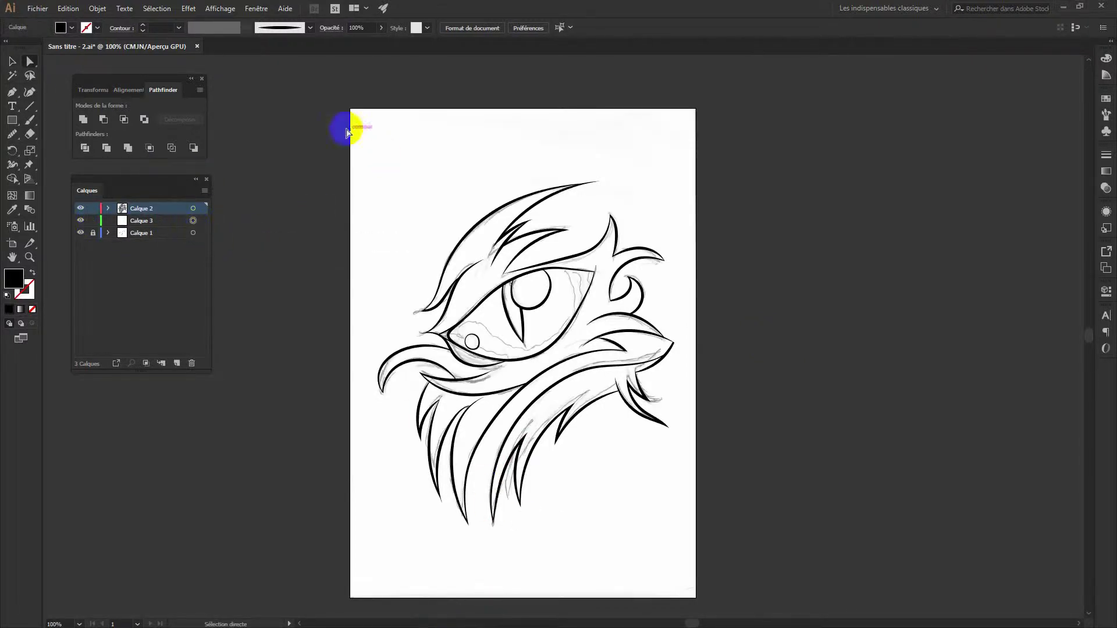
Merge all Calque 2 paths and draw an artboard-sized rectangle placed behind the artwork
key(ctrl+a)
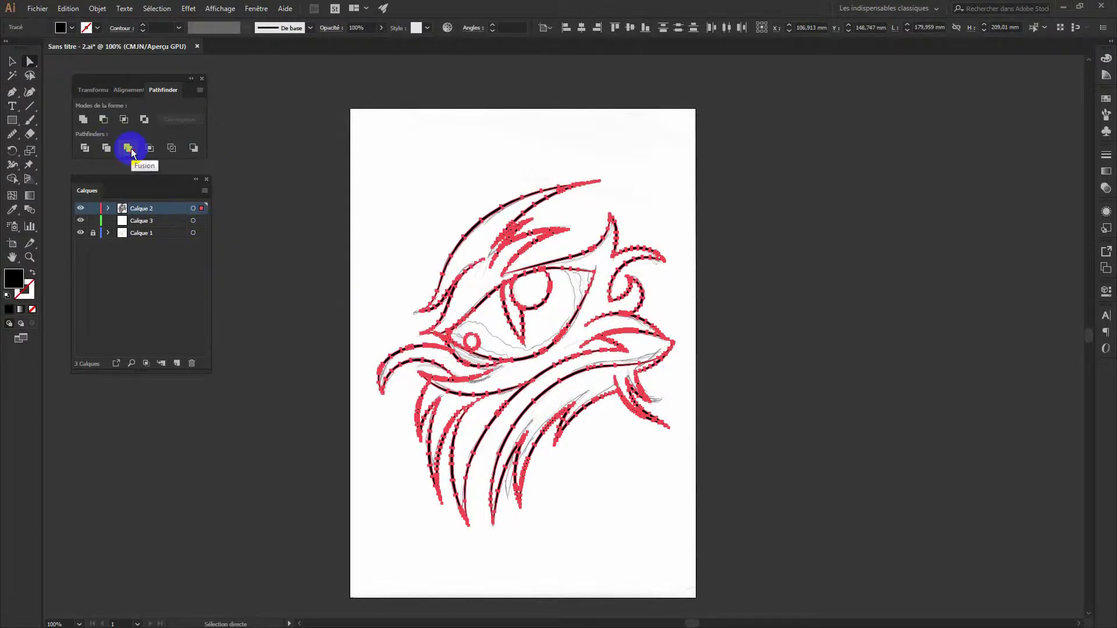
click(129, 148)
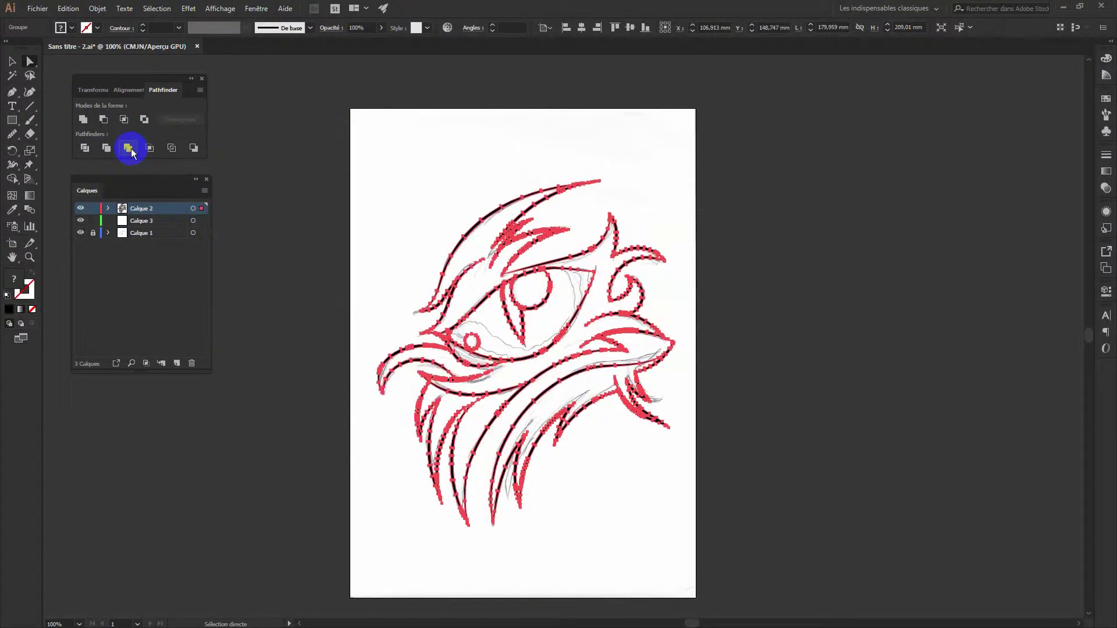
click(12, 119)
drag(333, 105, 704, 445)
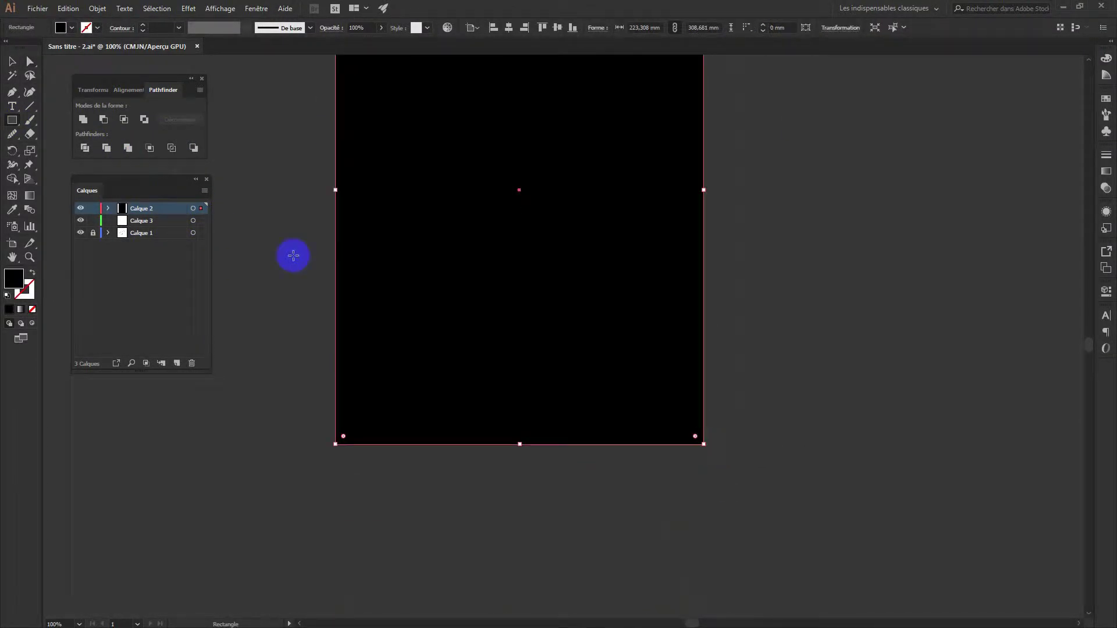
click(107, 208)
drag(154, 220, 145, 240)
click(141, 234)
Fill the background rectangle yellow
click(194, 232)
double_click(14, 278)
click(571, 366)
click(524, 256)
click(681, 245)
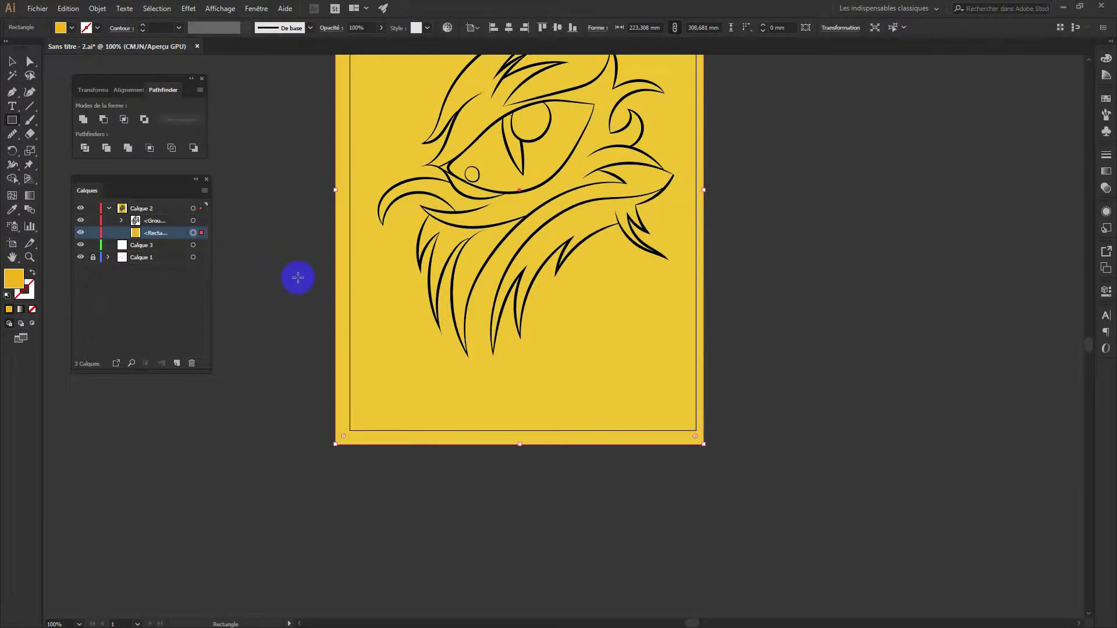
Merge the yellow rectangle with the line art, ungroup it, and delete the background piece
shift+click(193, 220)
click(128, 150)
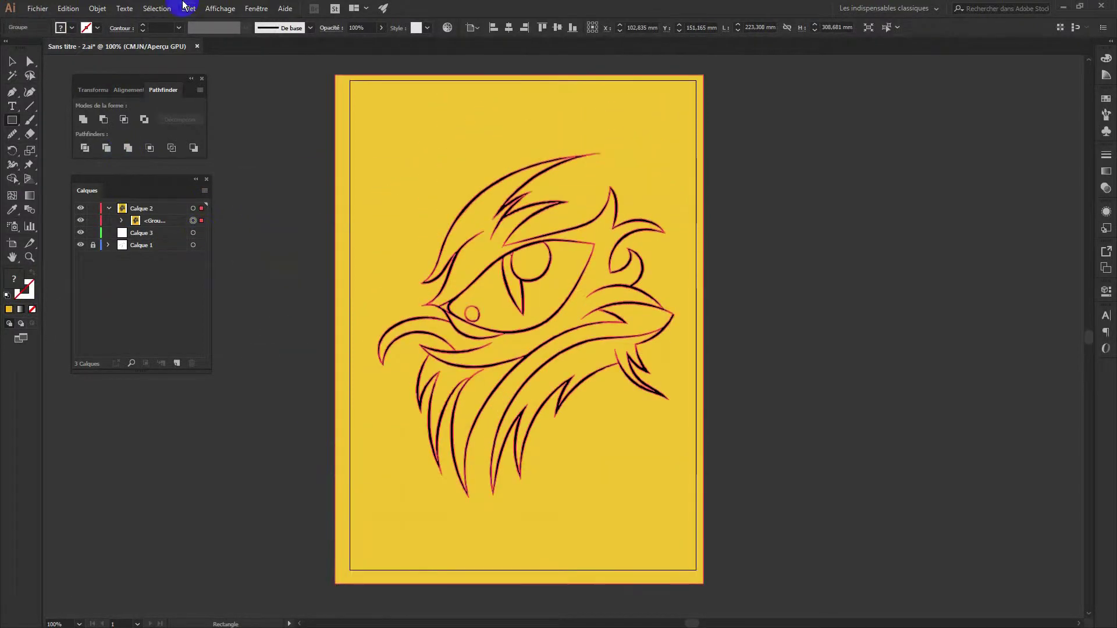
click(97, 8)
click(135, 70)
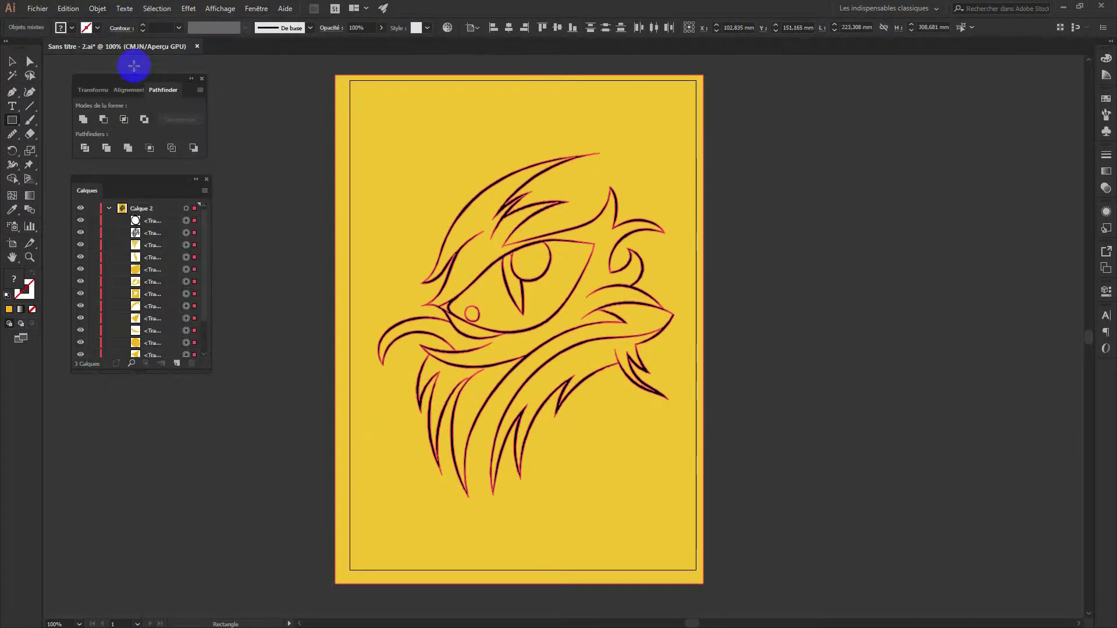
key(a)
click(383, 145)
key(Delete)
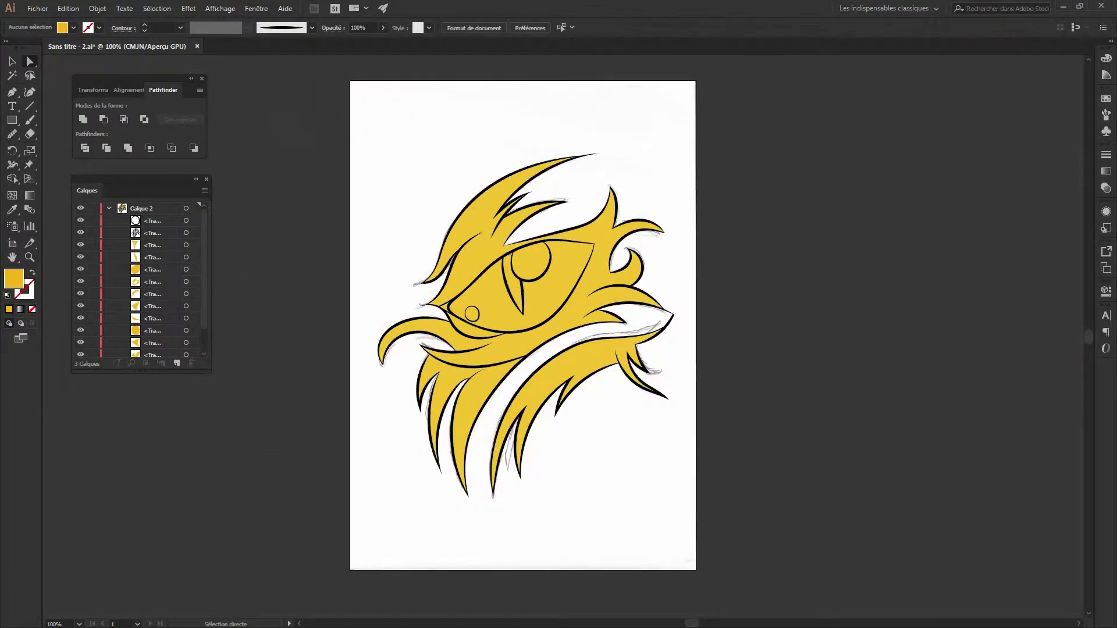
Draw small palette squares beside the artboard and fill the top-left one green
click(76, 201)
mouse_move(713, 108)
mouse_down()
mouse_move(752, 147)
mouse_move(785, 128)
mouse_move(734, 177)
mouse_move(791, 177)
mouse_move(738, 224)
mouse_move(786, 227)
mouse_up()
click(733, 126)
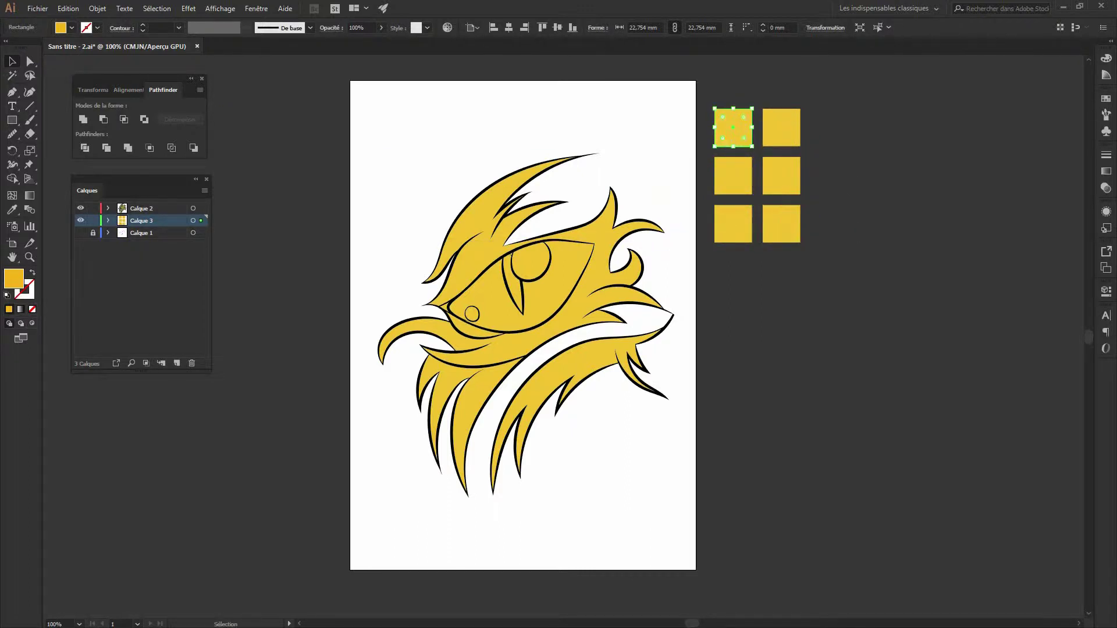
double_click(13, 279)
drag(574, 372, 574, 349)
drag(548, 250, 548, 298)
drag(575, 349, 574, 340)
click(681, 244)
Fill the top-right square with a darker version of the sampled green
click(781, 127)
key(i)
click(735, 130)
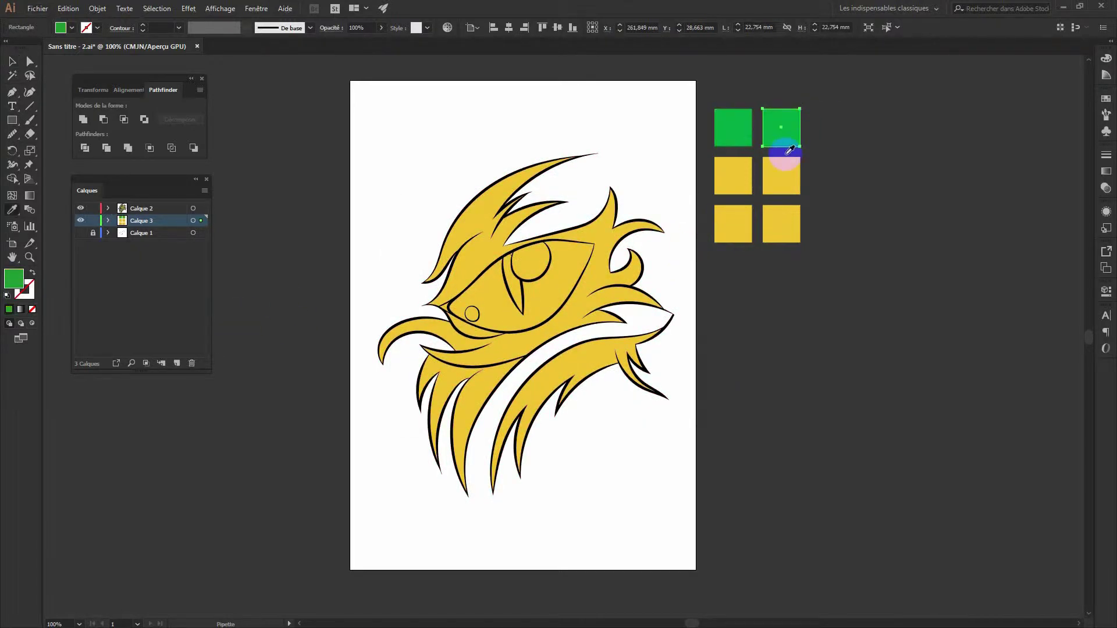
double_click(16, 283)
drag(544, 326, 548, 342)
click(681, 245)
key(v)
Recolour the first yellow palette square a very dark red
double_click(735, 177)
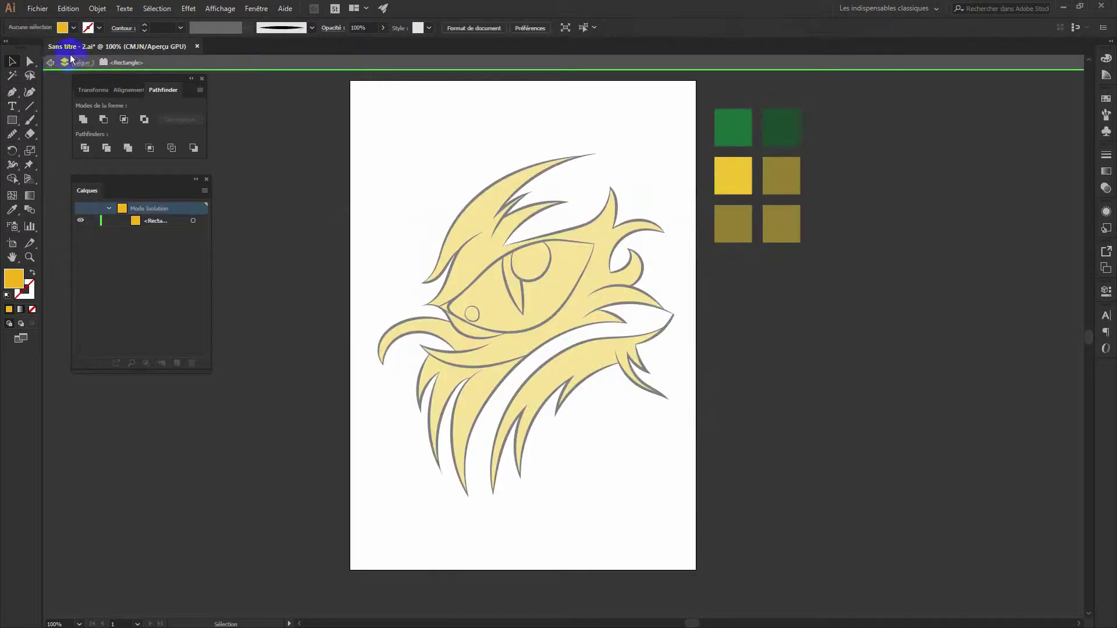
key(Escape)
double_click(14, 278)
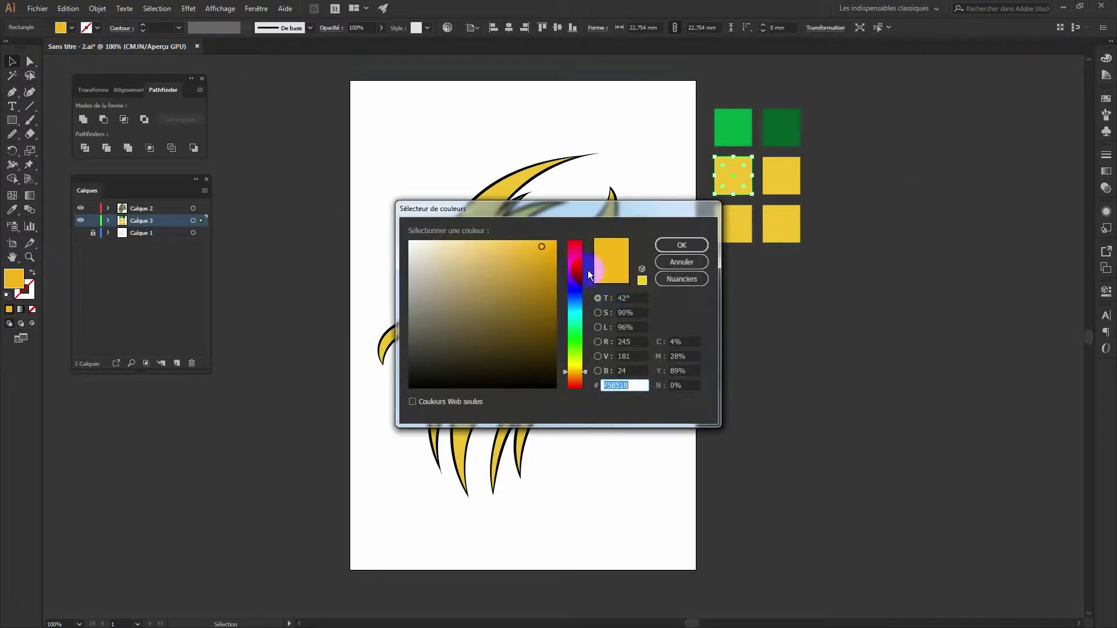
click(575, 247)
click(556, 357)
click(681, 245)
Recolour the next two yellow squares cyan and dark blue
click(781, 175)
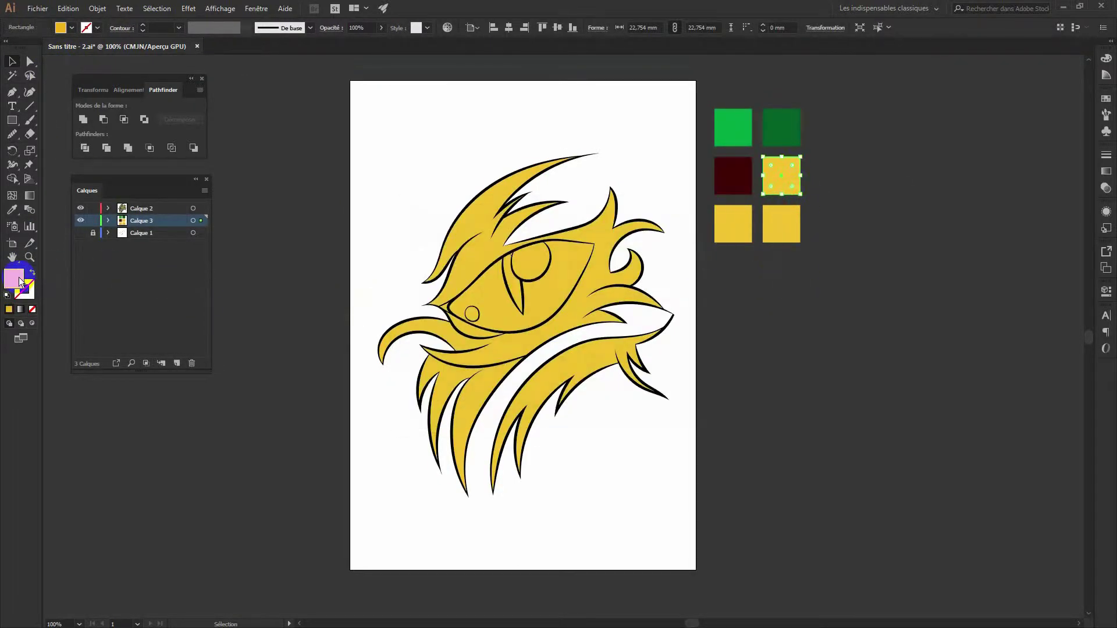
double_click(14, 278)
click(574, 316)
click(681, 245)
click(734, 224)
double_click(14, 278)
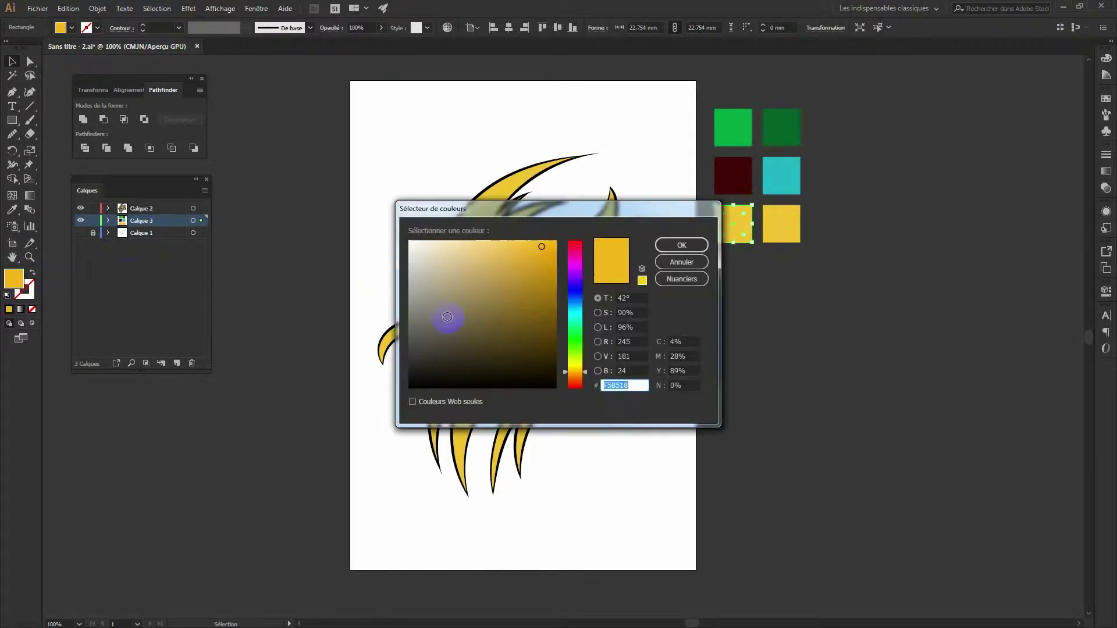
click(574, 304)
click(552, 327)
click(691, 252)
click(781, 224)
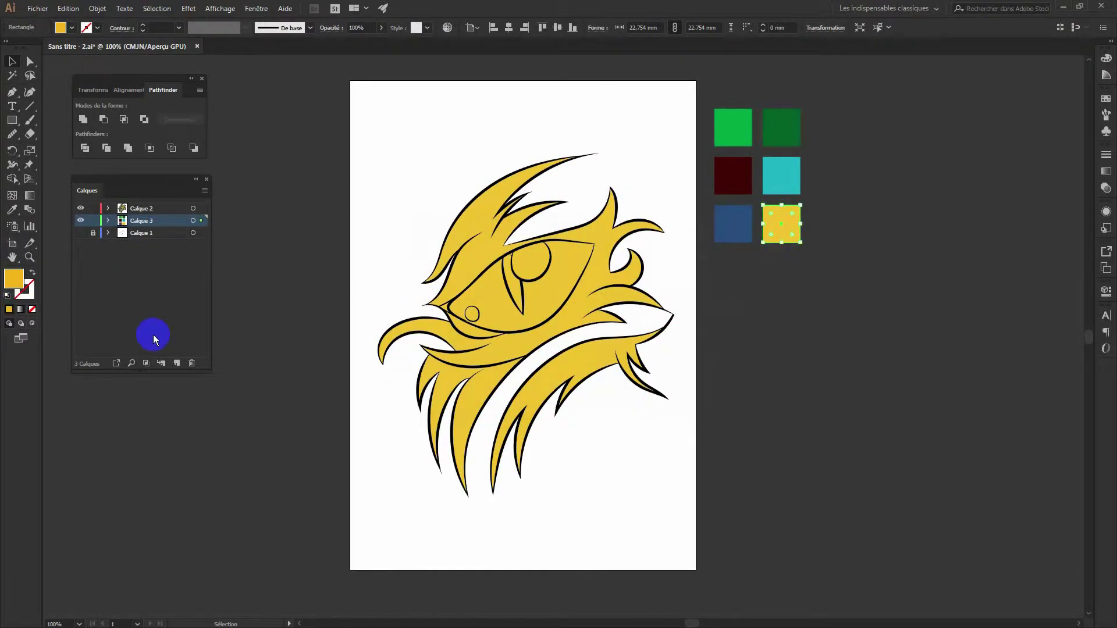
Recolour the last yellow square a very dark green
double_click(14, 278)
click(575, 339)
click(552, 367)
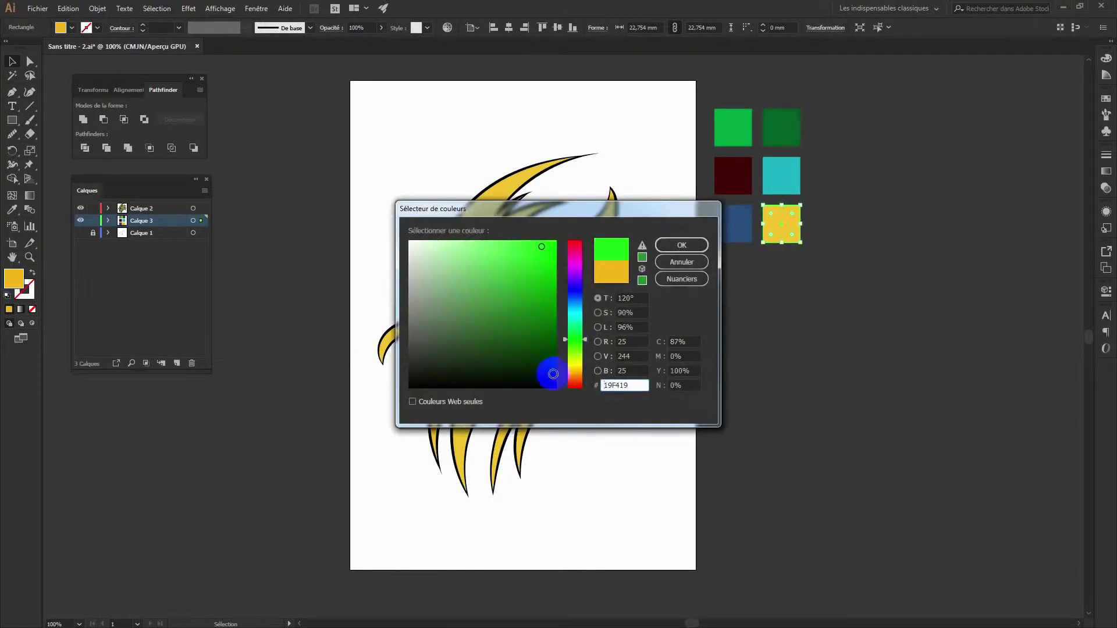
click(686, 246)
click(846, 445)
Give the upper scales around the eye a gradient fill with a white stop
click(480, 223)
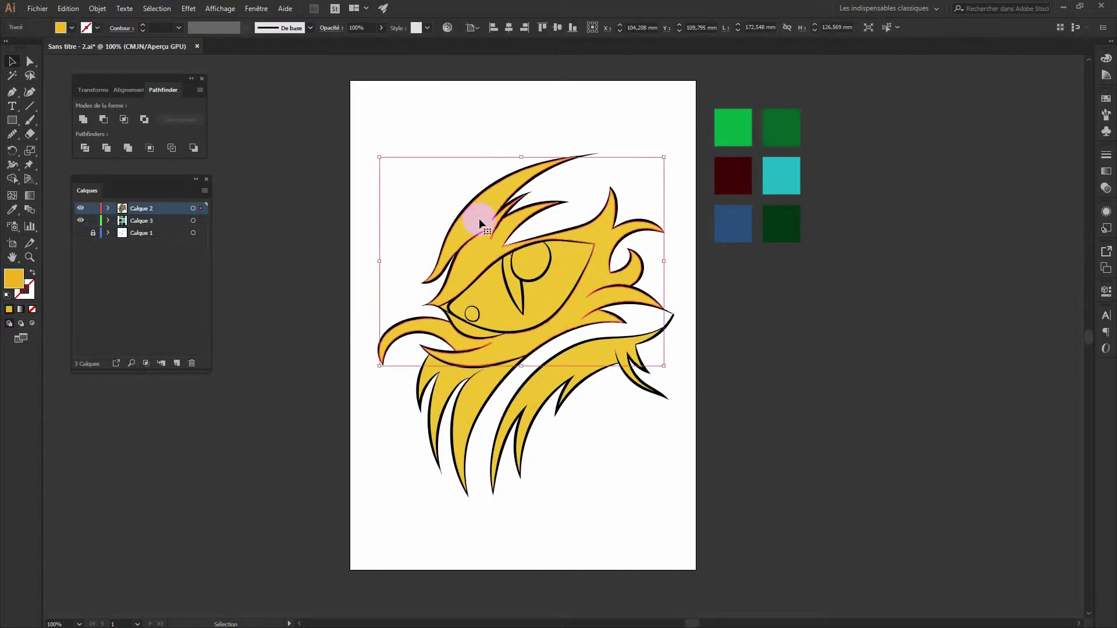
double_click(29, 195)
click(961, 170)
click(957, 241)
double_click(956, 241)
click(846, 276)
Select all six palette squares and bring up the Swatches panel
key(v)
drag(851, 259, 705, 103)
click(1105, 98)
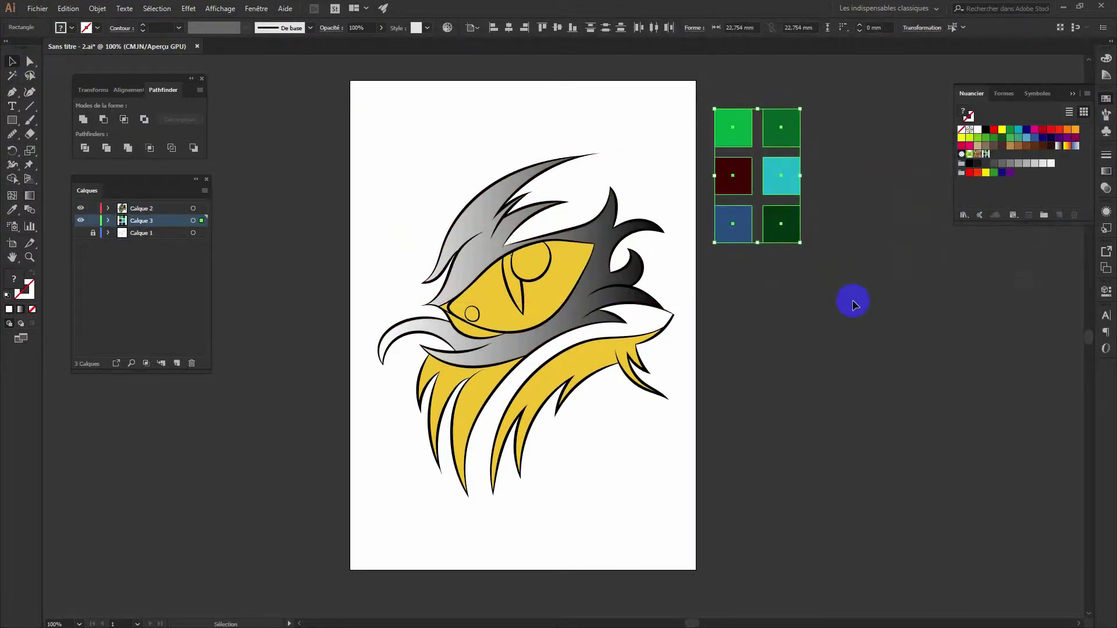
Save the selected squares' colours as a new swatch colour group
right_click(771, 222)
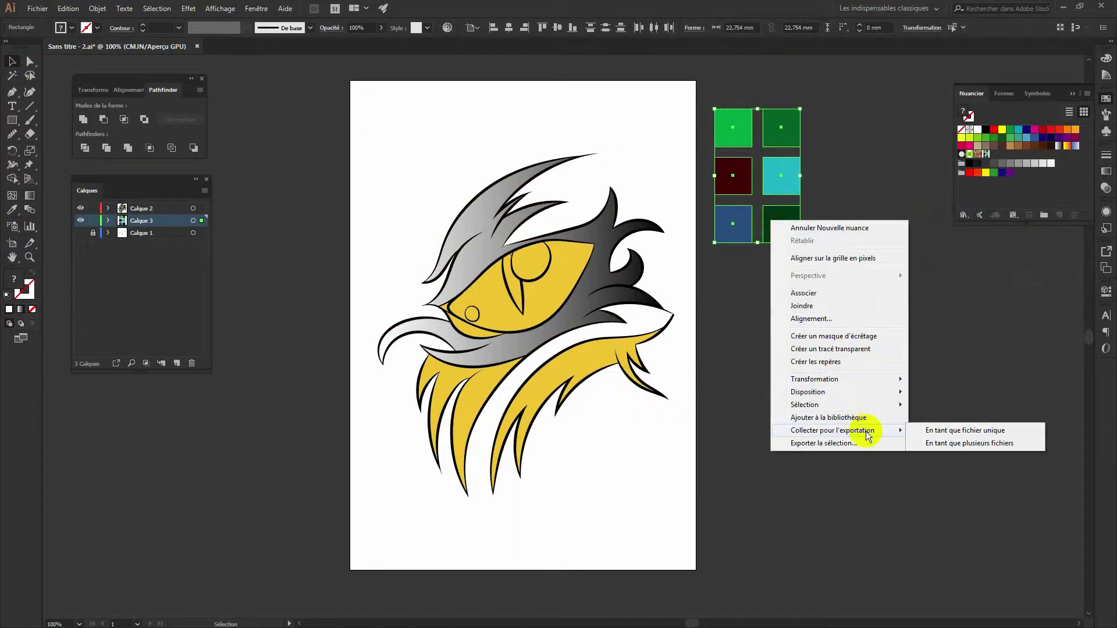
click(1044, 215)
key(Return)
Apply a gradient fill from the Gradient panel
click(30, 196)
click(1106, 154)
click(999, 149)
click(958, 242)
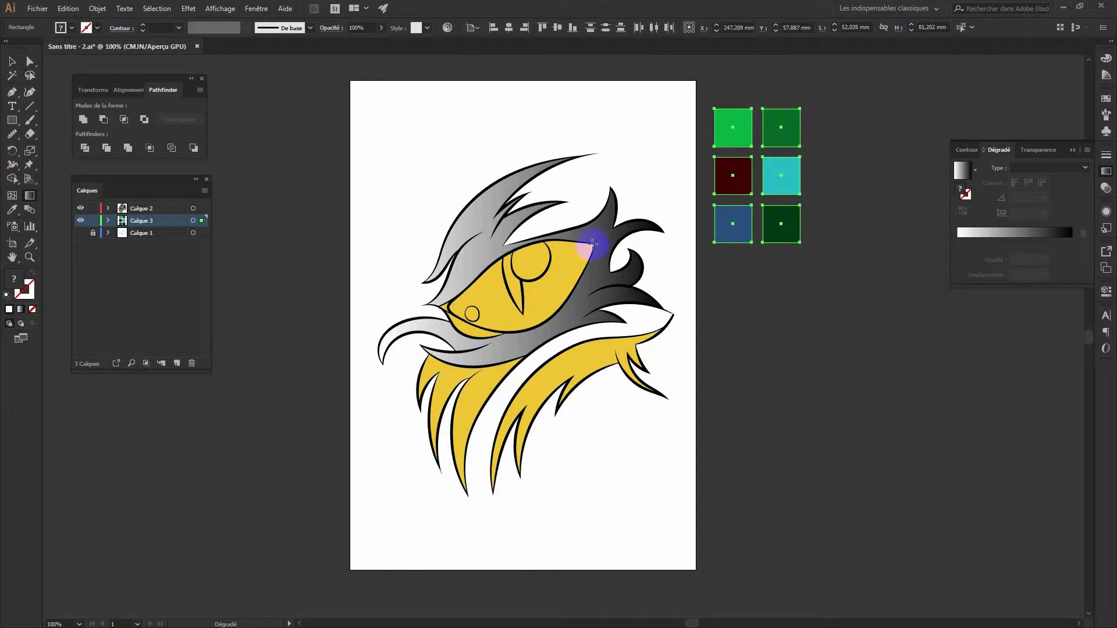
key(v)
Set the scales' gradient stops to green on the left and dark green on the right
click(418, 252)
click(958, 243)
double_click(958, 243)
click(941, 324)
click(958, 324)
double_click(1071, 242)
click(940, 324)
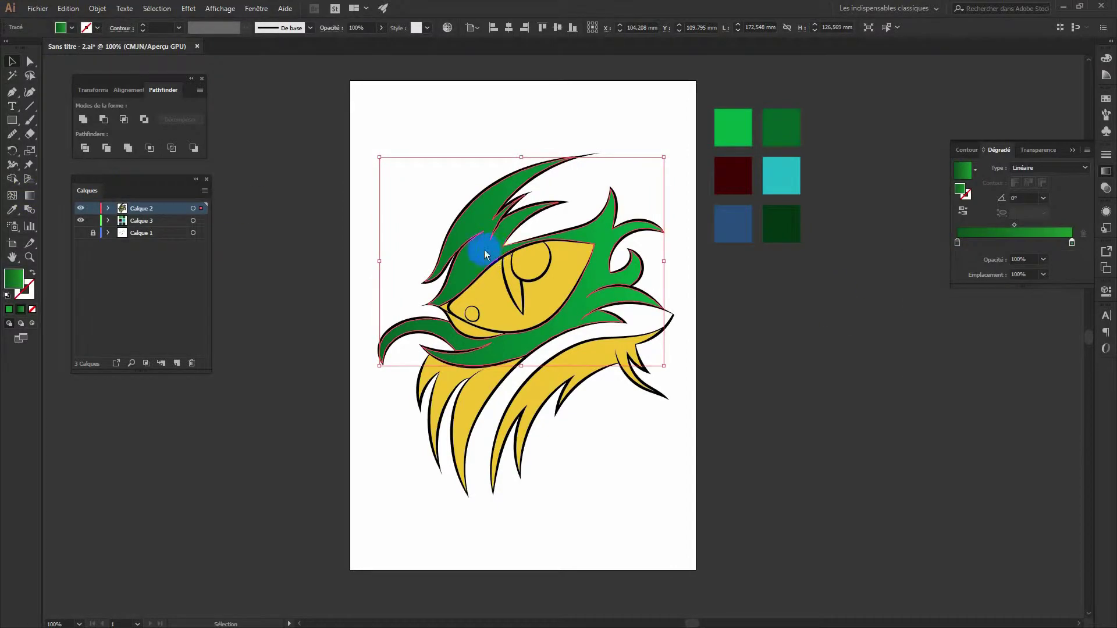
Redirect the green gradient across the scales at about 18°
key(a)
click(686, 257)
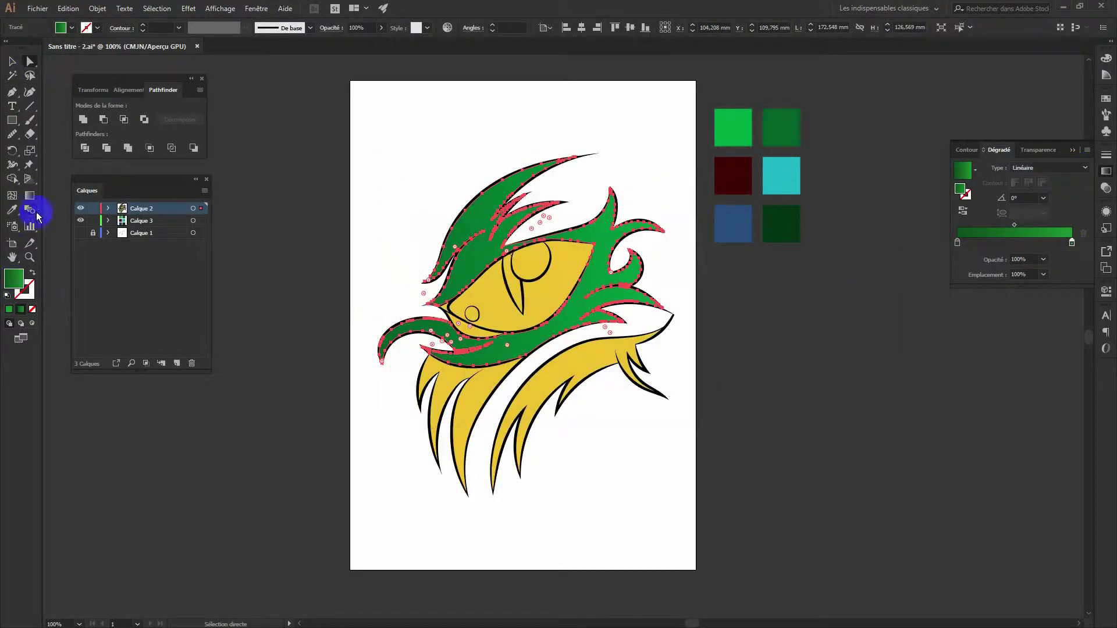
key(g)
drag(375, 256, 661, 260)
drag(438, 293, 706, 205)
drag(601, 243, 582, 247)
key(v)
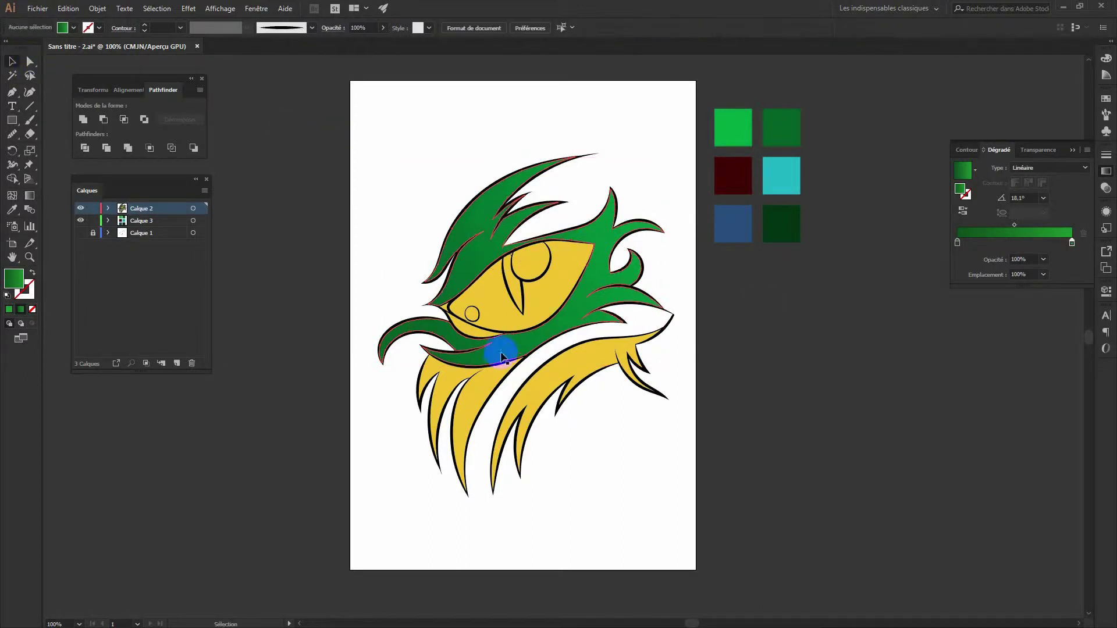
Give the lower lid shape under the eye the green gradient
click(472, 333)
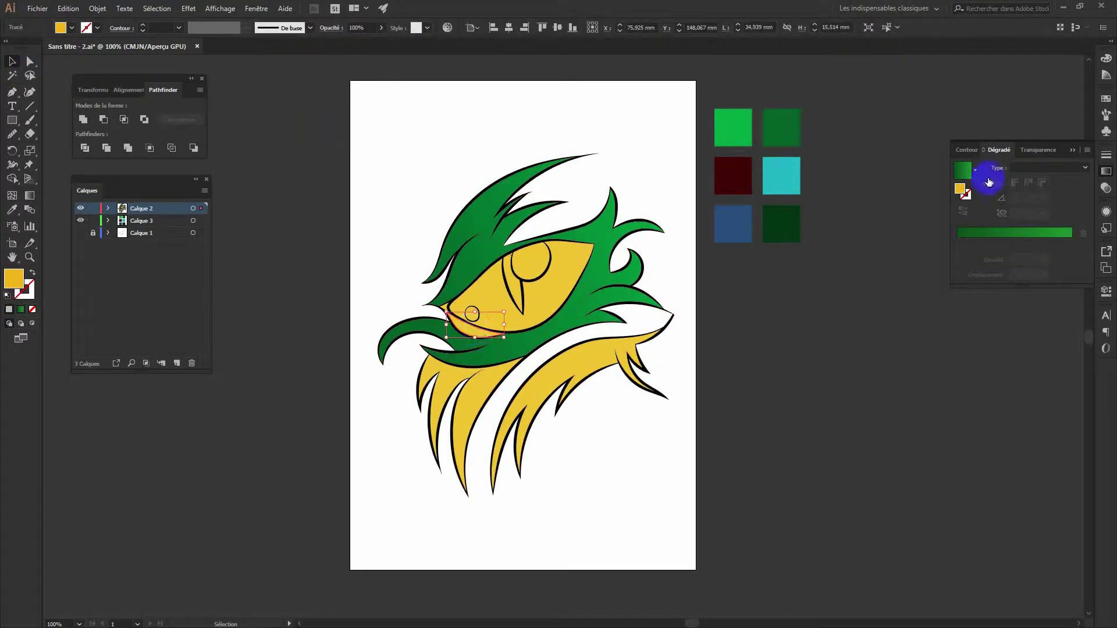
click(989, 233)
double_click(957, 242)
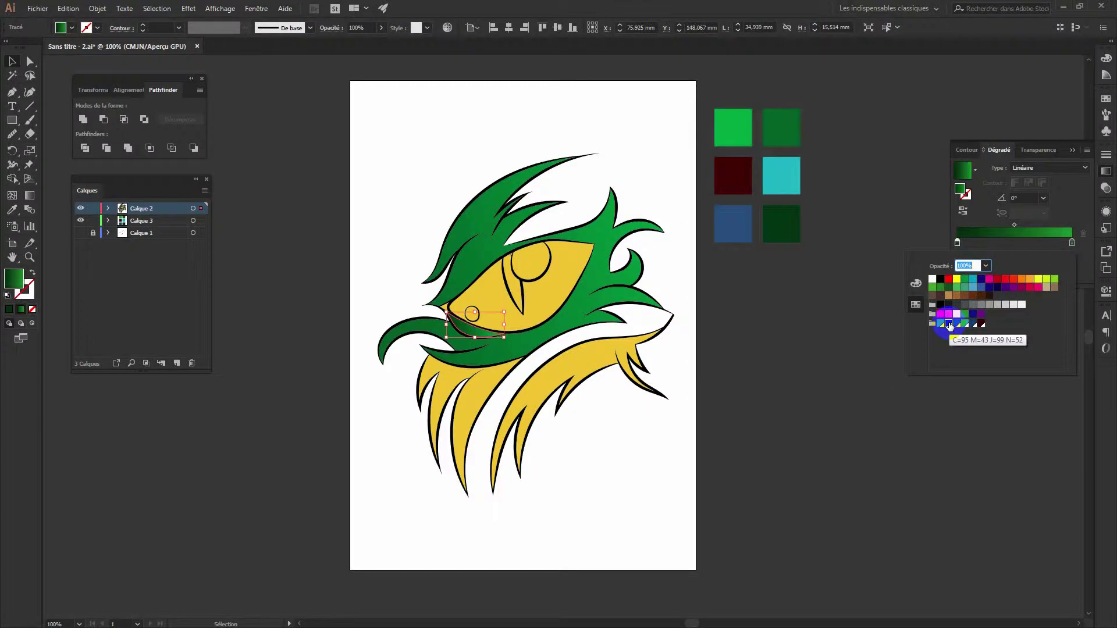
click(1050, 269)
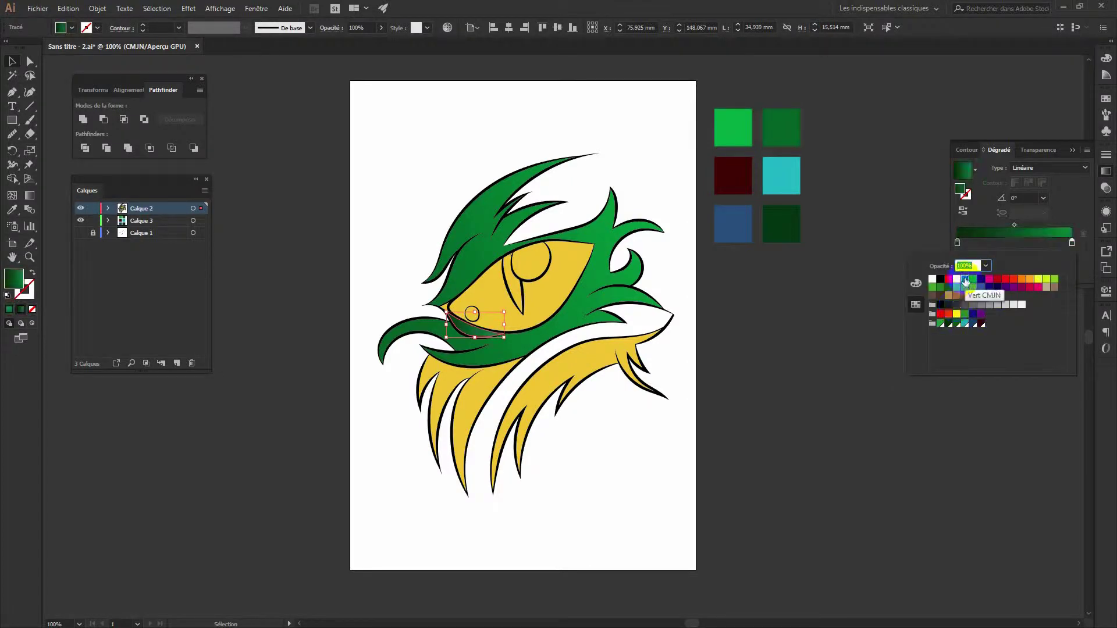
click(839, 339)
Zoom in and eyedrop the green gradient onto the small shape near the eye tip
click(551, 343)
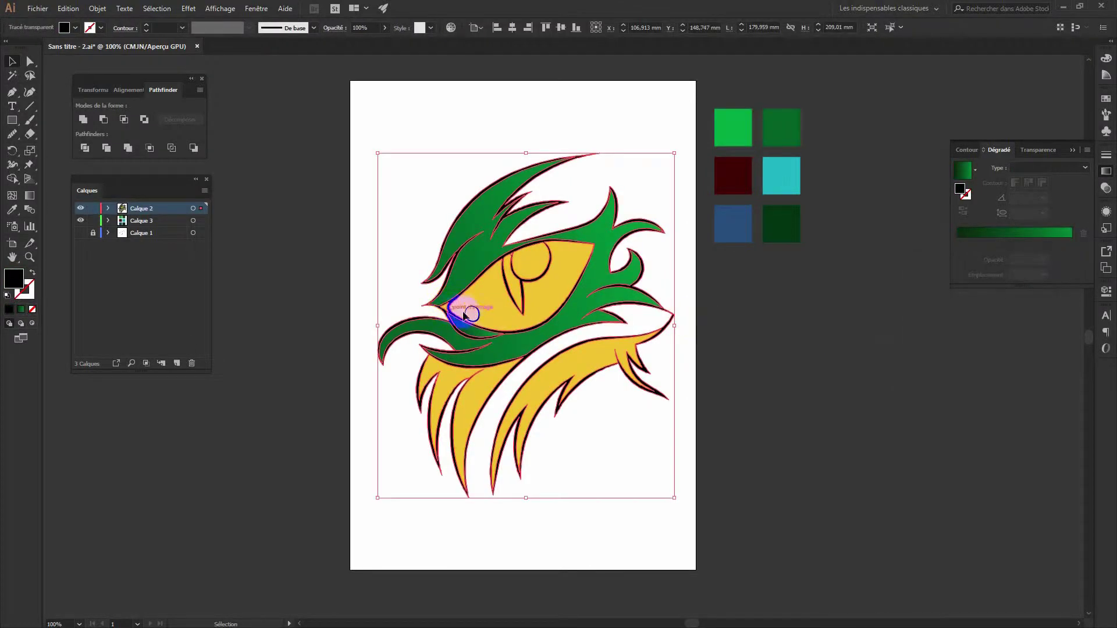
click(1021, 349)
key(ctrl+plus)
key(ctrl+plus)
key(ctrl+plus)
drag(330, 325, 640, 277)
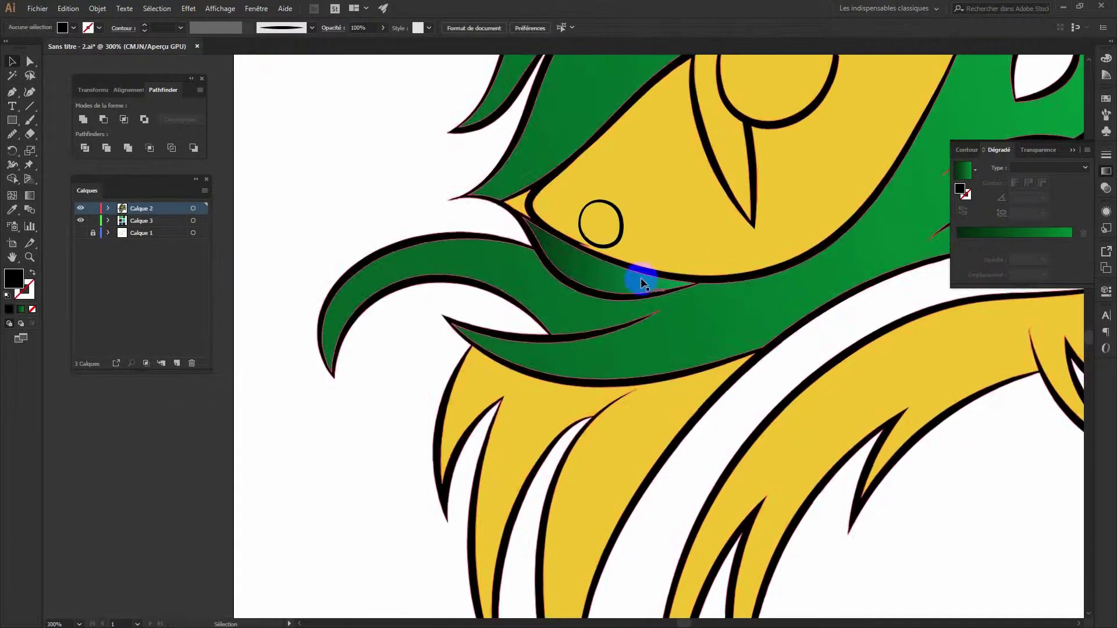
click(516, 199)
key(i)
click(582, 381)
Eyedrop the green gradient onto the left lower strands and angle it diagonally, reversed
ctrl+click(576, 413)
click(560, 299)
click(31, 198)
drag(755, 552, 701, 362)
key(ctrl+minus)
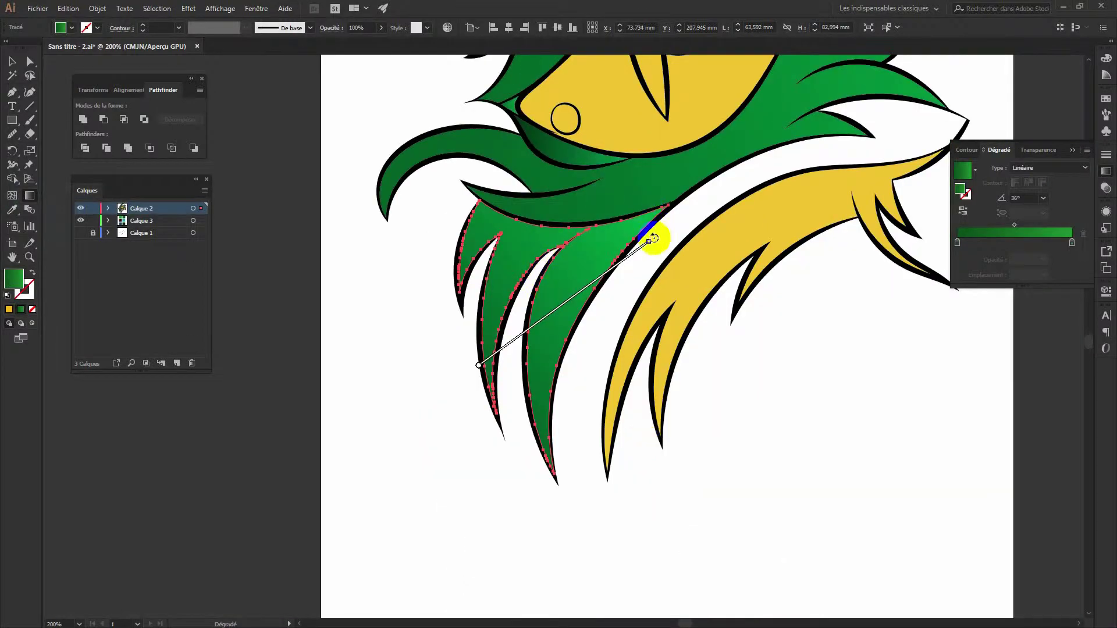
drag(561, 236, 362, 503)
mouse_move(616, 222)
mouse_down()
mouse_move(466, 398)
mouse_move(487, 255)
mouse_move(587, 221)
mouse_up()
Select the yellow eye shape with the Direct Selection tool
key(a)
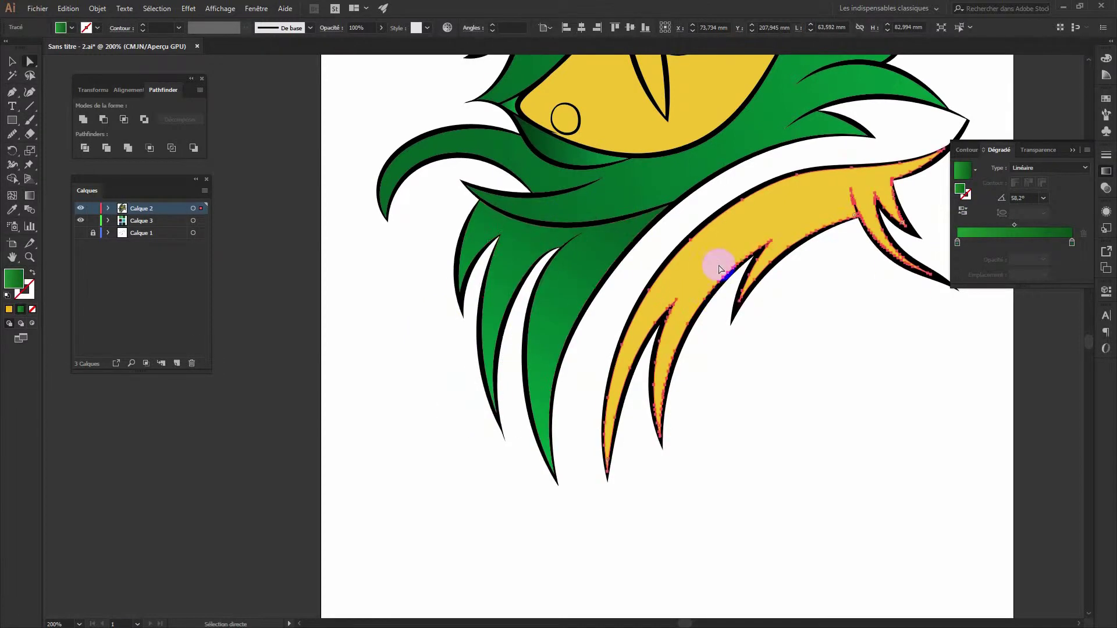
key(period)
scroll(814, 325, up, 5)
scroll(814, 326, right, 3)
click(618, 267)
Fill the eye shape light grey and the pupil near-black
double_click(14, 278)
click(678, 245)
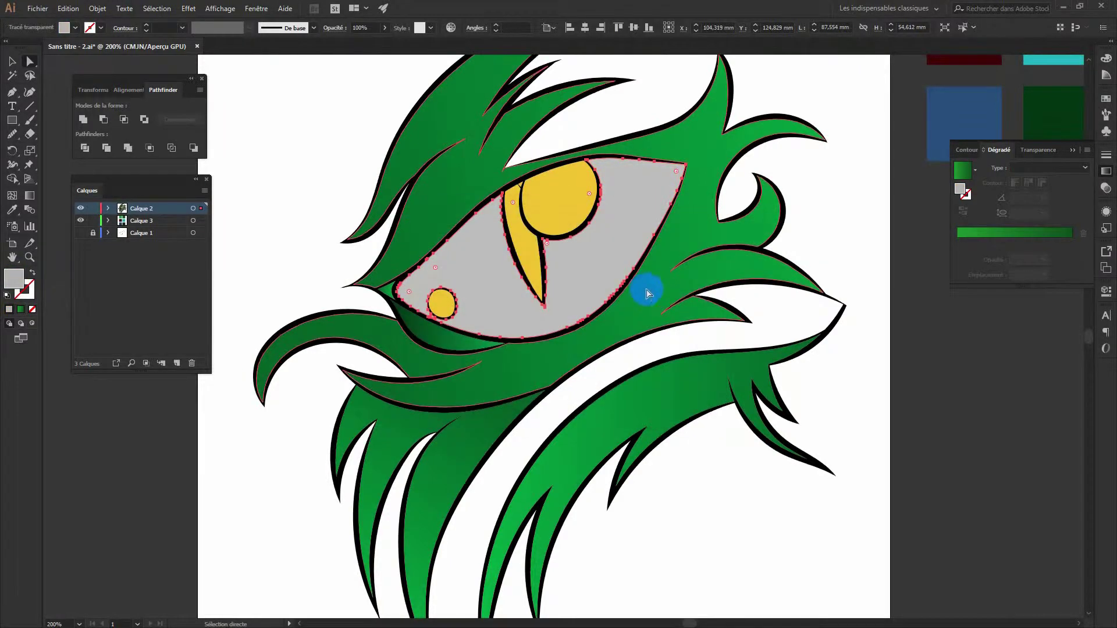
click(648, 291)
double_click(16, 281)
click(414, 376)
click(679, 245)
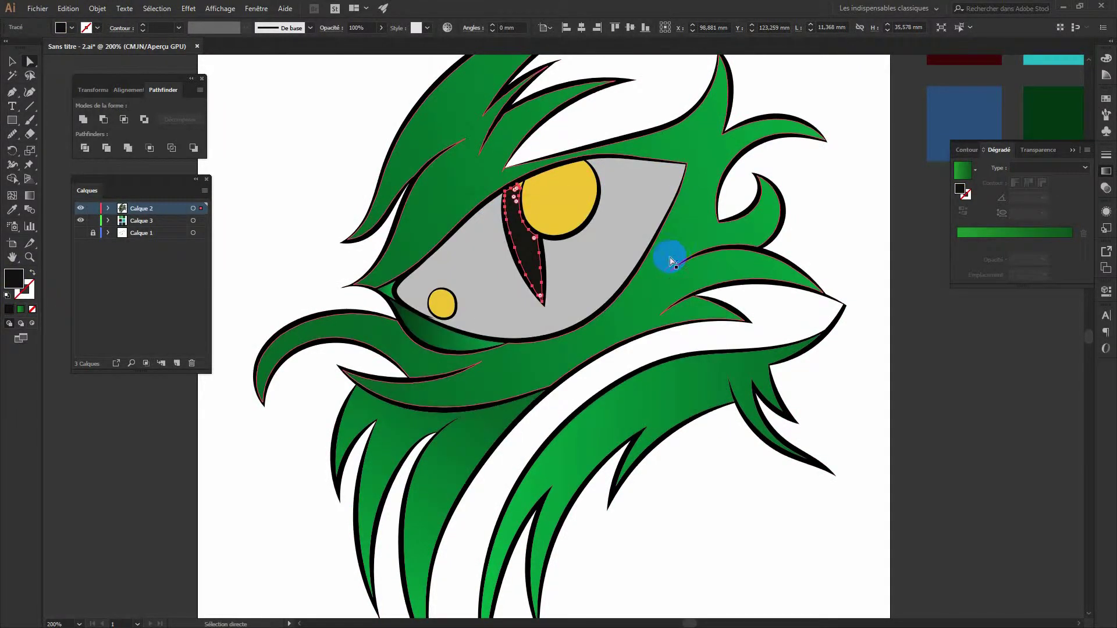
click(860, 281)
Give the iris a cyan-to-dark-blue gradient angled at 23.5°
click(570, 199)
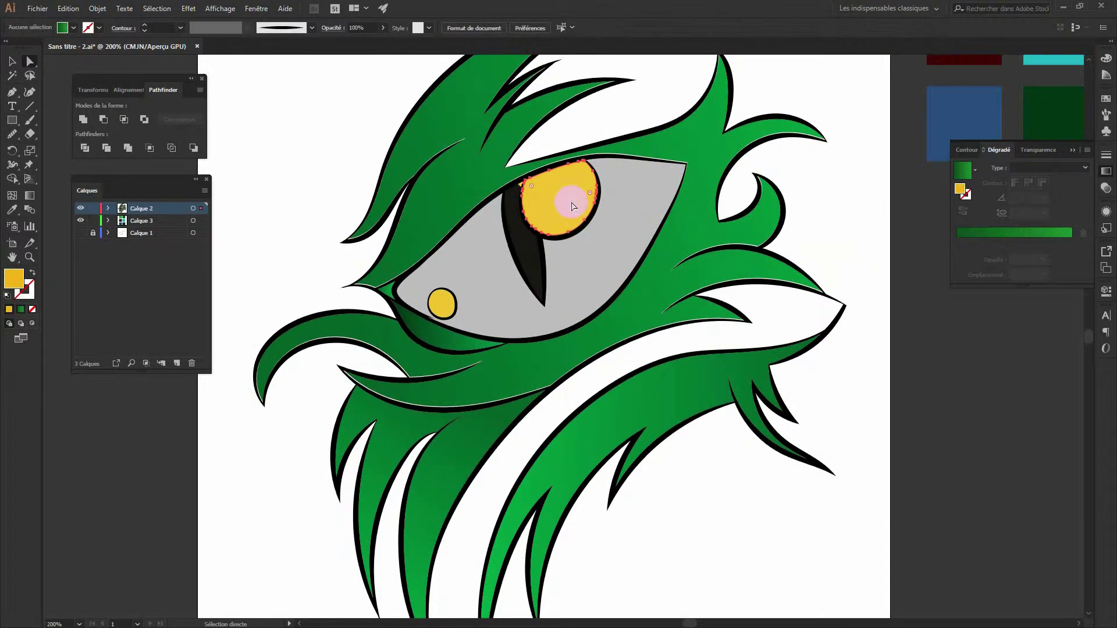
scroll(810, 442, up, 5)
scroll(810, 442, right, 6)
click(838, 230)
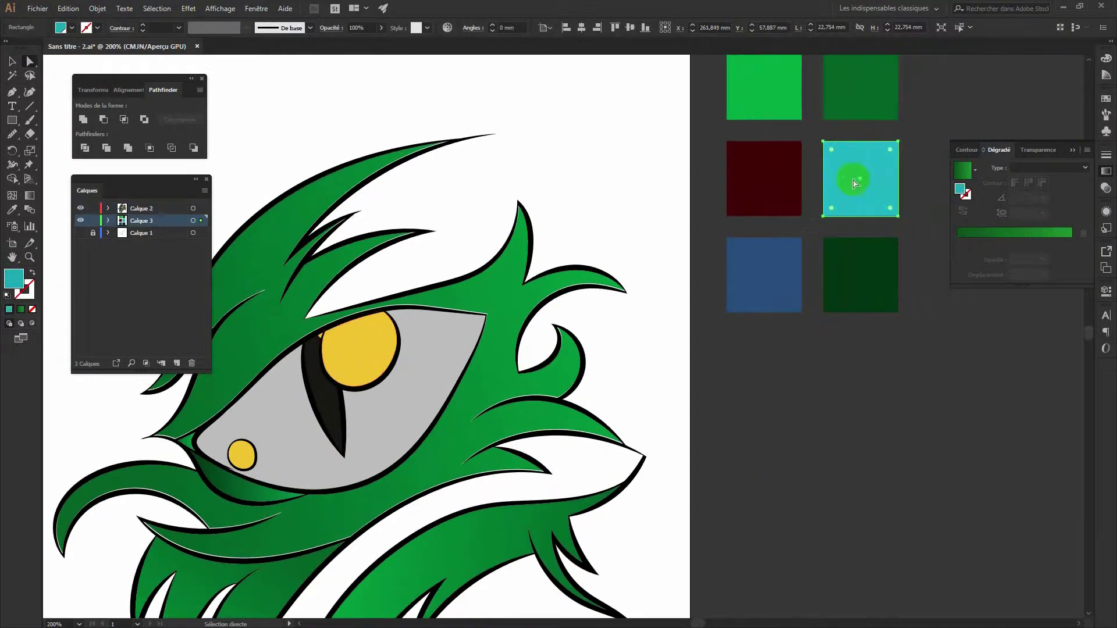
key(i)
click(873, 179)
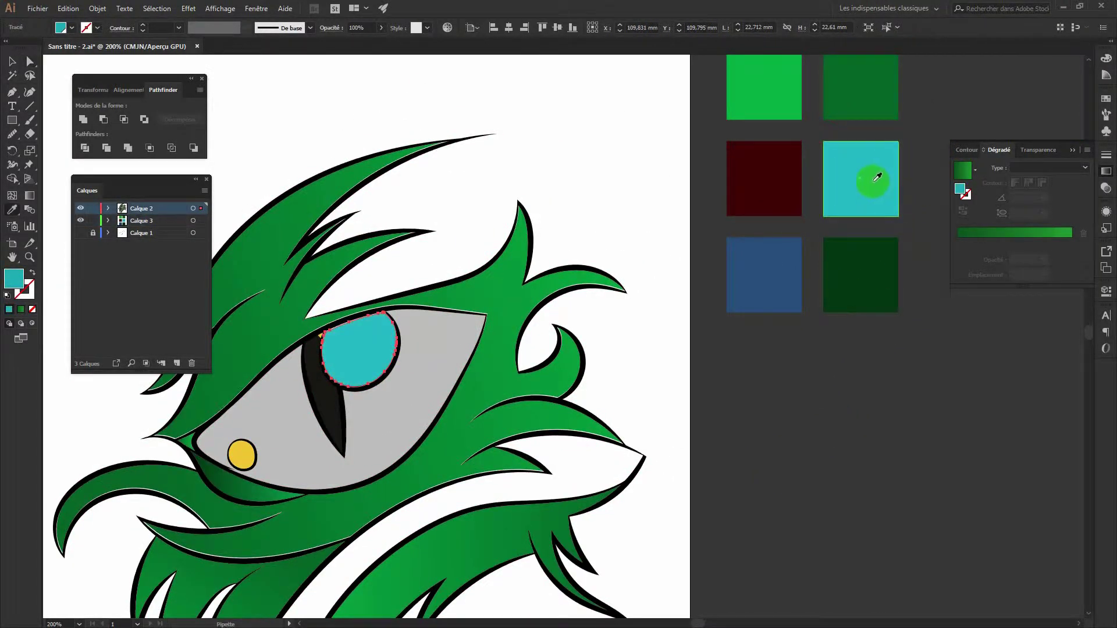
click(963, 170)
double_click(957, 242)
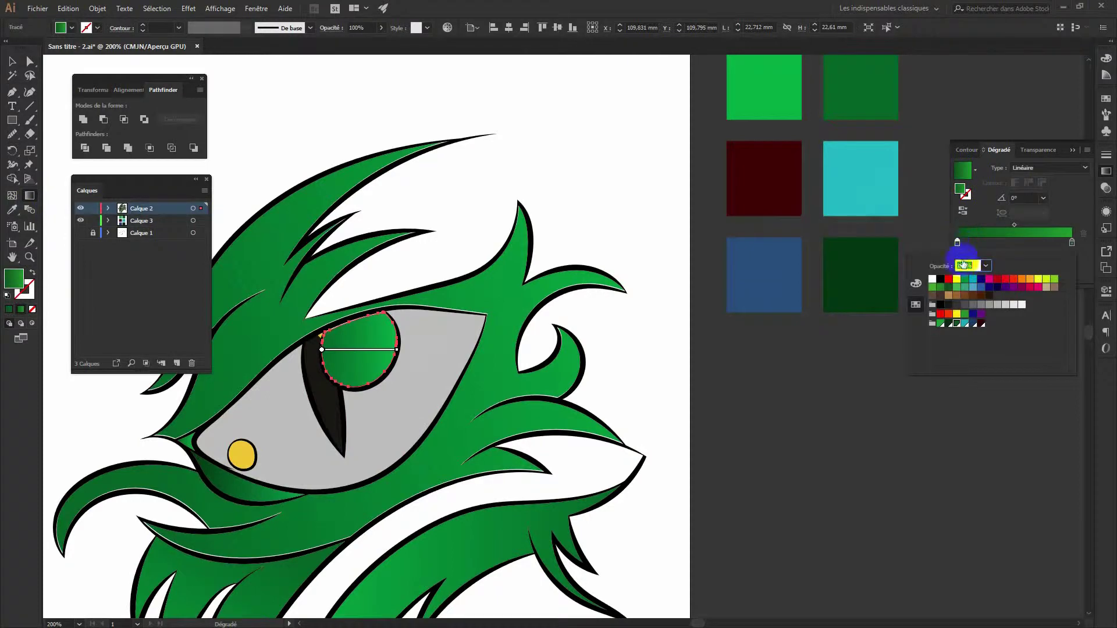
click(965, 324)
double_click(1071, 242)
click(973, 325)
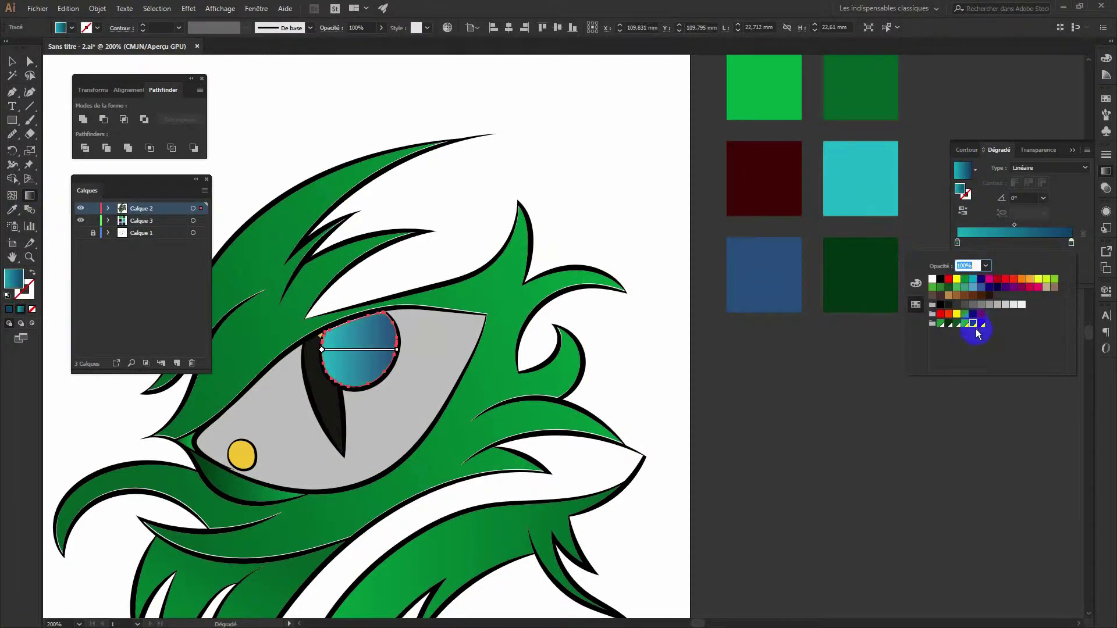
drag(349, 352, 413, 324)
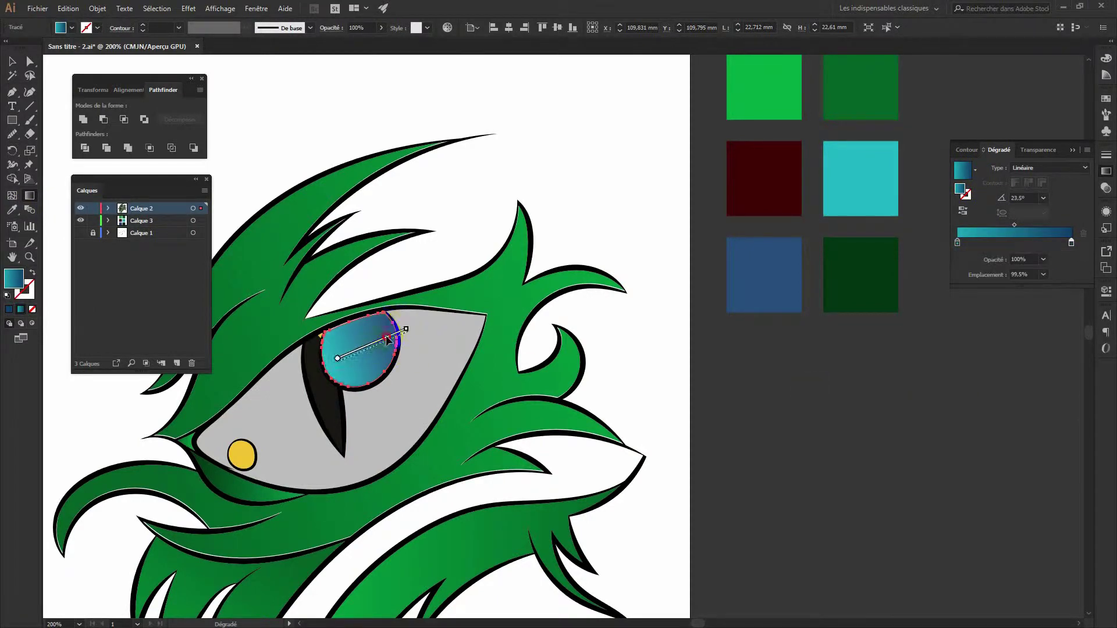
Copy the iris gradient onto the small circle in the eye
key(v)
click(429, 391)
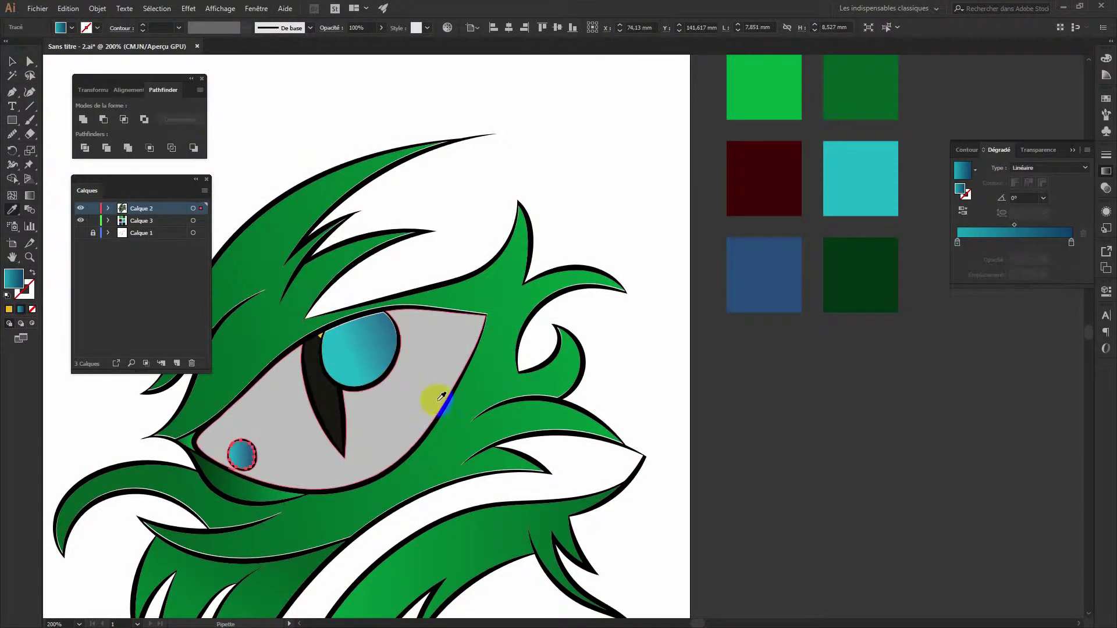
key(a)
click(324, 340)
Eyedrop the black outline fill onto the pupil's top-corner sliver, then fit the page
key(ctrl+plus)
scroll(661, 386, up, 2)
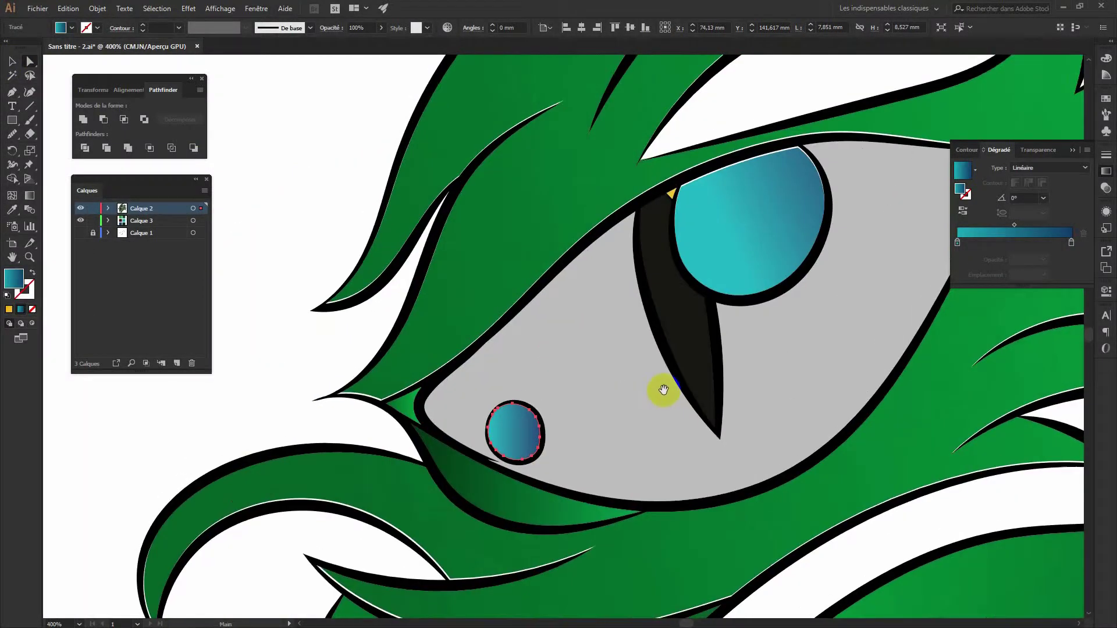
scroll(659, 394, up, 3)
click(613, 305)
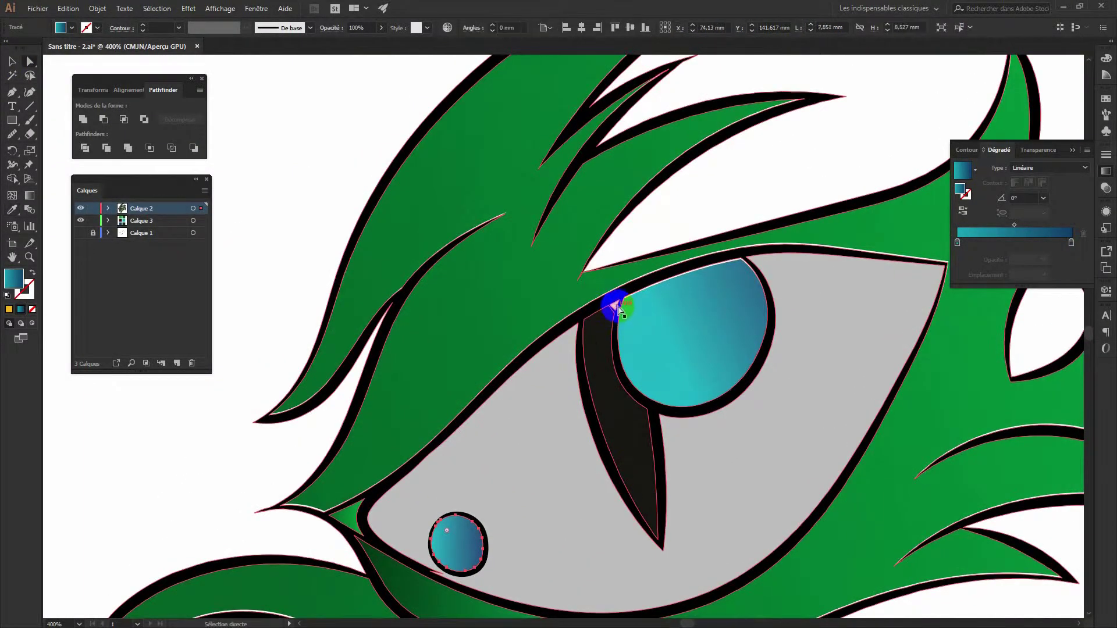
key(i)
click(808, 310)
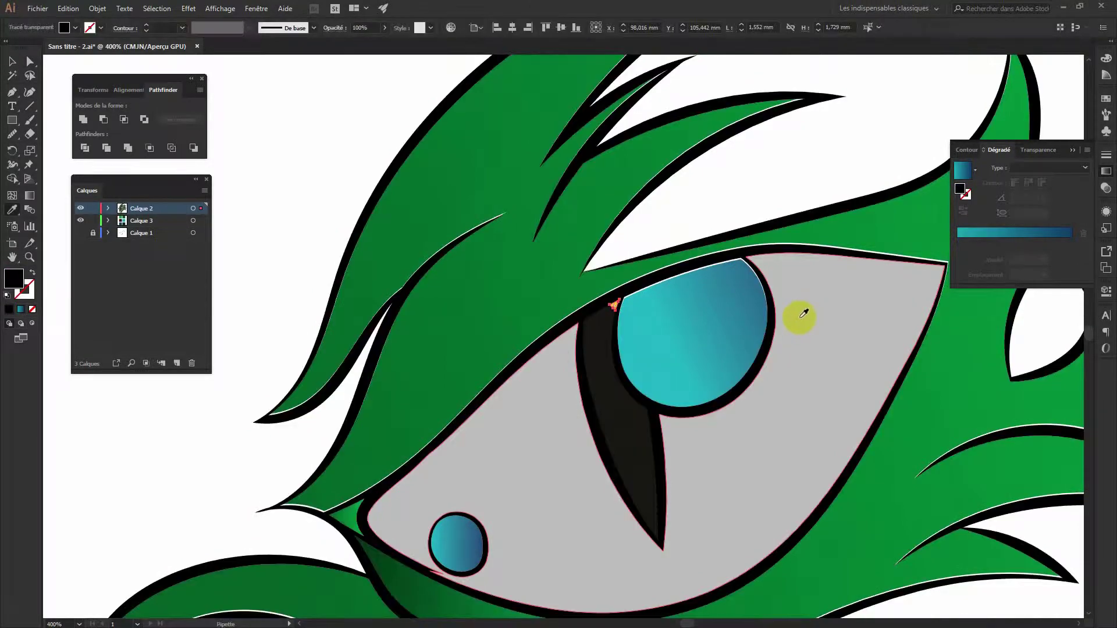
key(ctrl+shift+a)
key(ctrl+1)
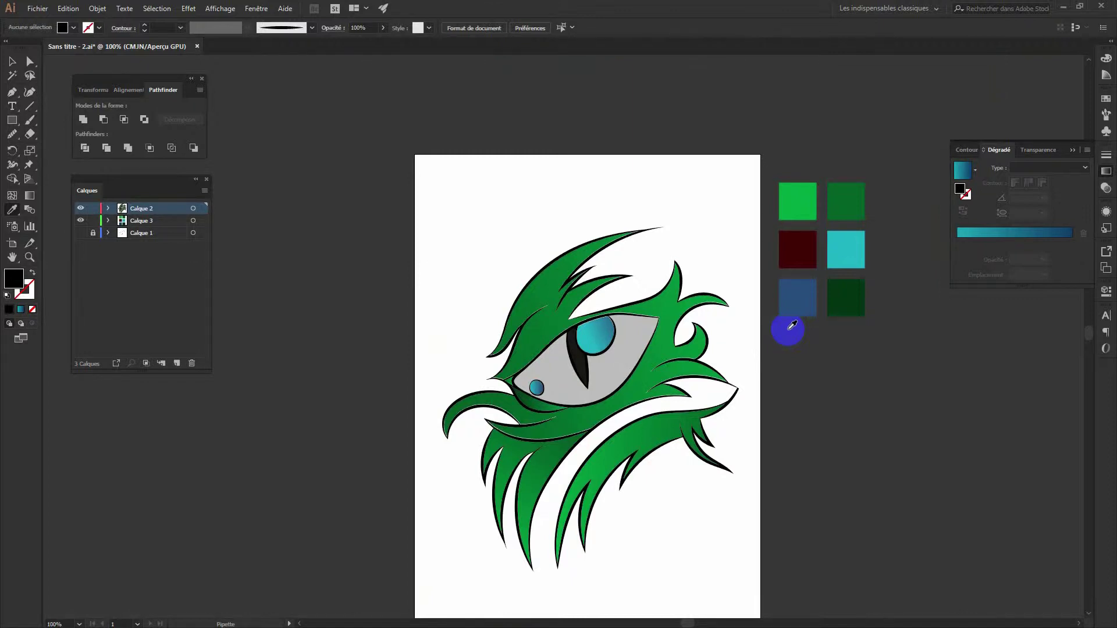
Sample the dark green swatch onto the small shape at the eye's corner
ctrl+click(511, 379)
click(846, 298)
key(v)
click(172, 148)
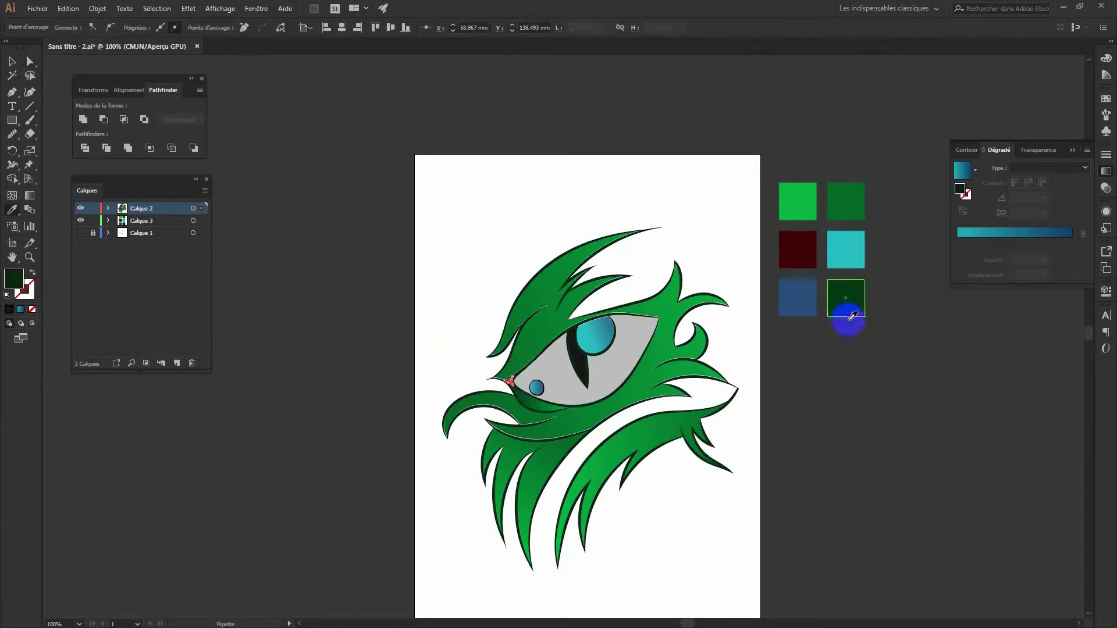
click(355, 475)
Eyedrop the dark green swatch onto the left-corner triangle, then fit the page
key(ctrl+plus)
key(ctrl+plus)
key(ctrl+plus)
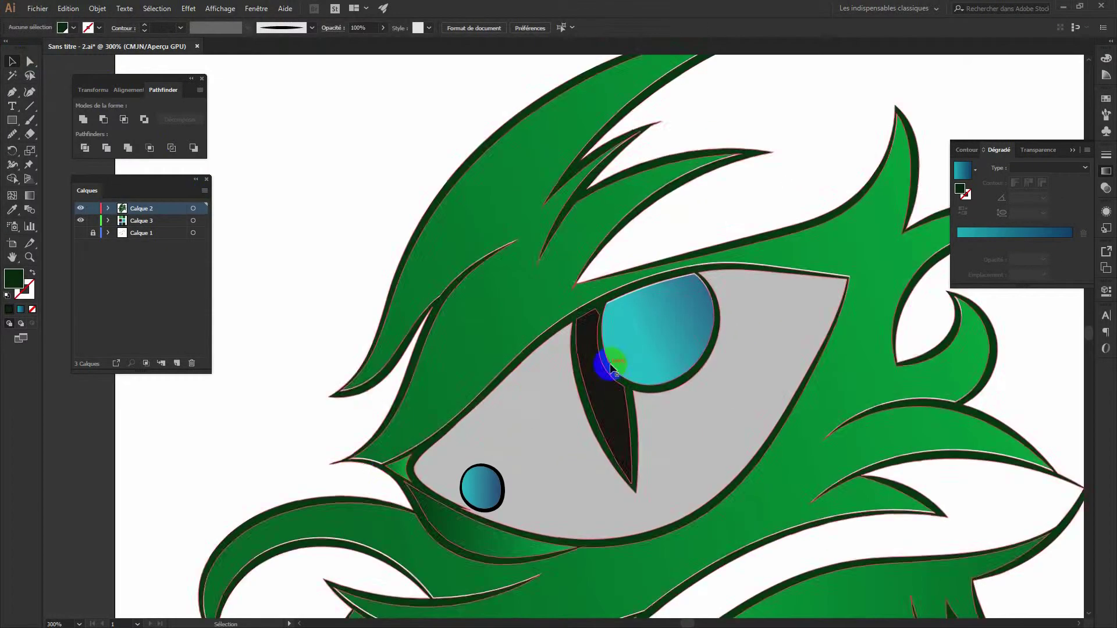
click(401, 466)
key(ctrl+minus)
key(ctrl+minus)
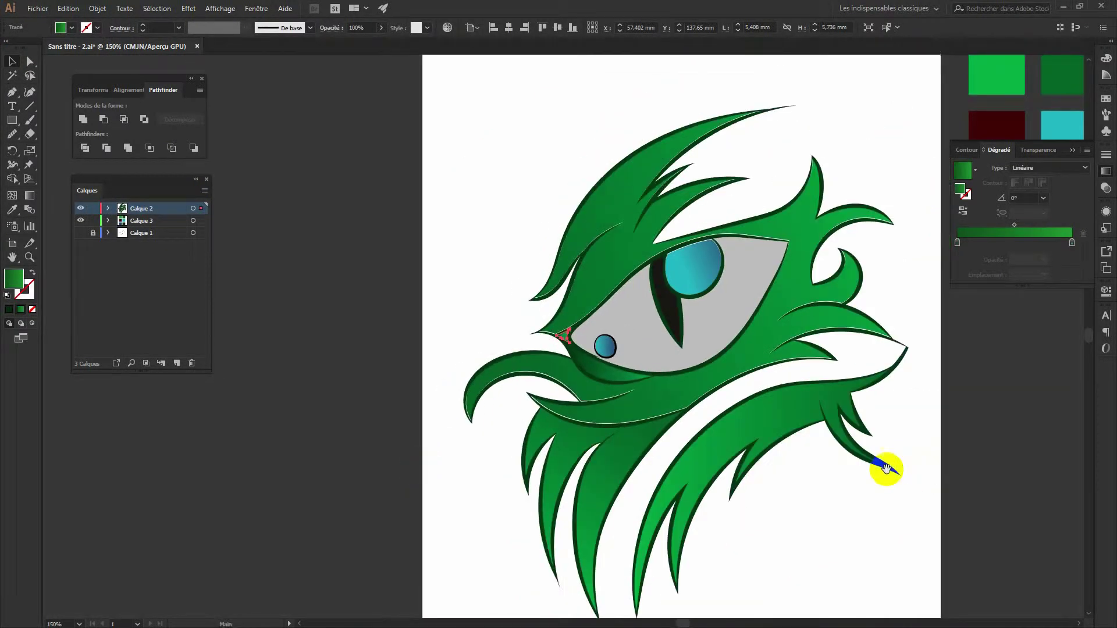
drag(917, 462, 599, 462)
key(i)
click(811, 236)
key(v)
click(770, 395)
key(ctrl+1)
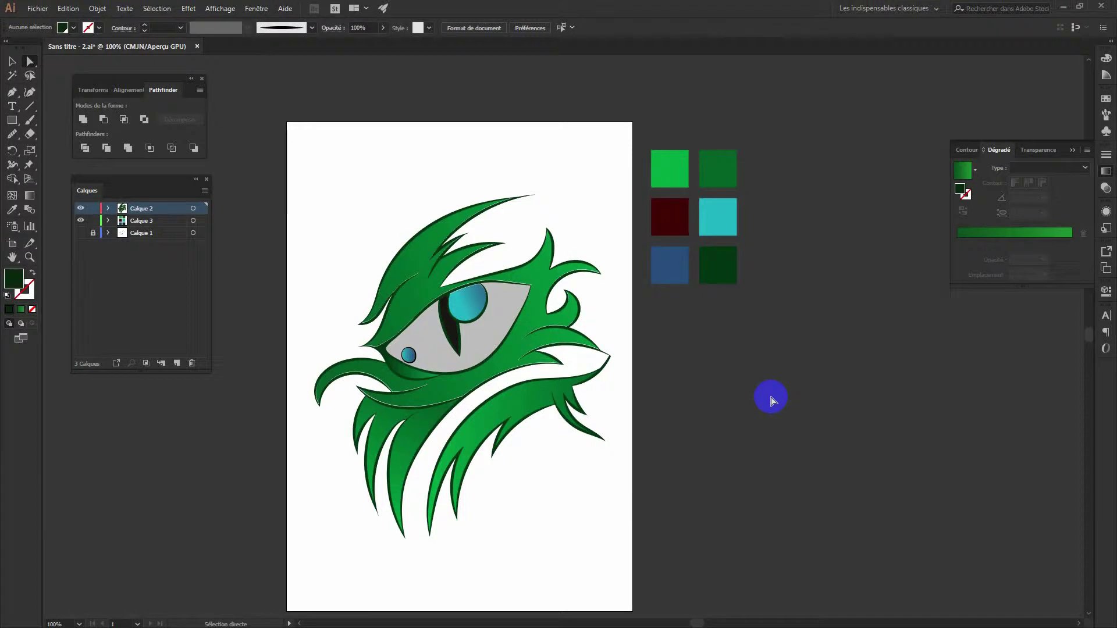
Paste the Calque 2 artwork in place on a new top layer, Calque 4, with other layers locked
click(193, 209)
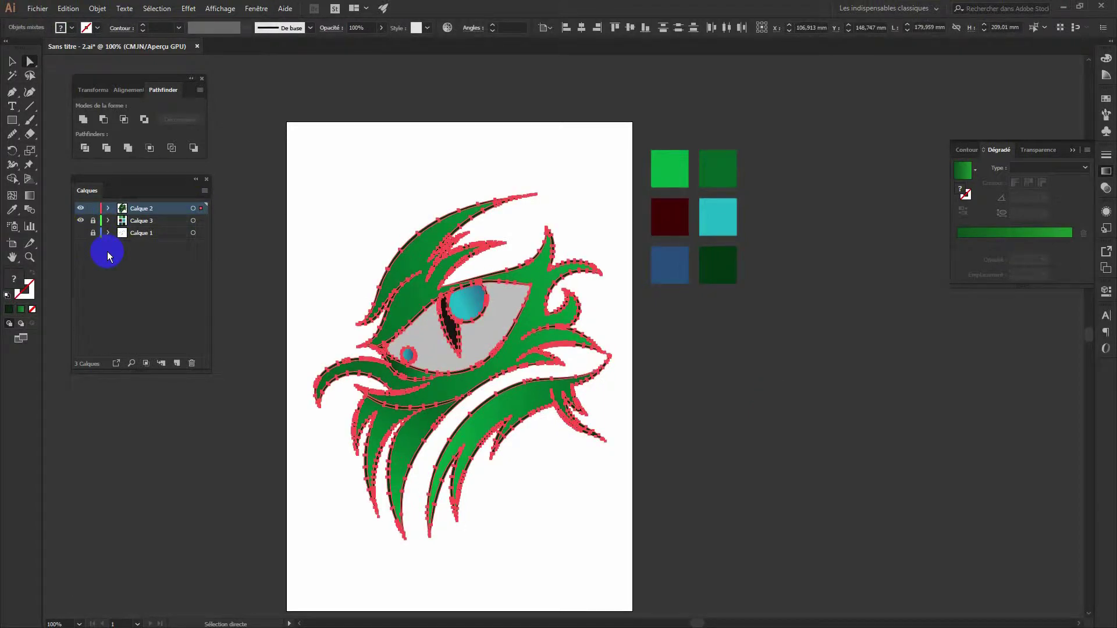
click(177, 363)
click(92, 221)
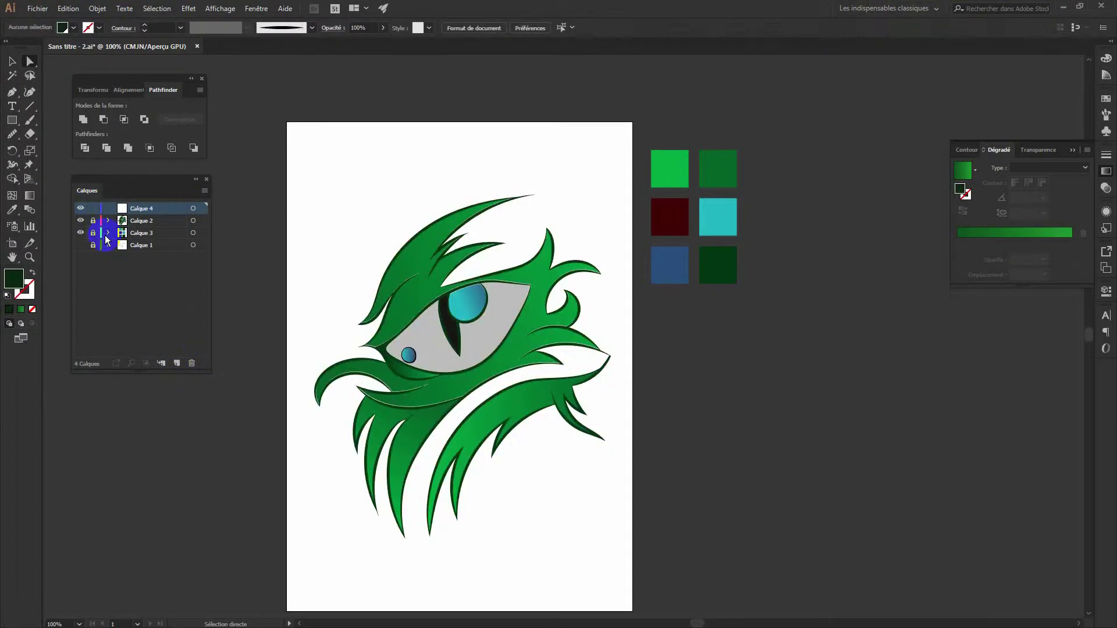
key(ctrl+f)
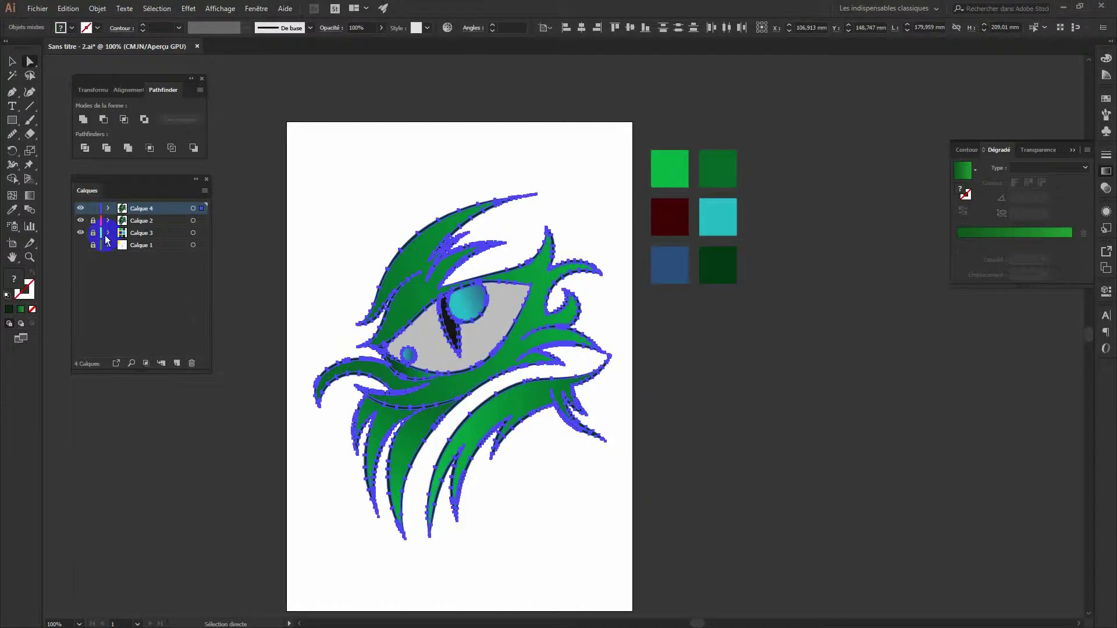
Draw a square right of the swatches and fill it orange
key(m)
key(ctrl+shift+a)
drag(773, 150, 817, 194)
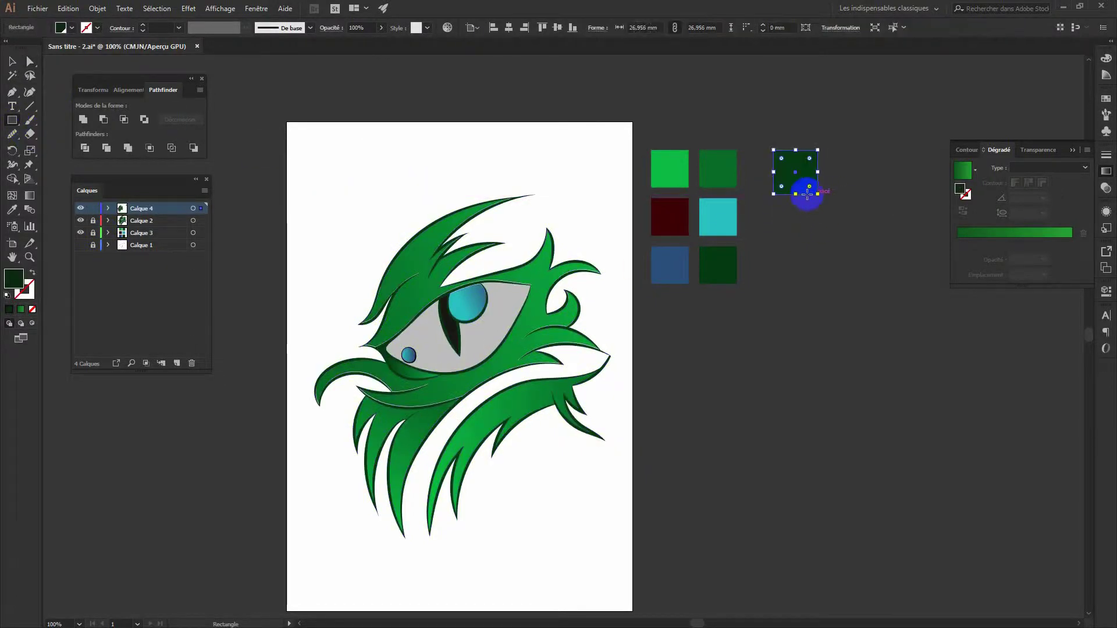
double_click(13, 278)
drag(571, 349, 571, 384)
click(679, 245)
Duplicate the square below in light orange and save both as a colour group
key(v)
drag(811, 185, 811, 237)
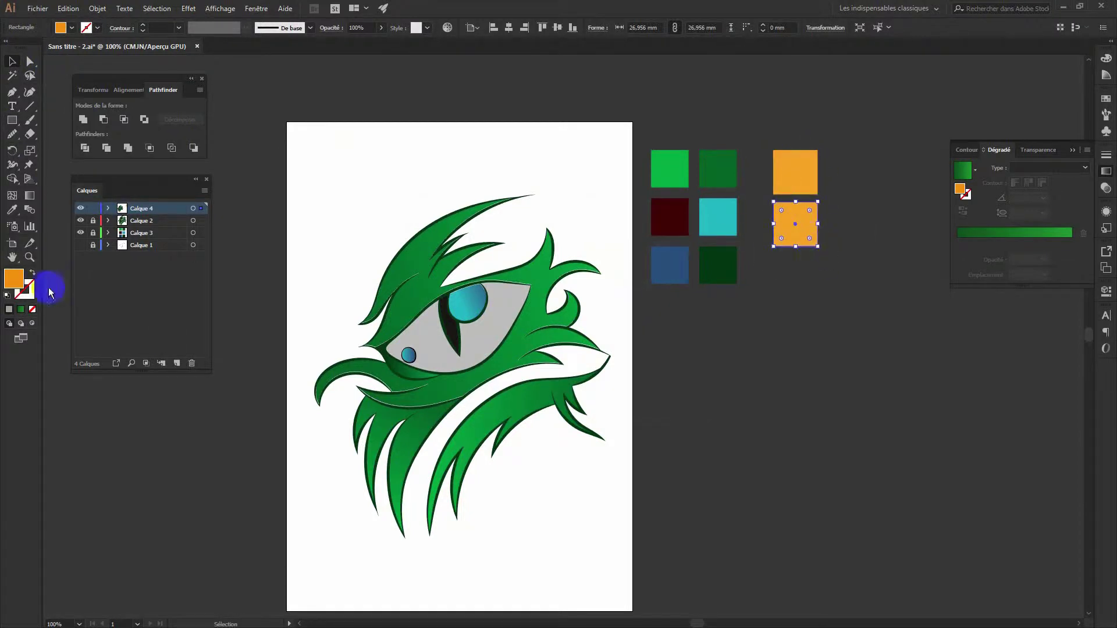
double_click(13, 278)
click(499, 239)
click(678, 244)
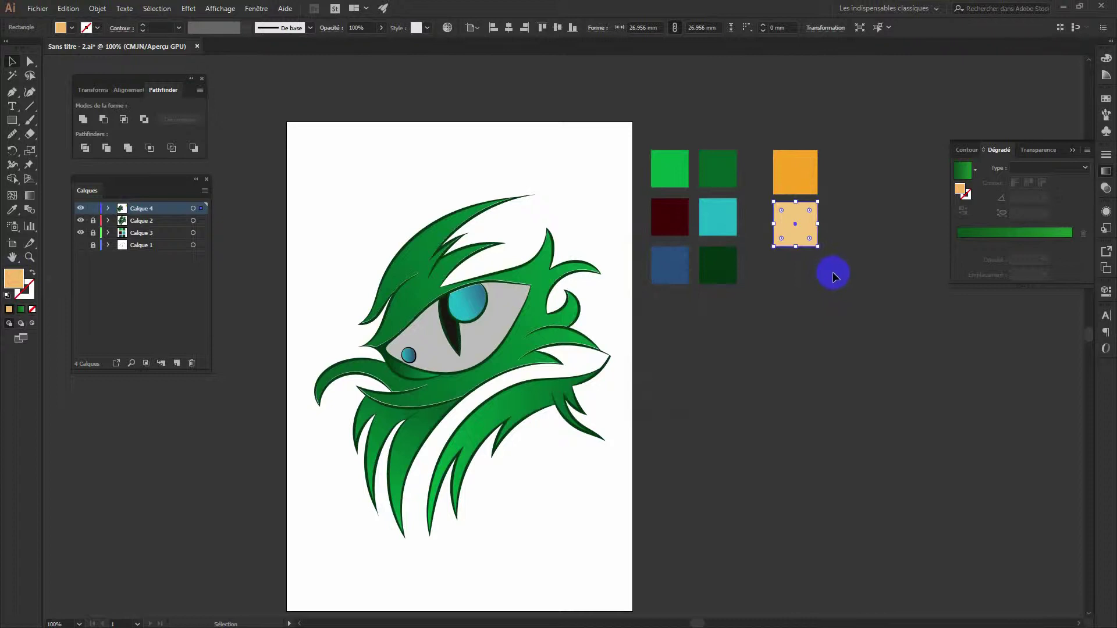
shift+click(791, 169)
click(1107, 129)
click(1044, 215)
click(588, 357)
click(30, 195)
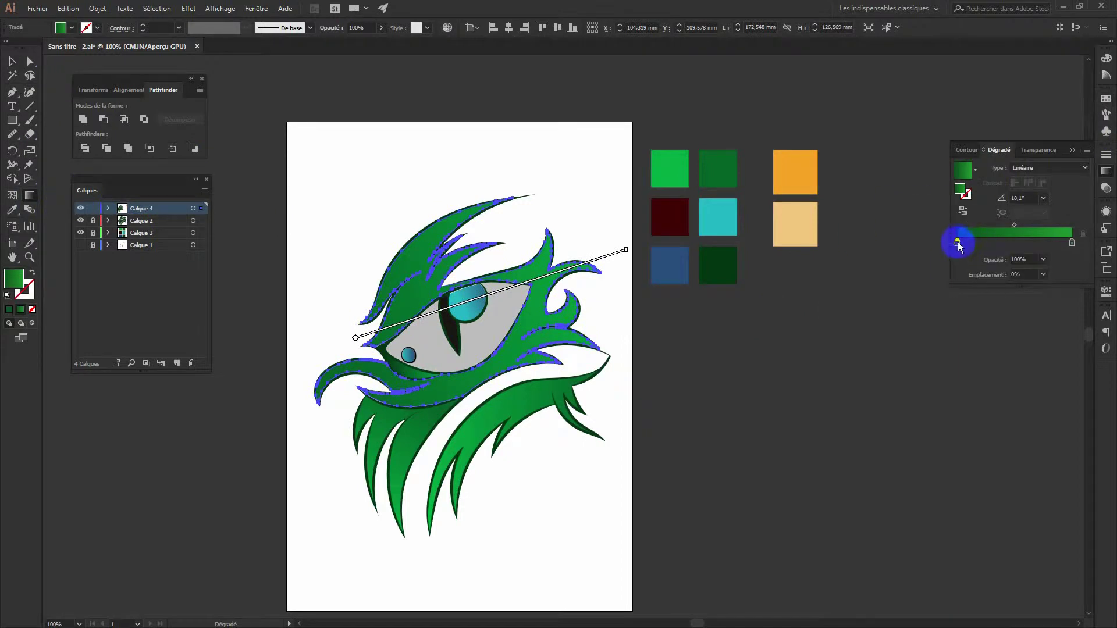
Set the gradient stops to the orange and light orange swatches
double_click(957, 241)
click(941, 332)
double_click(1071, 242)
click(949, 334)
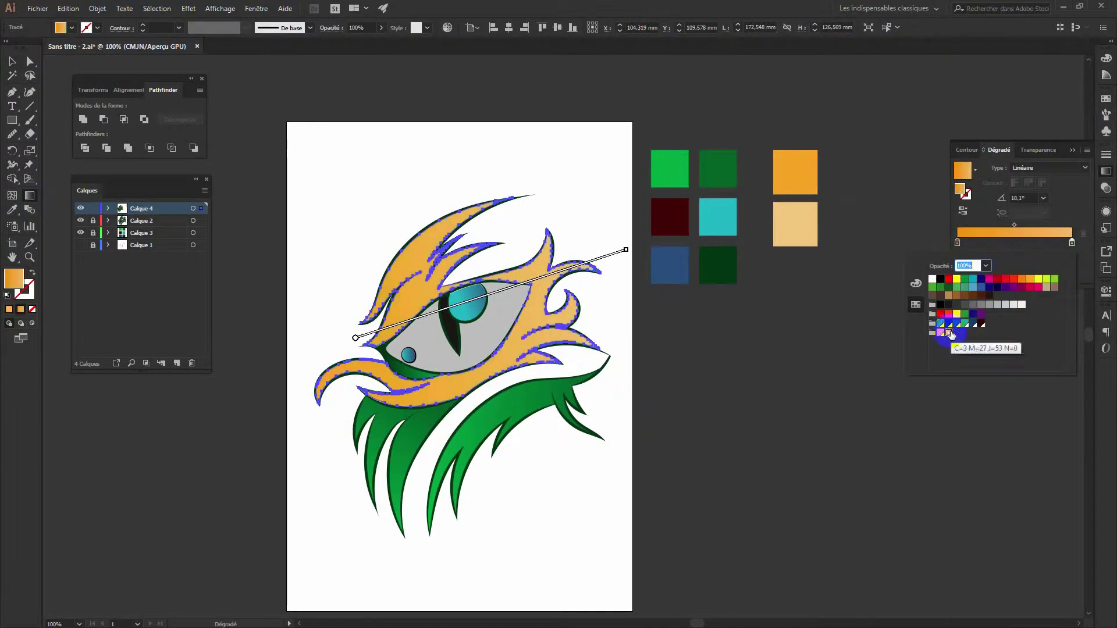
After trying several blend modes, set the overlay to Incrustation at 57% opacity
click(1035, 149)
click(986, 168)
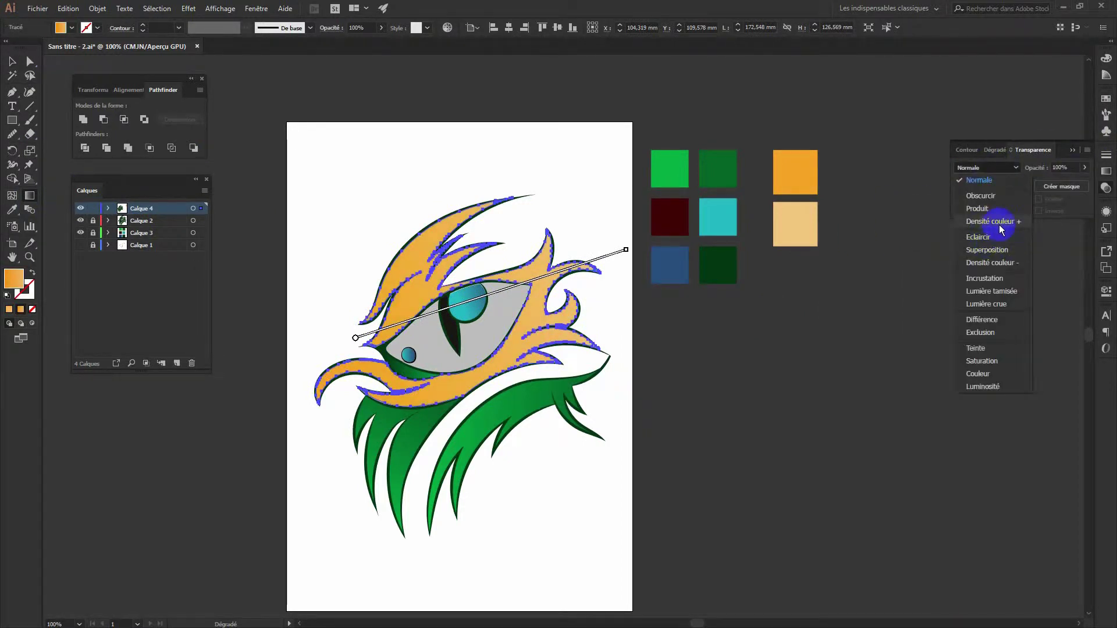
click(985, 278)
click(987, 168)
click(987, 250)
click(989, 167)
click(978, 209)
click(988, 167)
click(986, 303)
drag(1054, 185, 1053, 184)
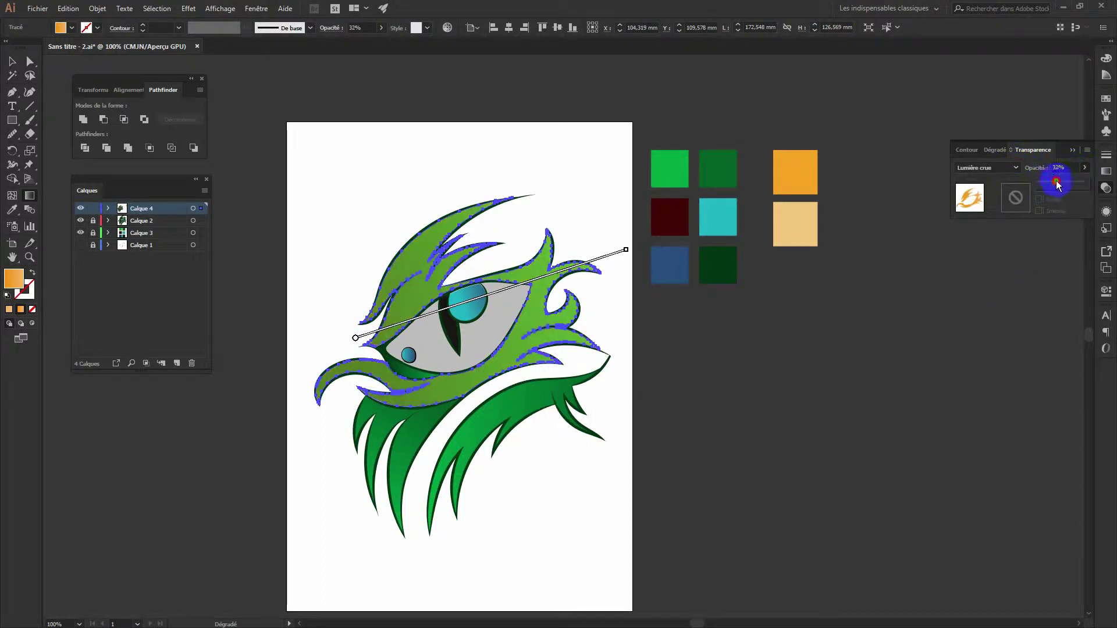
click(987, 167)
click(989, 279)
drag(1062, 185, 1074, 188)
Deselect and toggle the overlay and Calque 2 layers' visibility to compare
click(12, 60)
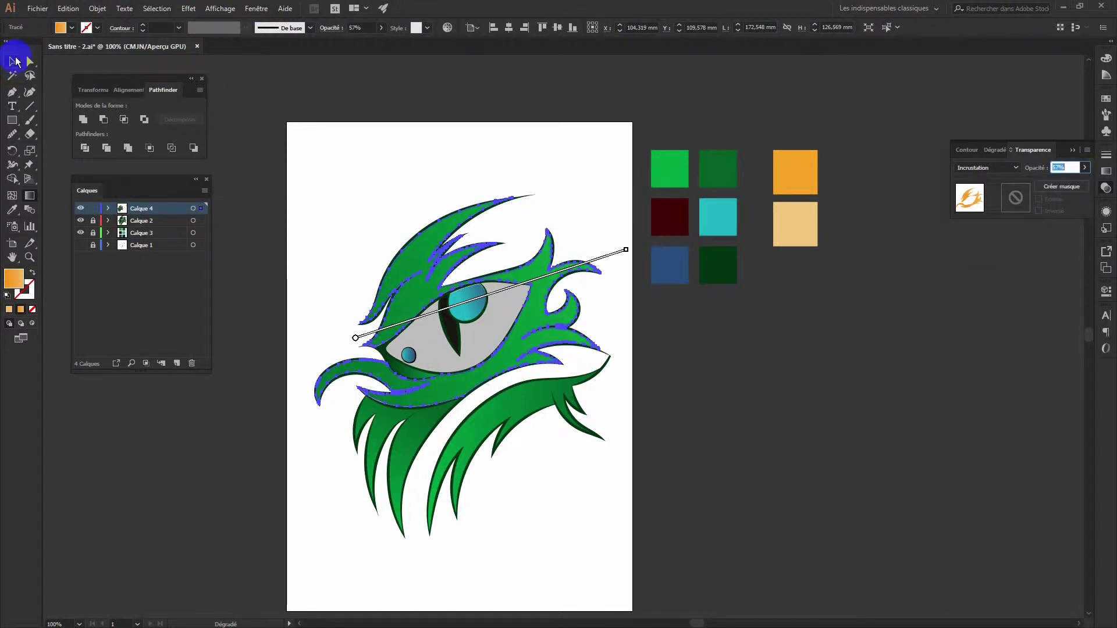
click(227, 146)
click(81, 208)
click(81, 220)
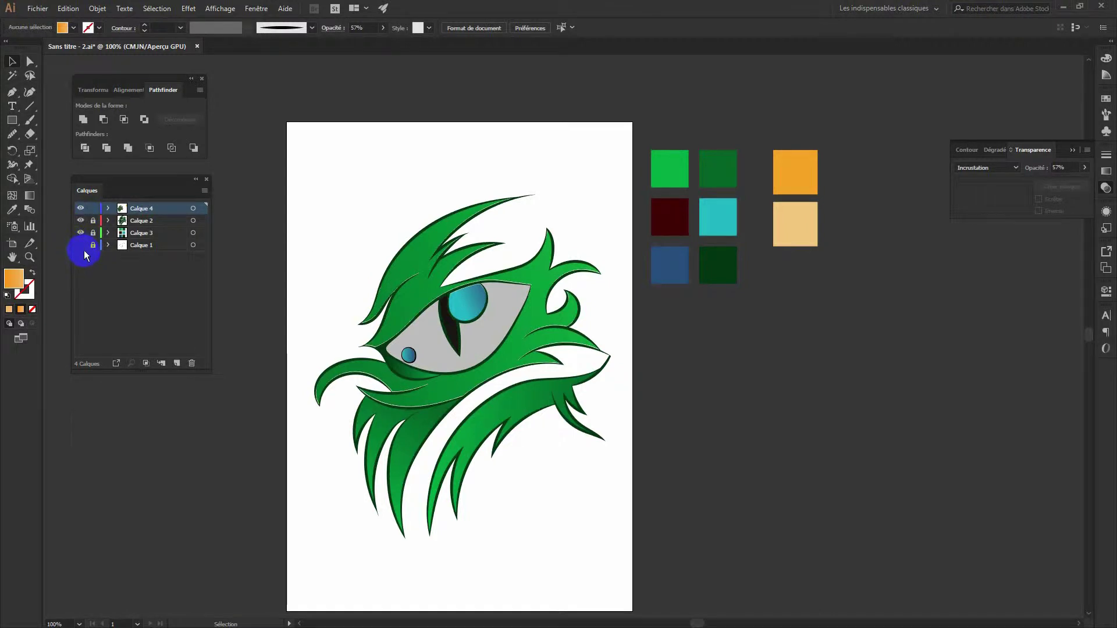
Move the grey eye shape off the page to the right
click(490, 341)
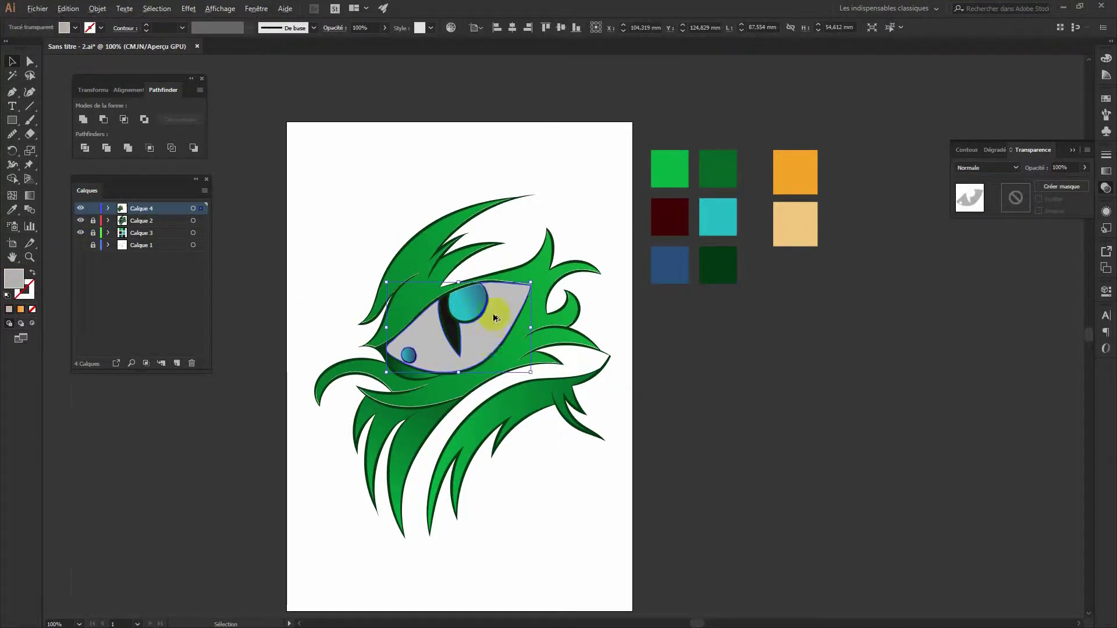
drag(495, 318, 773, 397)
click(100, 120)
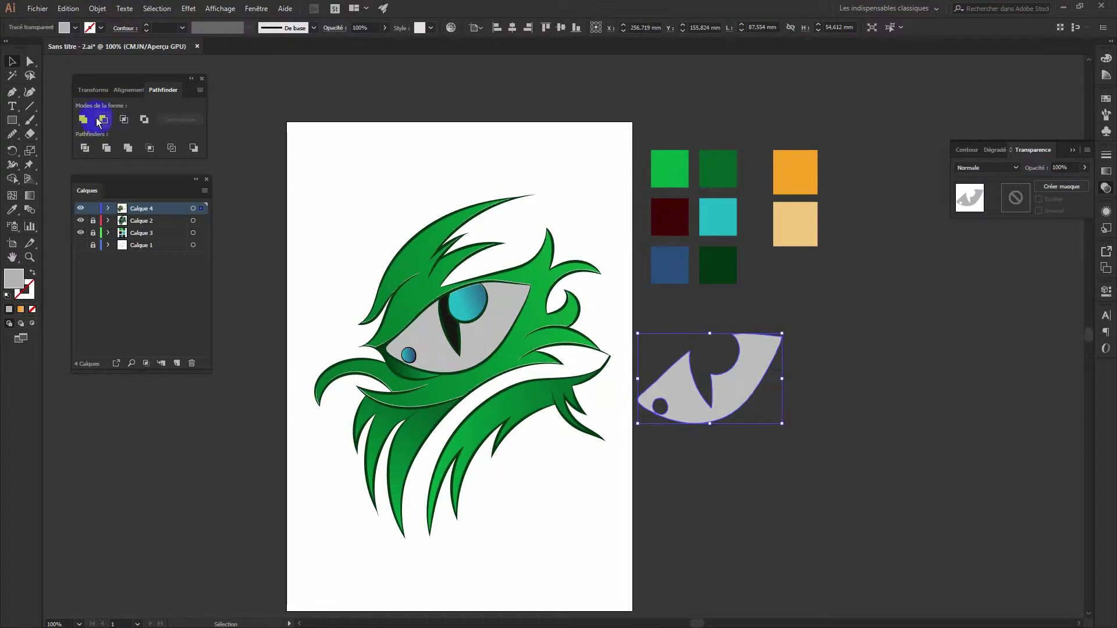
click(12, 61)
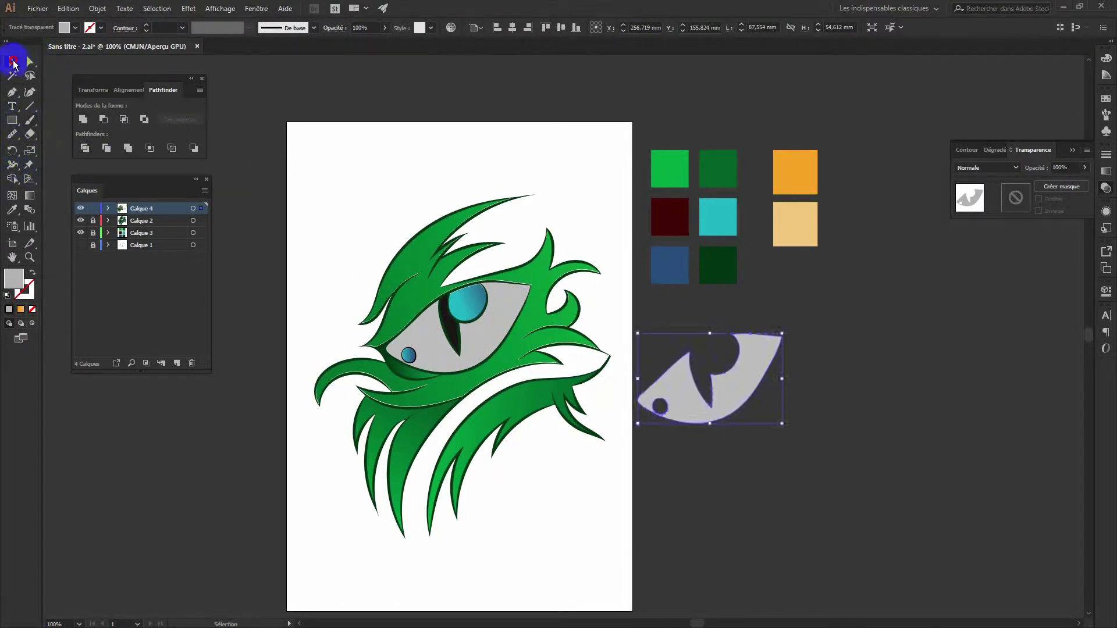
click(45, 213)
Brush a dark-stroked curve across the grey eye shape
key(b)
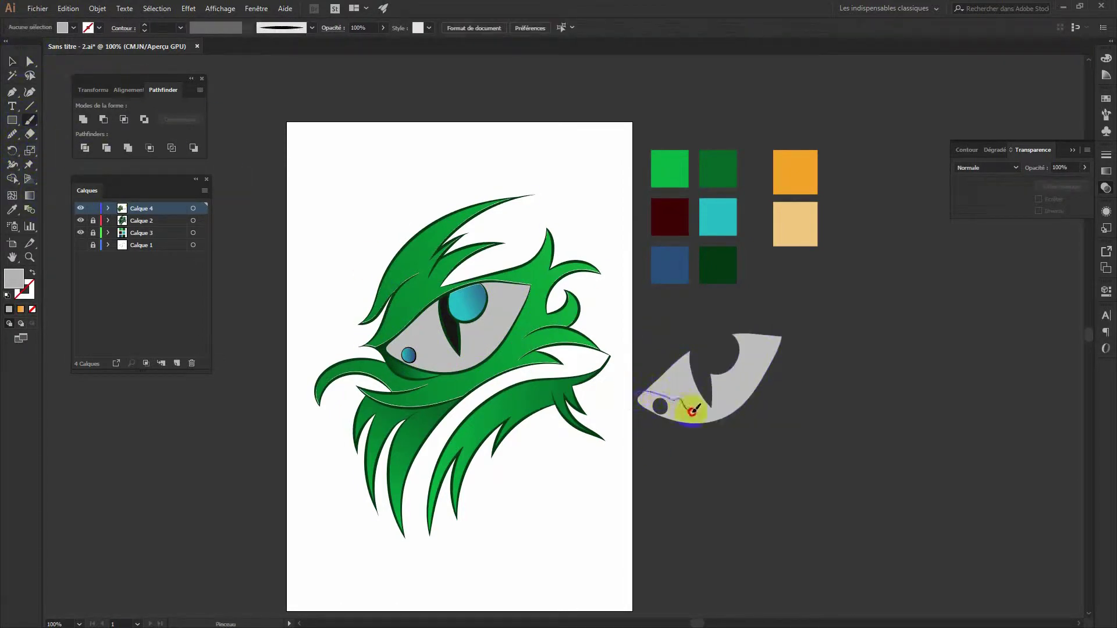
drag(764, 366, 743, 320)
click(20, 68)
click(755, 345)
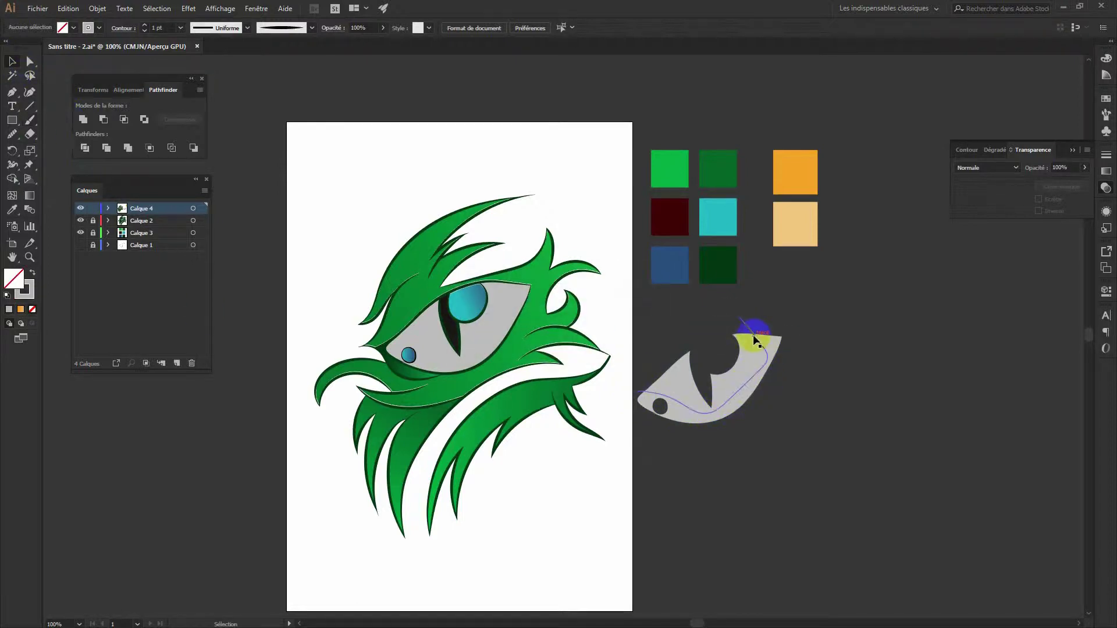
double_click(26, 288)
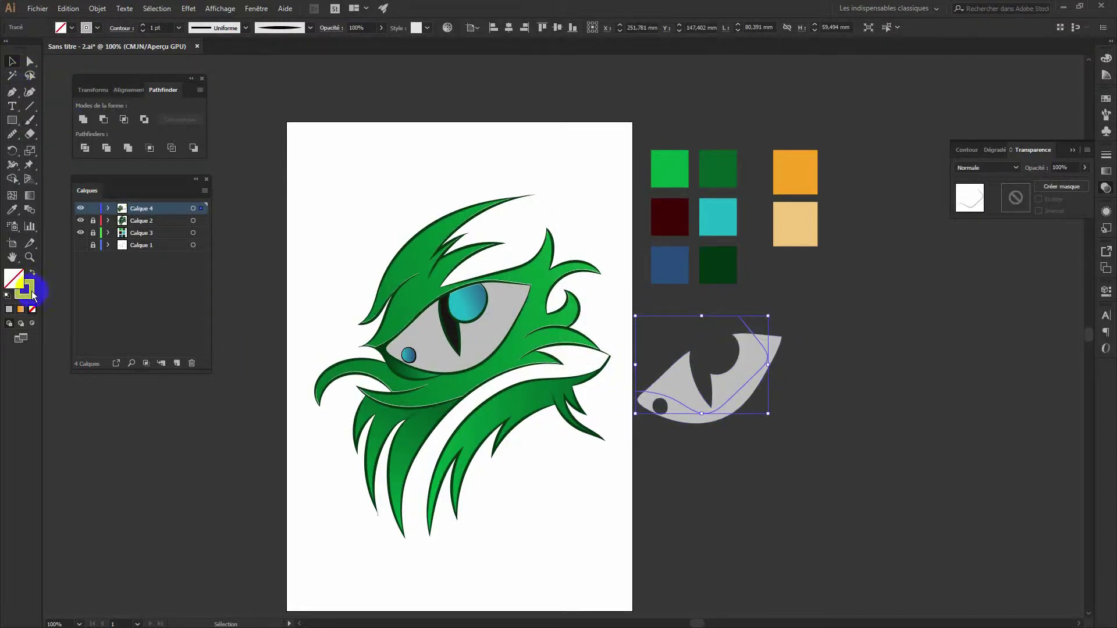
click(678, 244)
Subtract the curve from the eye shape with Minus Front, leaving a curved piece
drag(786, 454, 673, 337)
click(104, 120)
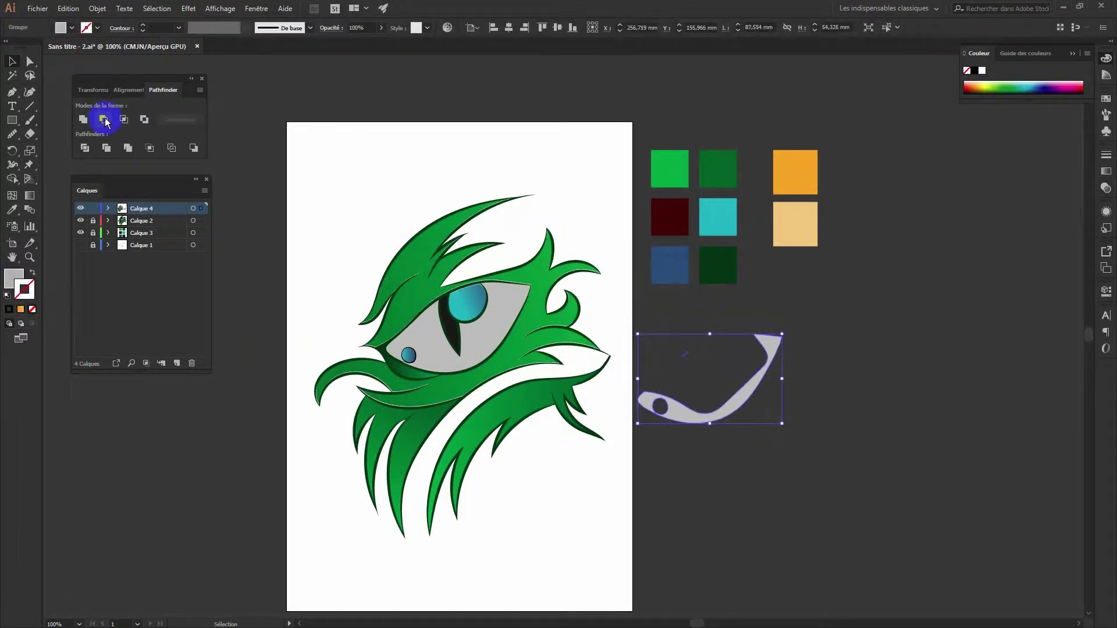
click(798, 173)
click(767, 341)
Fill the curved piece with the orange swatch colour
key(i)
click(802, 172)
click(12, 61)
click(693, 417)
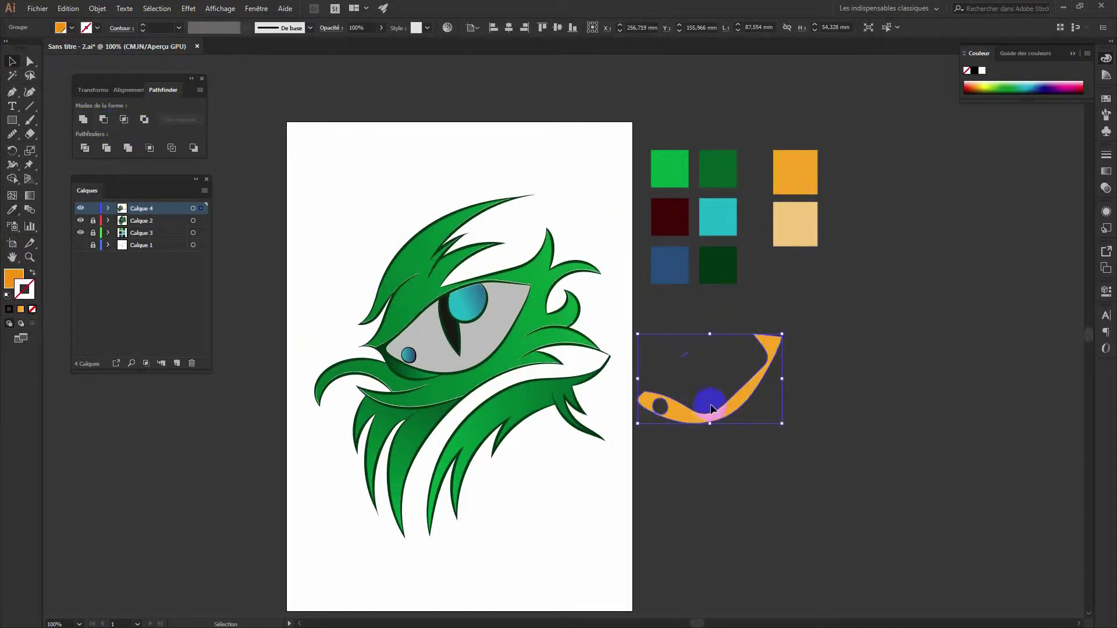
Give the piece an orange-to-dark-red gradient fill
click(30, 195)
click(962, 168)
double_click(1071, 242)
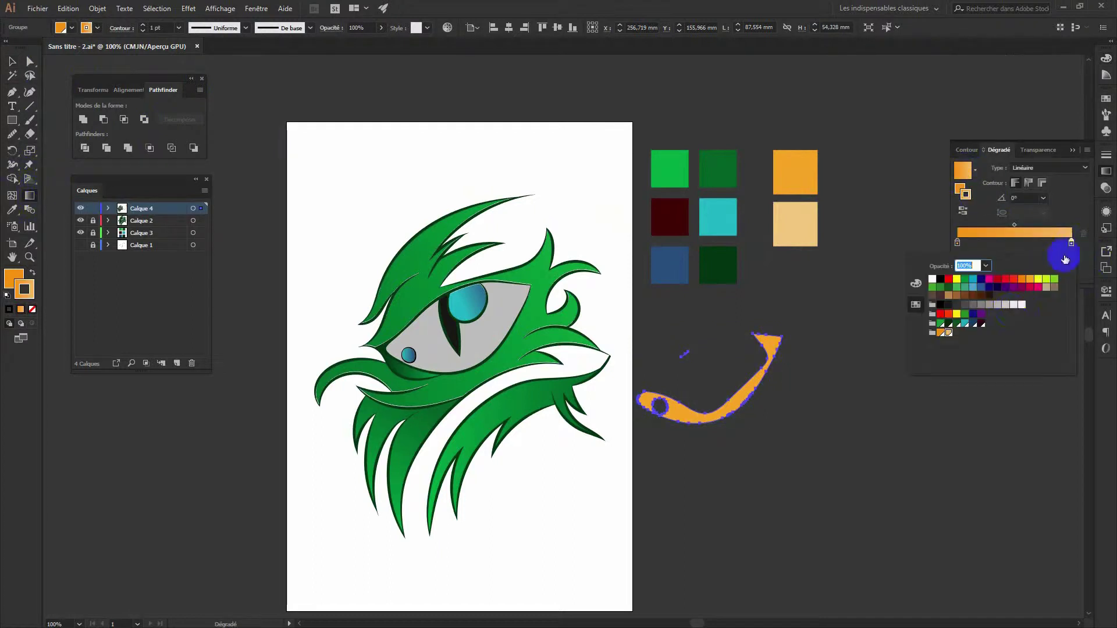
click(999, 281)
click(916, 283)
click(1000, 285)
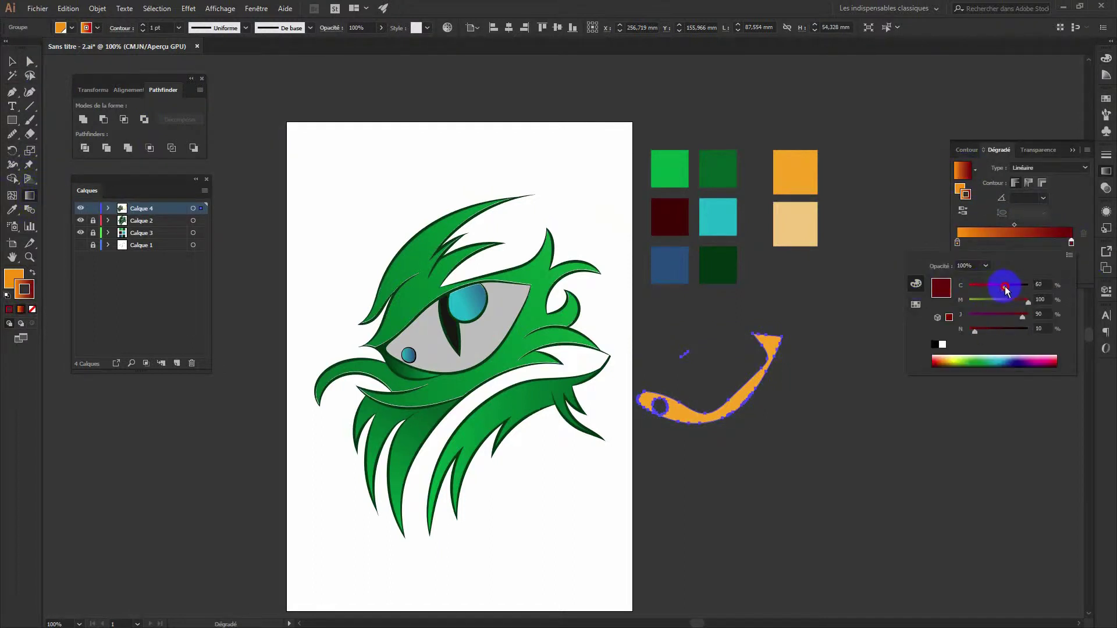
key(Escape)
key(v)
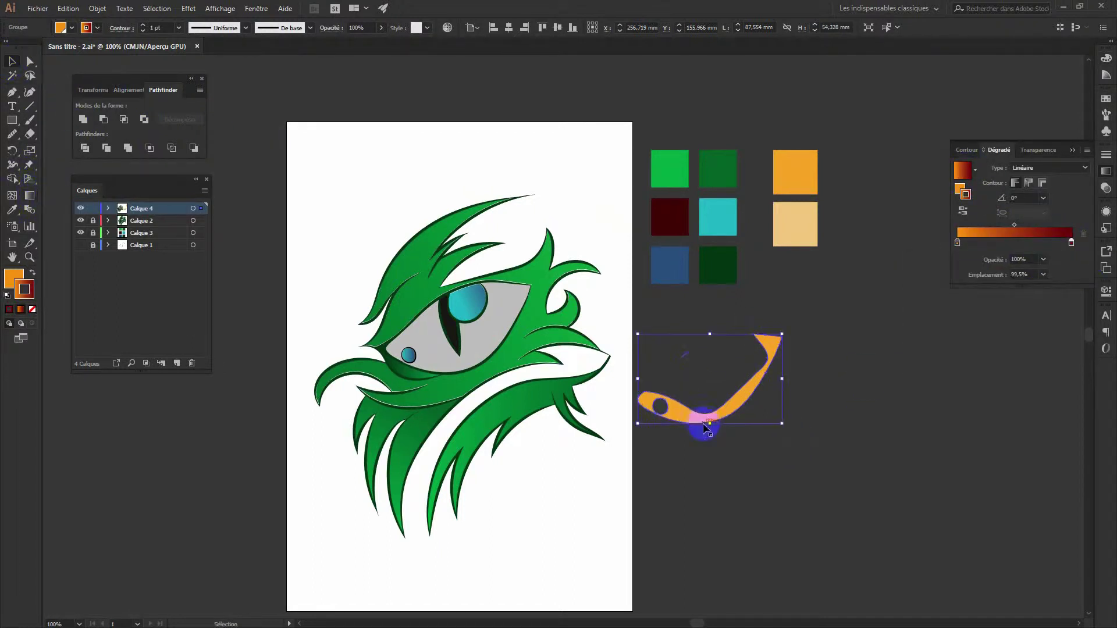
Expand the gradient shape's fill and outline, then ungroup its parts
click(97, 8)
click(145, 110)
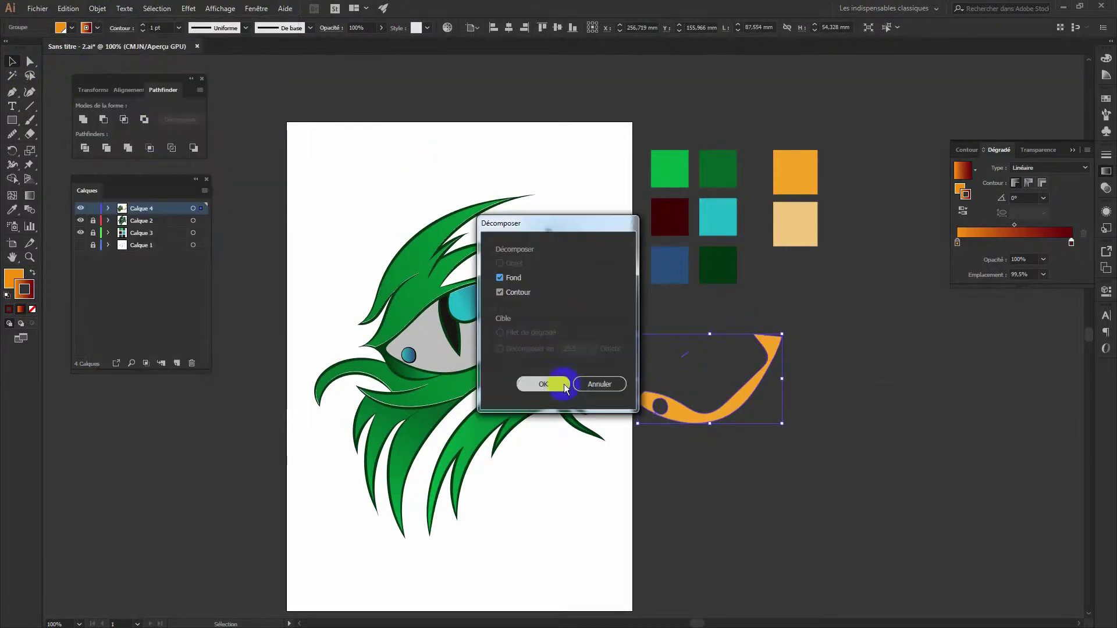
key(Return)
click(837, 429)
click(692, 343)
click(97, 8)
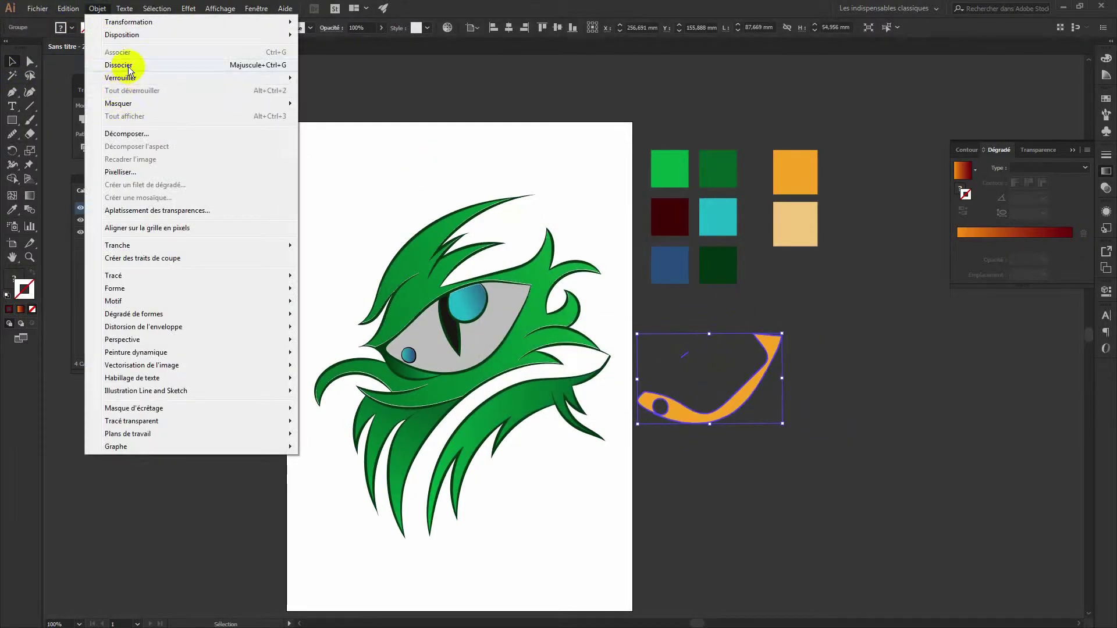
click(129, 69)
click(702, 364)
Remove the lid shape's outline and drag it onto the eye's lower edge
click(687, 401)
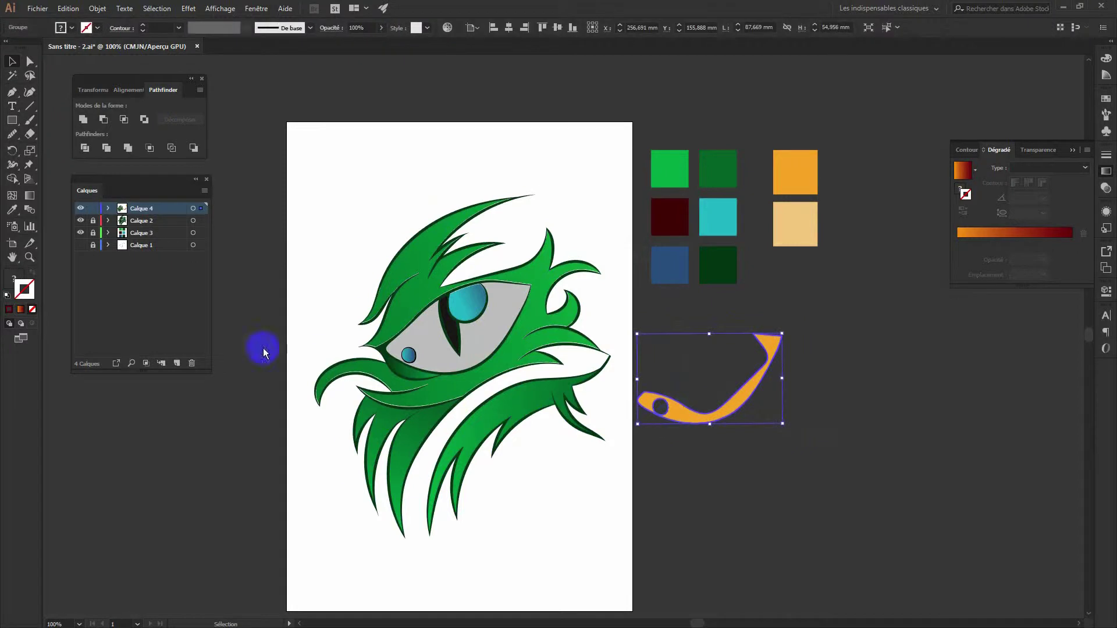
click(24, 293)
click(32, 309)
drag(730, 412, 479, 362)
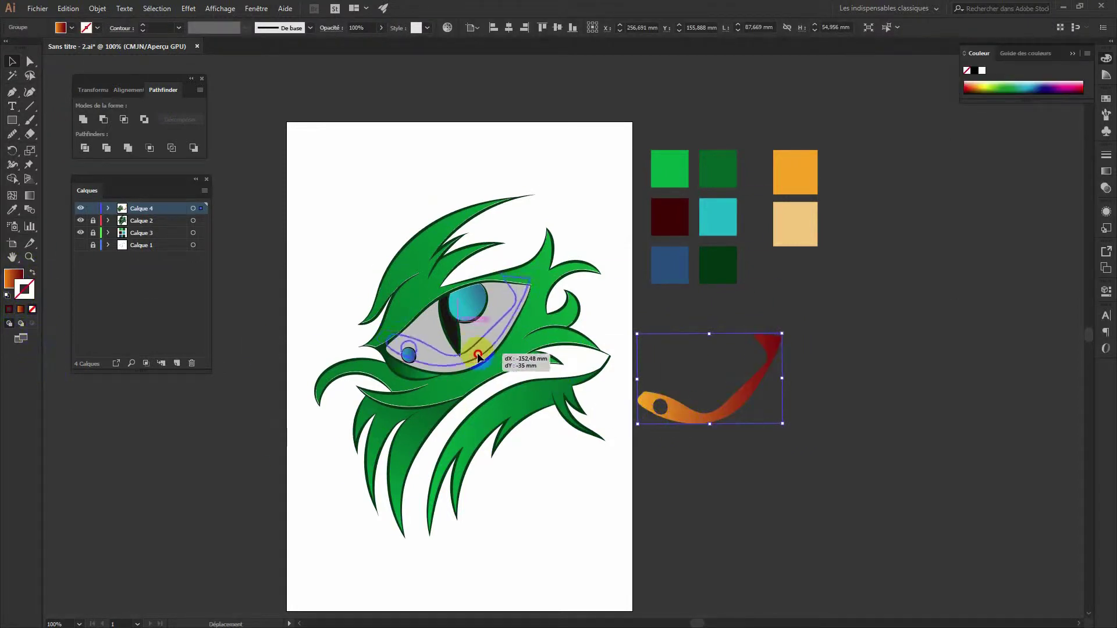
Blend the lid overlay with Produit at 66% opacity, then try Incrustation
click(1105, 188)
click(1015, 167)
click(977, 208)
drag(1080, 184, 1057, 182)
click(1015, 167)
click(992, 278)
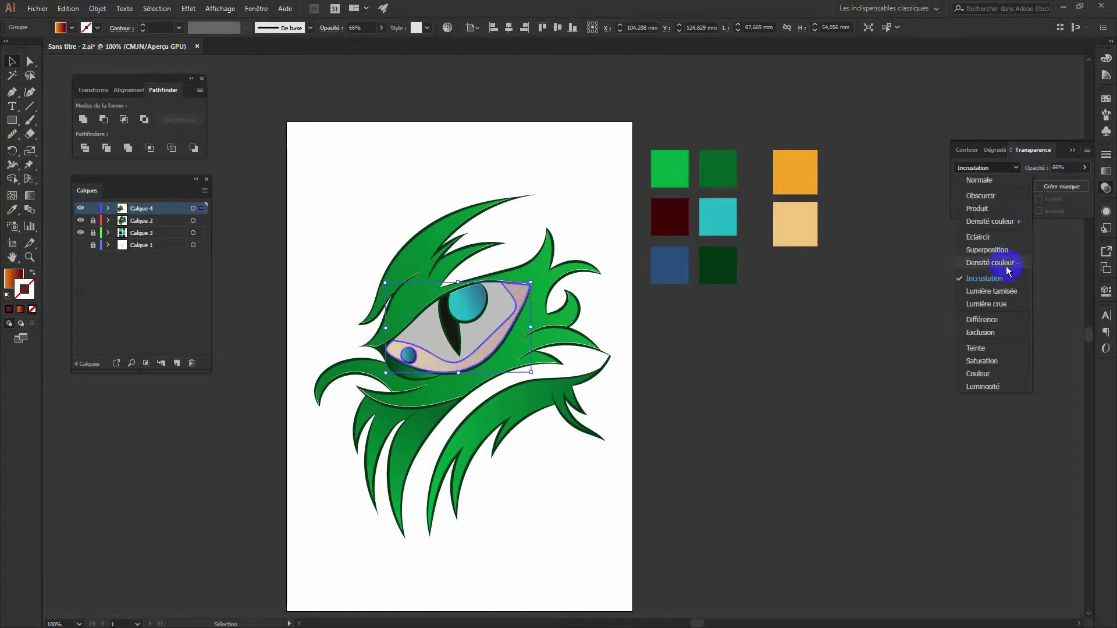
Switch the lid overlay to Couleur blending and lower the group's opacity to 78%
click(1007, 264)
click(1015, 167)
click(977, 374)
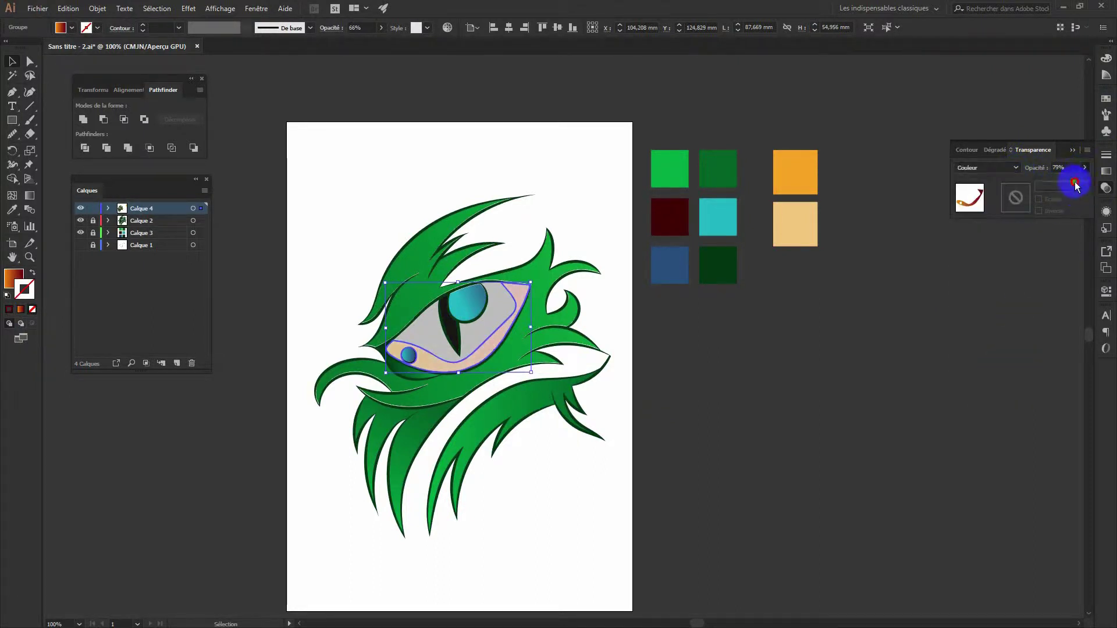
click(977, 260)
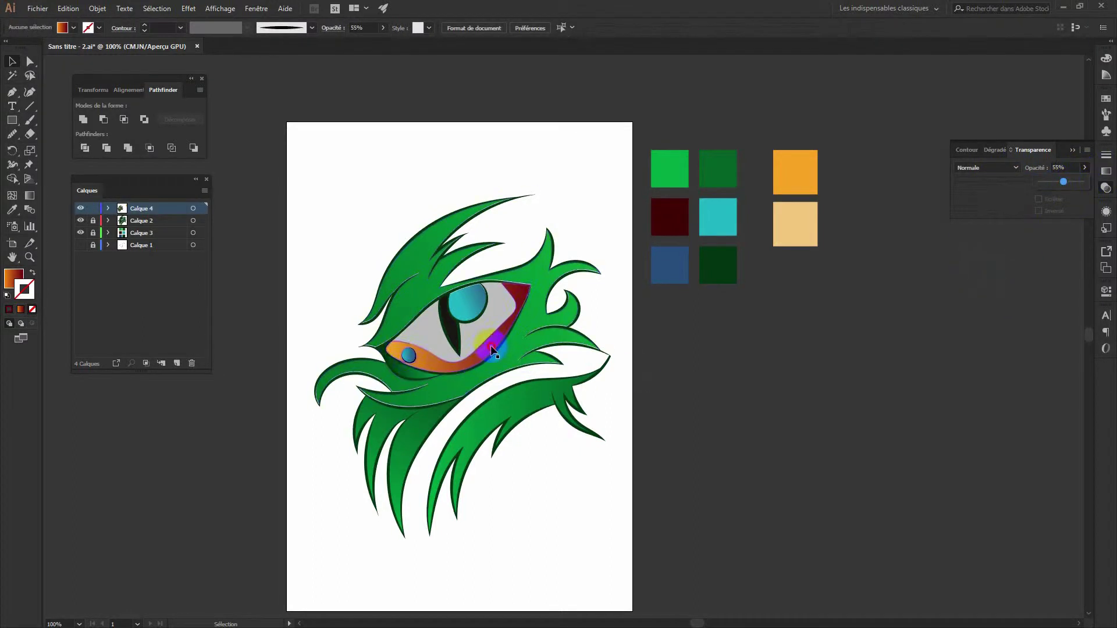
click(512, 289)
drag(1086, 173, 1076, 184)
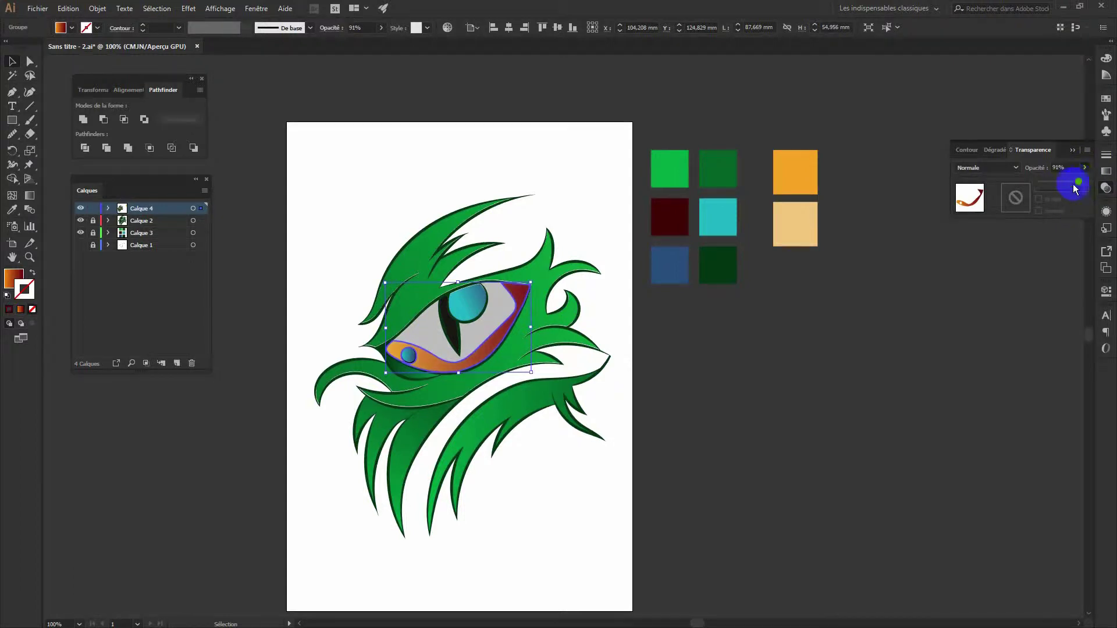
click(960, 293)
Soften the lid overlay group with an Effet > Atténuation > Flou gaussien blur
click(441, 365)
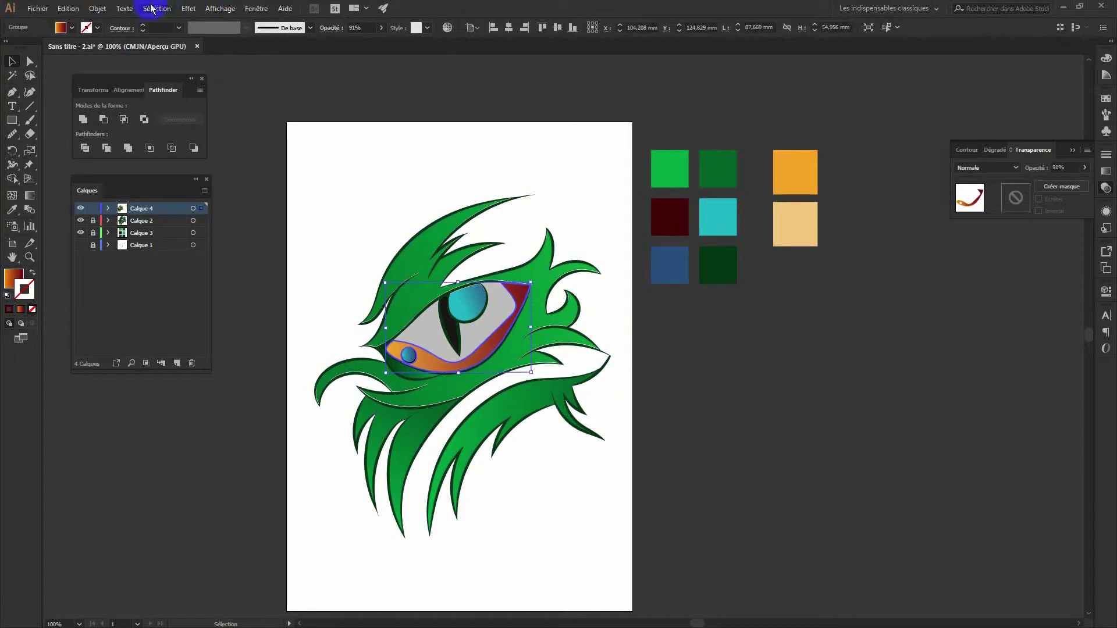
click(190, 9)
mouse_move(214, 203)
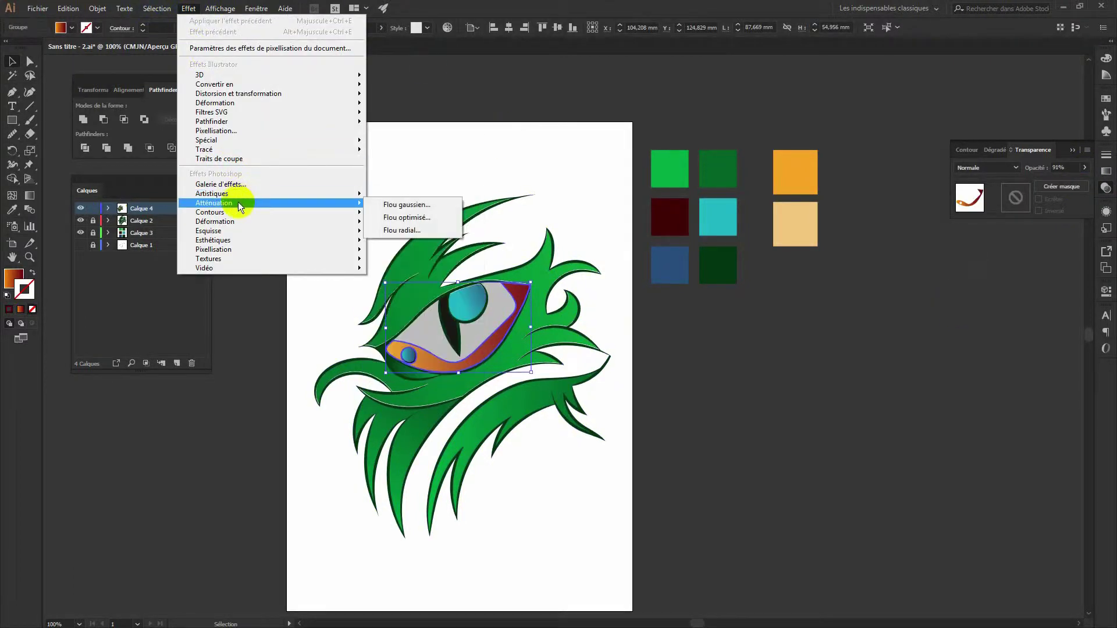
click(406, 205)
drag(632, 217, 625, 215)
click(637, 244)
click(688, 383)
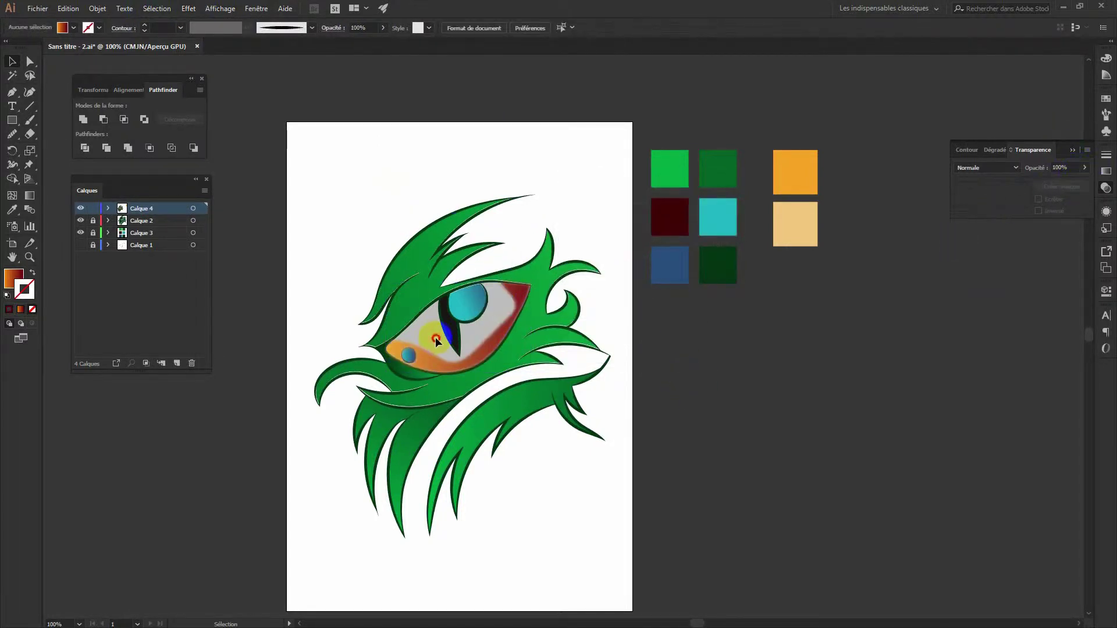
Unlock and activate the overlay's layer, Calque 4, and expand its object list
click(372, 344)
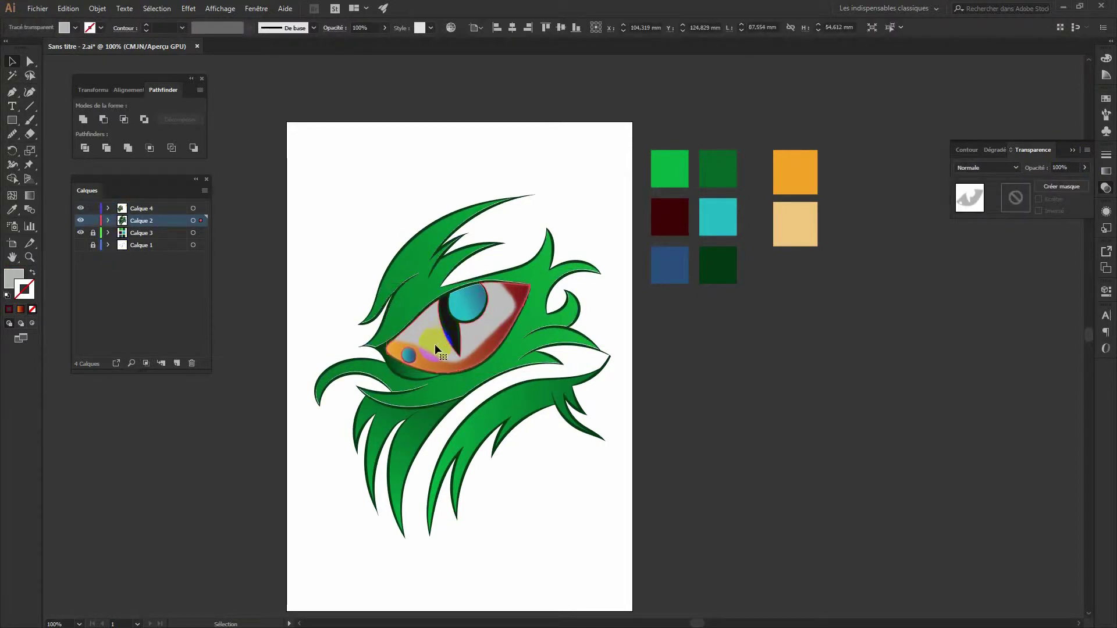
click(94, 208)
click(145, 208)
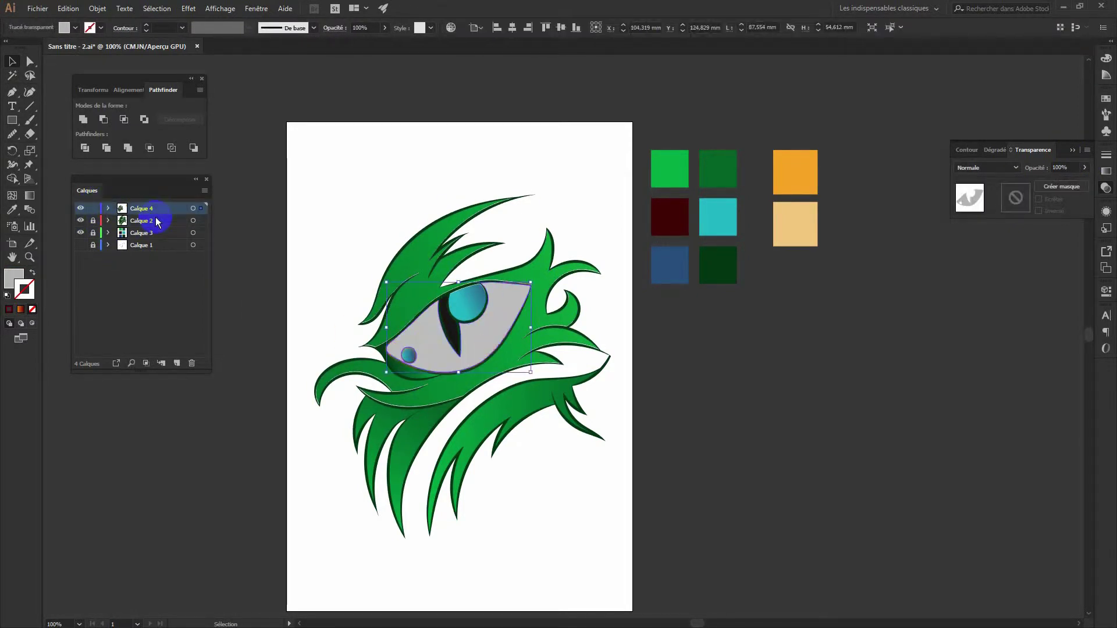
click(108, 208)
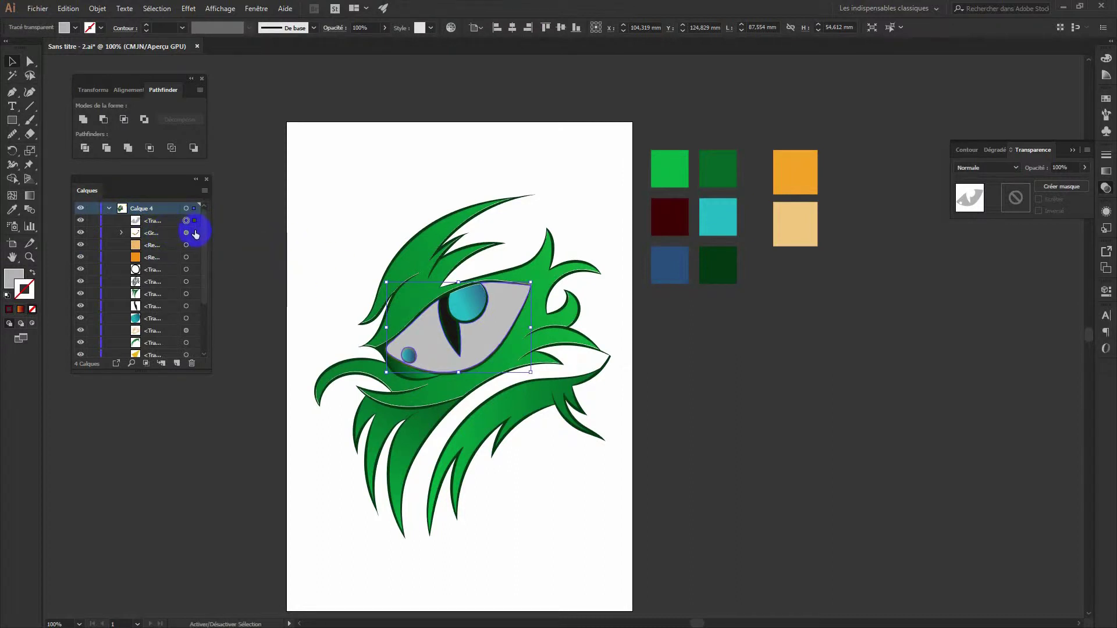
click(186, 220)
Try merging the eye group with Pathfinder Fusion, undo it, and fill the eye white
click(105, 131)
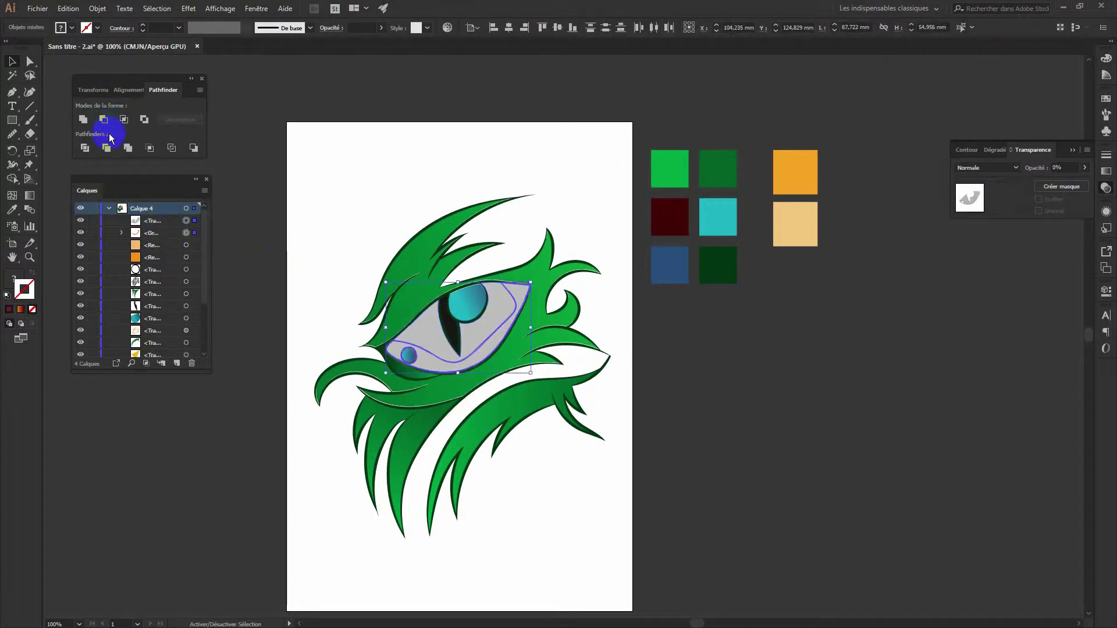
click(128, 148)
key(ctrl+z)
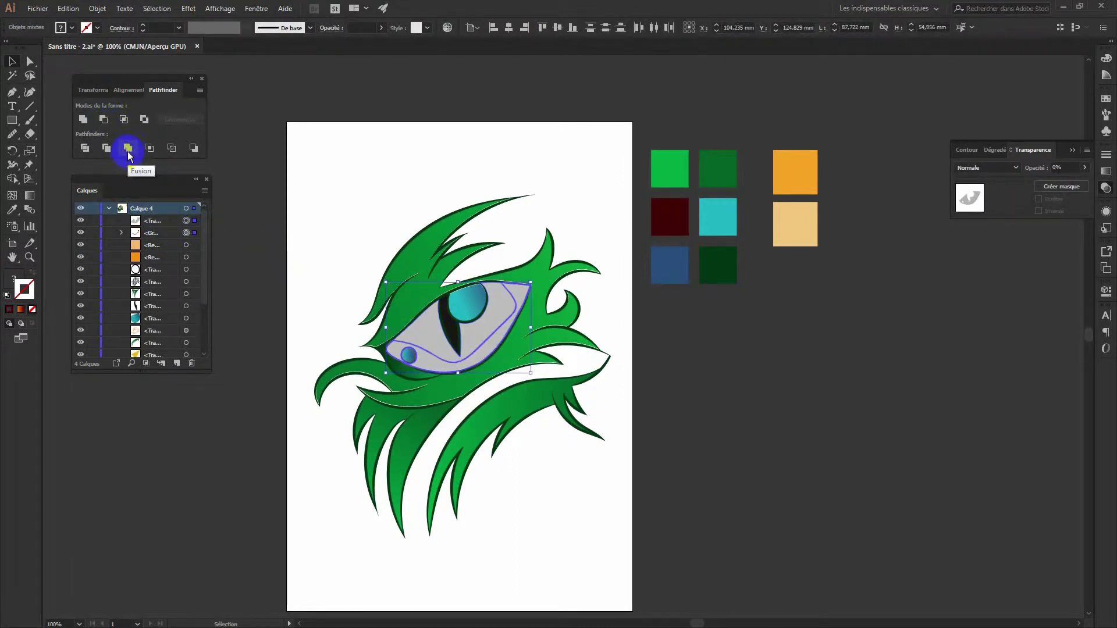
double_click(14, 278)
drag(444, 244, 422, 247)
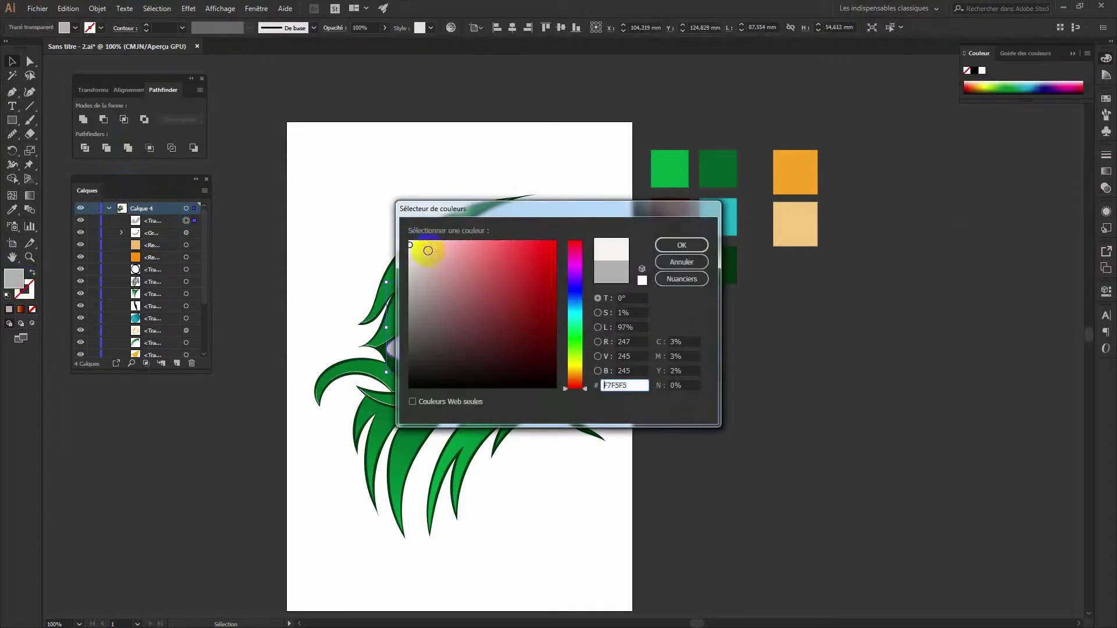
click(678, 244)
Try Incrustation and Produit on the white eye, undo those changes, and set opacity to 84%
click(1105, 187)
click(987, 168)
click(991, 281)
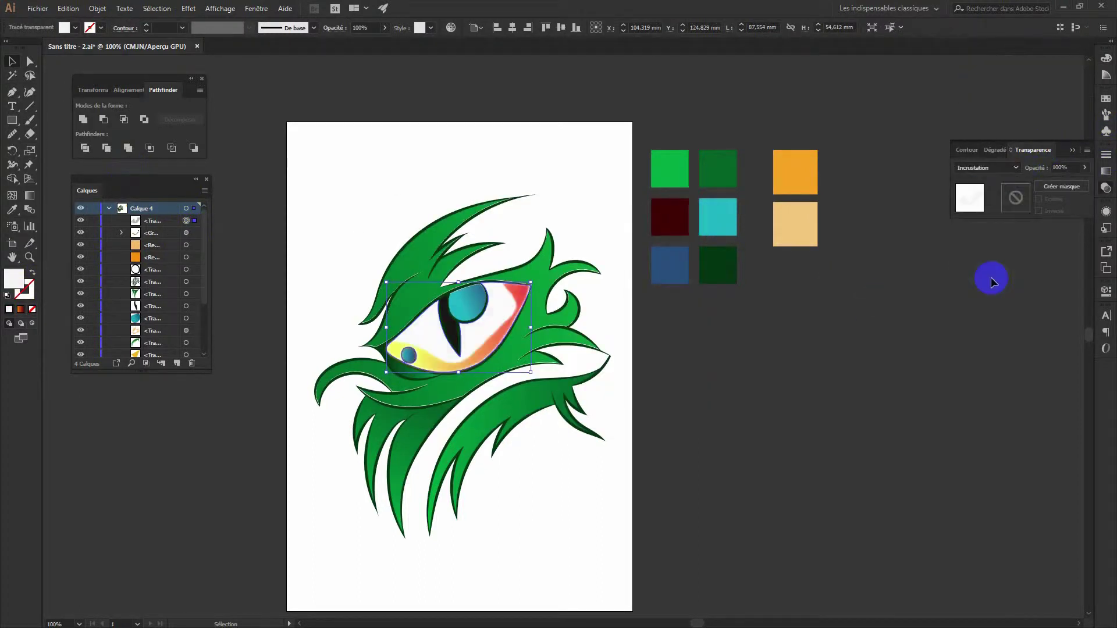
click(987, 167)
click(997, 257)
click(987, 168)
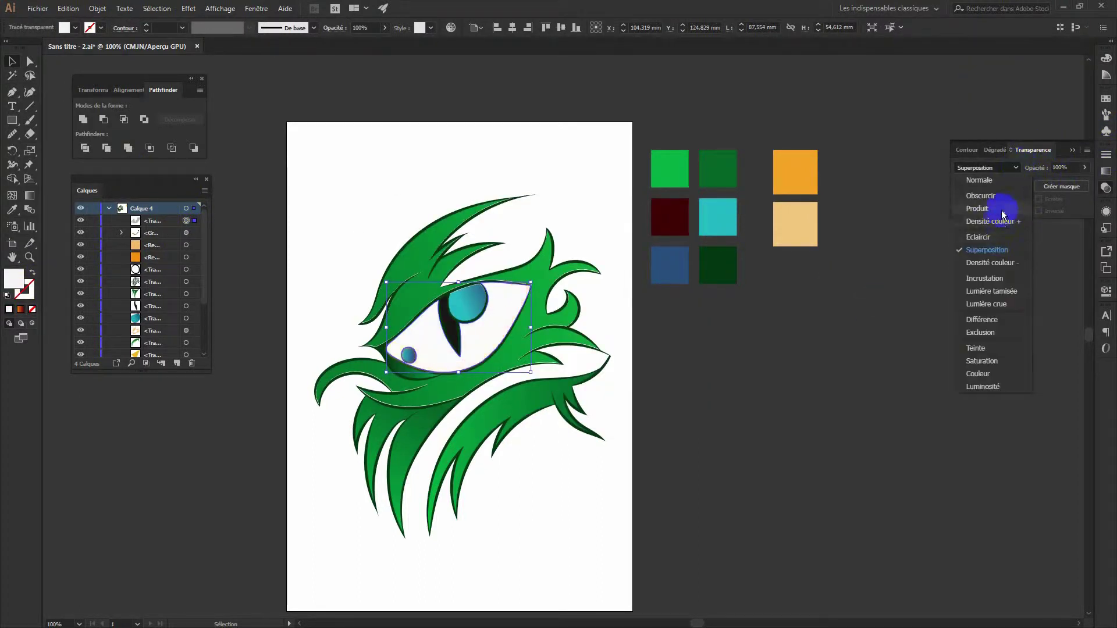
click(995, 198)
key(ctrl+z)
key(ctrl+z)
key(ctrl+z)
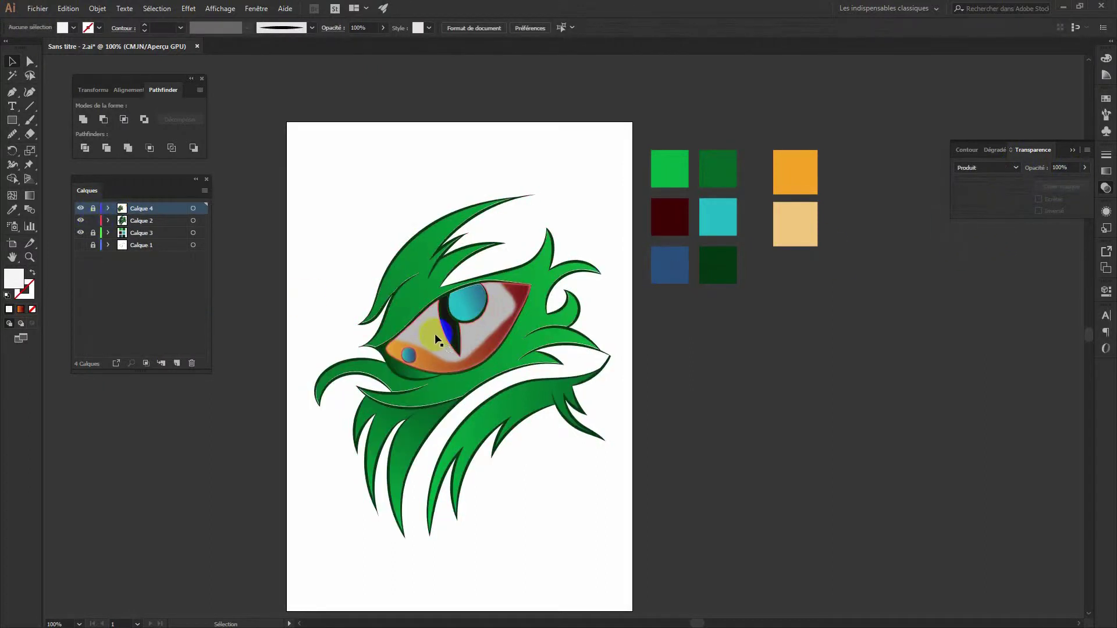
key(ctrl+z)
drag(1057, 185, 1076, 181)
click(924, 314)
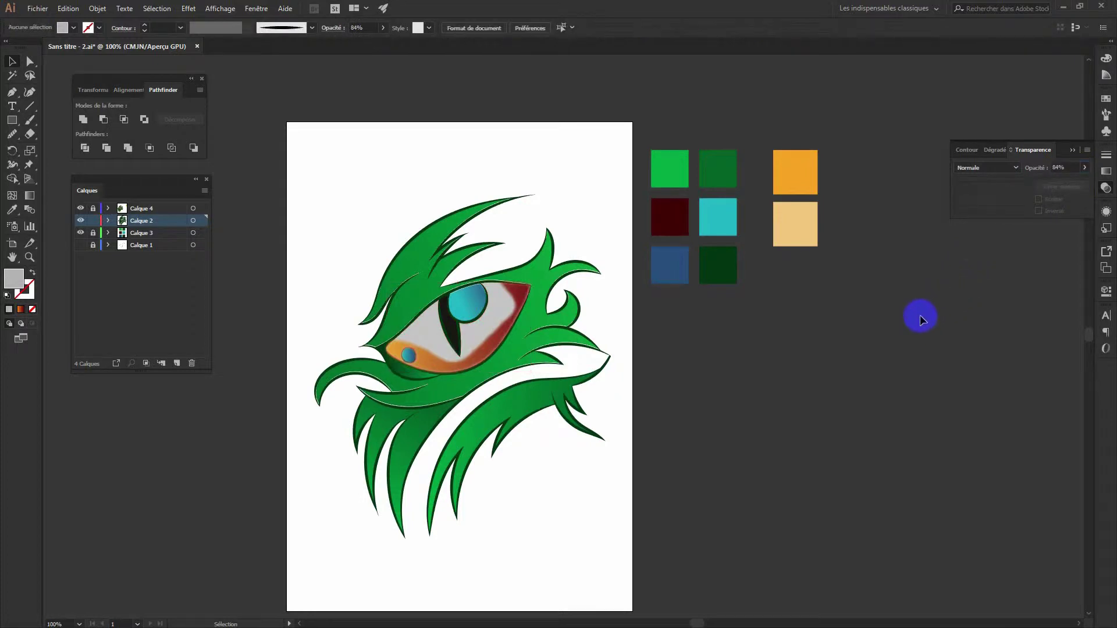
Fill the cyan iris circle with light orange
click(482, 321)
click(806, 224)
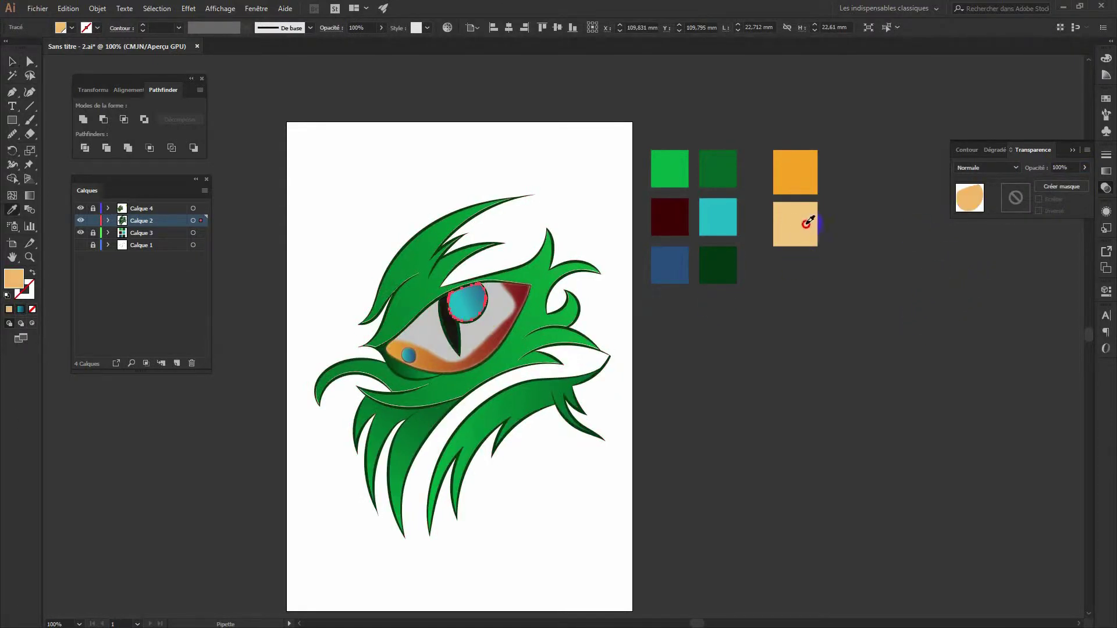
click(11, 61)
click(468, 301)
click(795, 218)
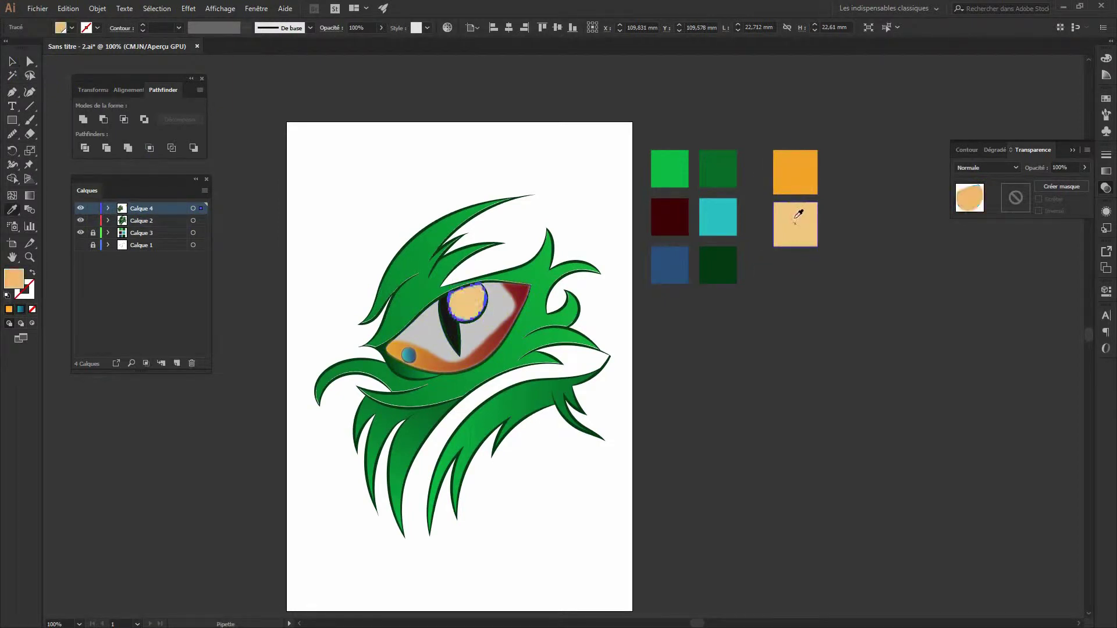
Give the iris a linear gradient with a light orange left stop
click(999, 149)
click(962, 169)
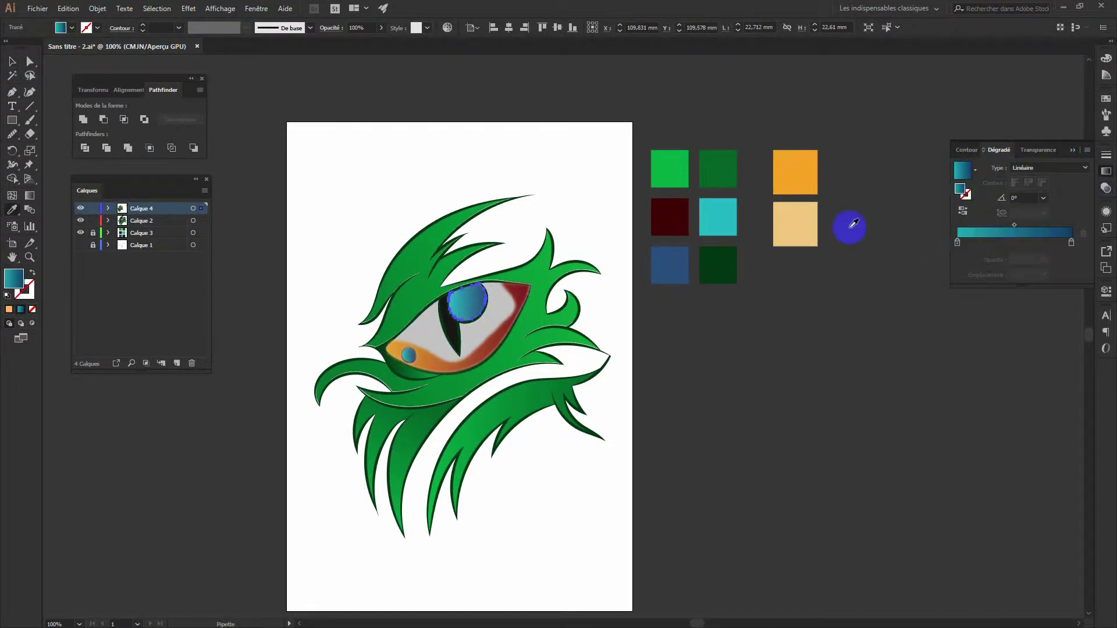
double_click(957, 242)
click(915, 304)
click(942, 326)
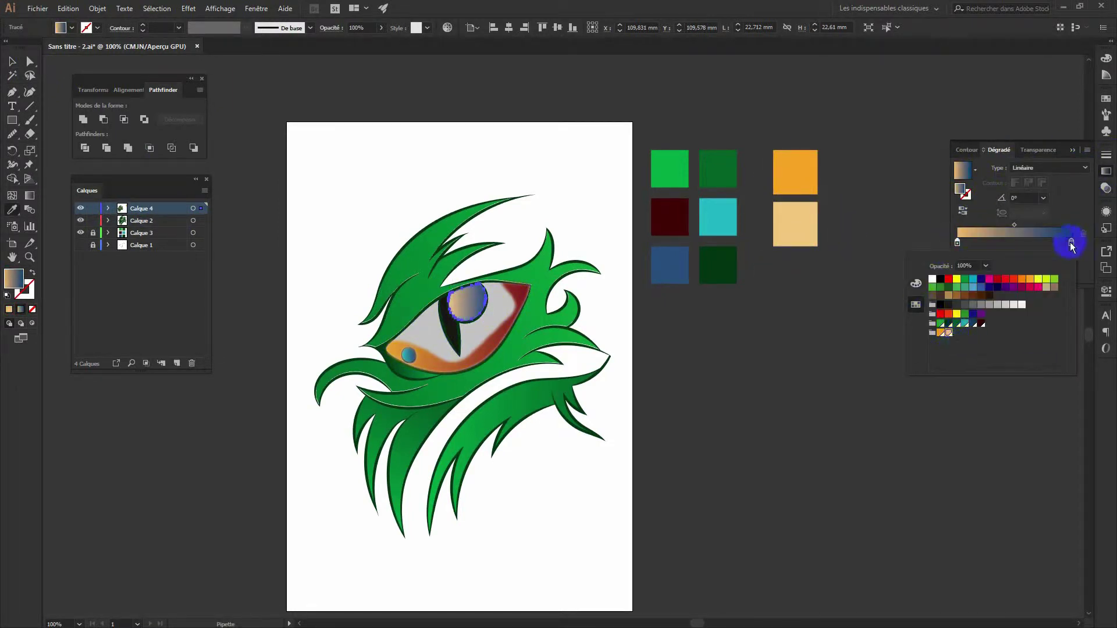
Make the gradient's right stop orange and deselect the iris
click(1070, 243)
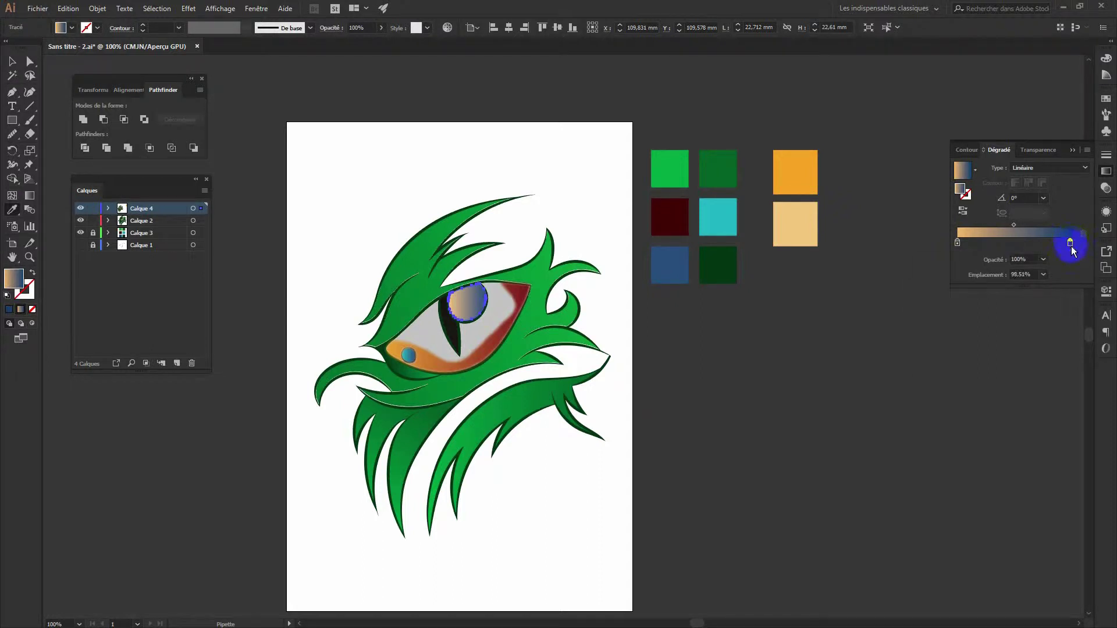
double_click(1070, 241)
click(942, 333)
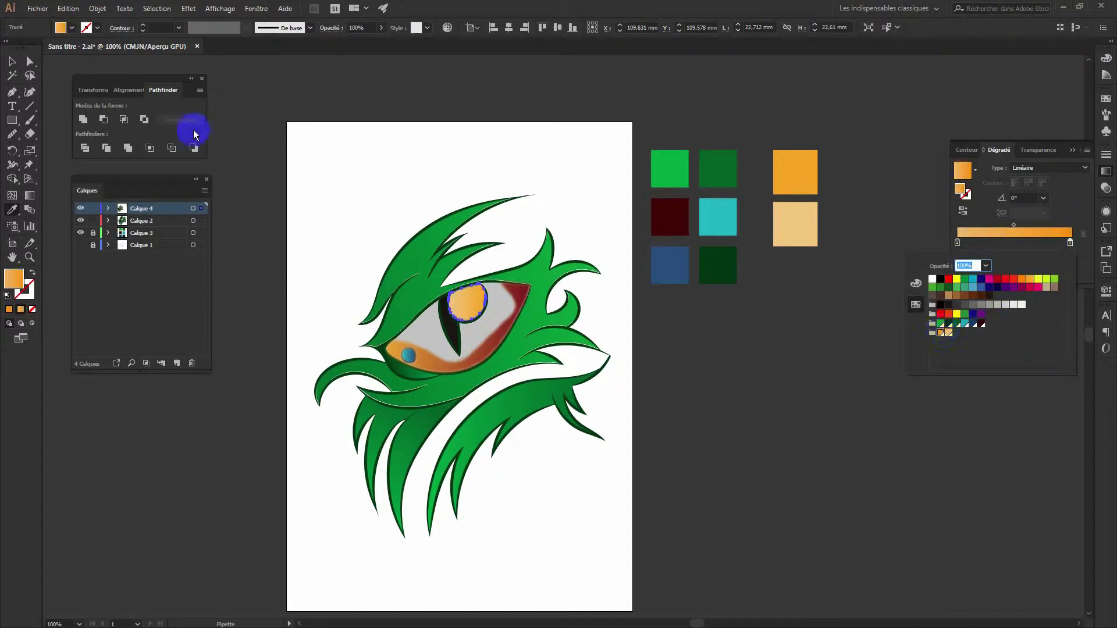
key(Escape)
key(a)
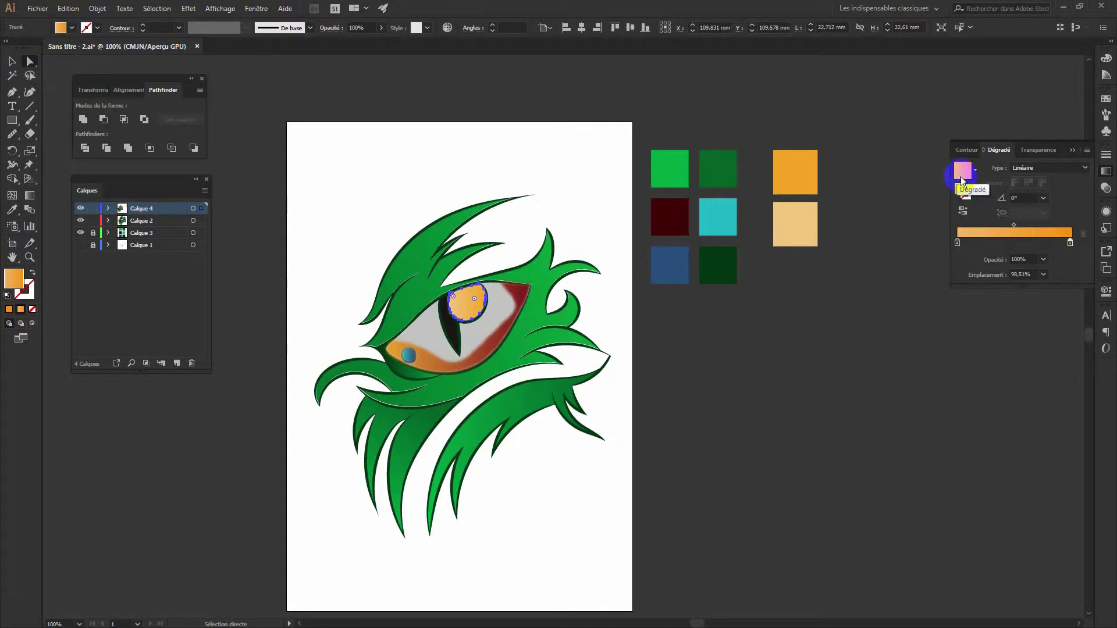
click(698, 393)
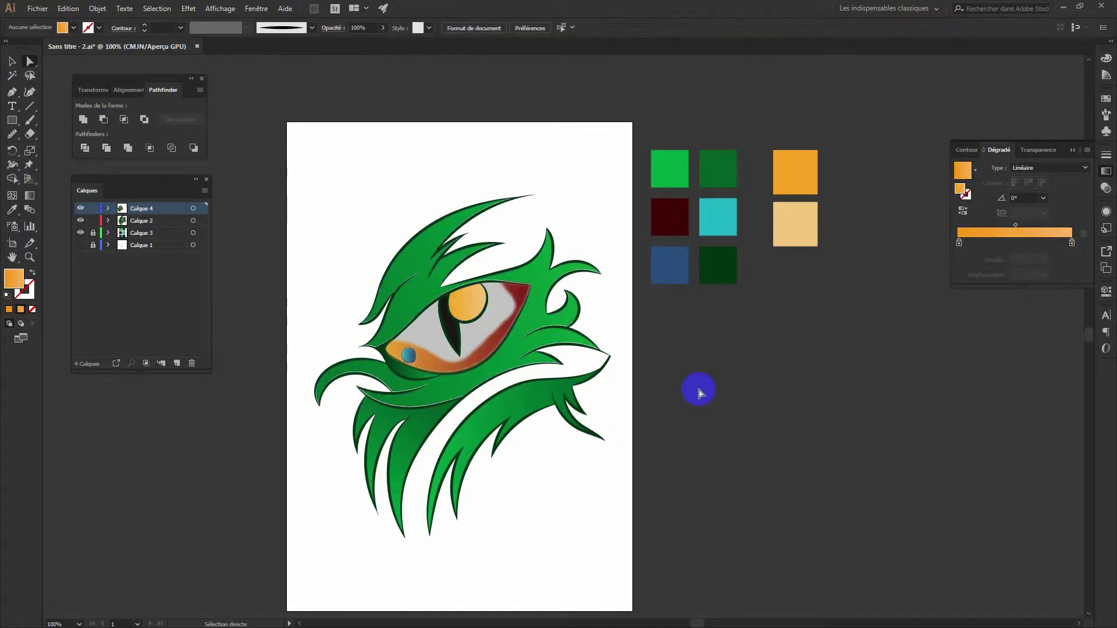
key(ctrl+z)
Zoom in on the eye, sample colour with the Eyedropper, and select the outline path
key(ctrl+shift+z)
key(i)
key(ctrl+plus)
key(ctrl+plus)
key(ctrl+plus)
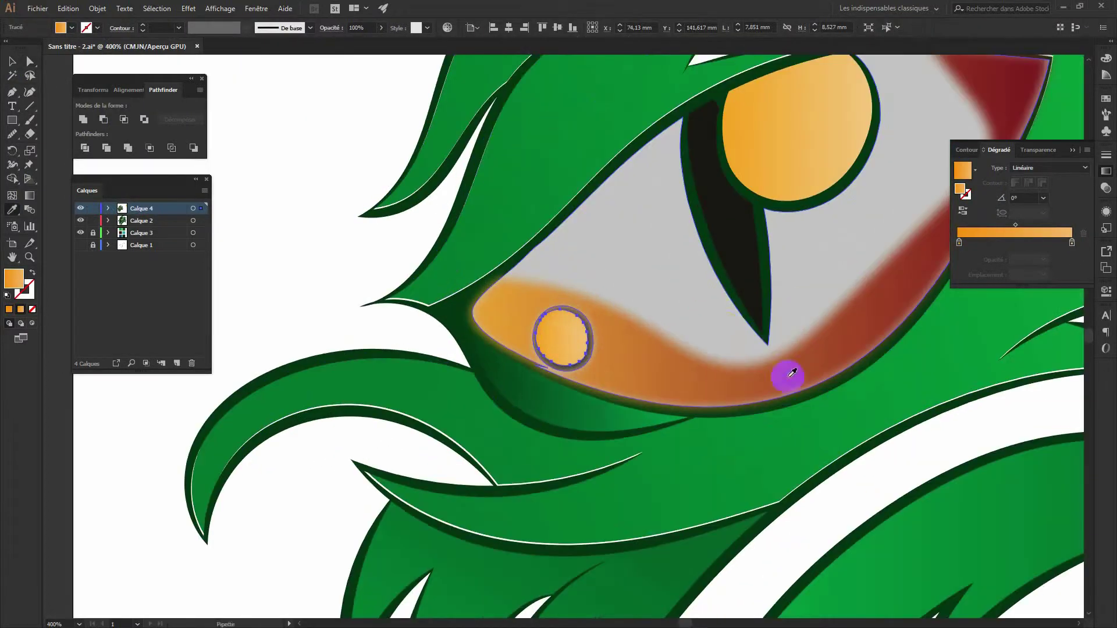
drag(782, 220, 574, 299)
click(11, 60)
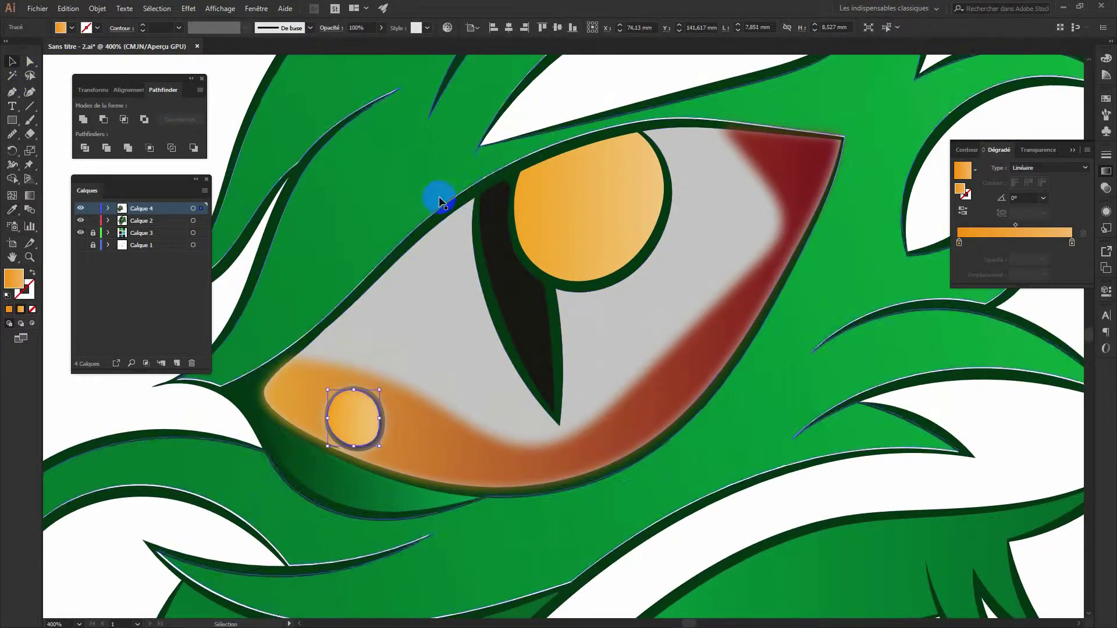
click(441, 200)
Fill the outline path near-black, then zoom out to check the small orange circle
double_click(13, 278)
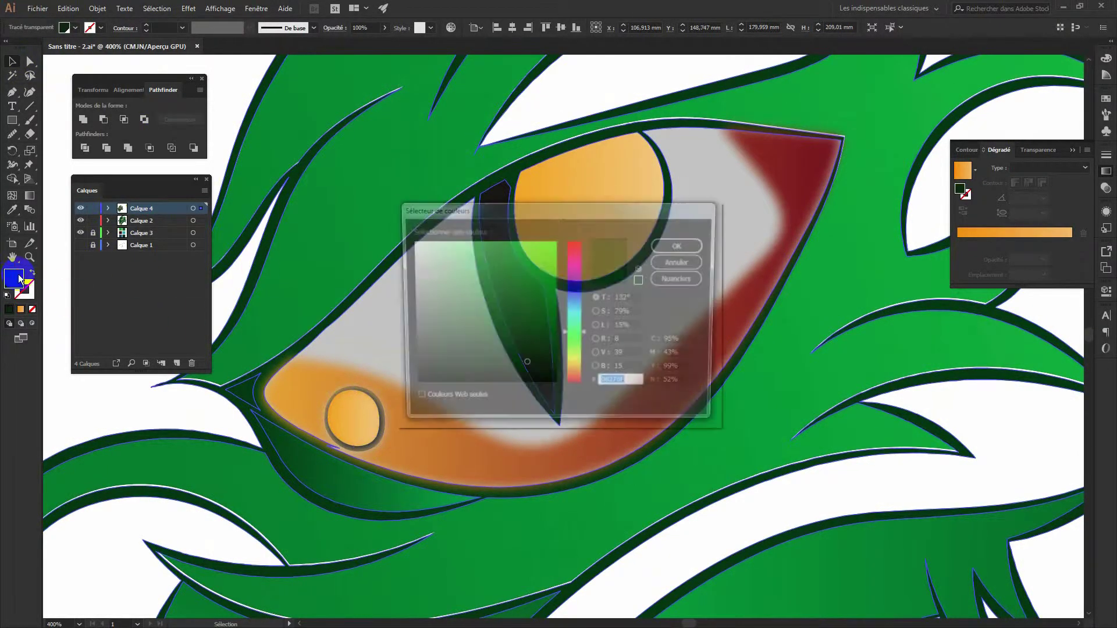
click(413, 377)
click(692, 251)
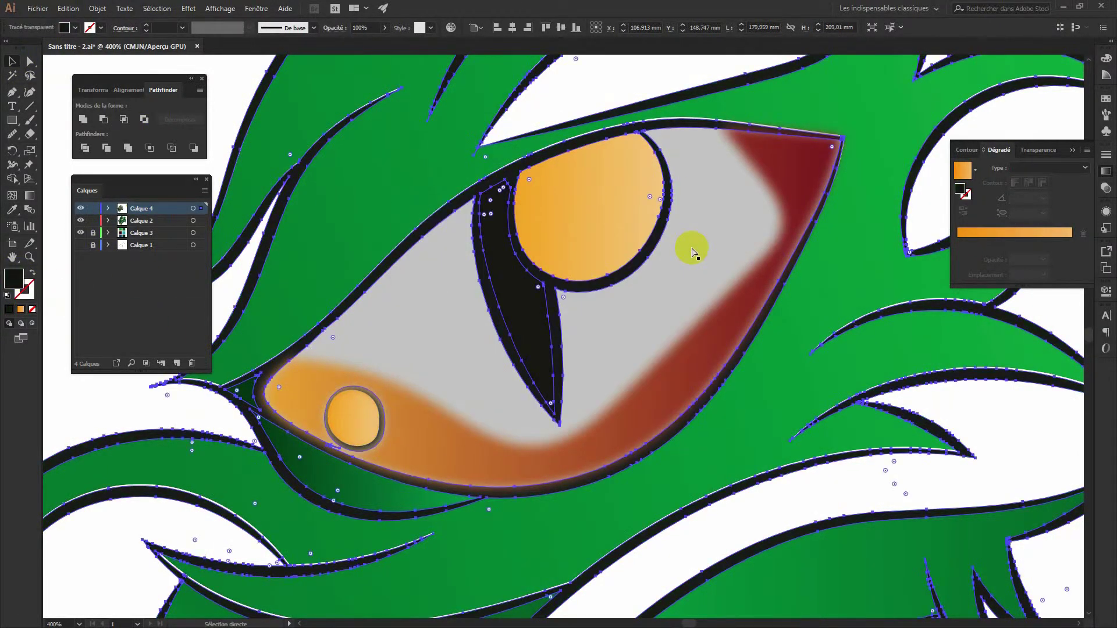
key(ctrl+0)
click(857, 410)
key(ctrl+minus)
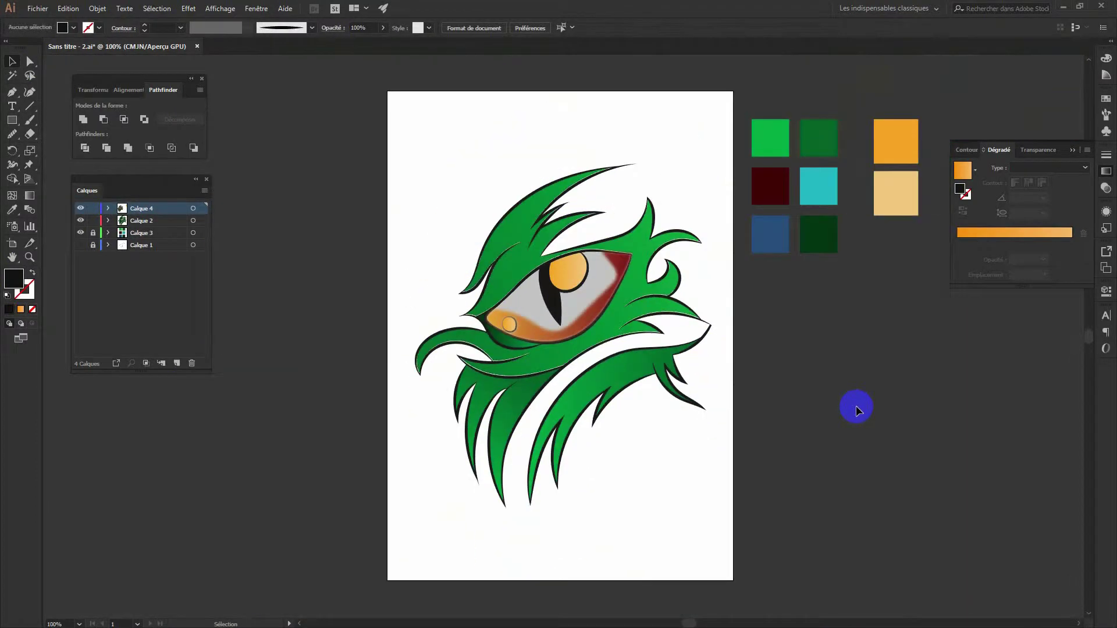
click(509, 323)
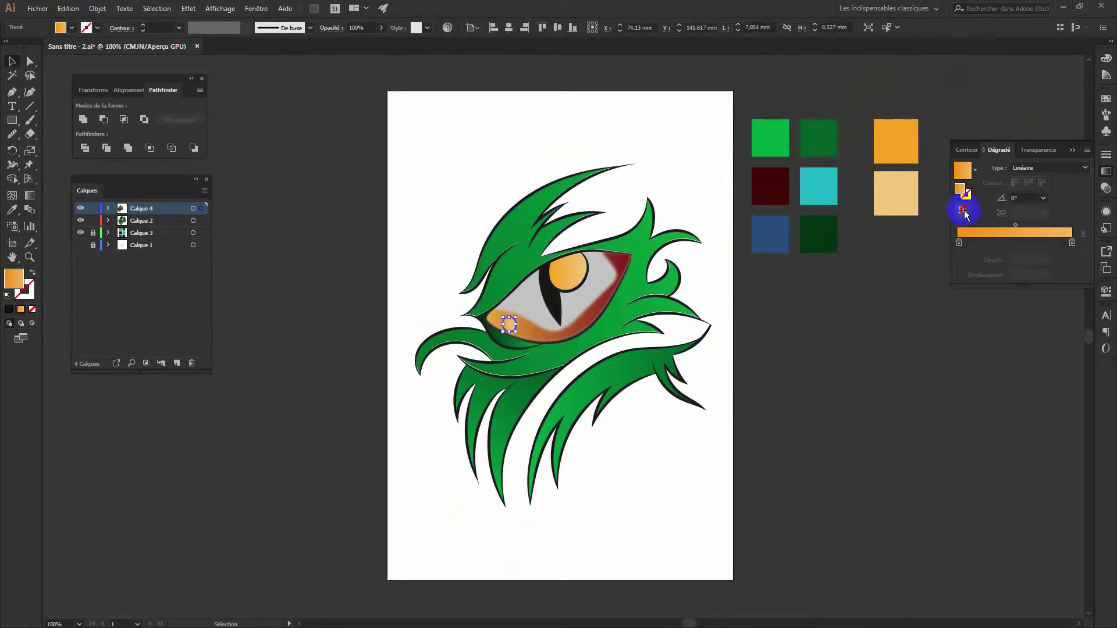
click(851, 338)
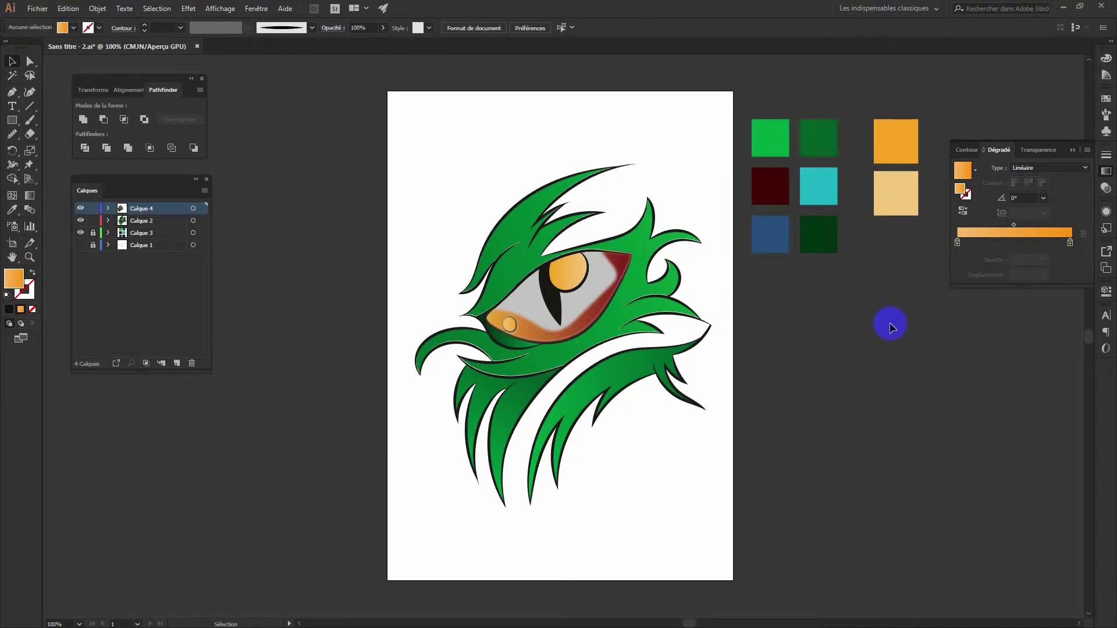
On a new layer, Blob Brush a wavy highlight from the lower rim to the upper corner
click(177, 364)
drag(30, 128, 58, 128)
key(ctrl+plus)
key(ctrl+plus)
key(ctrl+plus)
mouse_move(421, 265)
mouse_down()
mouse_move(587, 320)
mouse_move(672, 222)
mouse_up()
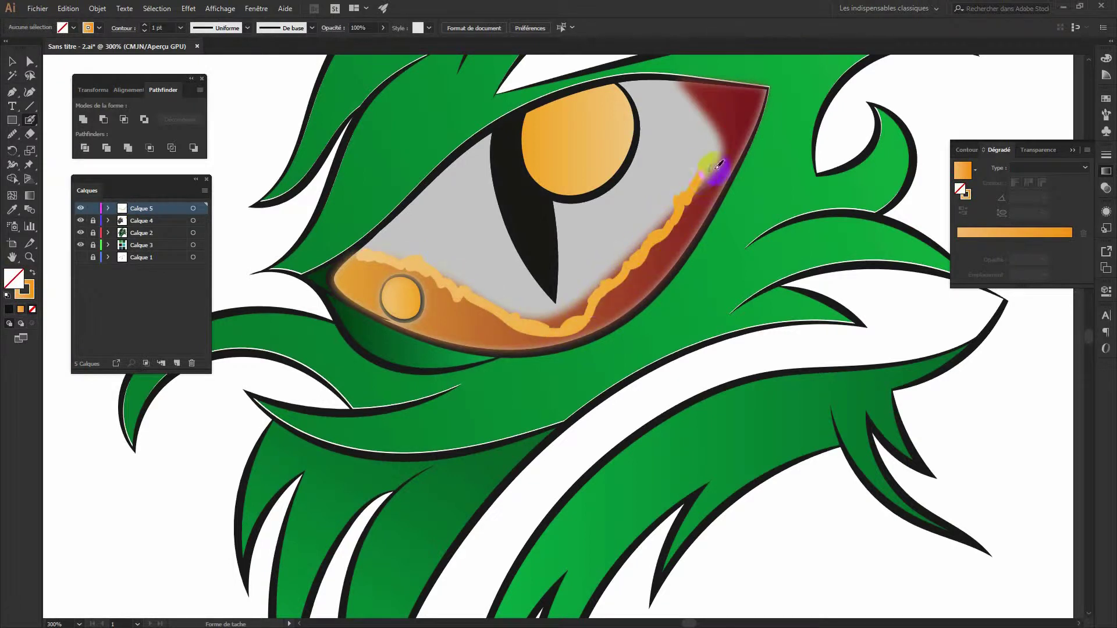
drag(721, 140, 674, 82)
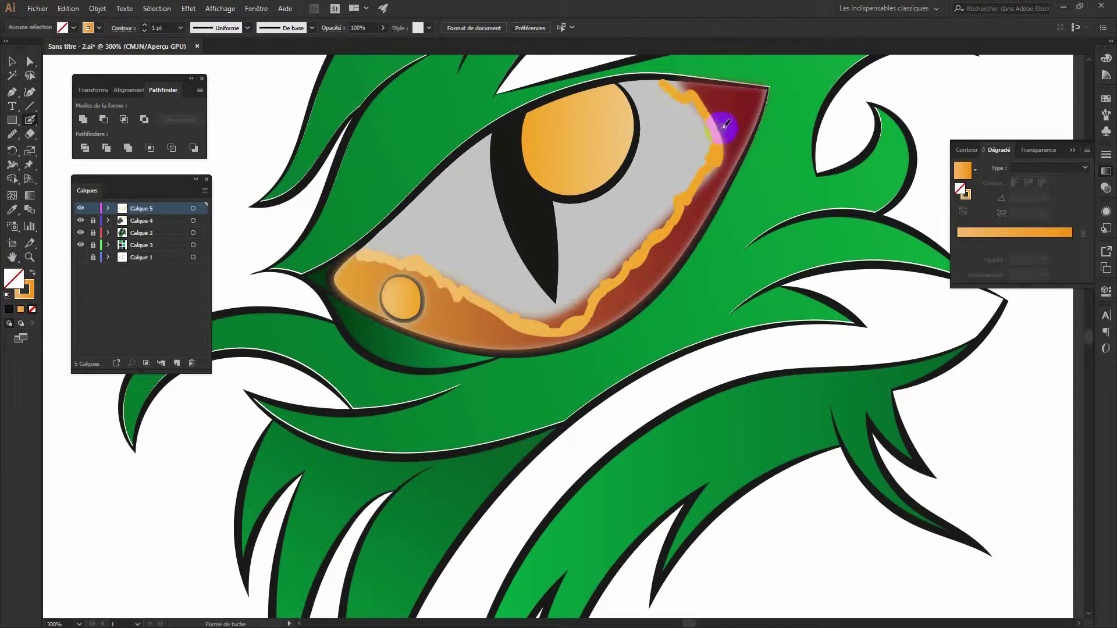
Expand the highlight with Objet > Décomposer and eyedrop a white fill onto it
click(97, 8)
key(Escape)
key(v)
click(98, 8)
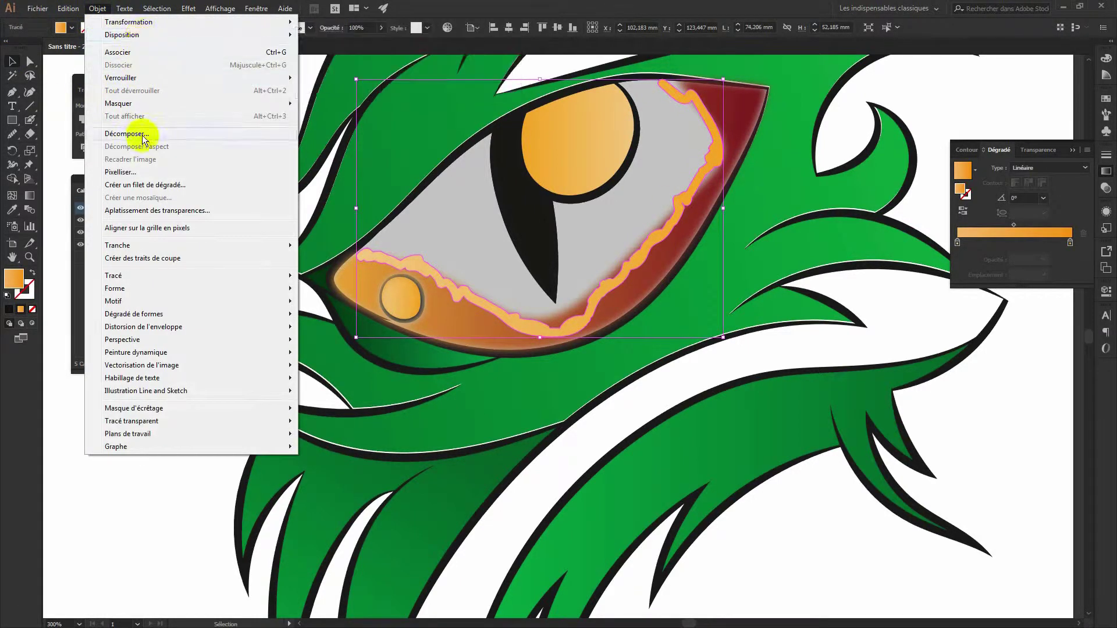
click(140, 134)
click(544, 387)
key(i)
click(492, 331)
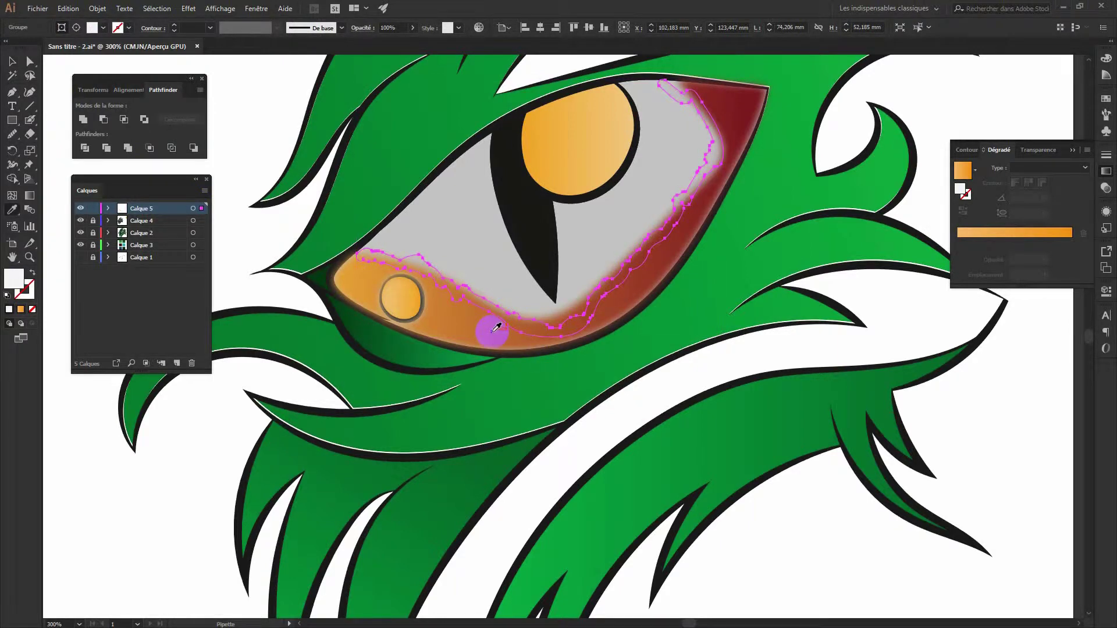
Try Produit blending on the highlight, then return it to Normale
click(1033, 149)
click(1015, 167)
click(1000, 187)
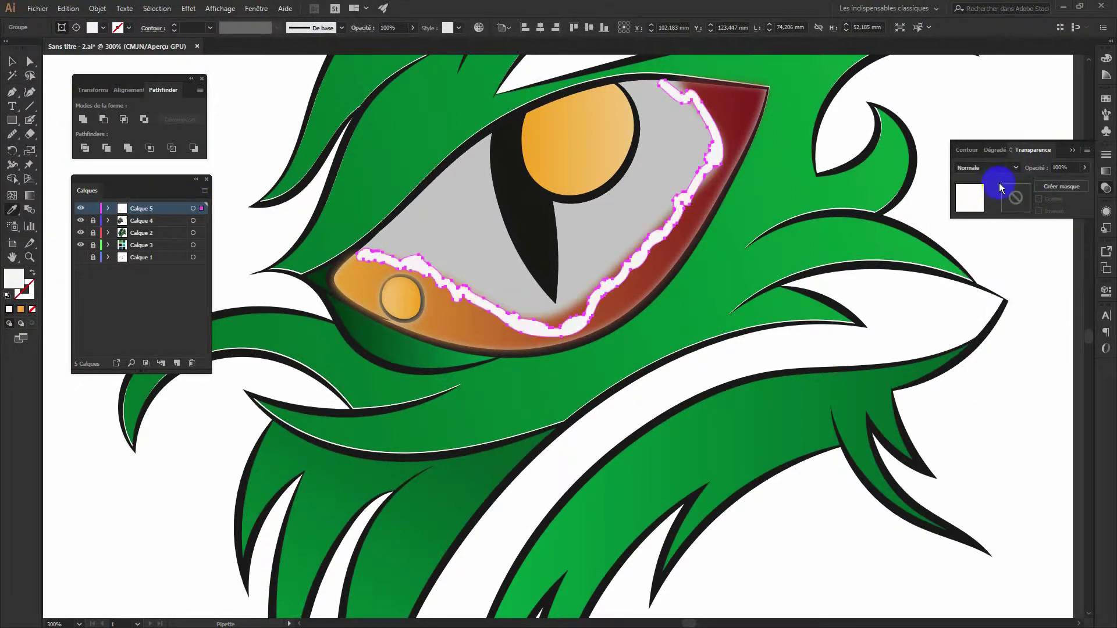
click(449, 319)
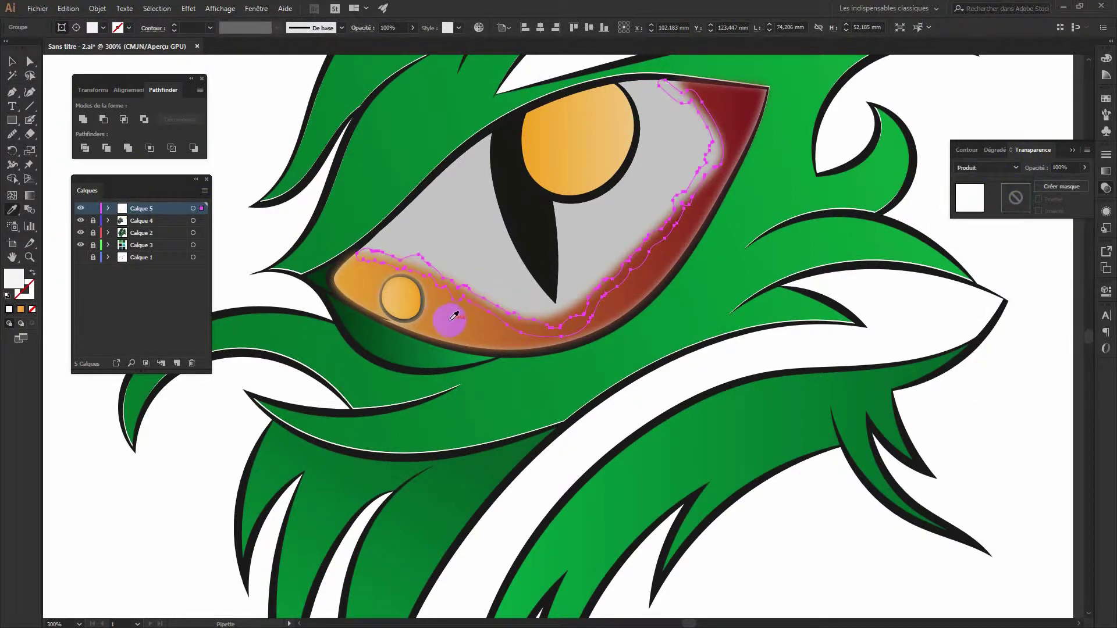
click(97, 8)
click(117, 87)
click(986, 167)
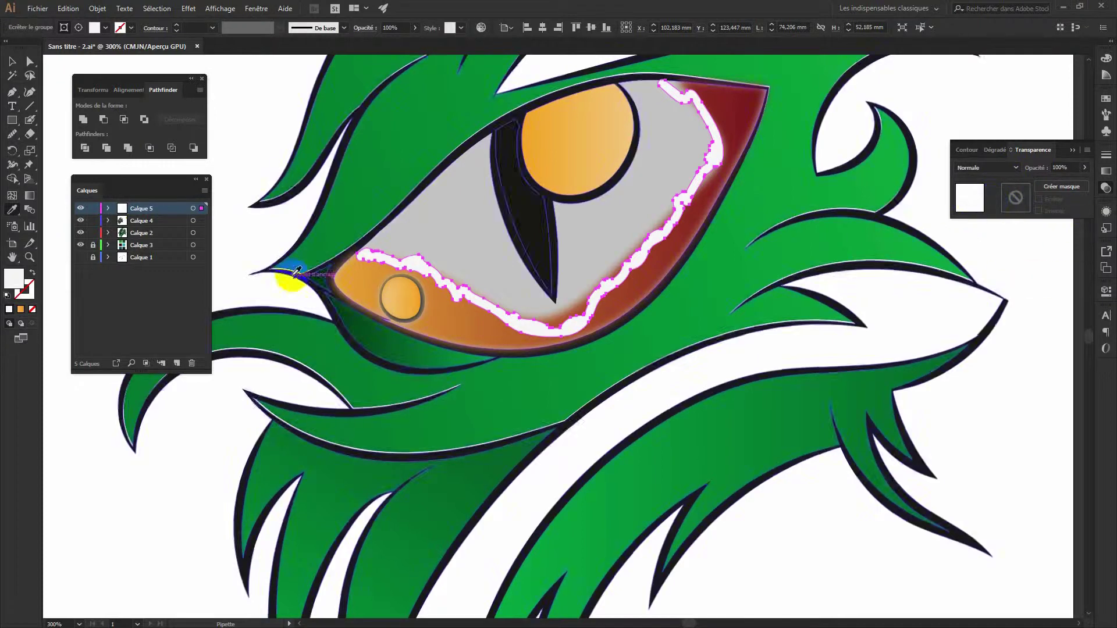
Give the highlight a linear gradient with a red left stop, ending all orange
click(996, 150)
click(962, 170)
click(957, 243)
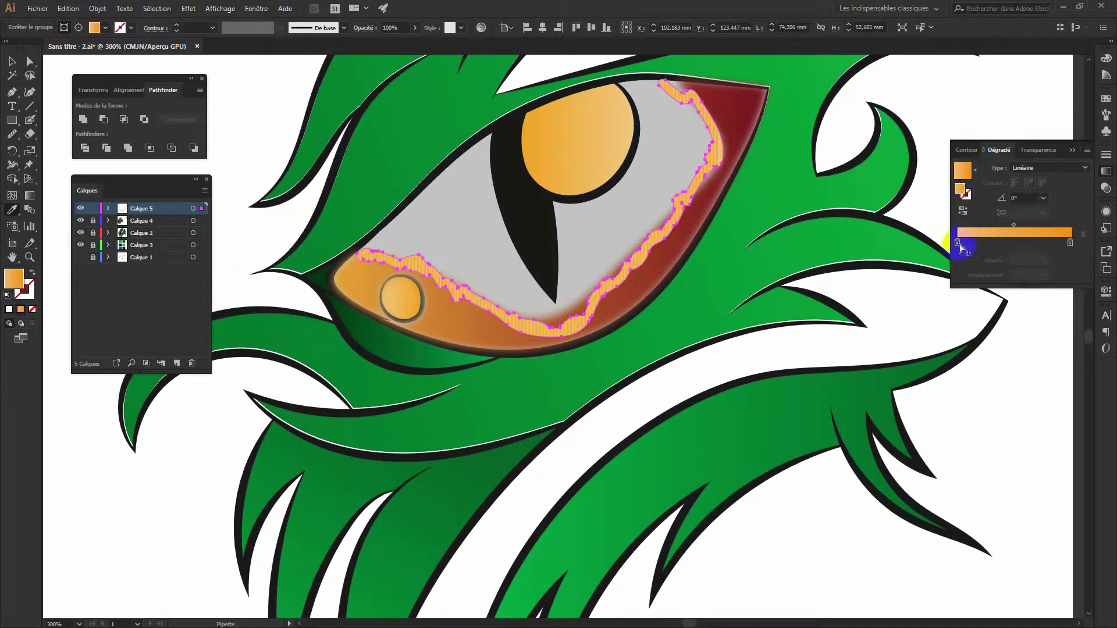
double_click(958, 243)
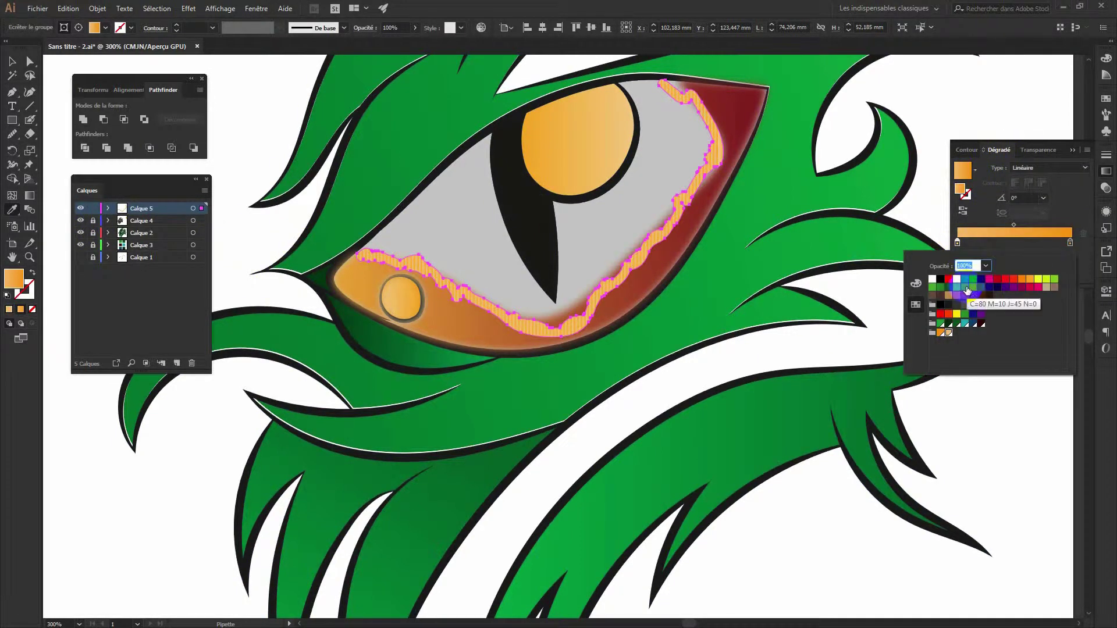
click(997, 282)
double_click(1068, 242)
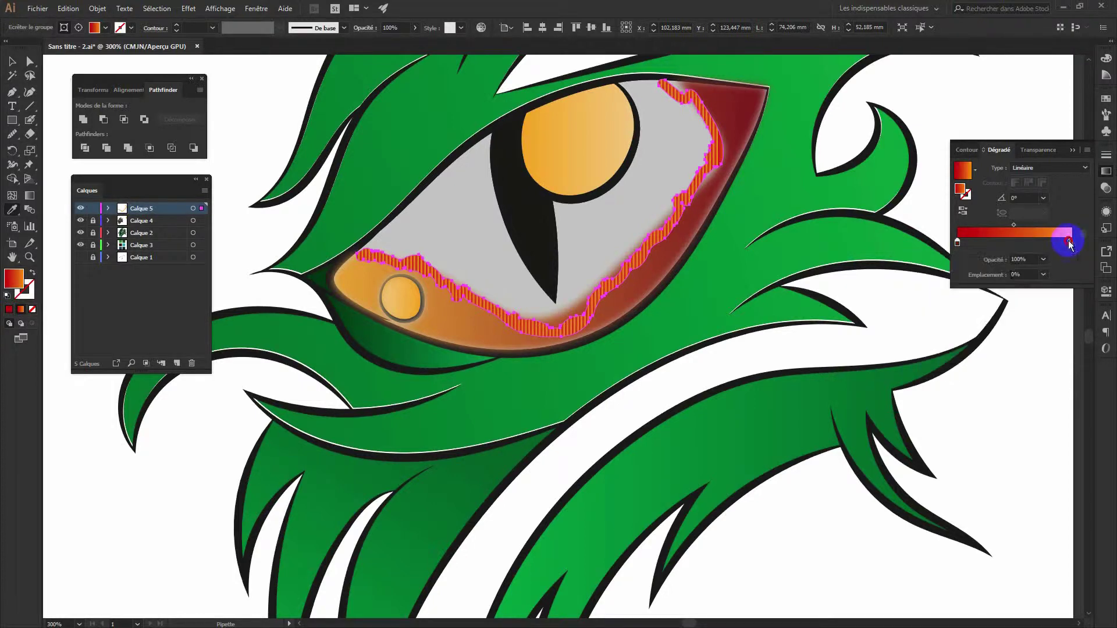
click(947, 334)
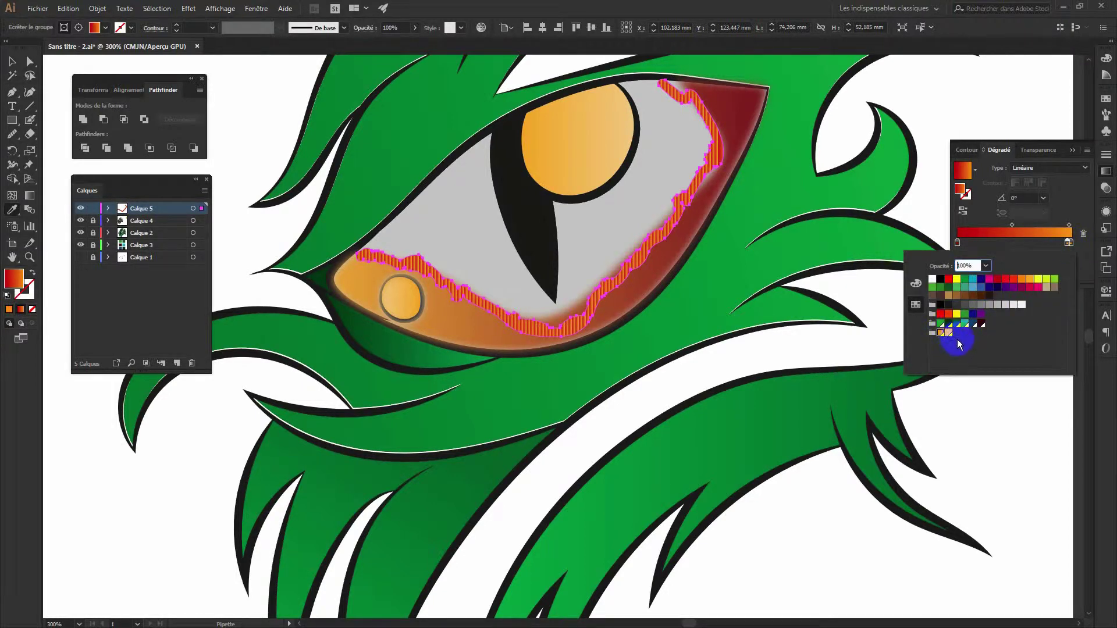
click(155, 99)
click(30, 60)
Blob Brush extra highlight at the eye's upper corner
key(v)
click(248, 123)
click(30, 121)
drag(720, 153, 674, 84)
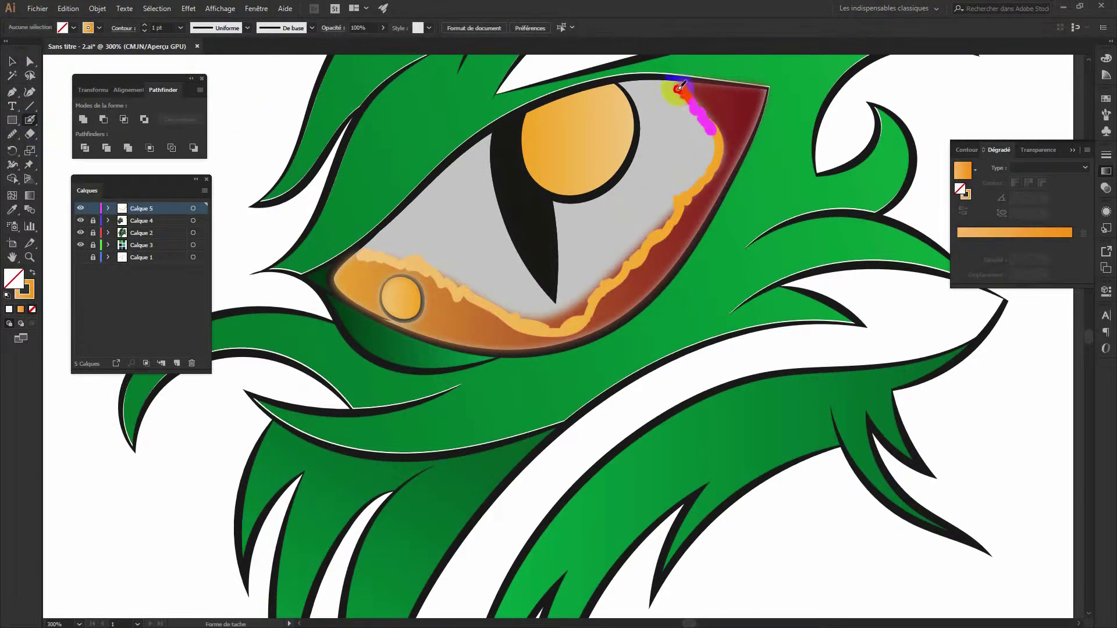
Apply a gradient to the highlight stroke: red left stop and a magenta-adjusted right stop
click(607, 295)
click(1105, 170)
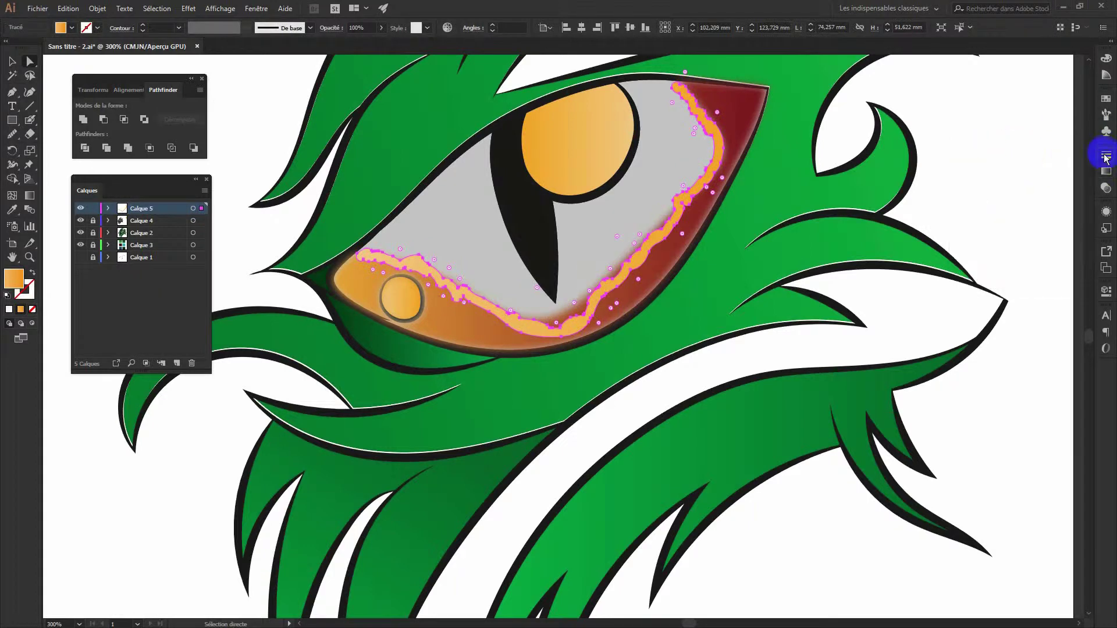
click(957, 243)
double_click(957, 243)
click(948, 279)
double_click(1070, 242)
click(1007, 283)
click(915, 284)
drag(1022, 300, 972, 316)
click(99, 79)
Recolour the highlight gradient from swatches: orange left stop, dark maroon right stop
key(ctrl+0)
click(458, 135)
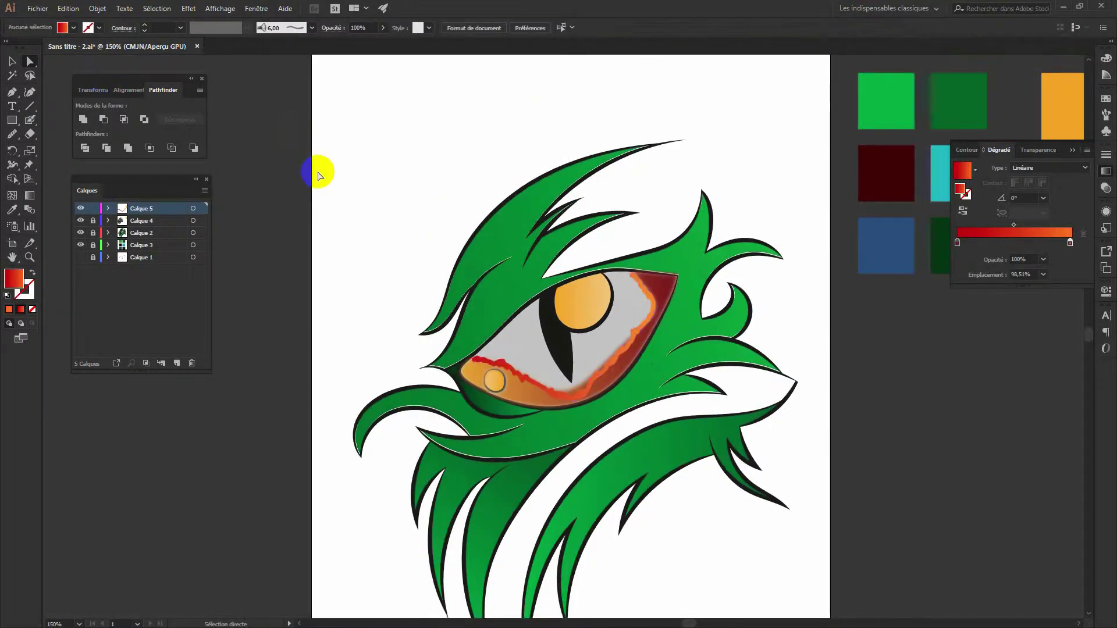
click(12, 61)
click(537, 384)
key(i)
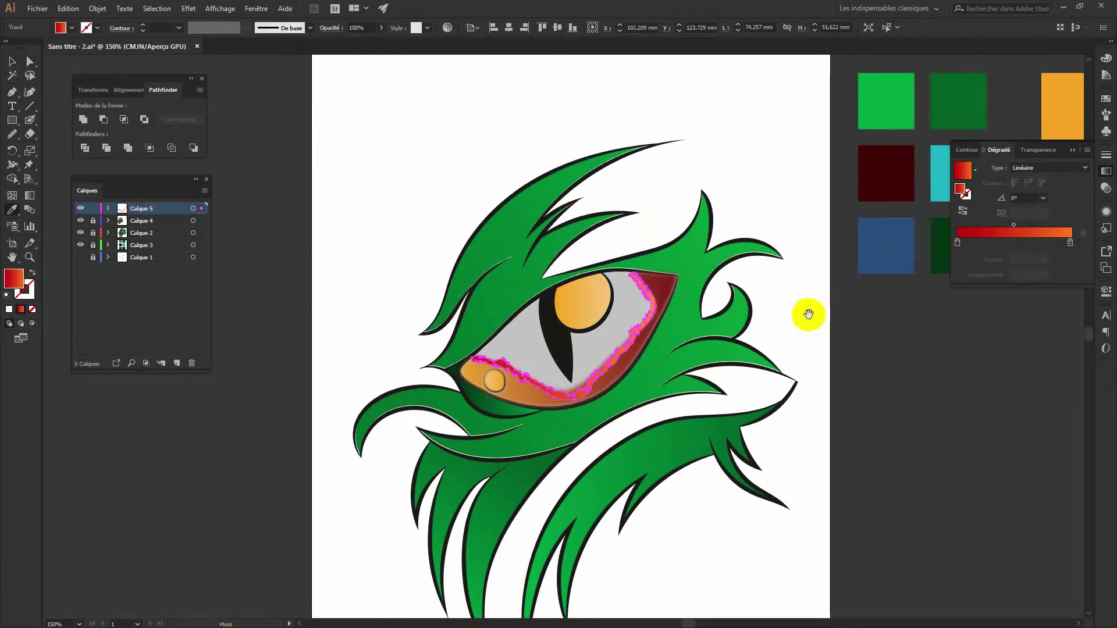
drag(808, 314, 608, 328)
double_click(957, 242)
click(916, 304)
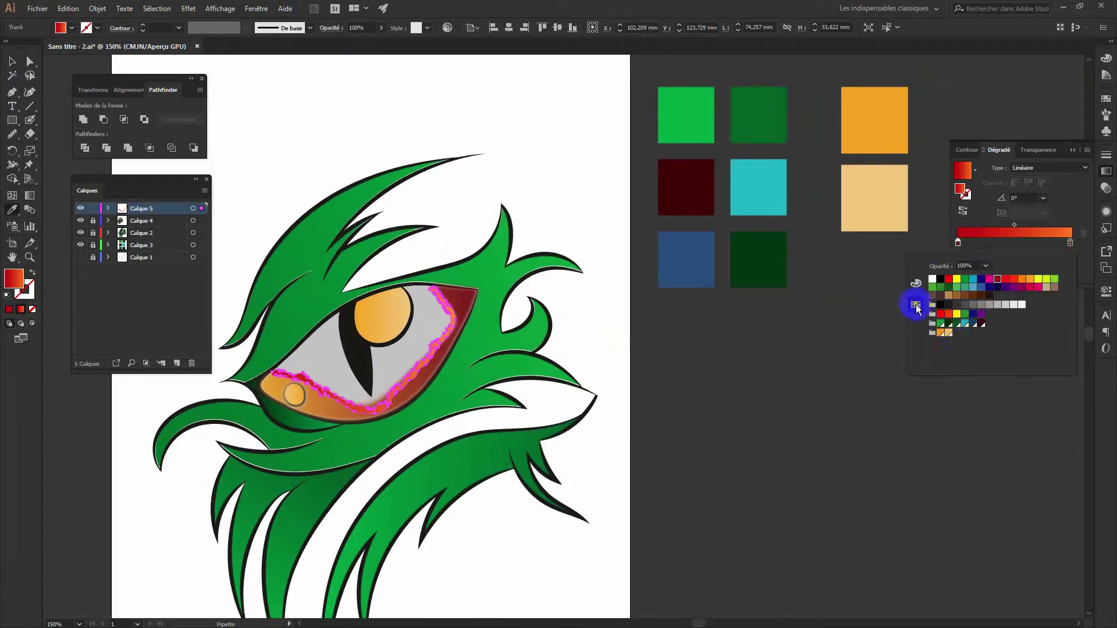
click(949, 334)
click(982, 324)
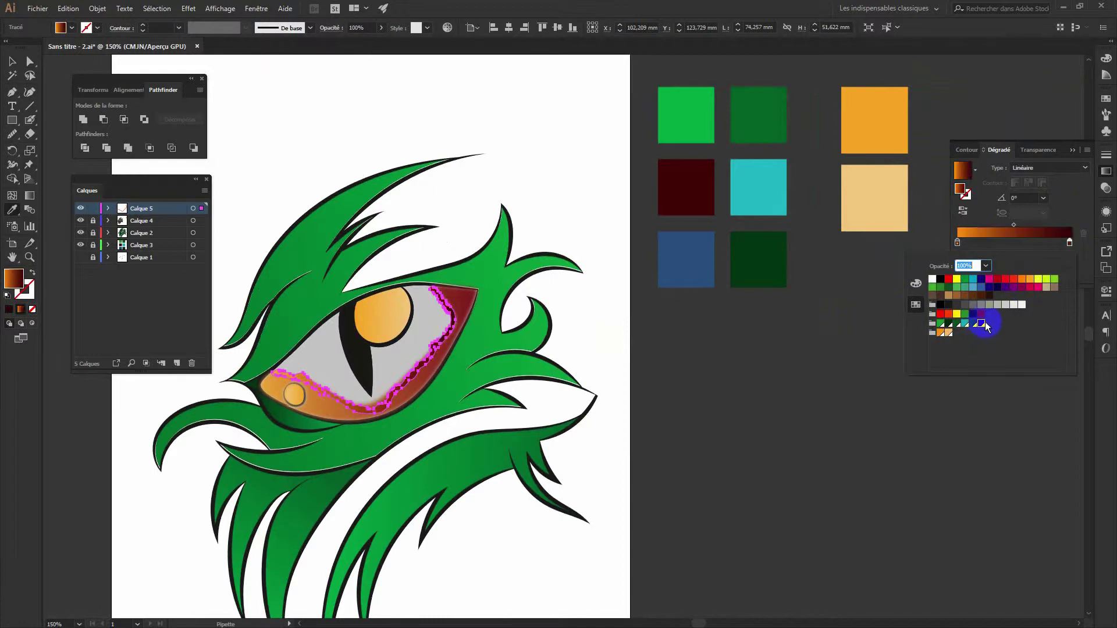
click(167, 82)
Change the highlight gradient's right stop to bright red
key(v)
click(664, 349)
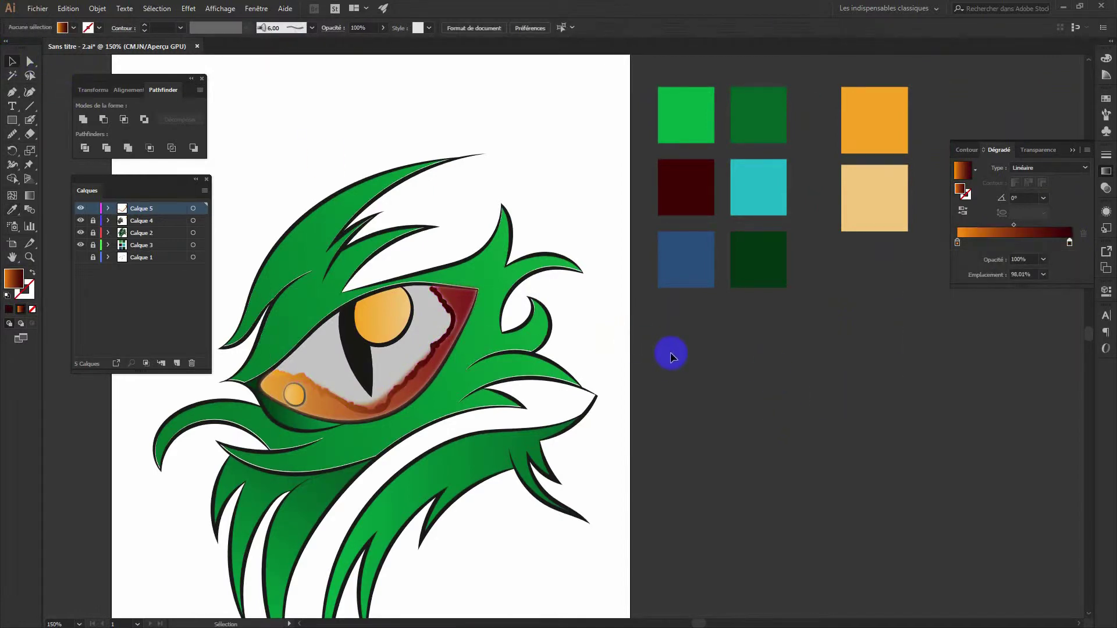
key(ctrl+plus)
key(ctrl+plus)
scroll(744, 294, left, 5)
scroll(743, 294, down, 3)
click(529, 279)
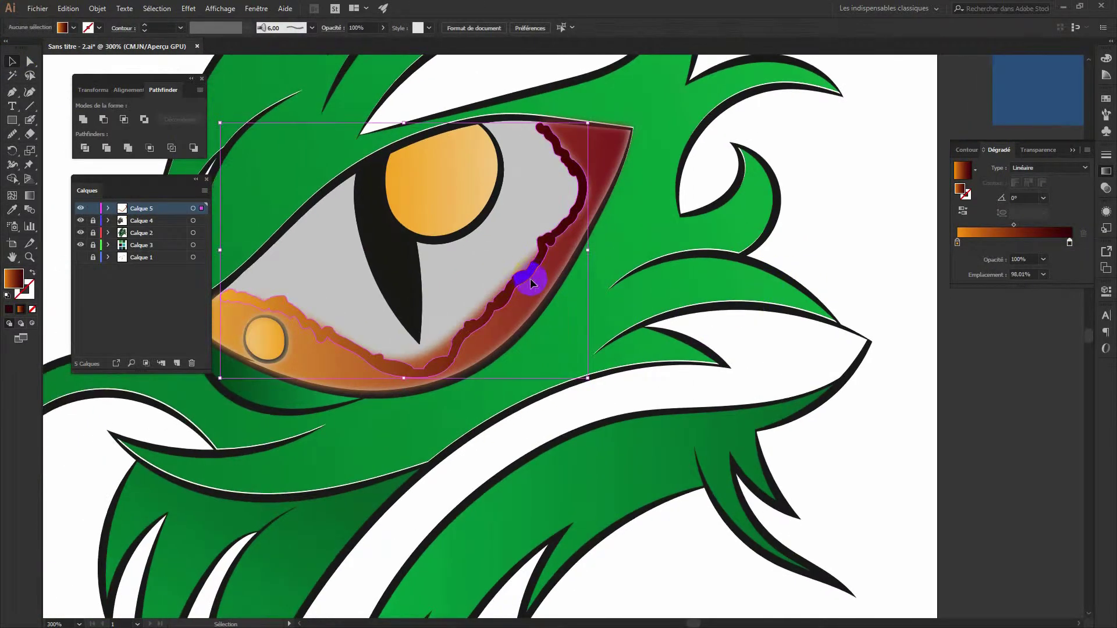
click(964, 172)
double_click(1069, 242)
click(1008, 285)
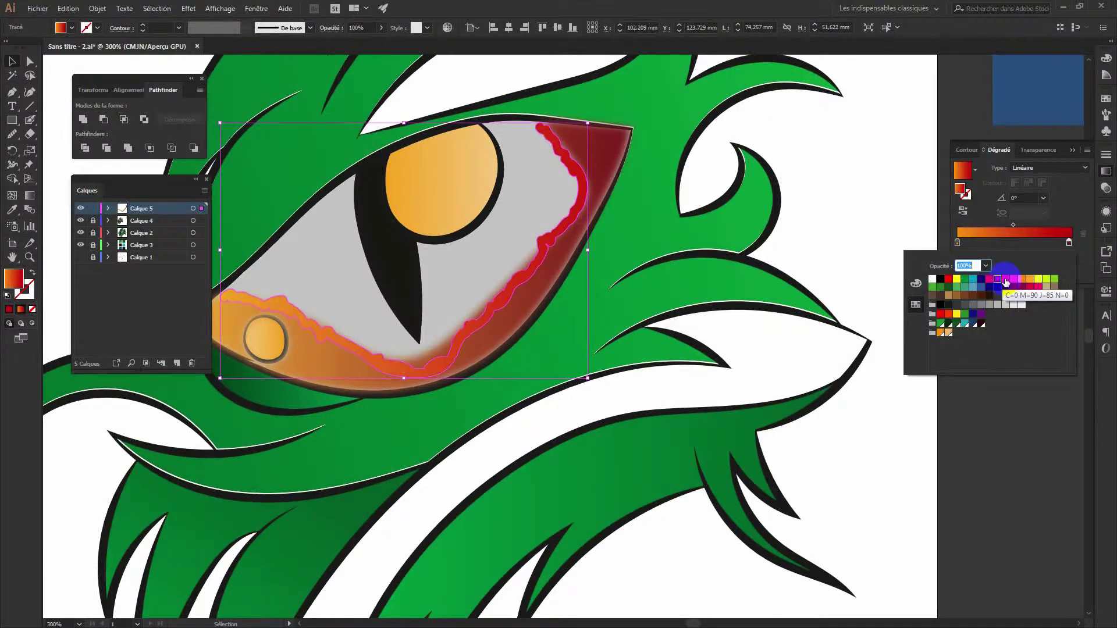
Set the glow stroke's blend mode to Incrustation and preview it on the full page
click(821, 362)
key(ctrl+0)
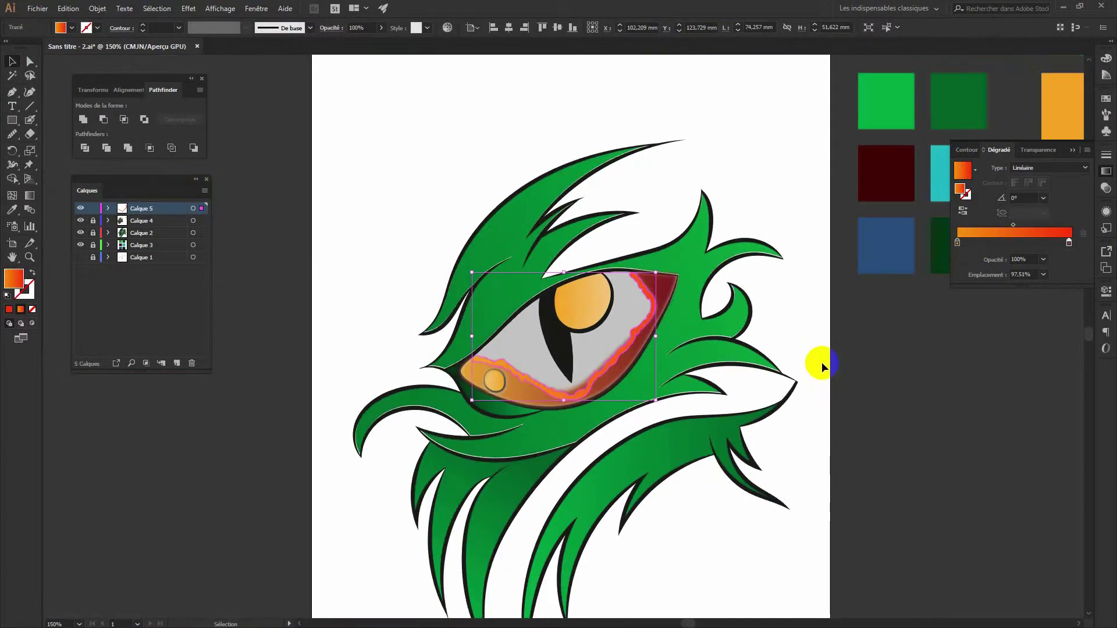
key(ctrl+1)
click(559, 375)
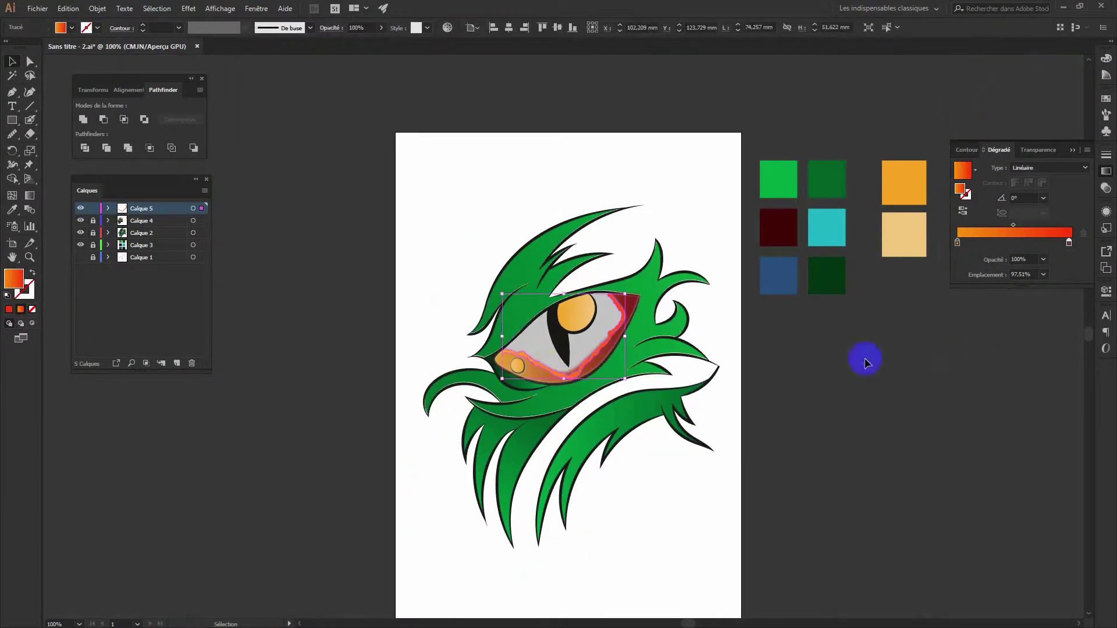
click(1032, 149)
click(988, 168)
click(983, 279)
click(920, 330)
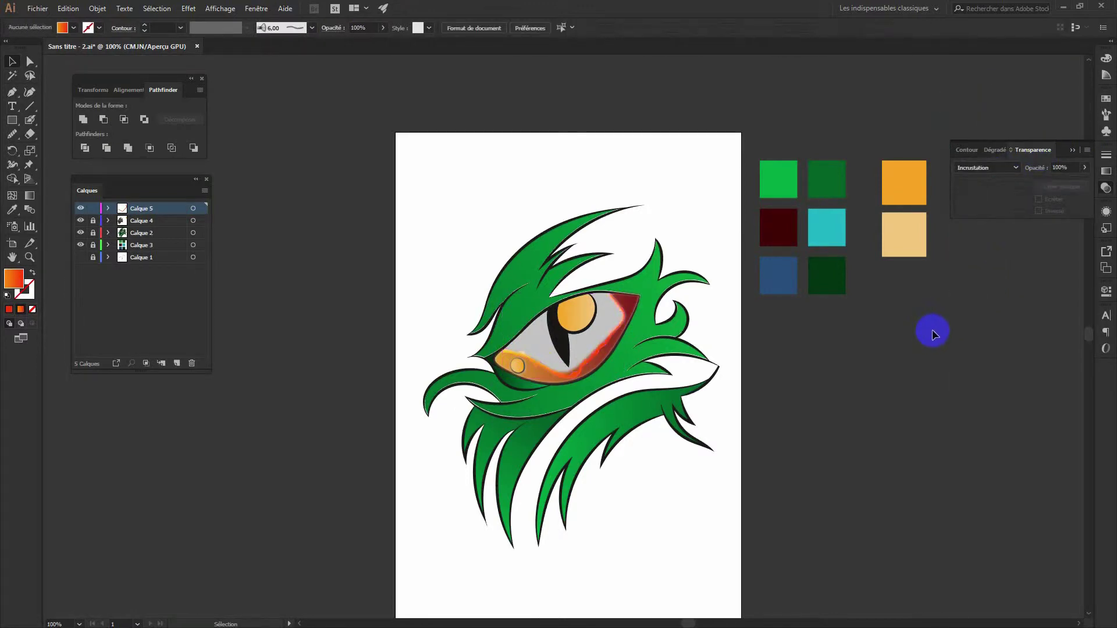
Recolour the glow stroke to a brighter plain orange
key(ctrl+plus)
key(ctrl+plus)
key(ctrl+plus)
click(592, 491)
double_click(13, 278)
click(551, 265)
key(Return)
Nudge a lower anchor of the glow stroke slightly upward with Direct Selection
key(a)
drag(588, 493, 588, 487)
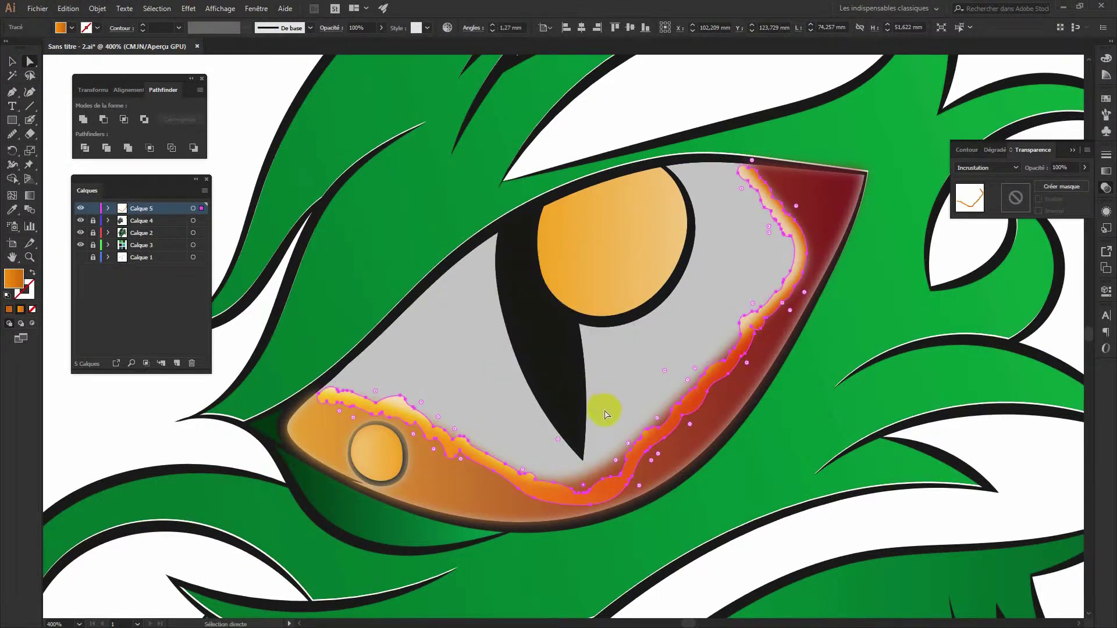
key(ctrl+0)
click(976, 393)
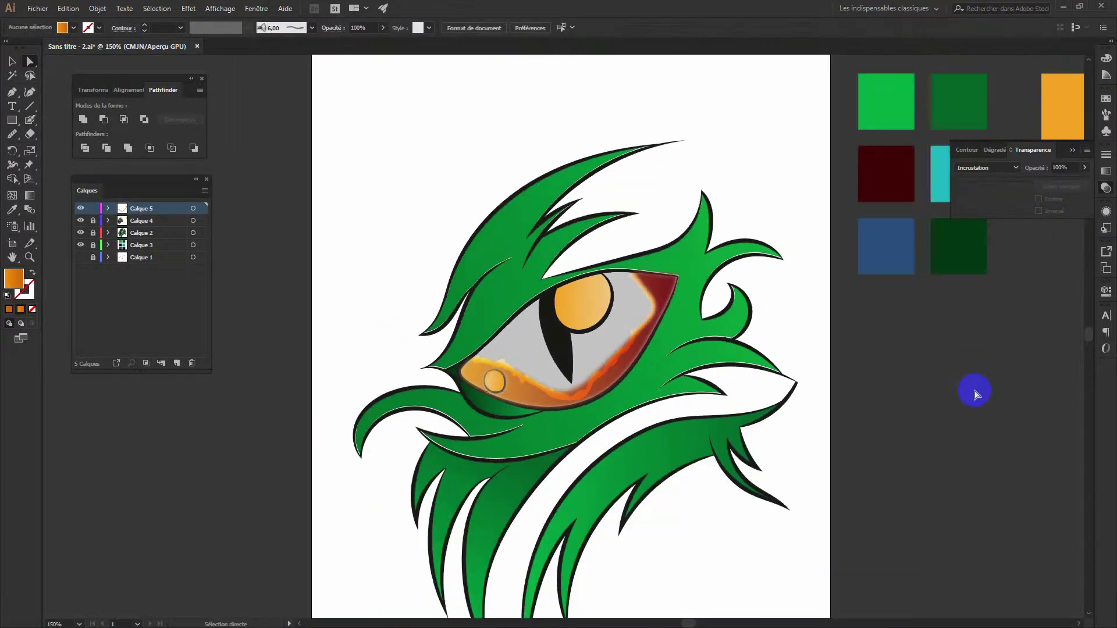
Lower the glow stroke's opacity to 57%, then unlock the eye layers
click(534, 342)
drag(1084, 168, 1067, 180)
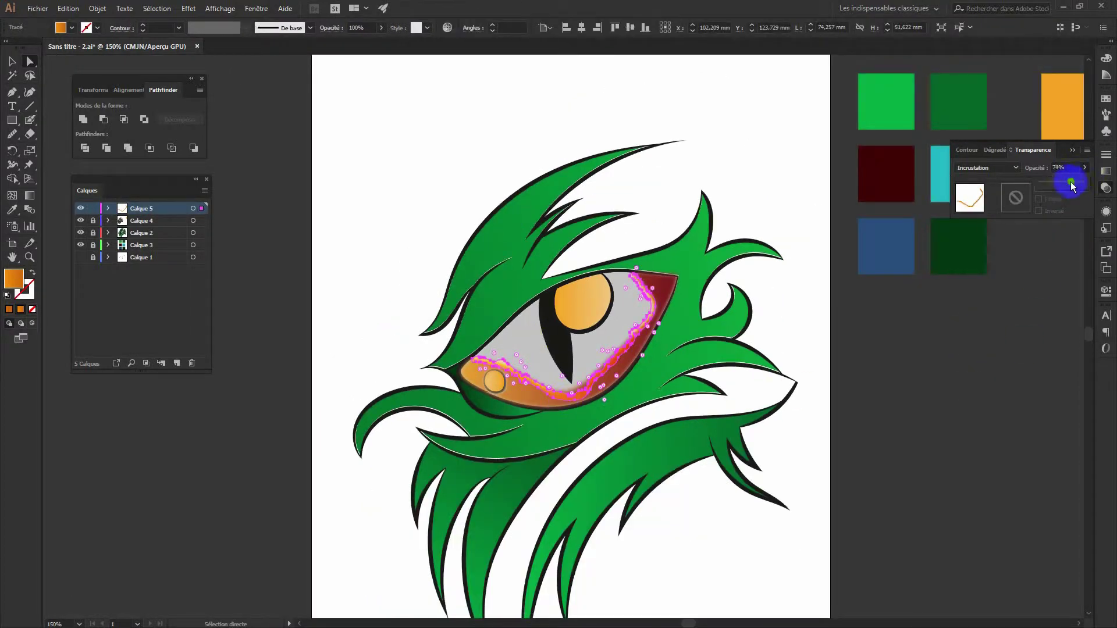
click(977, 338)
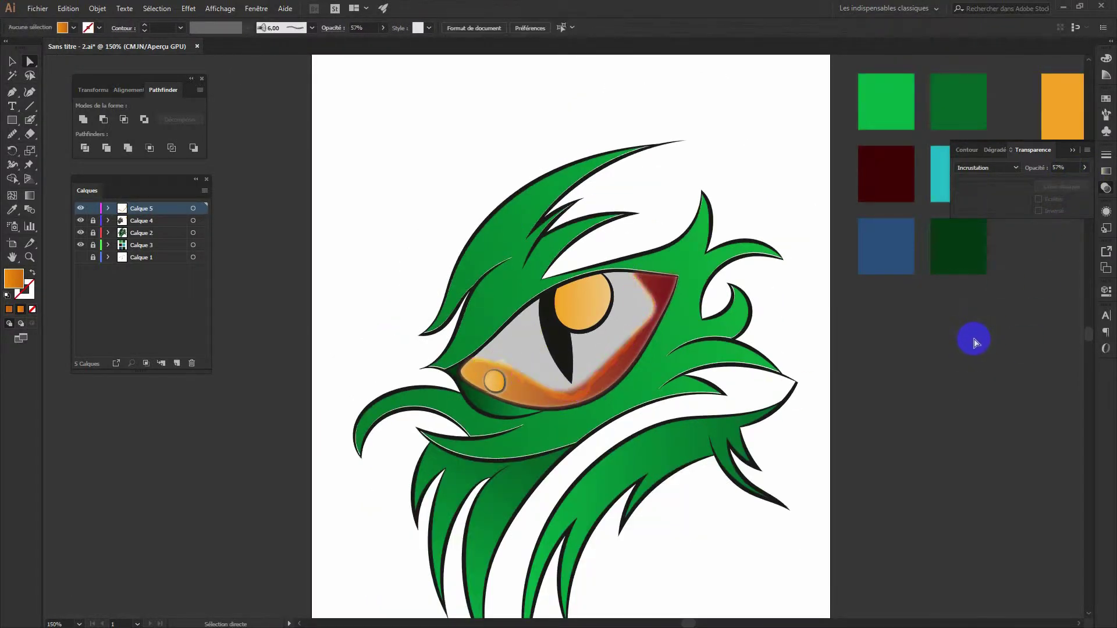
click(524, 396)
drag(91, 227, 92, 234)
click(518, 391)
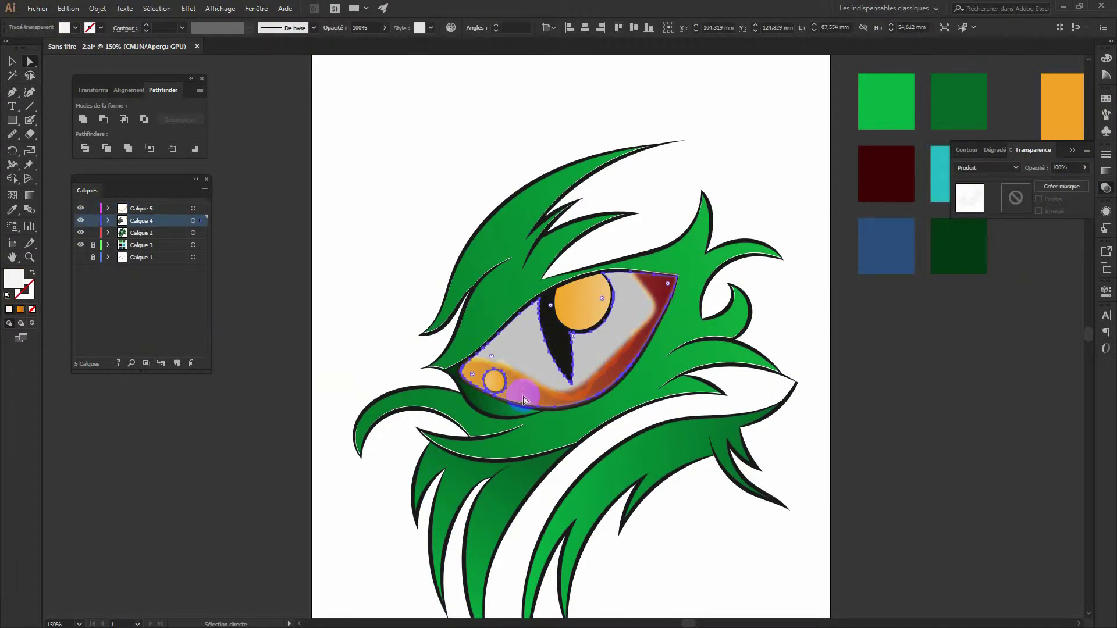
Expand Calque 4, nudge the shading shape down-right, and group it with a layer entry
click(108, 221)
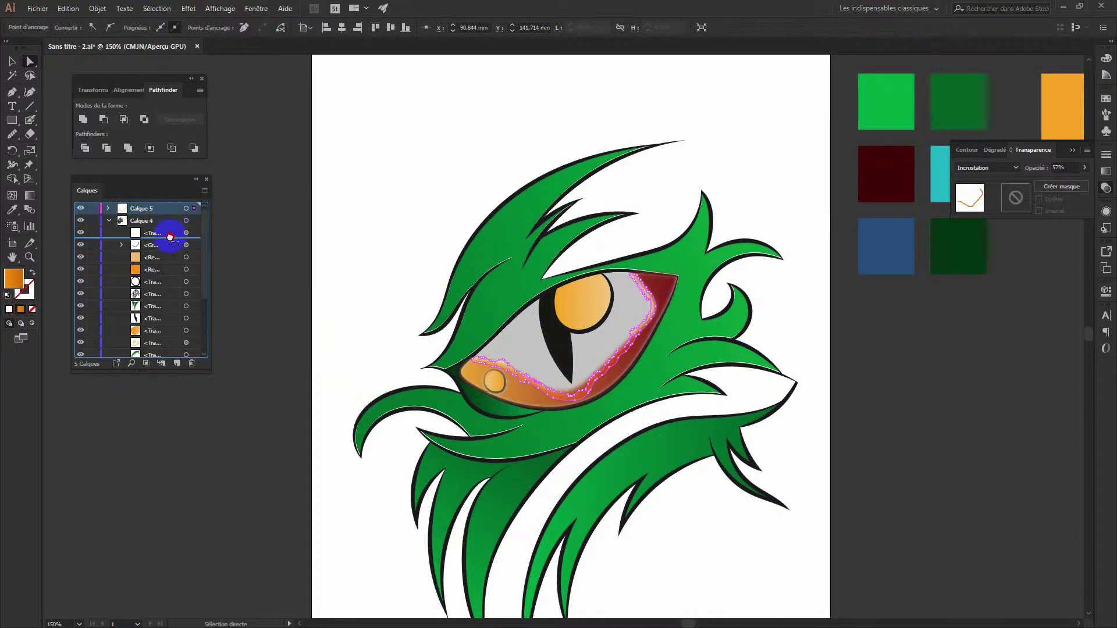
click(520, 392)
key(v)
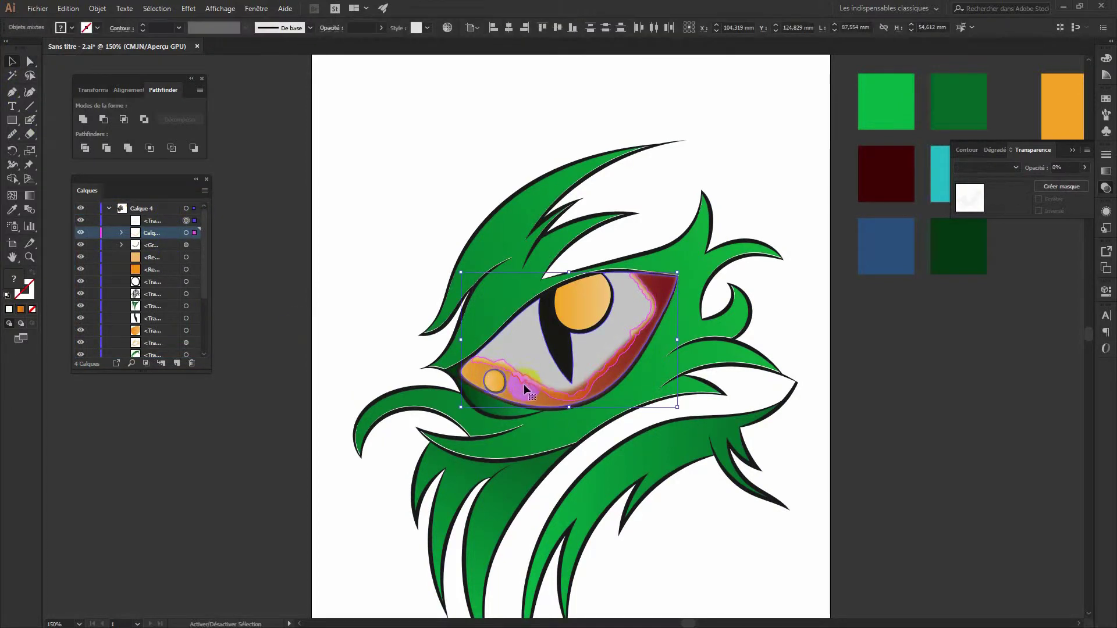
click(558, 401)
drag(558, 401, 561, 405)
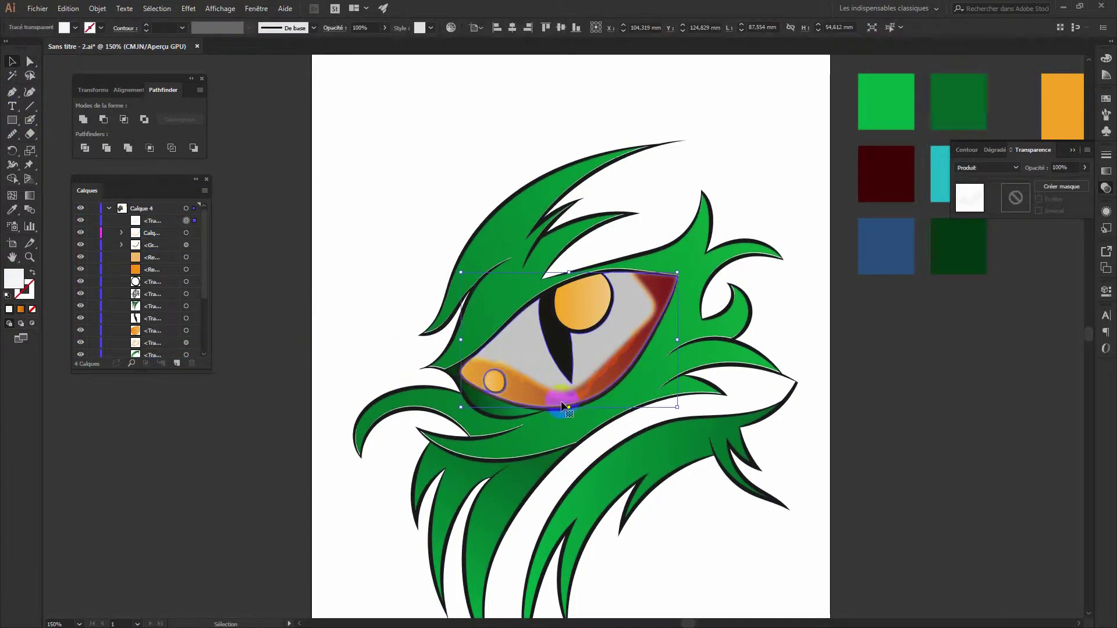
click(196, 233)
click(97, 8)
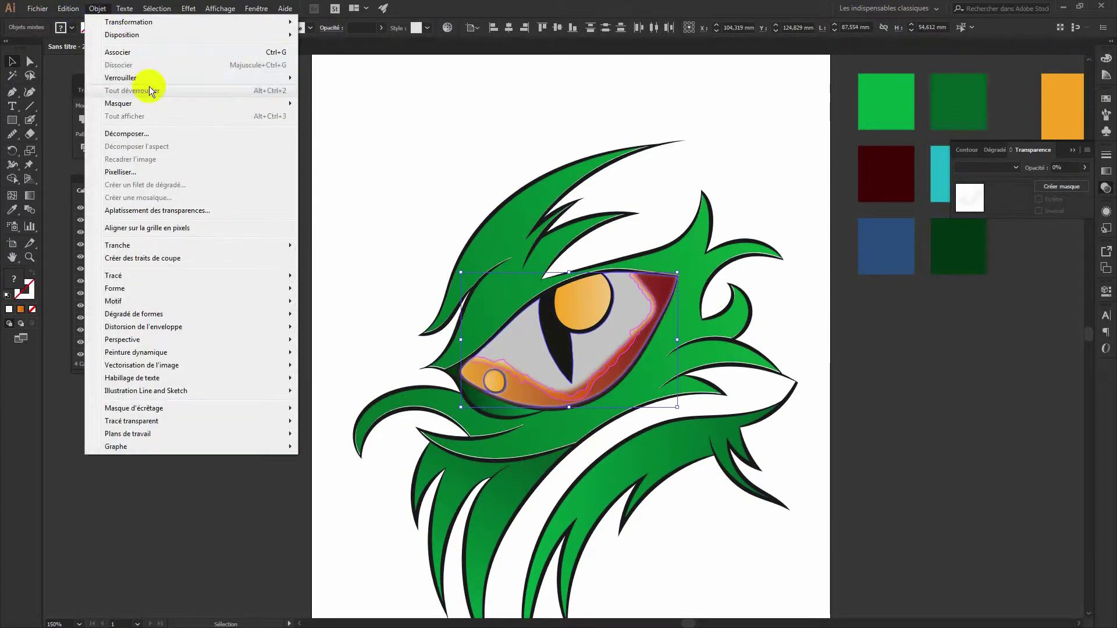
click(145, 51)
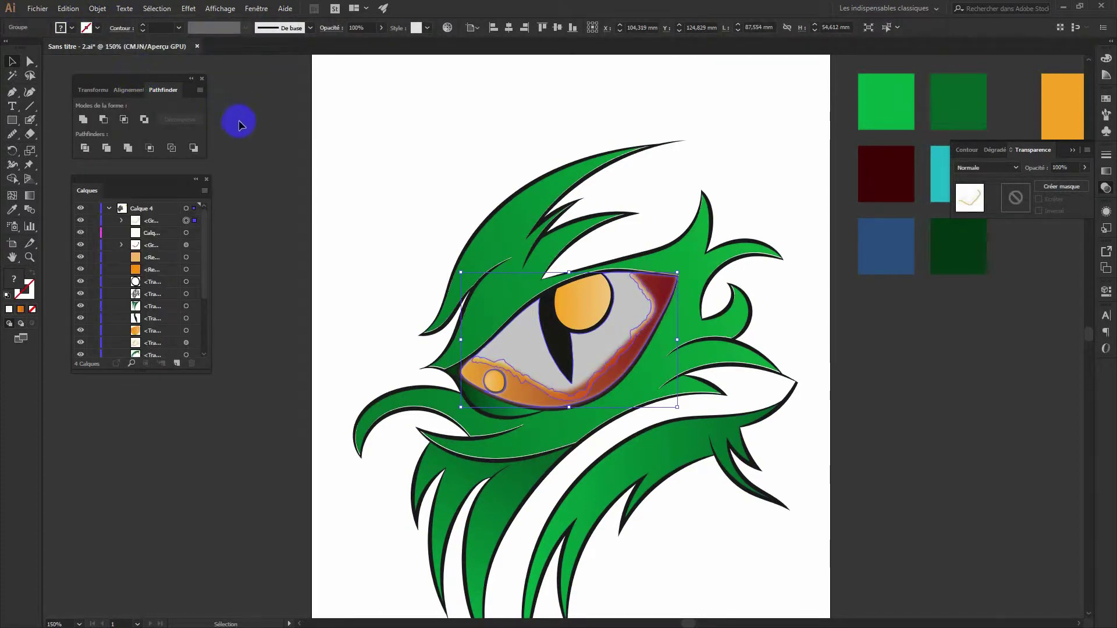
Delete a leftover layer entry and test Normal blending on the shading shape before restoring Multiply
click(169, 233)
click(192, 363)
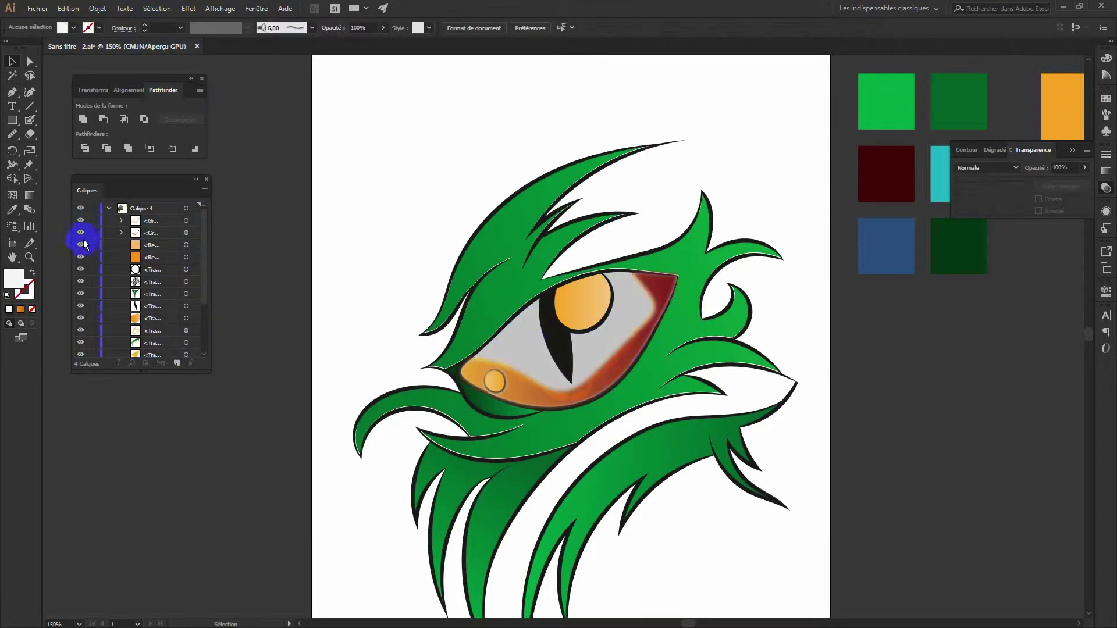
drag(80, 238, 135, 269)
click(81, 233)
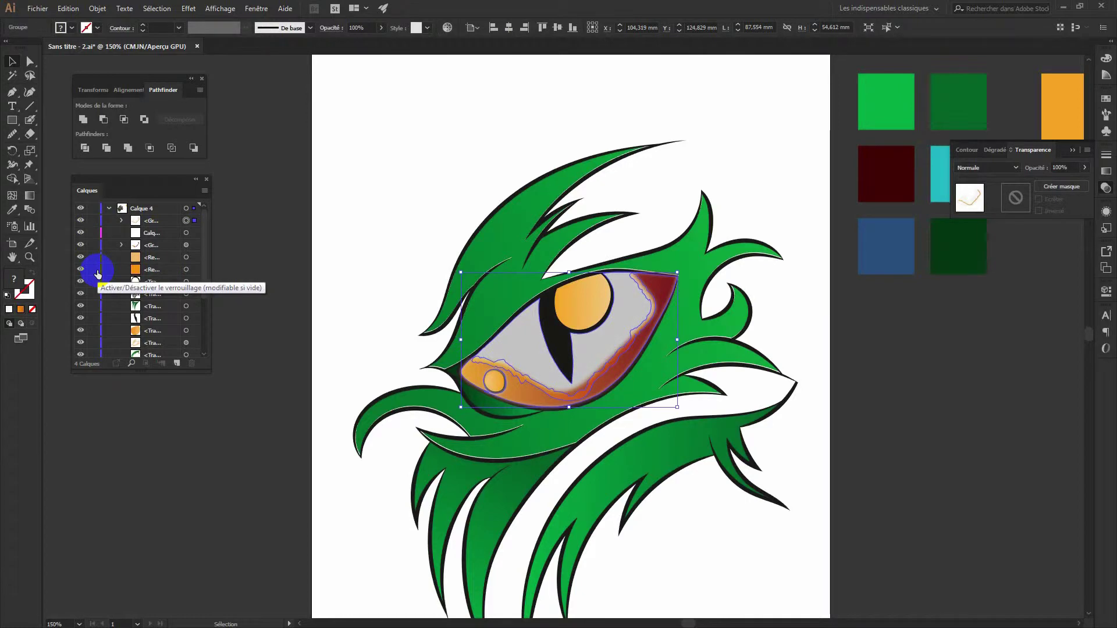
click(80, 236)
click(1096, 195)
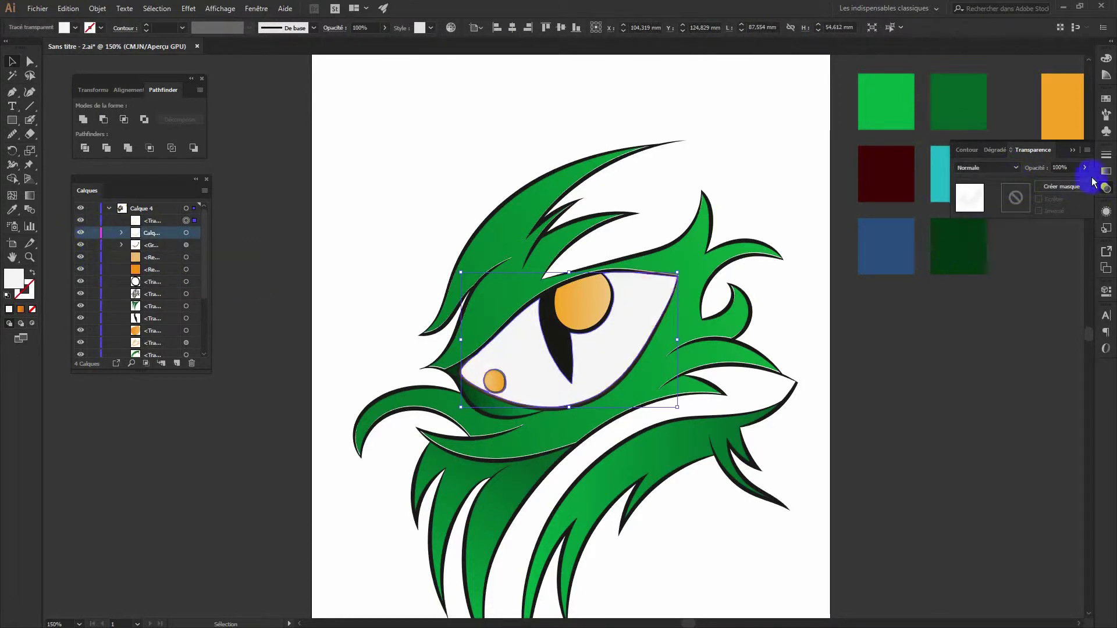
key(a)
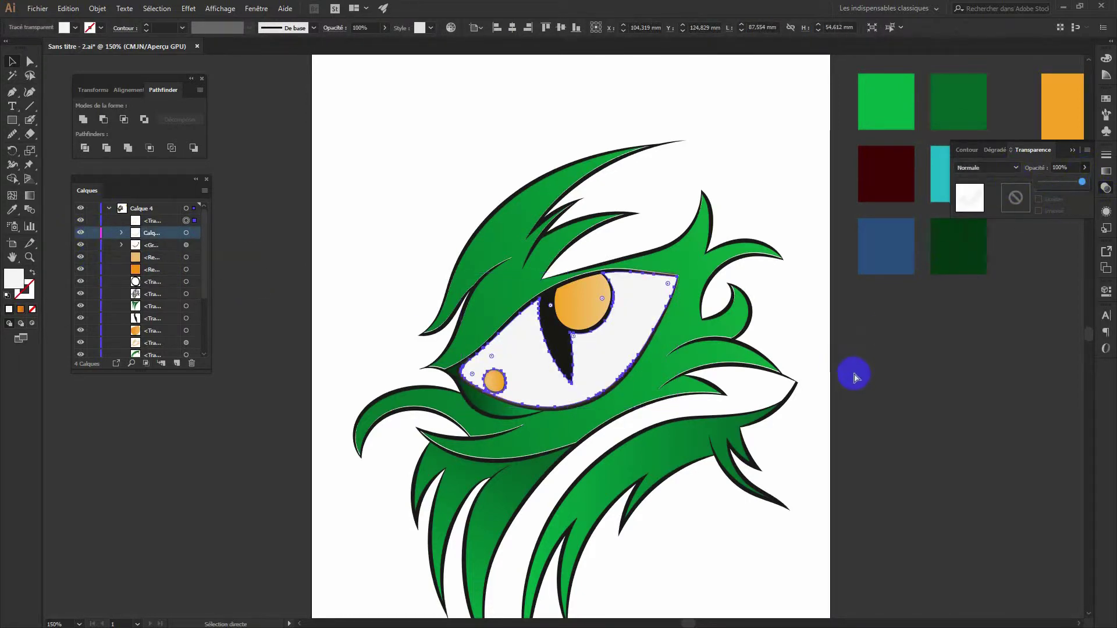
click(986, 168)
click(993, 217)
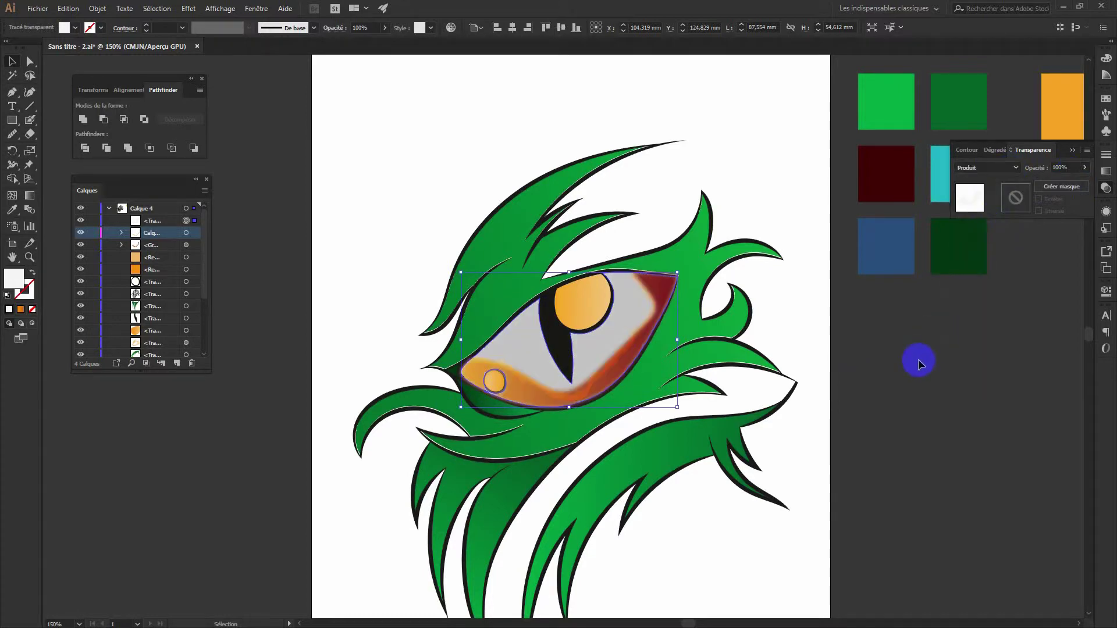
key(v)
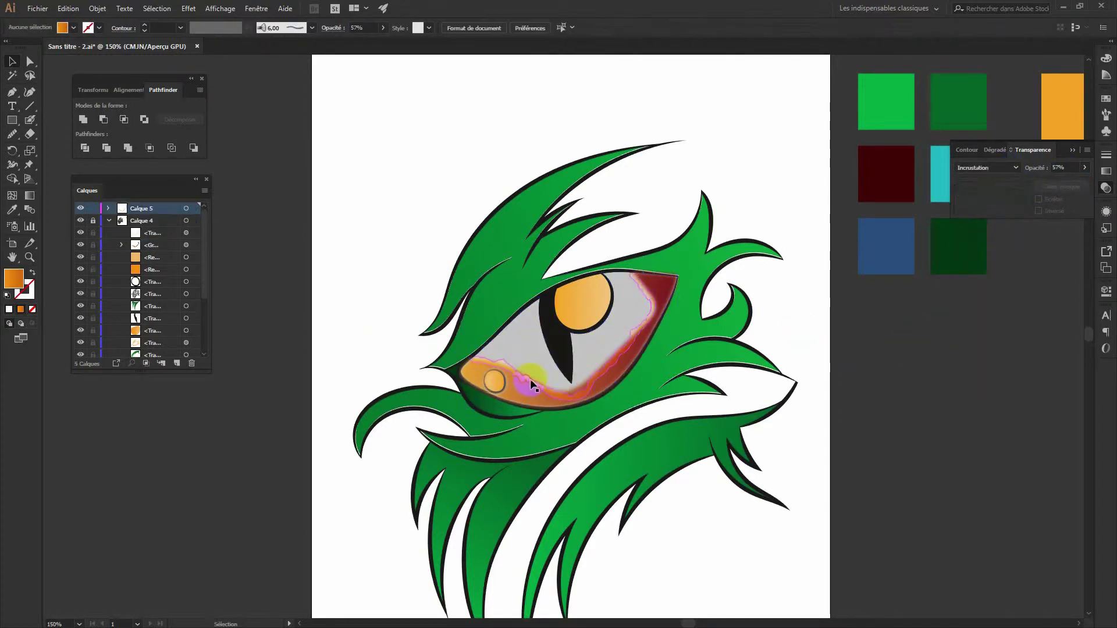
Set the glow stroke in Calque 5 to Normal blending at 100% opacity
click(108, 208)
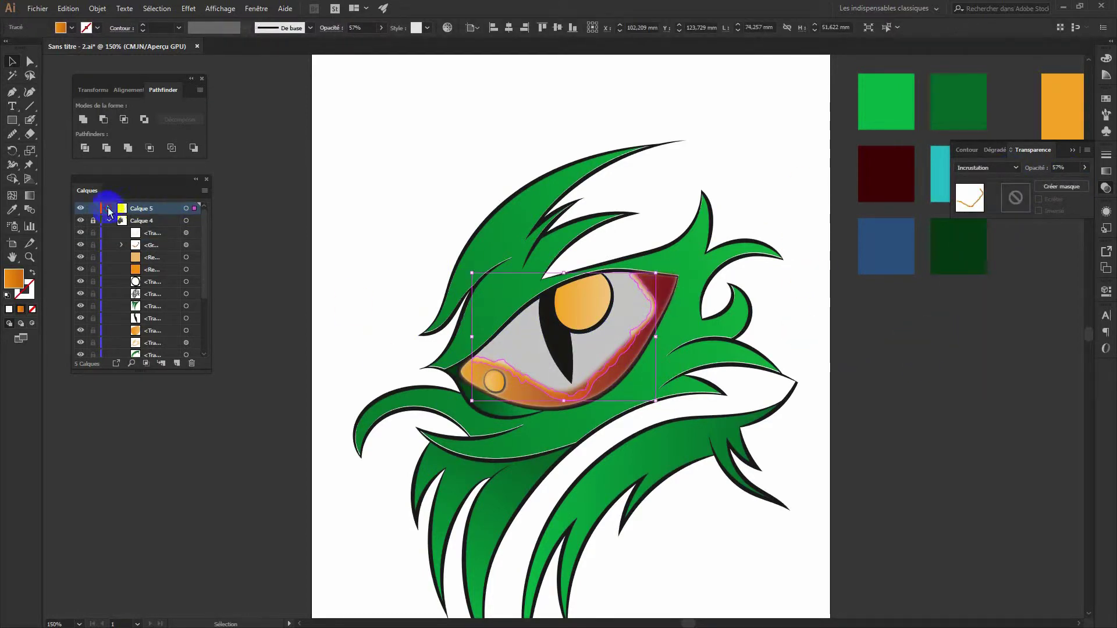
click(1015, 167)
click(983, 177)
click(1084, 168)
drag(1065, 182, 1083, 182)
Unlock Calque 4 and group the glow stroke with the eye's shading shape
click(92, 233)
click(468, 374)
shift+click(494, 373)
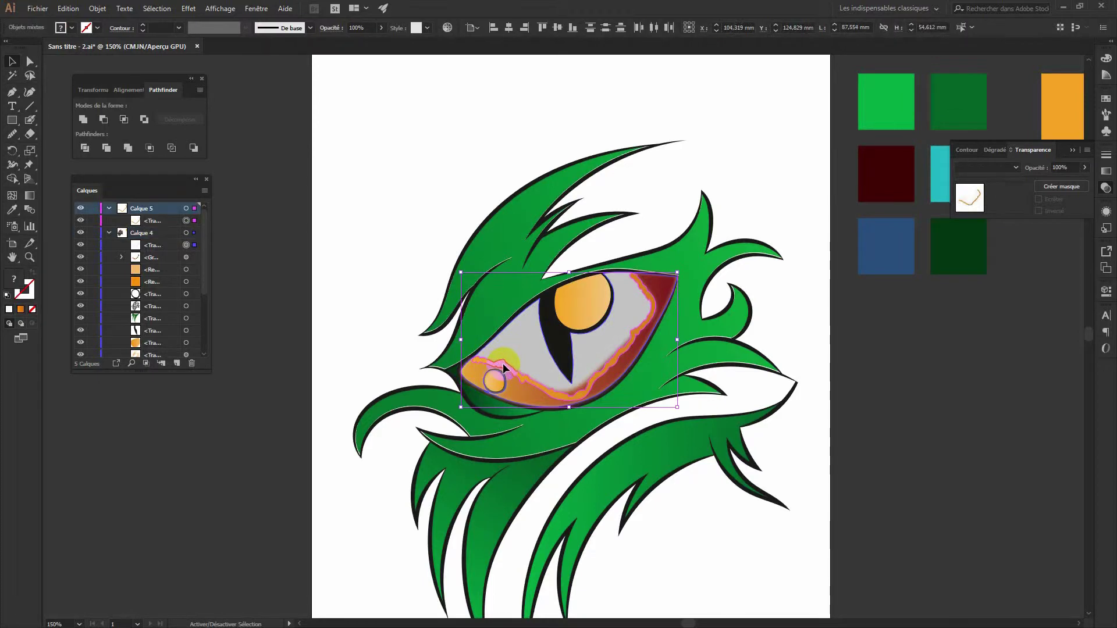
click(97, 8)
click(131, 54)
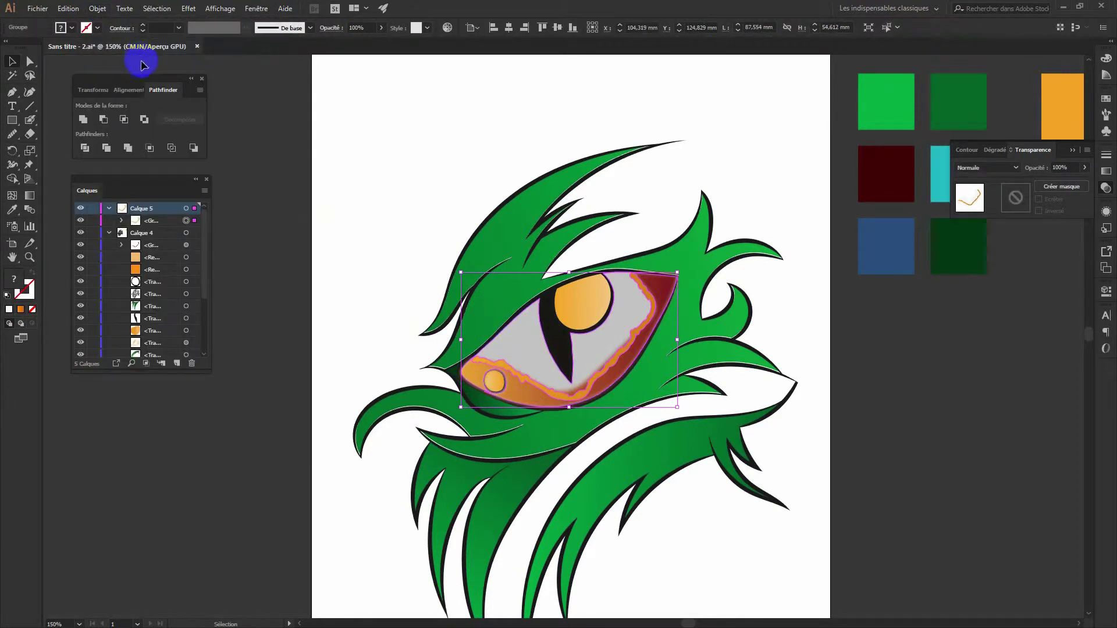
Undo the grouping, view the full page, and collapse Calque 4 and Calque 5 in the layer list
key(ctrl+z)
key(ctrl+z)
key(ctrl+z)
key(ctrl+z)
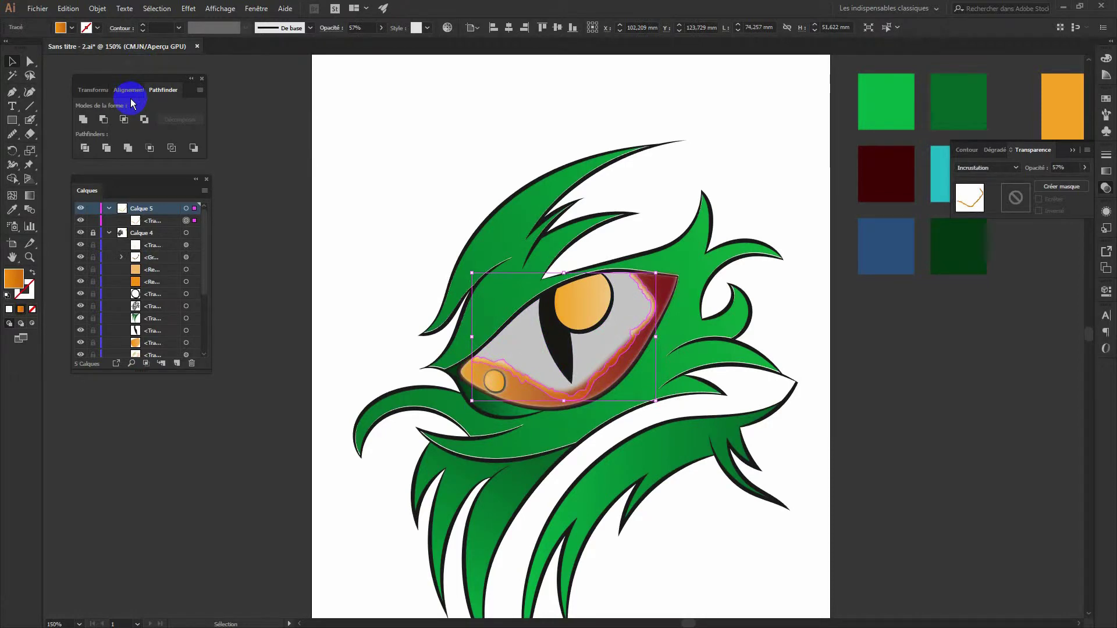
click(242, 120)
key(ctrl+1)
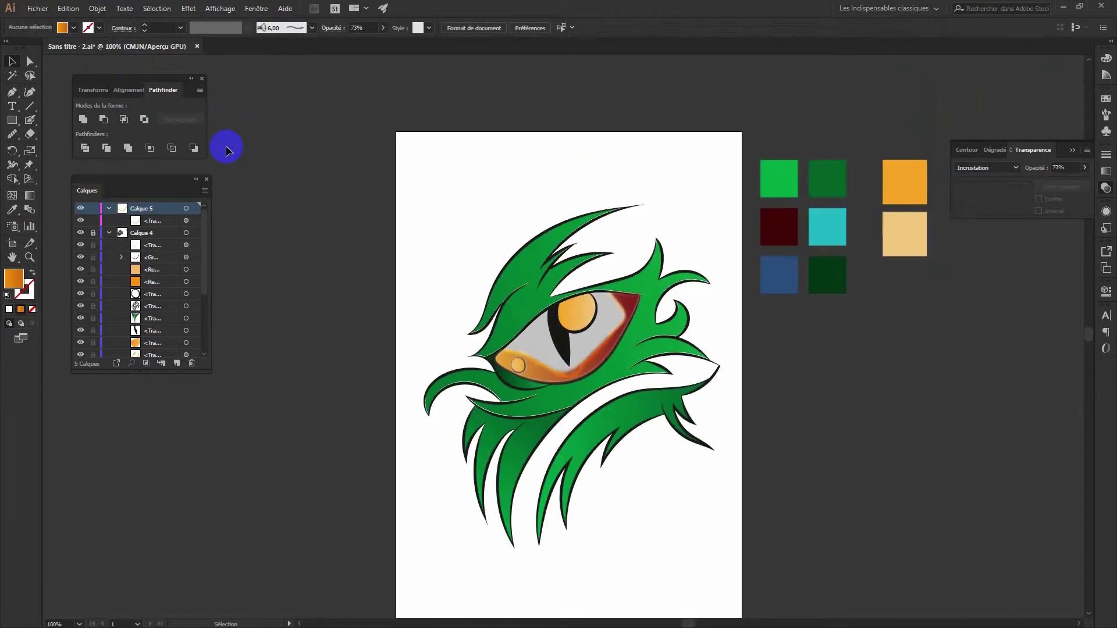
click(108, 232)
click(109, 208)
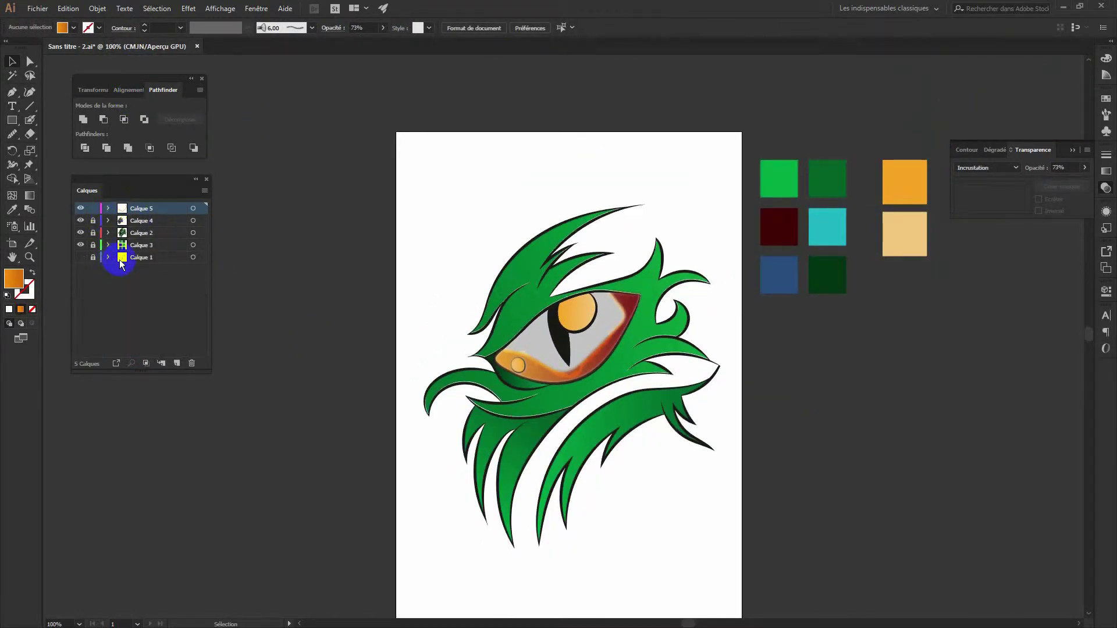
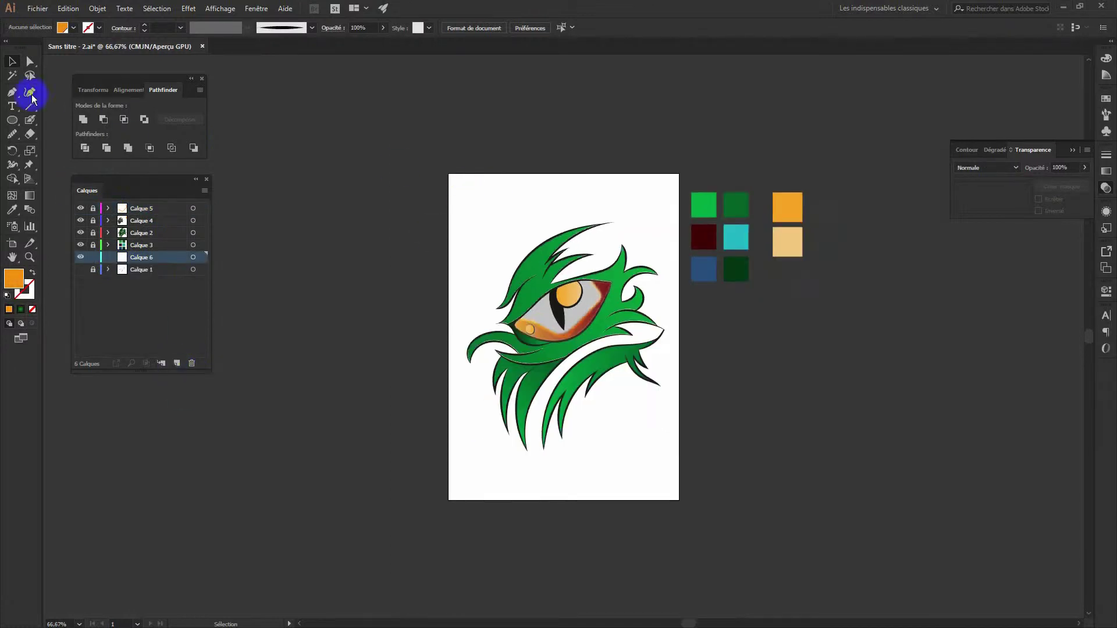
Draw a rectangle covering the whole artboard and fill it with a radial gradient
drag(11, 120, 25, 120)
mouse_move(442, 166)
mouse_down()
mouse_move(660, 499)
mouse_move(684, 504)
mouse_up()
click(995, 149)
click(963, 169)
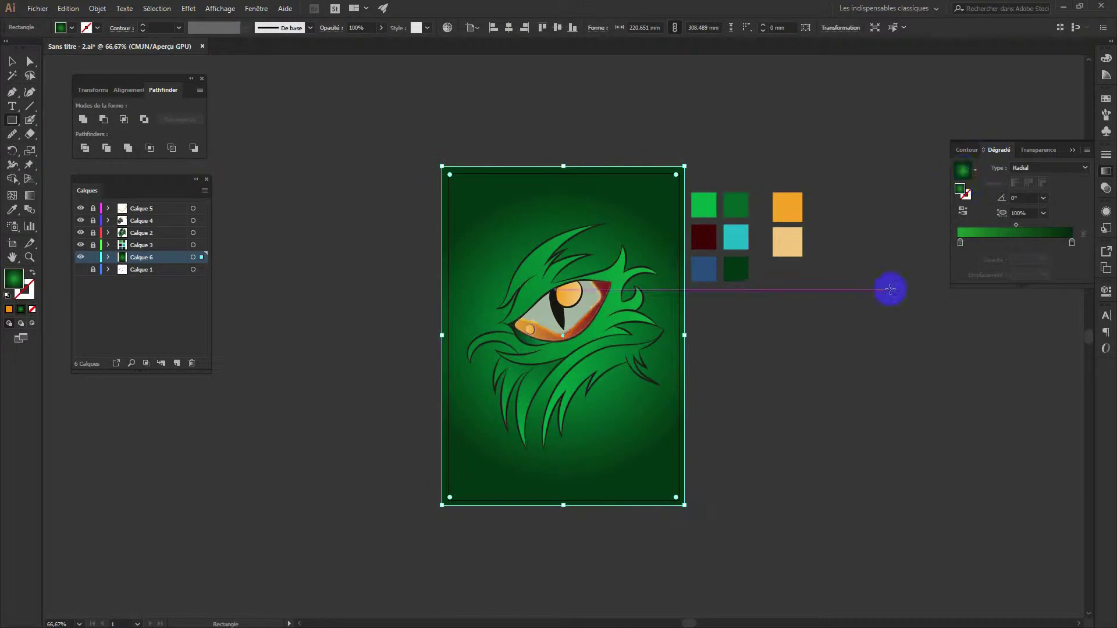
drag(424, 149, 684, 505)
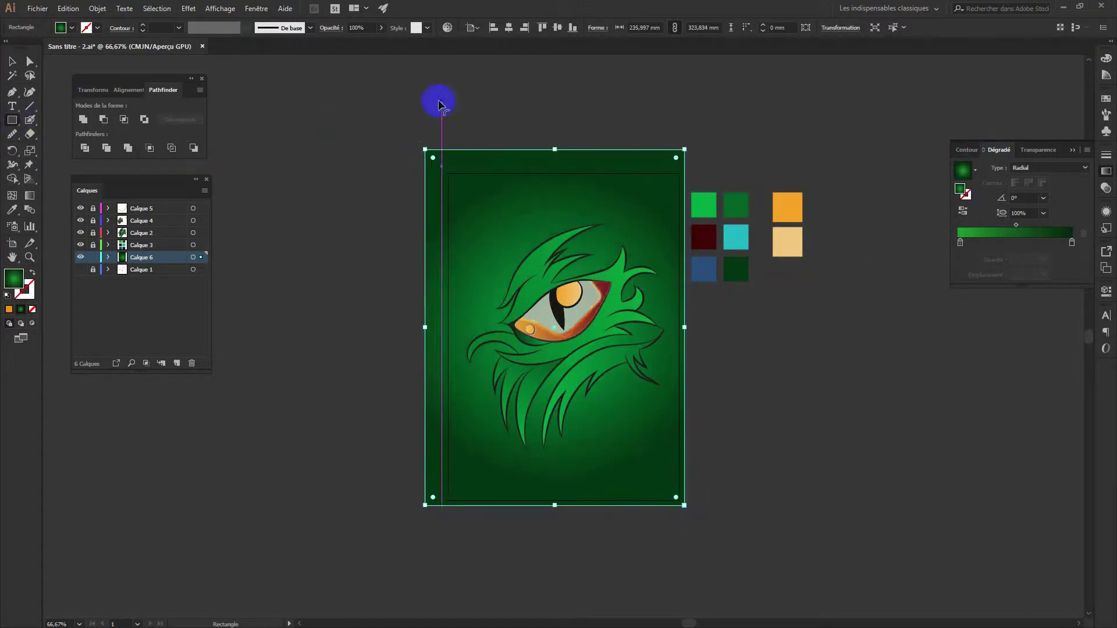
key(ctrl+z)
key(v)
drag(424, 150, 444, 169)
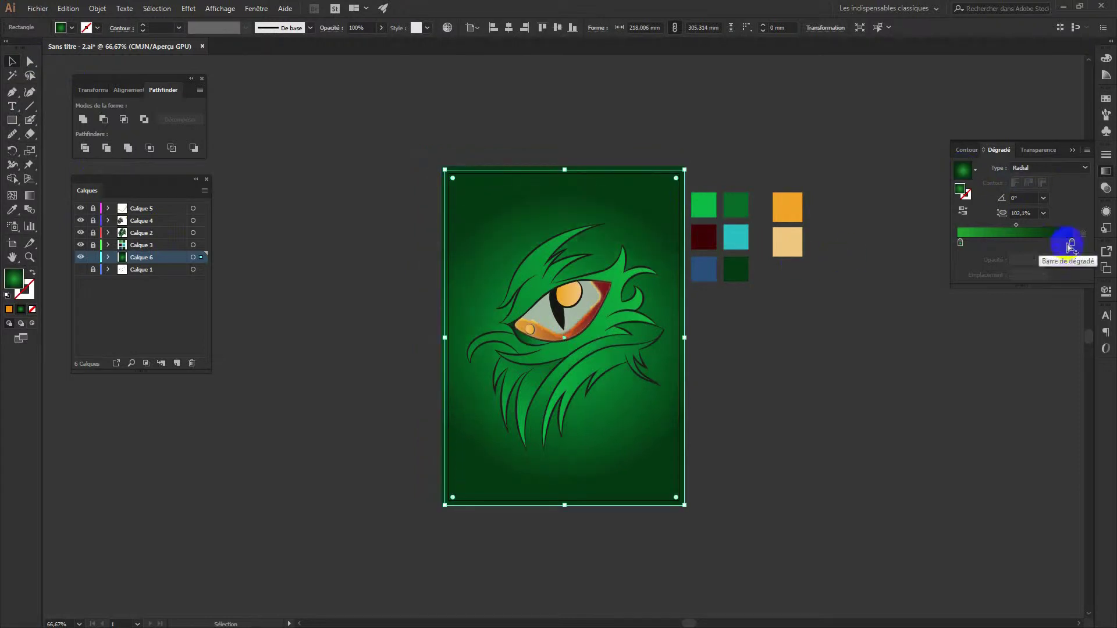
Set the gradient stops to a deep orange centre, a yellow middle stop and dark green
double_click(960, 243)
click(940, 333)
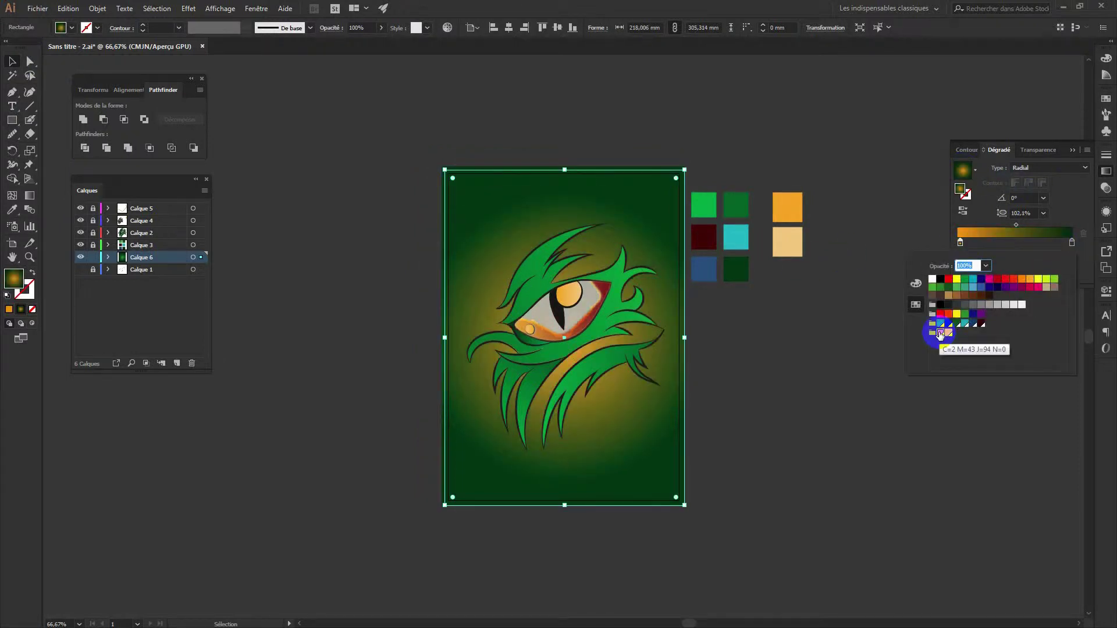
click(1022, 280)
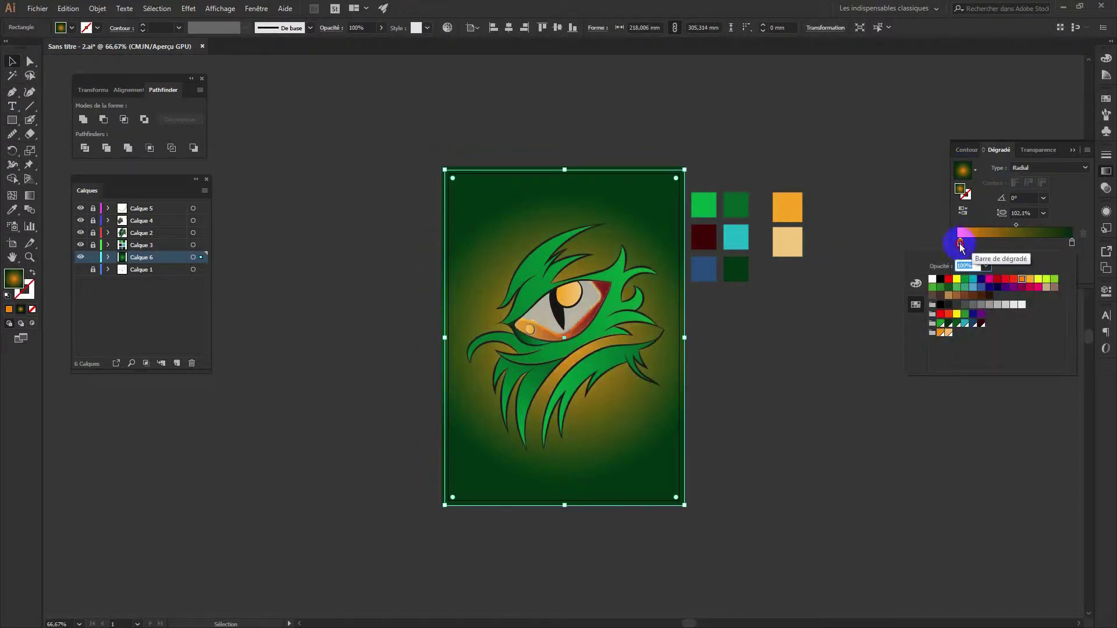
click(983, 239)
double_click(1000, 243)
click(1029, 280)
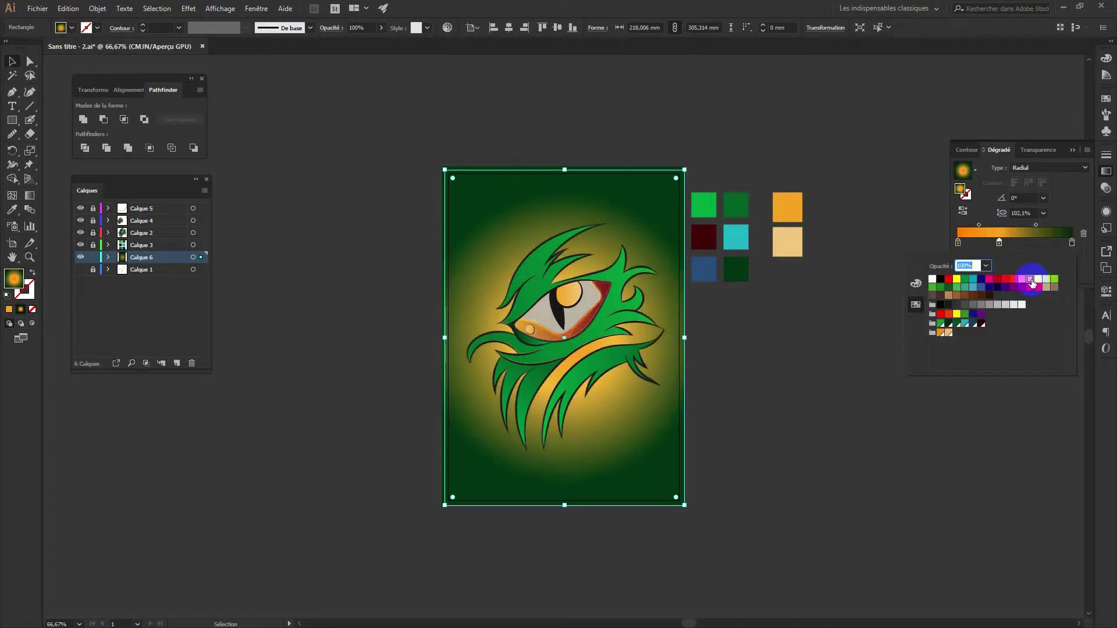
click(959, 243)
double_click(959, 243)
click(918, 285)
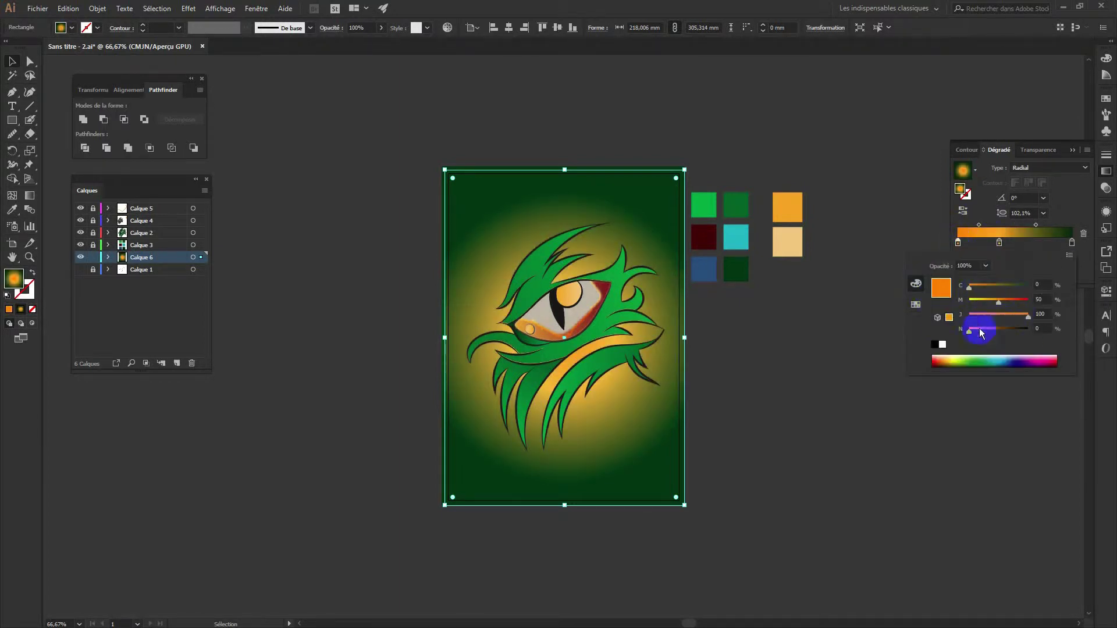
Squash the radial glow into an ellipse and tilt it up to the right
click(1001, 241)
click(30, 196)
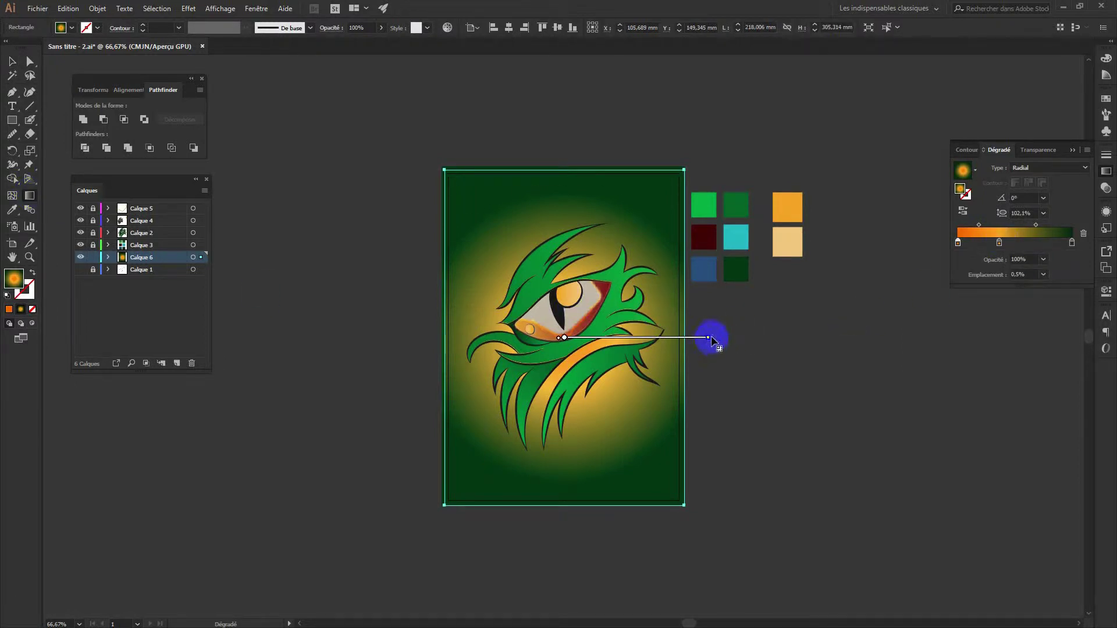
drag(561, 176, 561, 217)
drag(719, 341, 698, 198)
Try Incrustation, Exclusion and Saturation blend modes, then set the background to Eclaircir
click(1033, 149)
click(987, 168)
click(996, 282)
click(987, 167)
click(1028, 361)
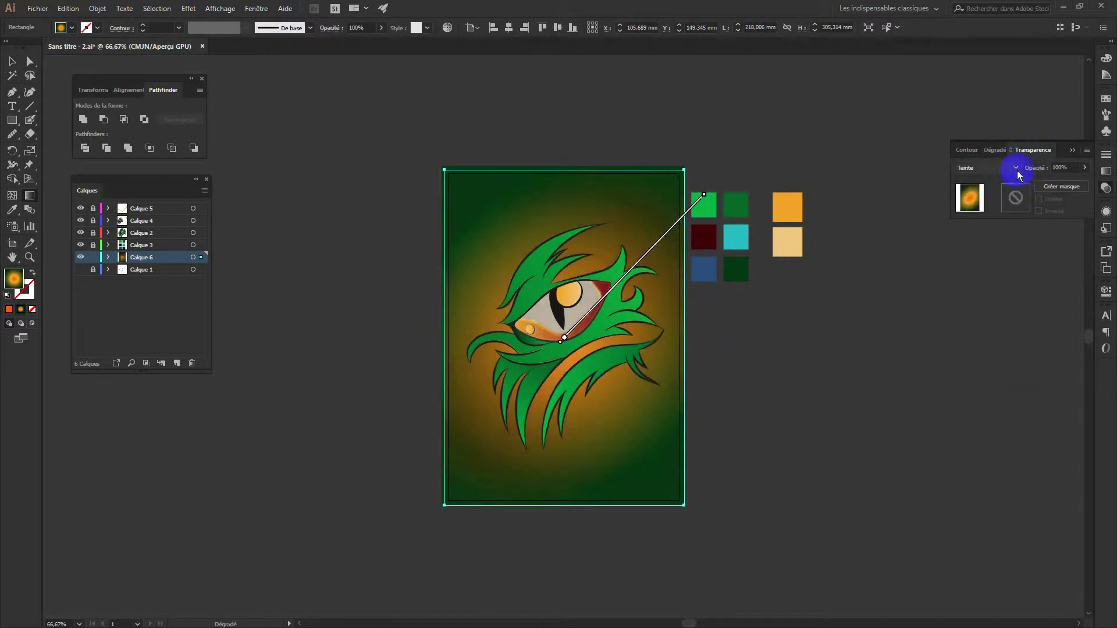
click(1015, 167)
click(998, 361)
click(1003, 167)
click(984, 236)
Deselect the background, zoom to 100%, and return the blend mode to Normal
key(v)
click(267, 175)
key(ctrl+1)
click(1015, 168)
click(1000, 186)
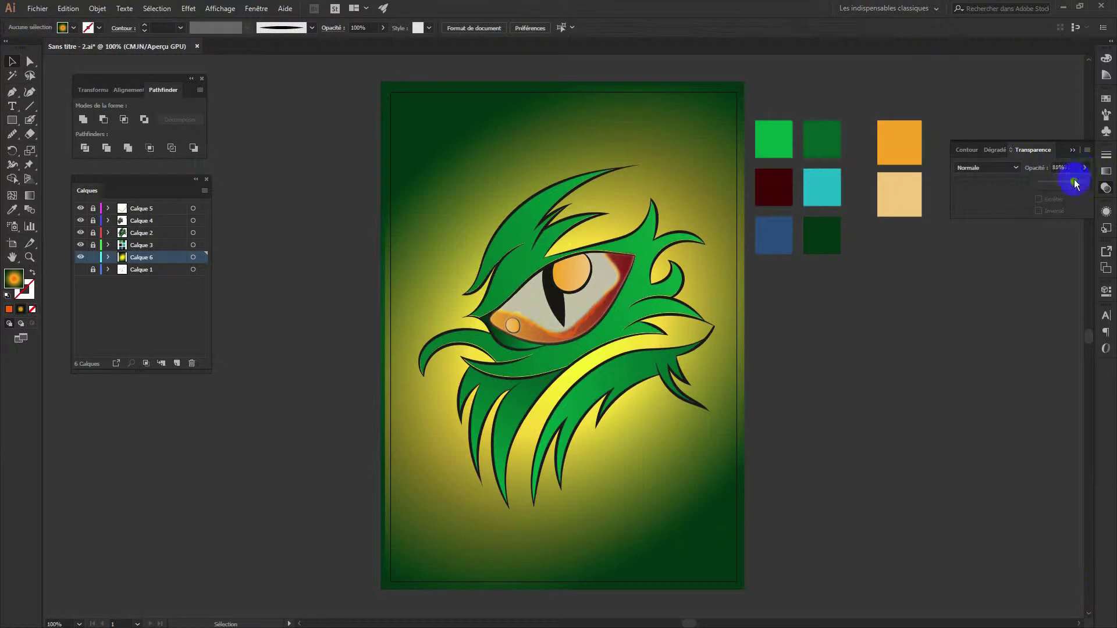
Toggle the background layer's visibility, then try Incrustation, Densité couleur + and Produit blend modes
click(81, 258)
click(82, 259)
click(202, 270)
click(1014, 167)
click(984, 278)
click(989, 167)
click(992, 223)
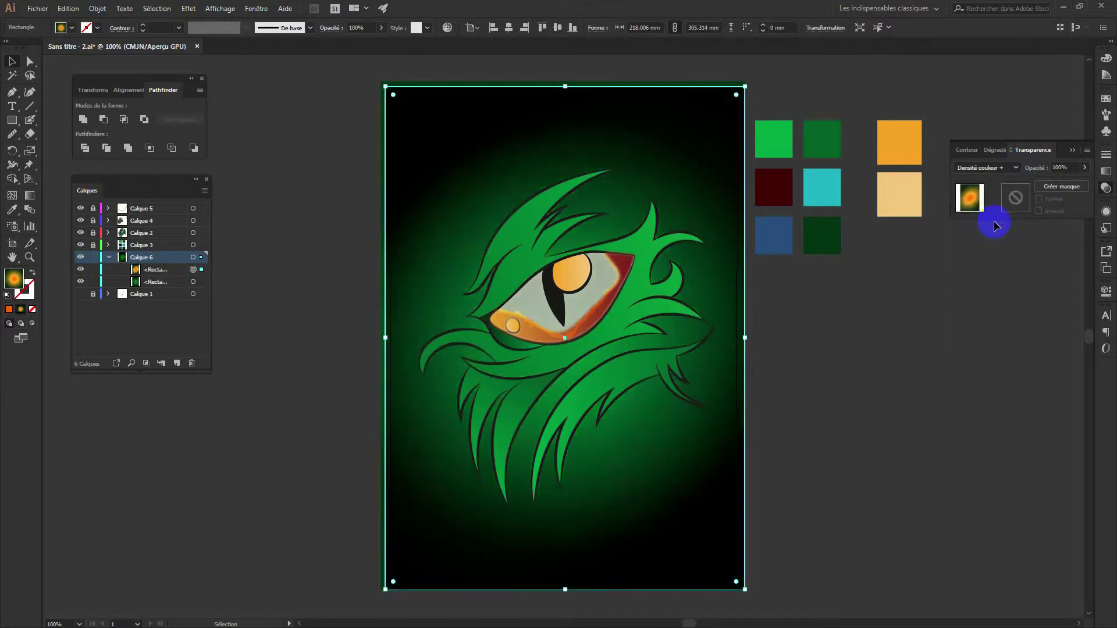
click(1015, 168)
click(984, 208)
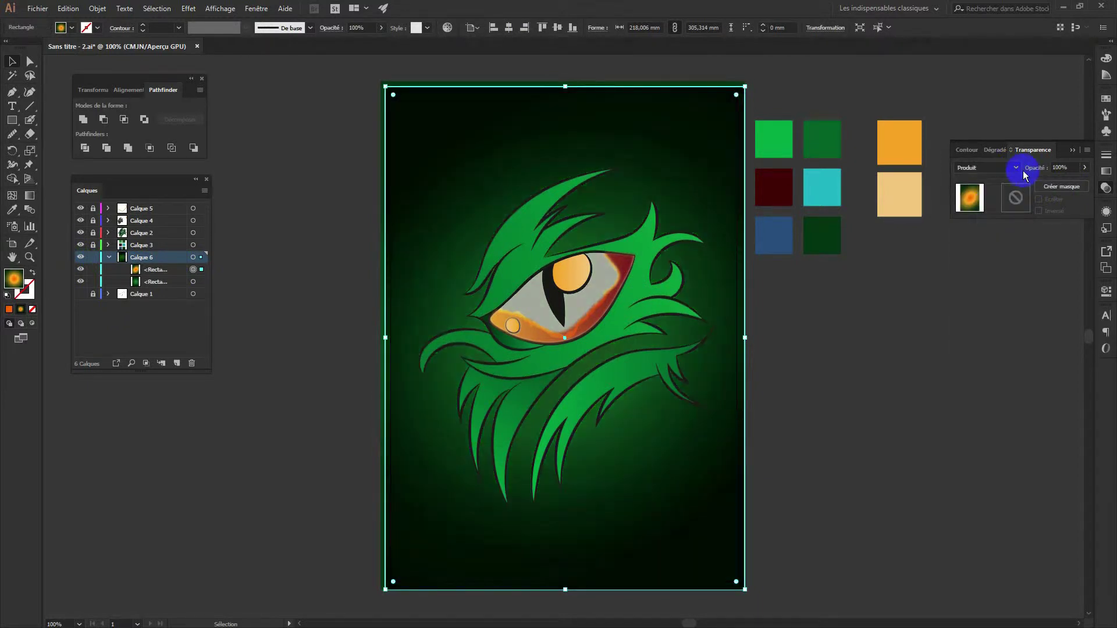
Try Lumière tamisée and Luminosité blend modes, then settle on Eclaircir for the background
key(ctrl+minus)
key(ctrl+minus)
click(1015, 168)
click(990, 291)
click(1015, 168)
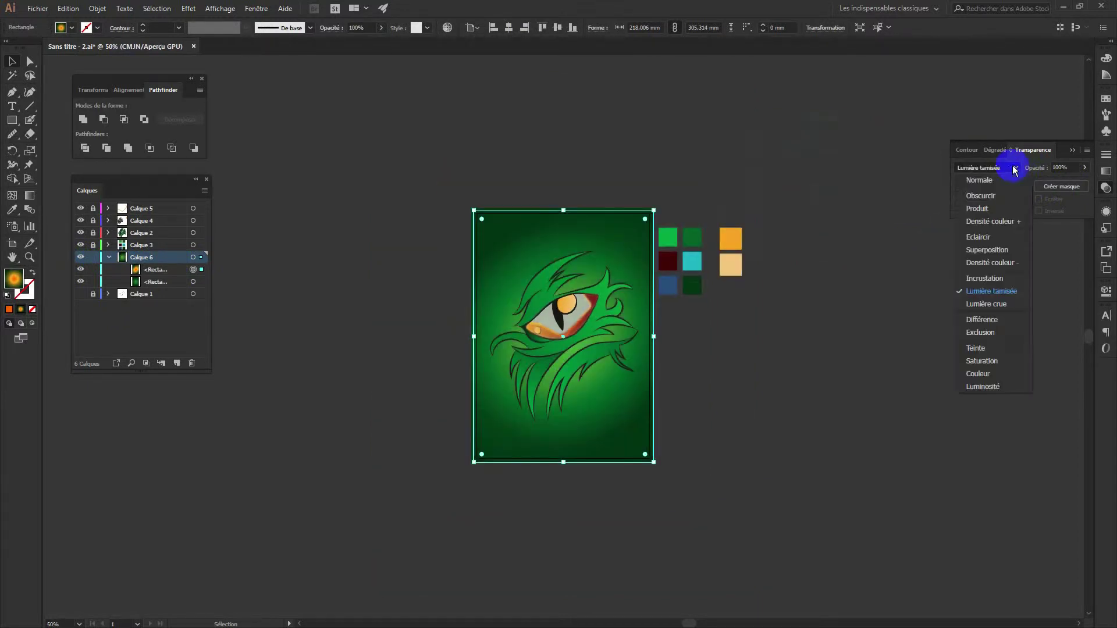
click(1005, 386)
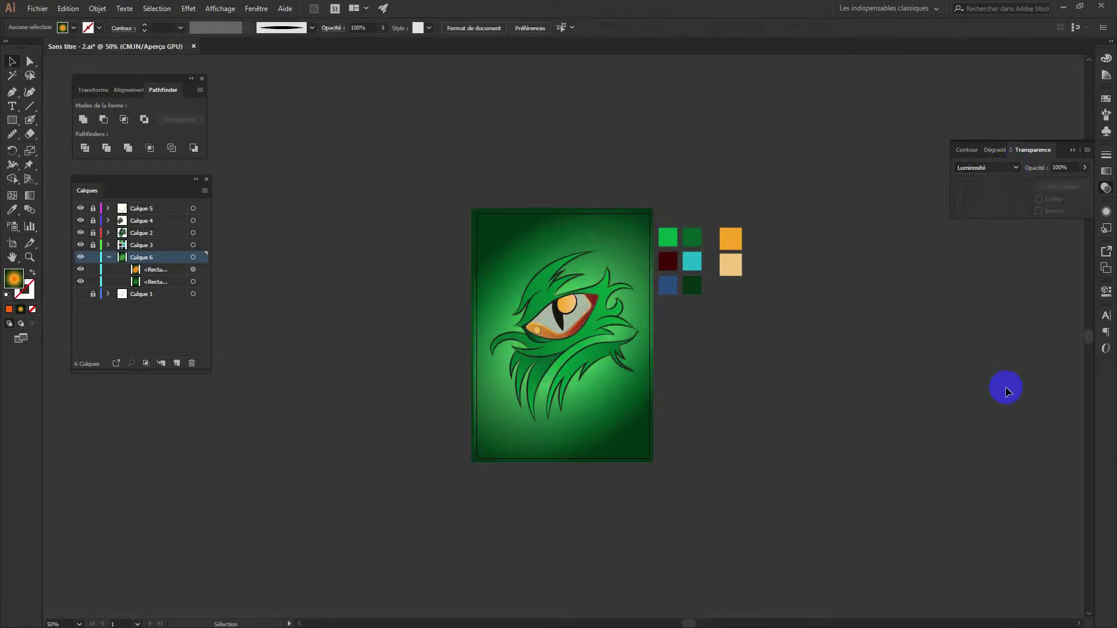
key(ctrl+plus)
key(ctrl+plus)
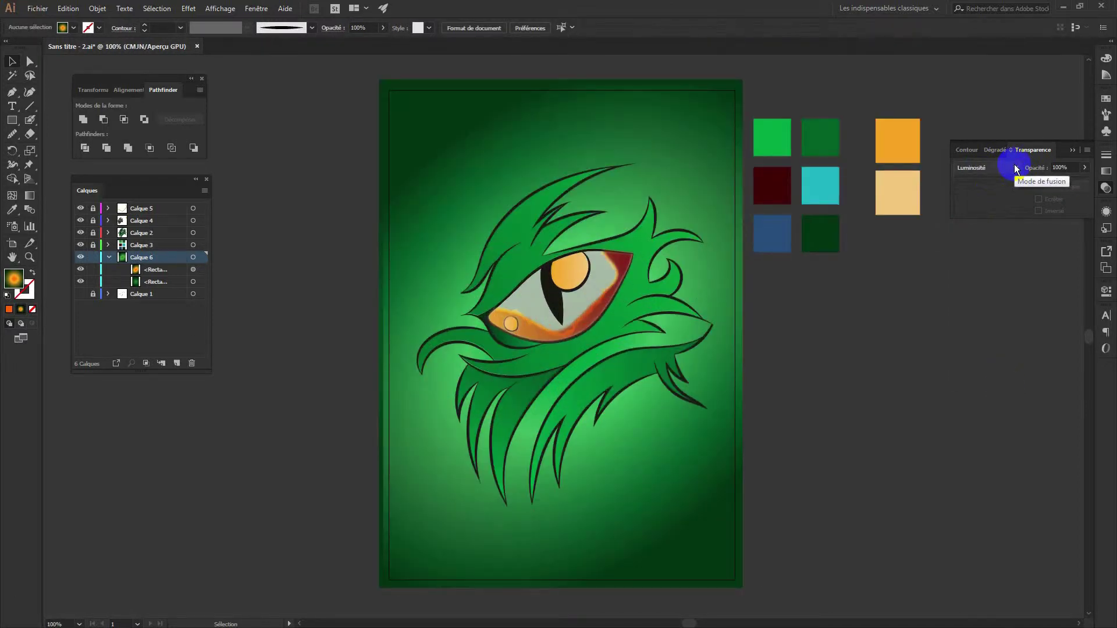
click(1015, 167)
click(193, 269)
click(1015, 167)
click(1000, 237)
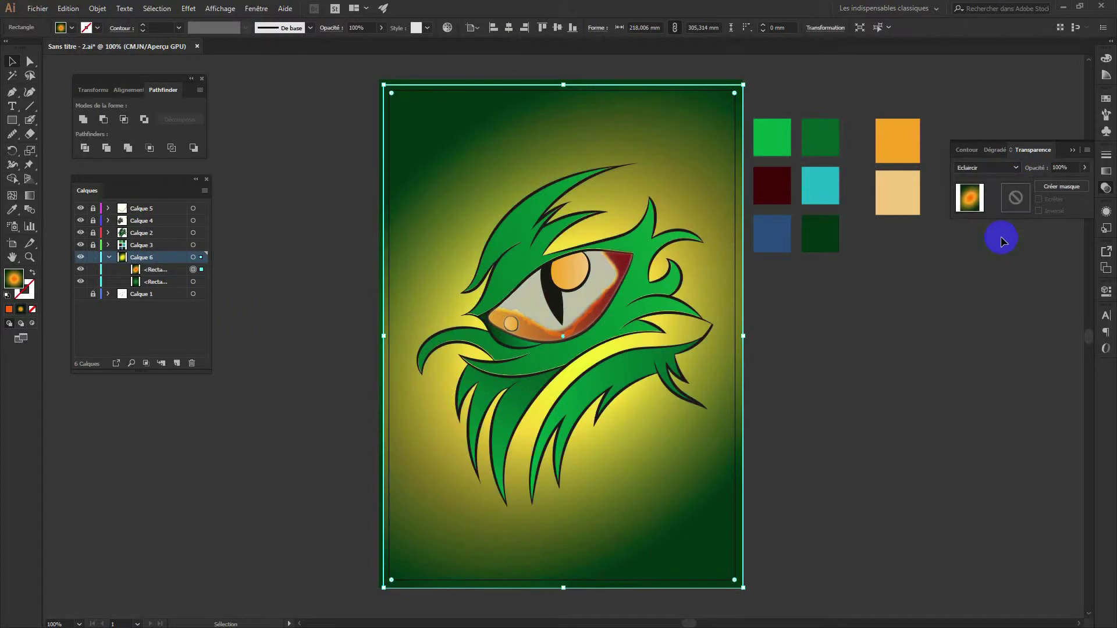
Deselect the background and add a new empty layer, Calque 7, on top
click(938, 336)
key(ctrl+minus)
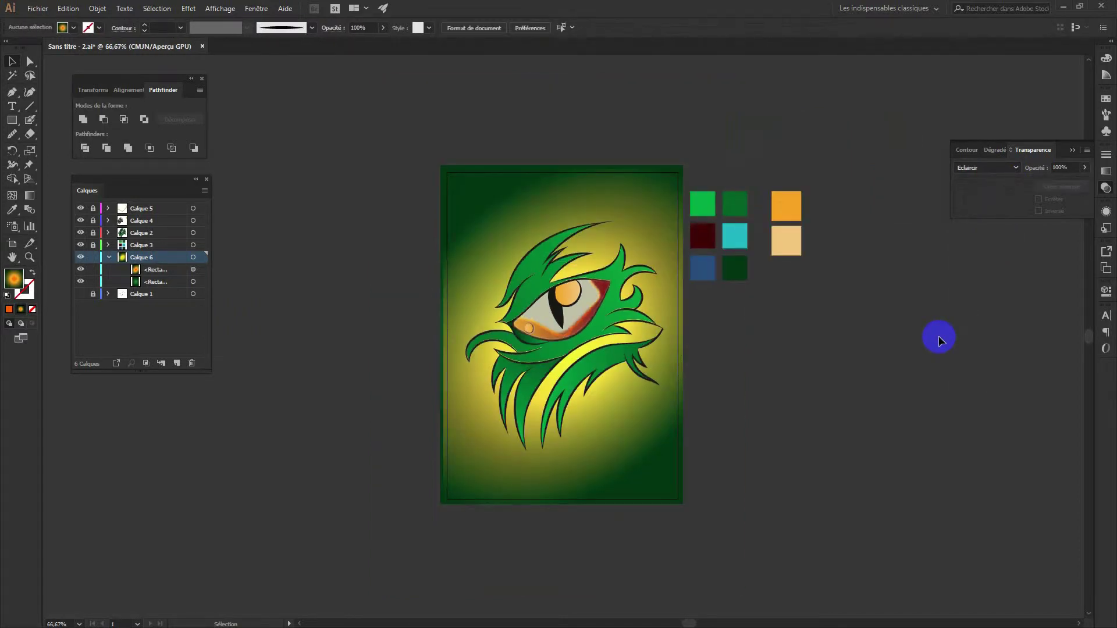
click(178, 363)
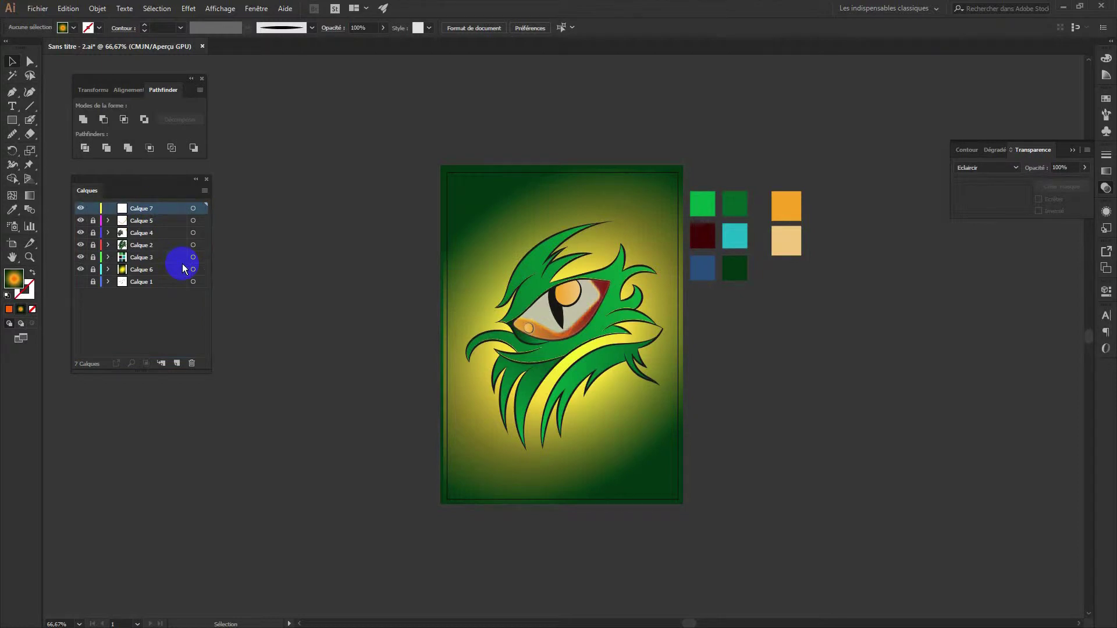
Zoom to 100%, pick the Paintbrush and sample the dark red colour from the palette
key(ctrl+plus)
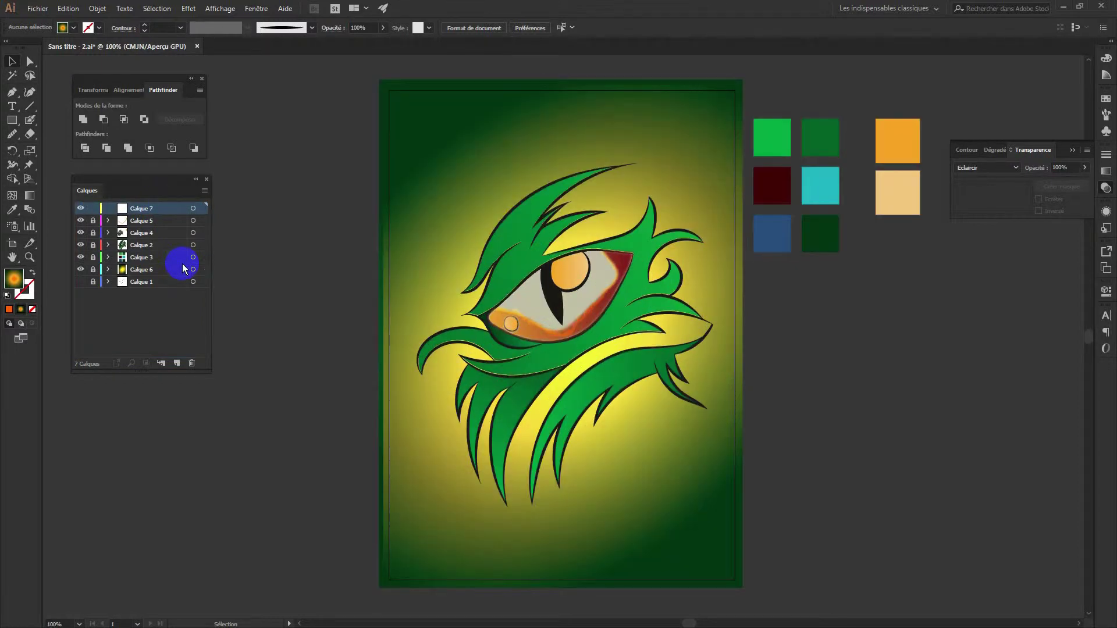
click(31, 121)
click(1105, 114)
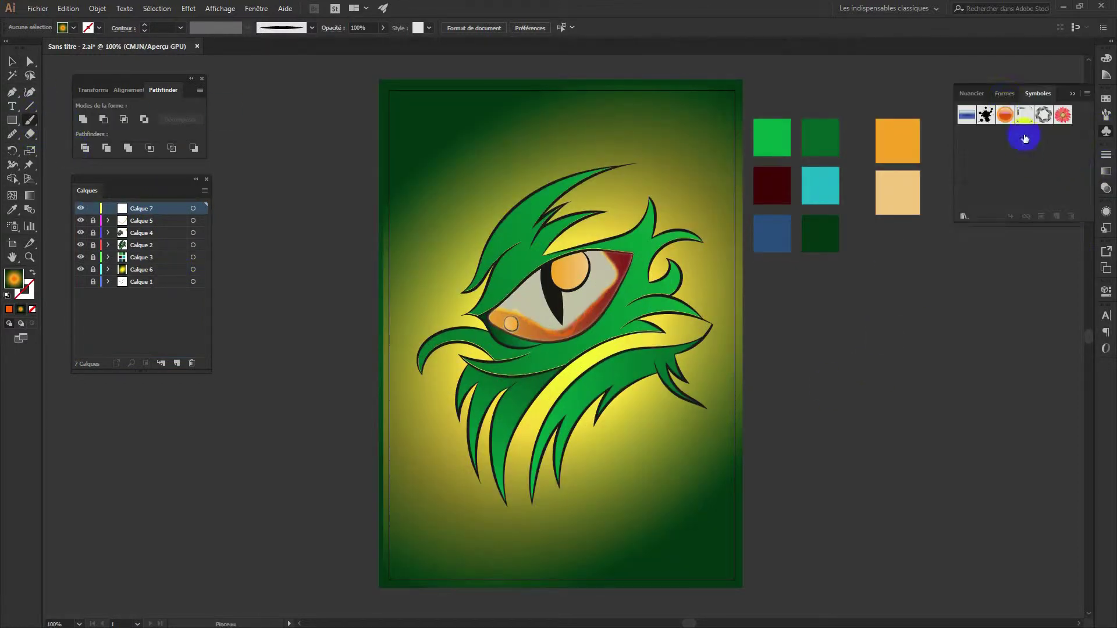
key(b)
key(i)
click(769, 201)
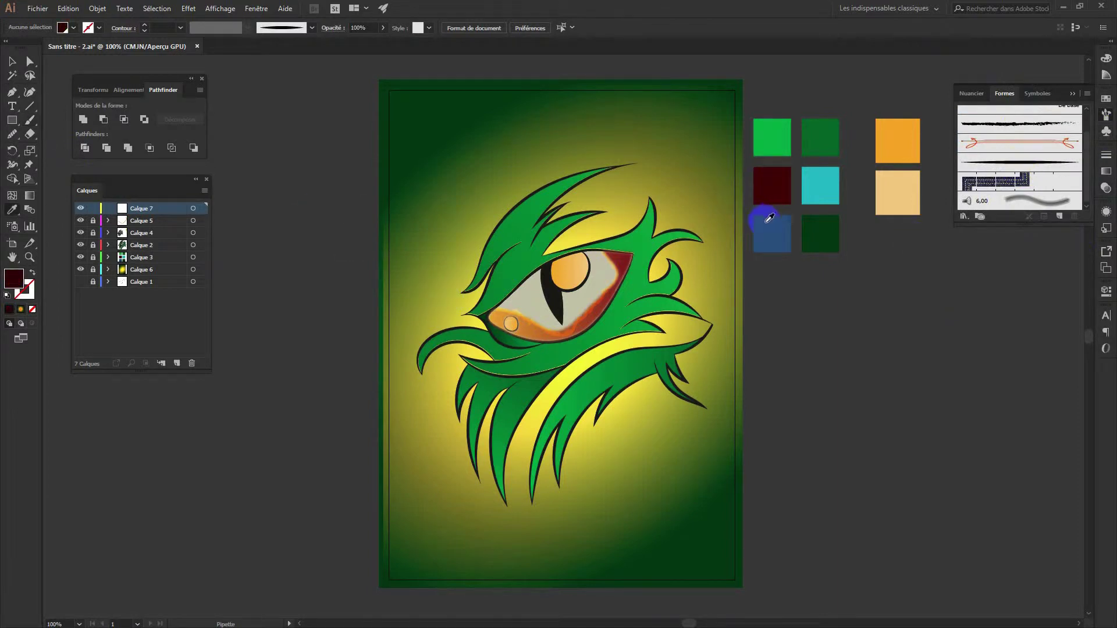
Paint dark red hair strokes along the left leaf, eye corner, yellow band and top spike
drag(471, 267, 496, 214)
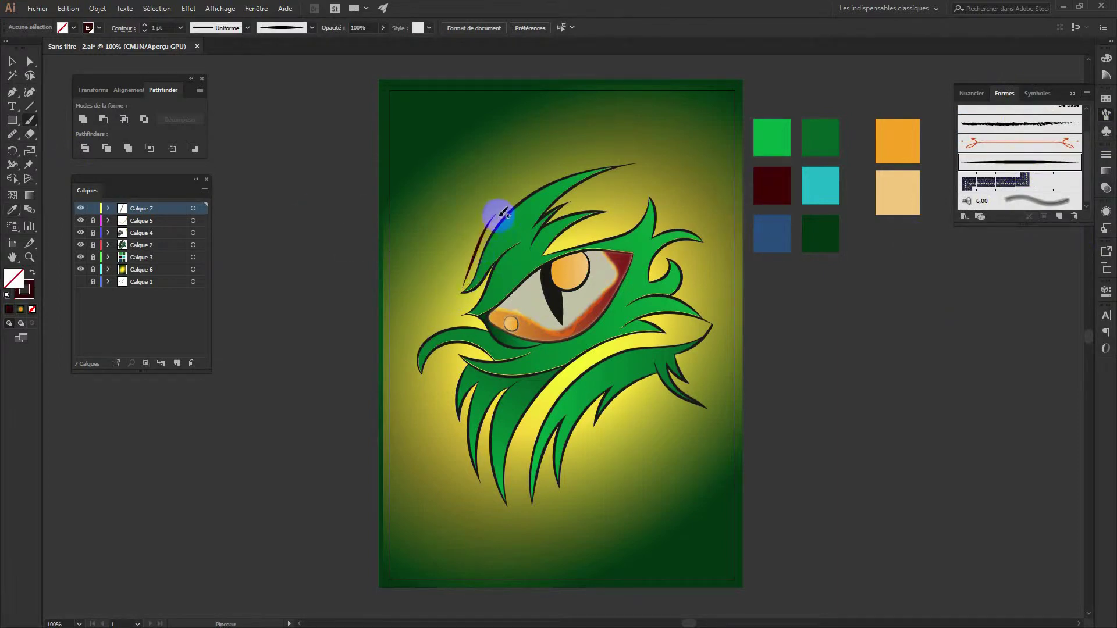
drag(445, 324, 473, 322)
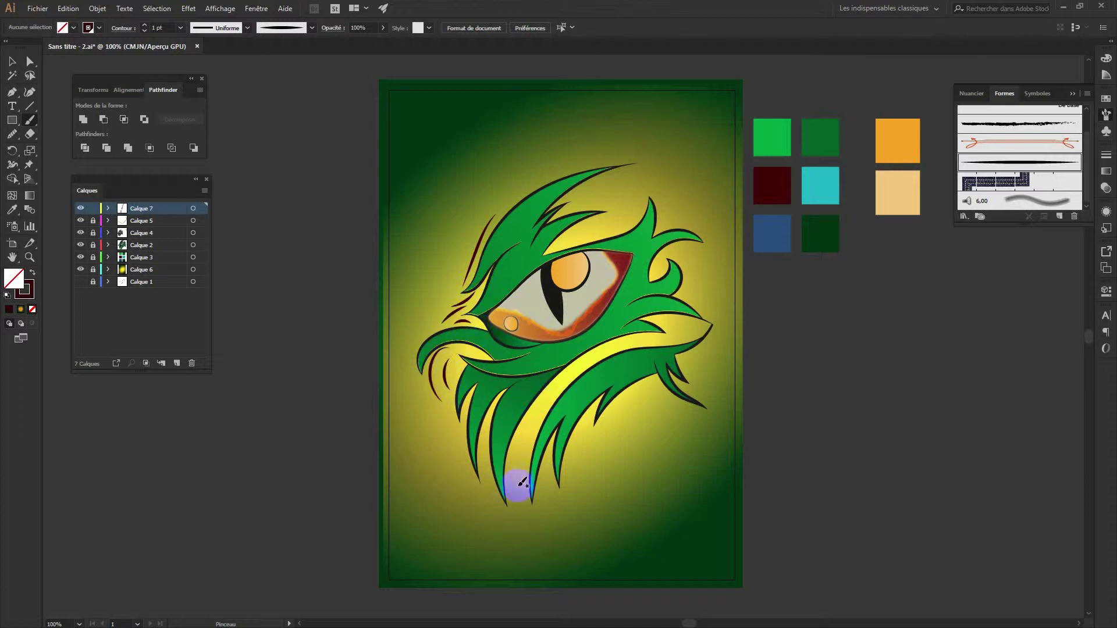
mouse_move(553, 388)
mouse_down()
mouse_move(709, 322)
mouse_move(694, 289)
mouse_up()
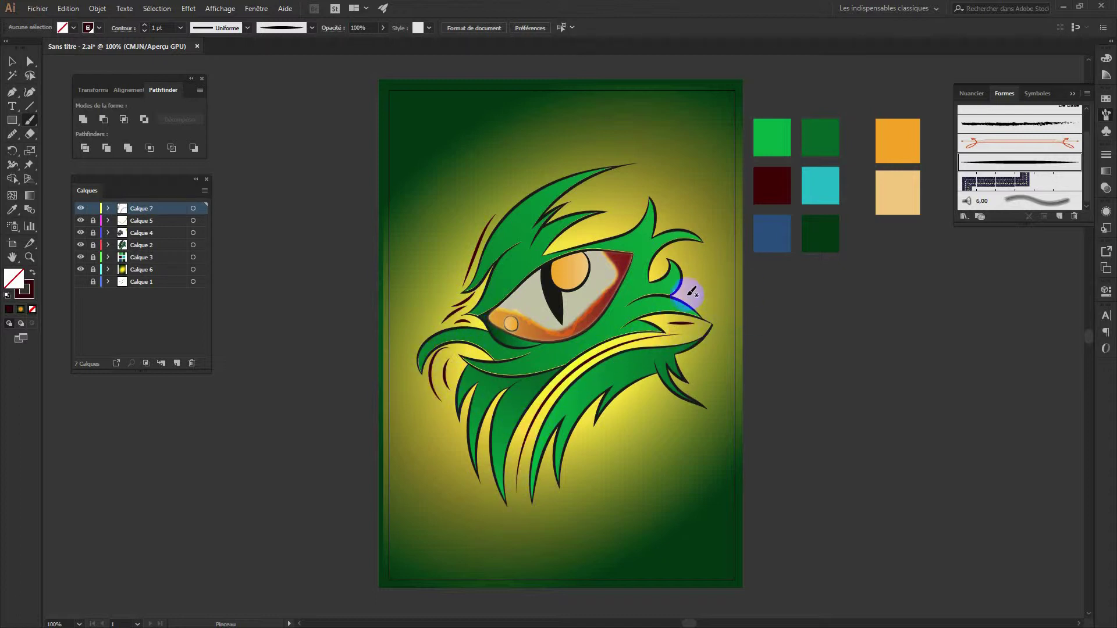
mouse_move(651, 200)
mouse_down()
mouse_move(657, 233)
mouse_move(673, 204)
mouse_move(653, 166)
mouse_move(741, 149)
mouse_up()
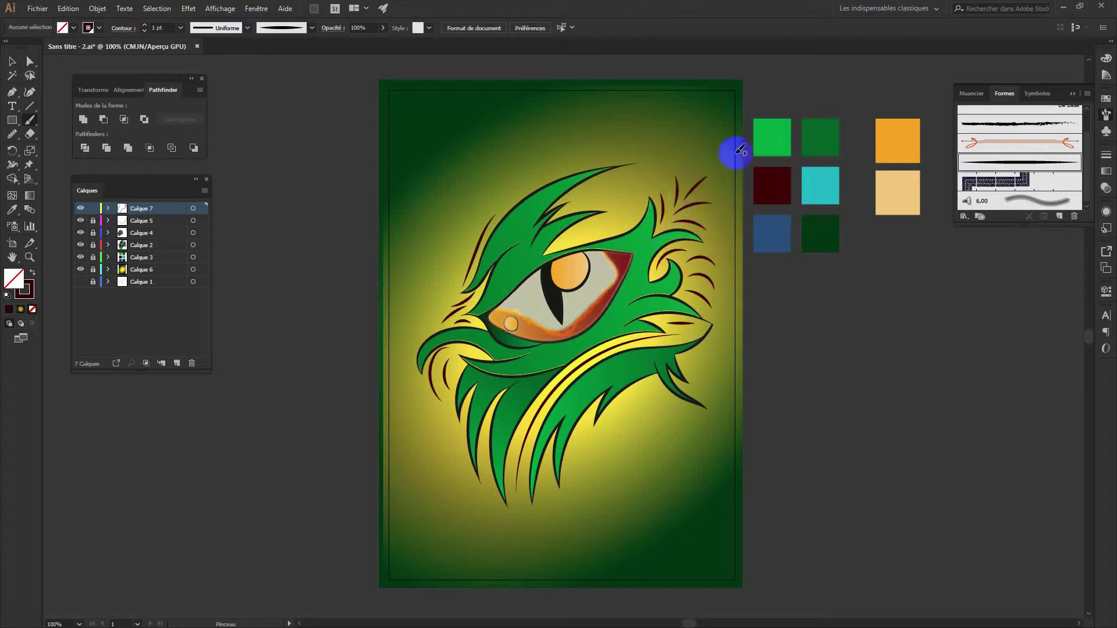
drag(608, 251, 692, 152)
drag(579, 204, 655, 147)
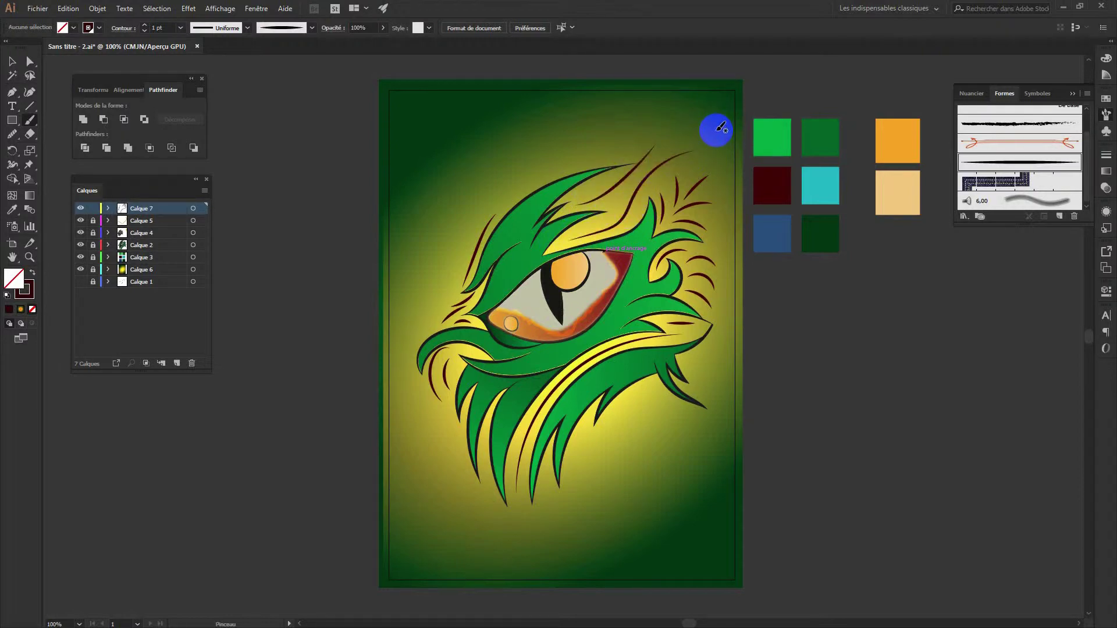
mouse_move(583, 196)
mouse_down()
mouse_move(643, 174)
mouse_move(638, 185)
mouse_move(658, 144)
mouse_move(701, 135)
mouse_up()
drag(515, 192, 570, 165)
Add dark hair strokes on the lower feathers and right spike, then sample orange
drag(461, 411, 479, 479)
drag(485, 431, 511, 526)
drag(549, 456, 562, 525)
drag(588, 413, 600, 524)
drag(622, 404, 599, 486)
drag(654, 384, 696, 431)
drag(698, 355, 718, 338)
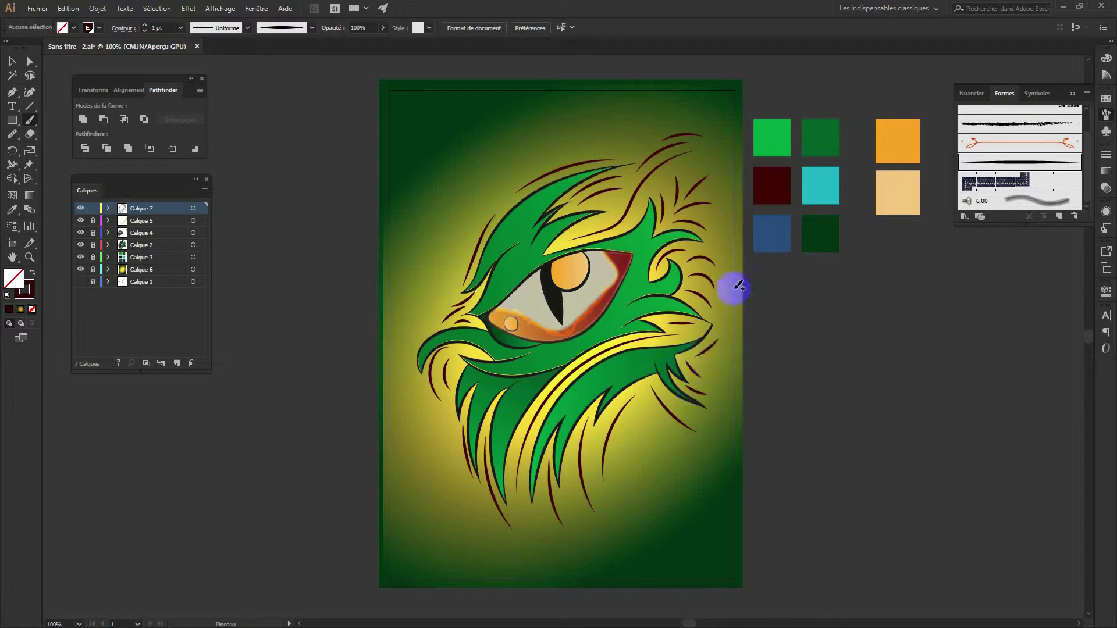
drag(581, 250, 596, 237)
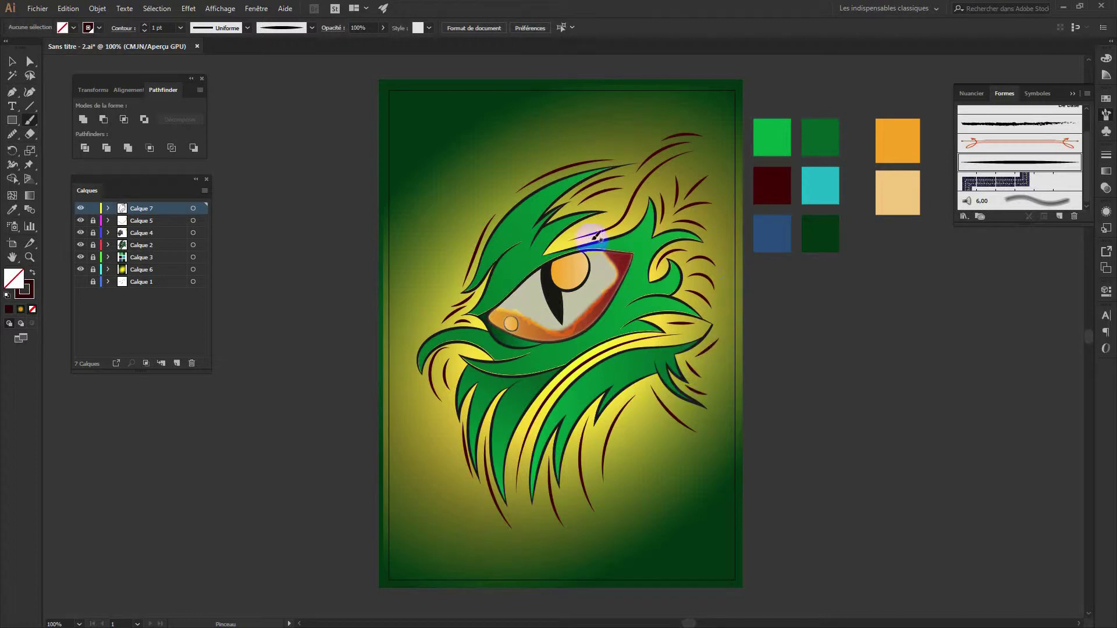
key(i)
click(897, 137)
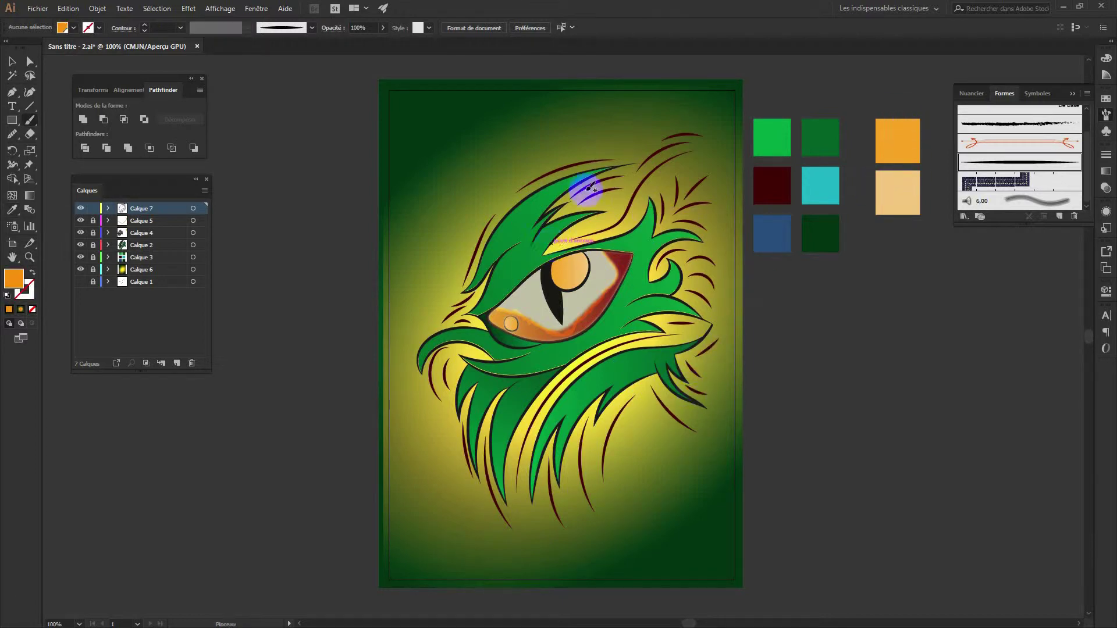
Paint thin orange strokes on the hair around the eye and the crest to its right
drag(493, 253, 530, 198)
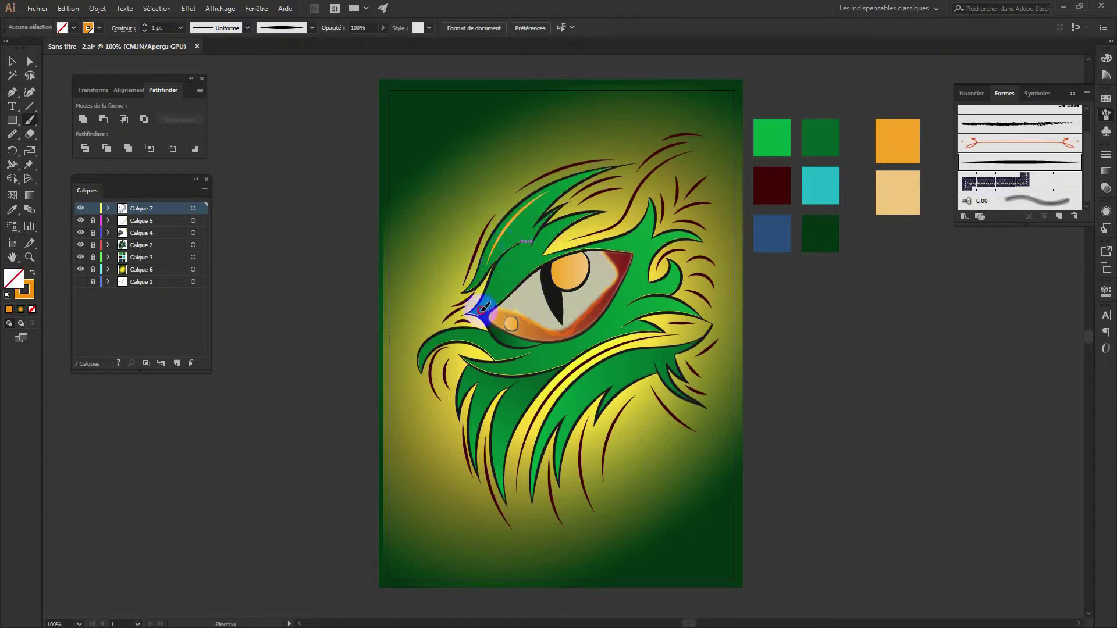
drag(599, 190, 612, 176)
drag(525, 241, 535, 228)
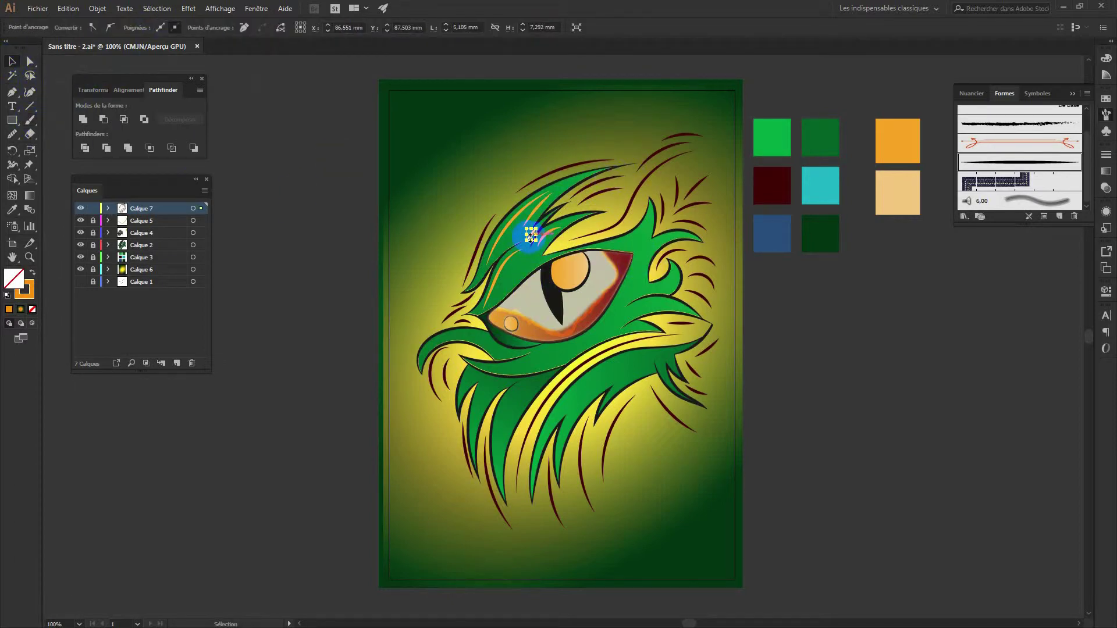
click(11, 60)
click(536, 237)
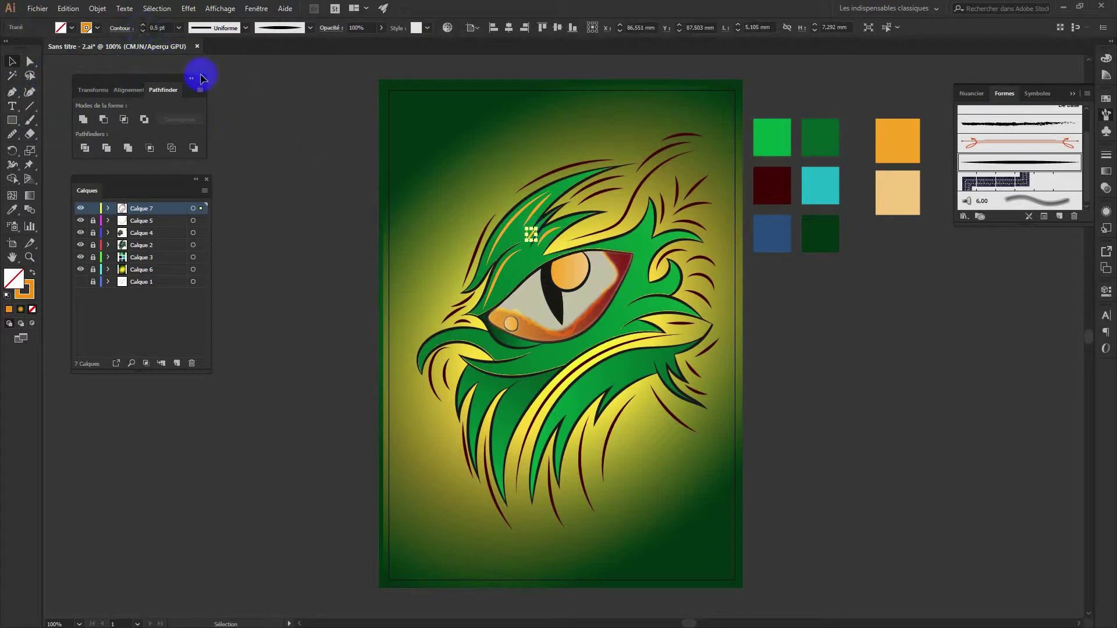
click(294, 133)
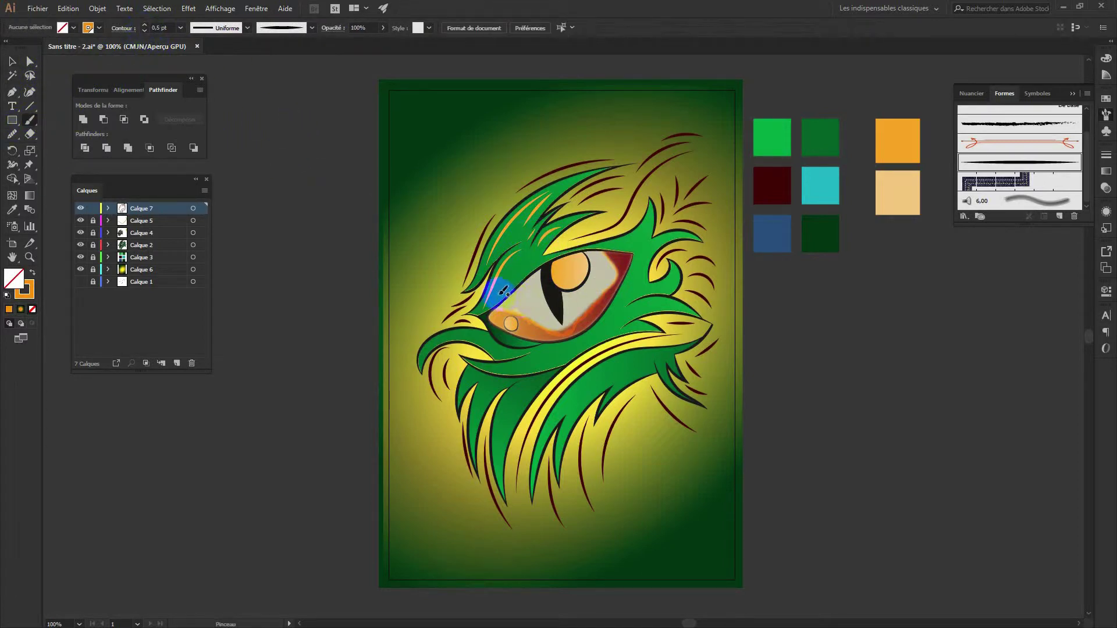
drag(560, 350, 603, 329)
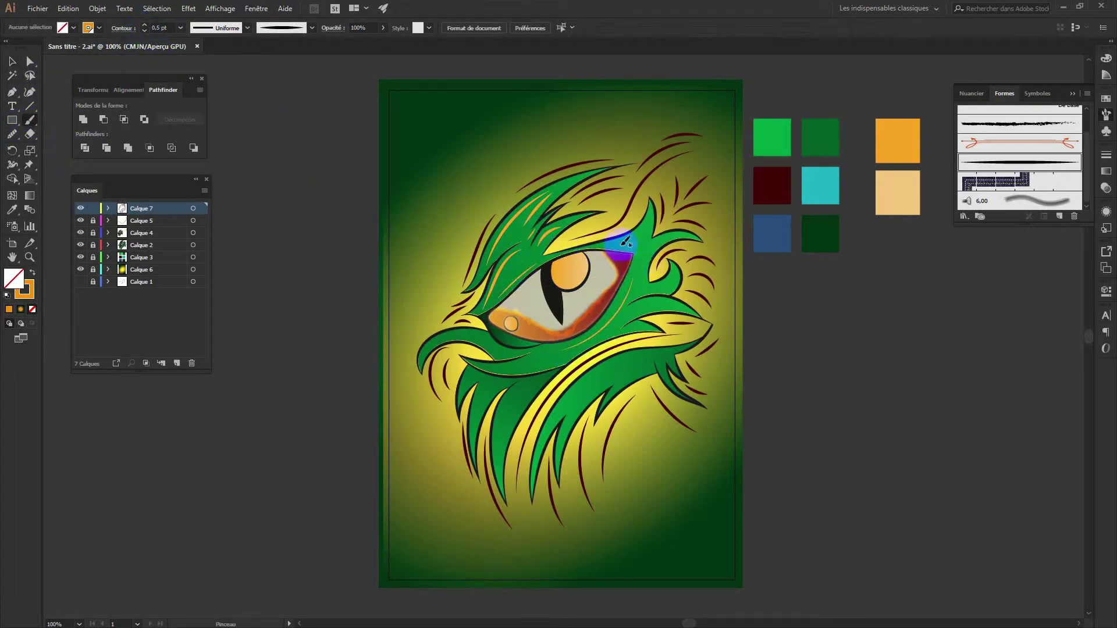
drag(654, 260, 711, 245)
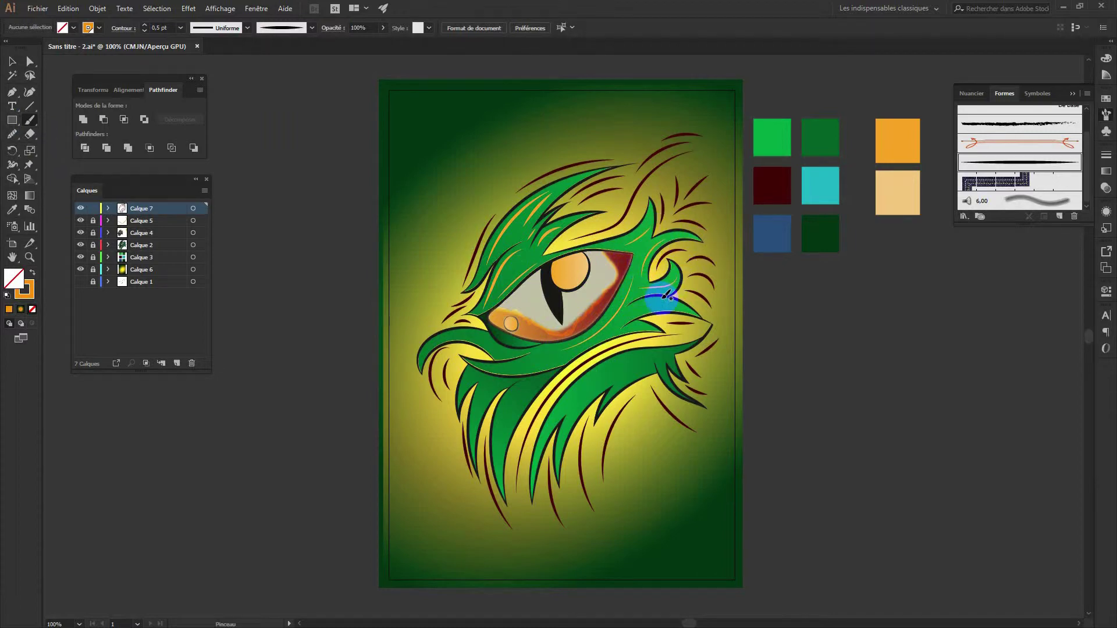
At 200% zoom, paint orange highlights right of the eye, on the left leaf tip and lower eyelid
key(ctrl+plus)
drag(667, 296, 619, 324)
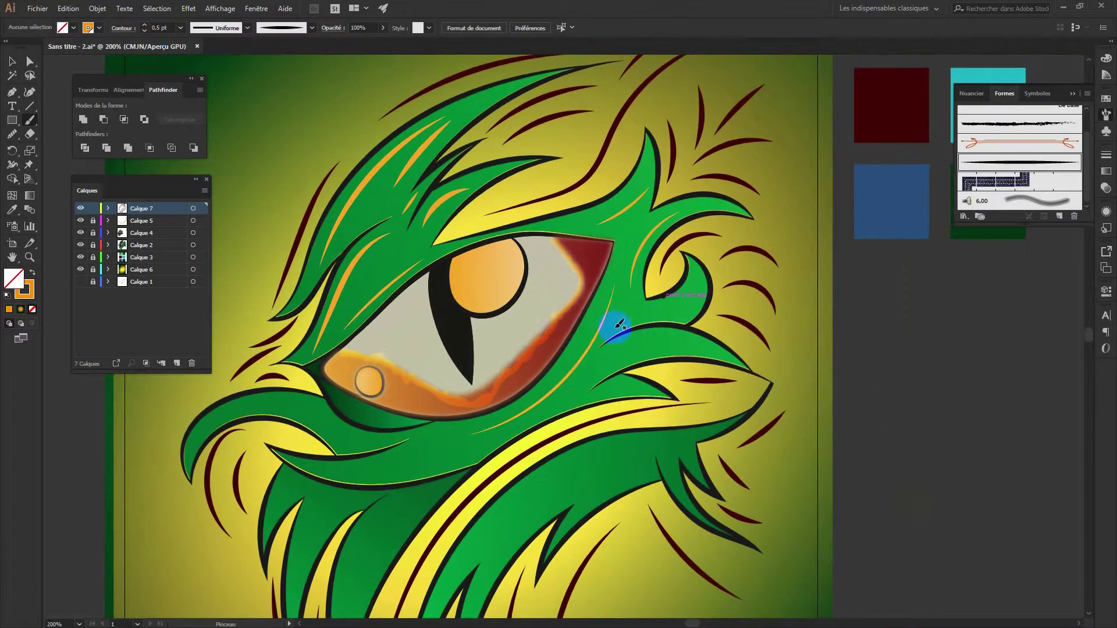
drag(595, 377, 581, 385)
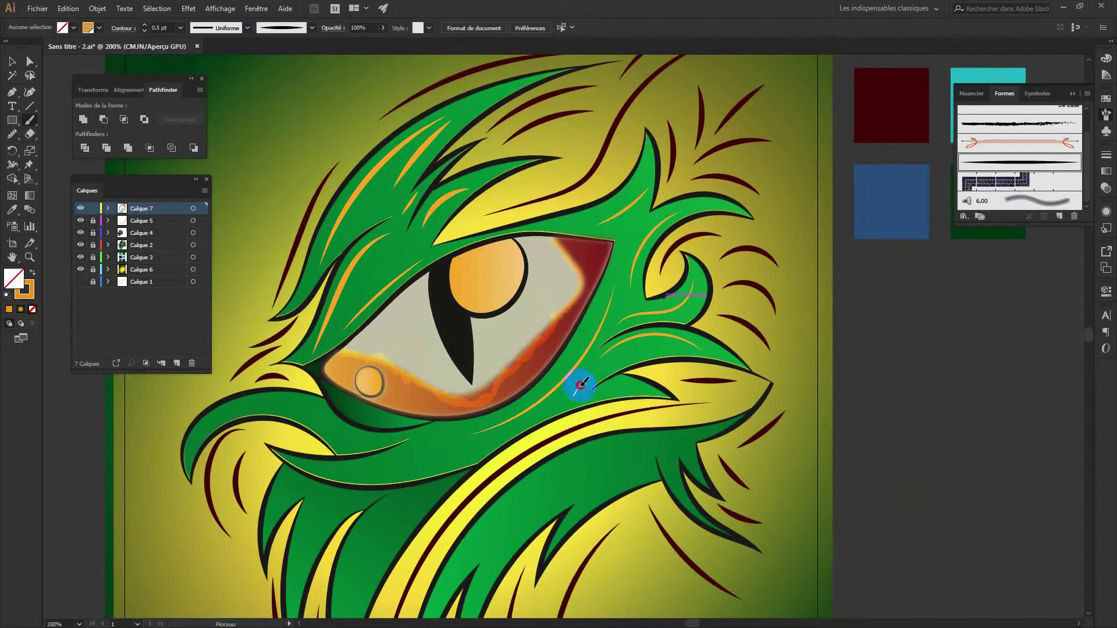
drag(330, 453, 447, 450)
drag(503, 423, 524, 414)
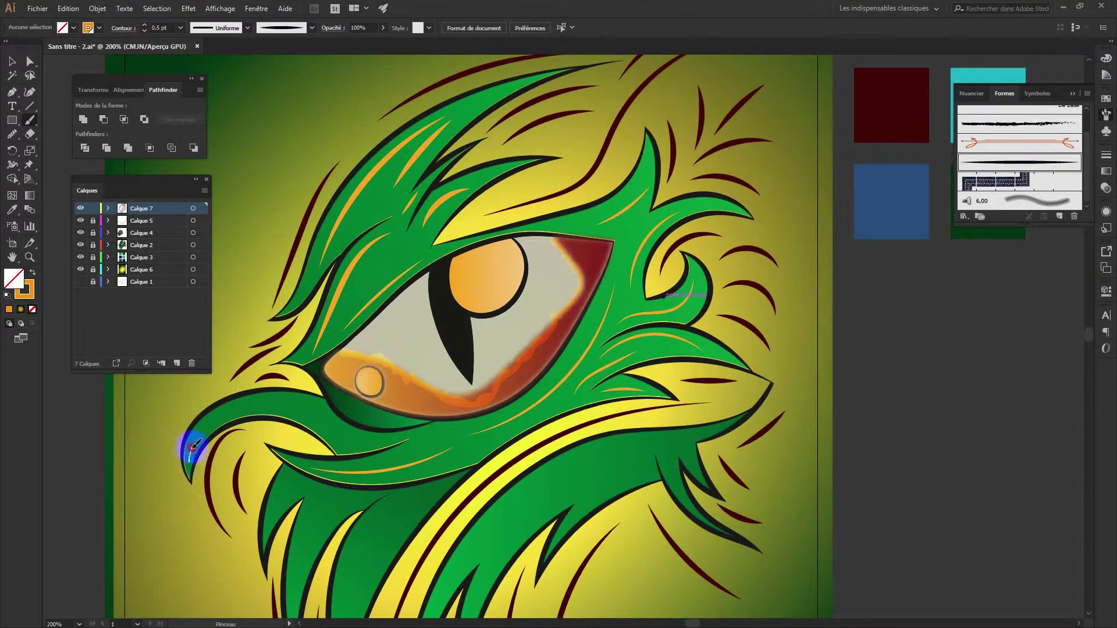
drag(337, 391, 412, 436)
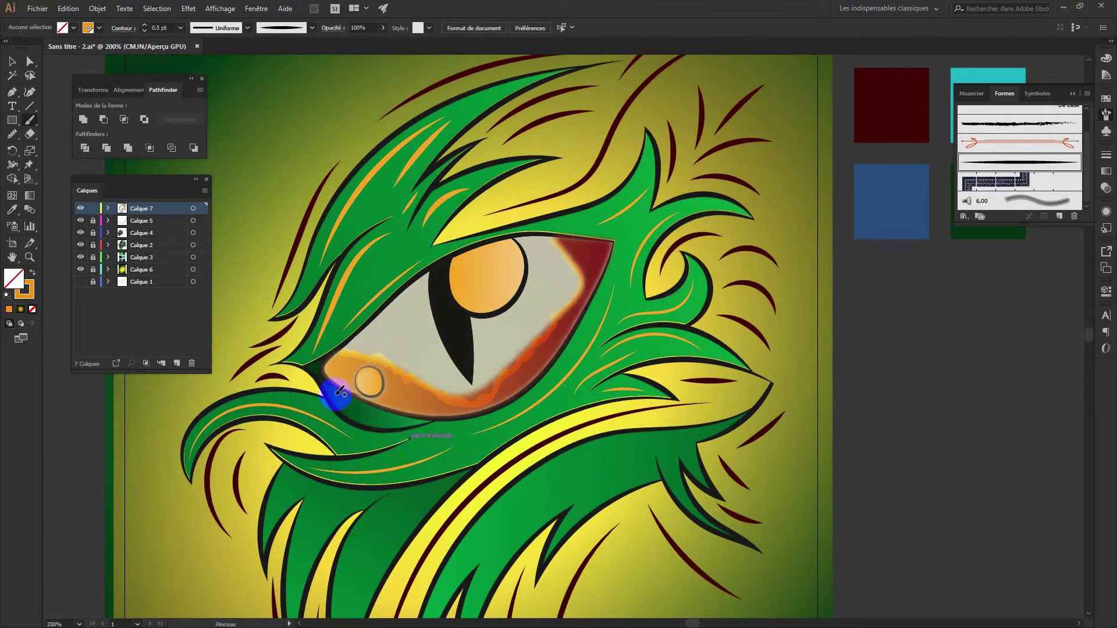
scroll(444, 424, down, 5)
mouse_move(391, 303)
mouse_down()
mouse_move(355, 332)
mouse_move(379, 367)
mouse_up()
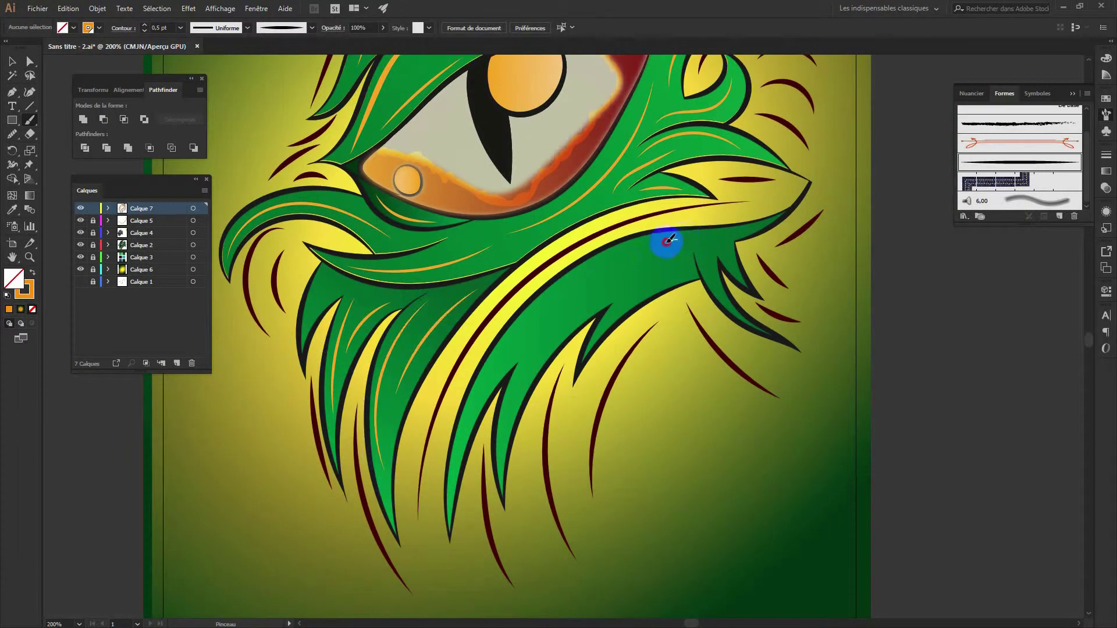
Paint orange strokes along the lower feather edges and tips, then return to 100% zoom
drag(488, 387, 488, 386)
key(ctrl+z)
drag(646, 244, 633, 249)
drag(487, 380, 451, 450)
drag(531, 354, 521, 378)
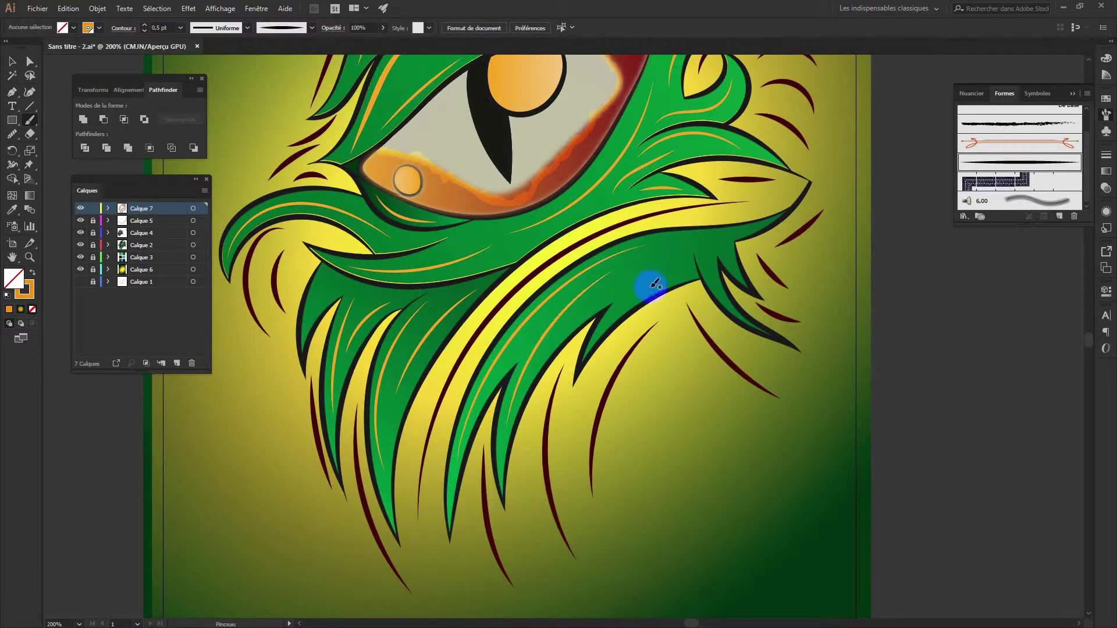
drag(763, 255, 777, 328)
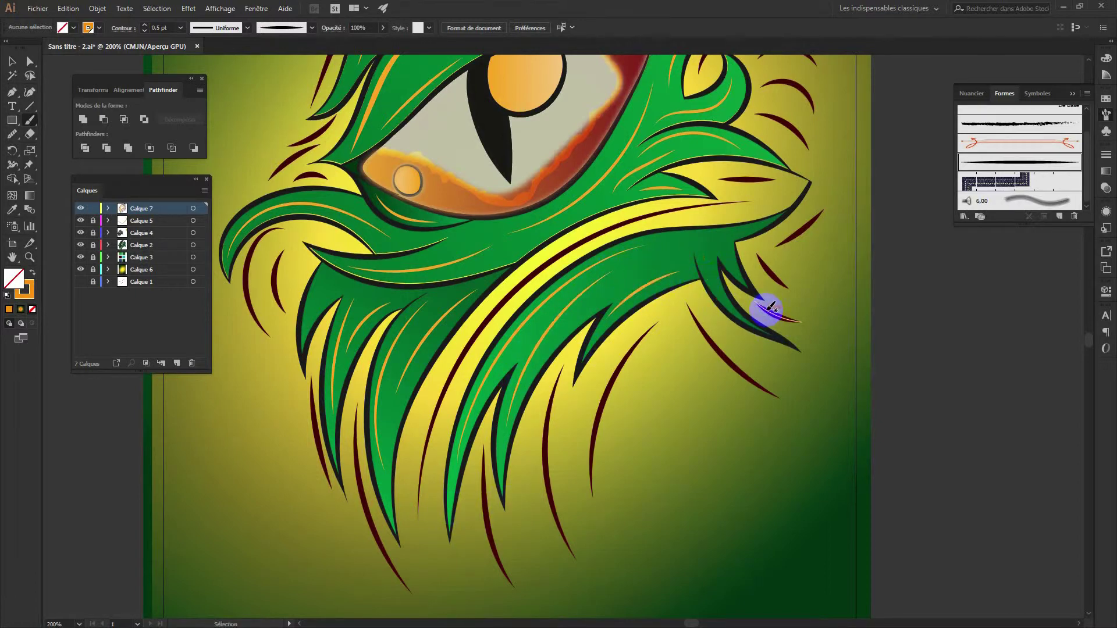
drag(725, 259, 760, 308)
drag(708, 249, 746, 228)
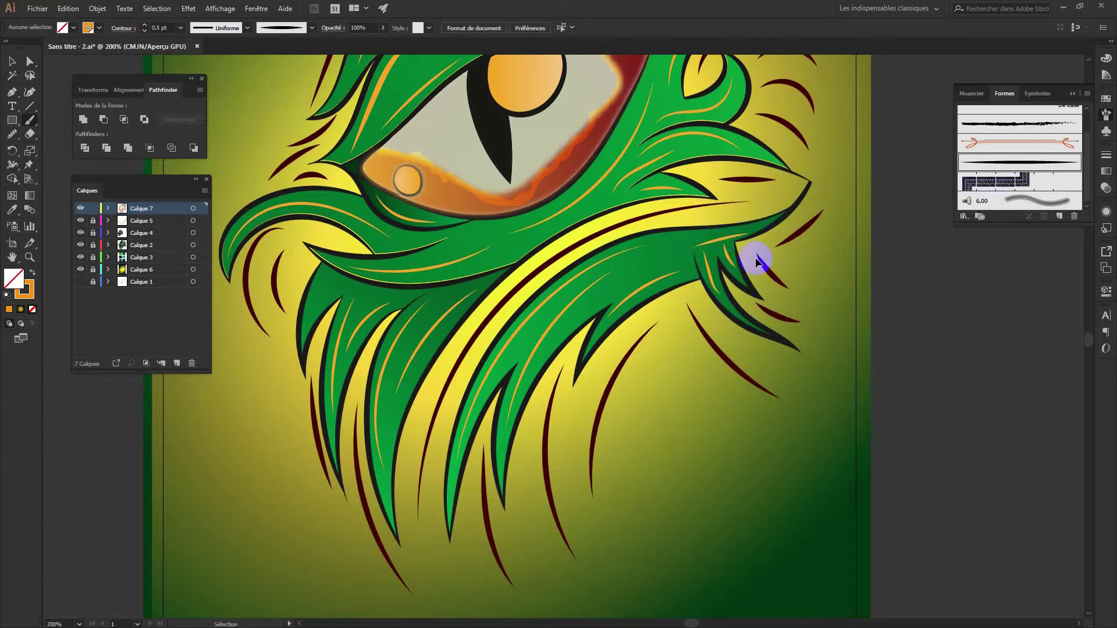
drag(758, 254, 767, 265)
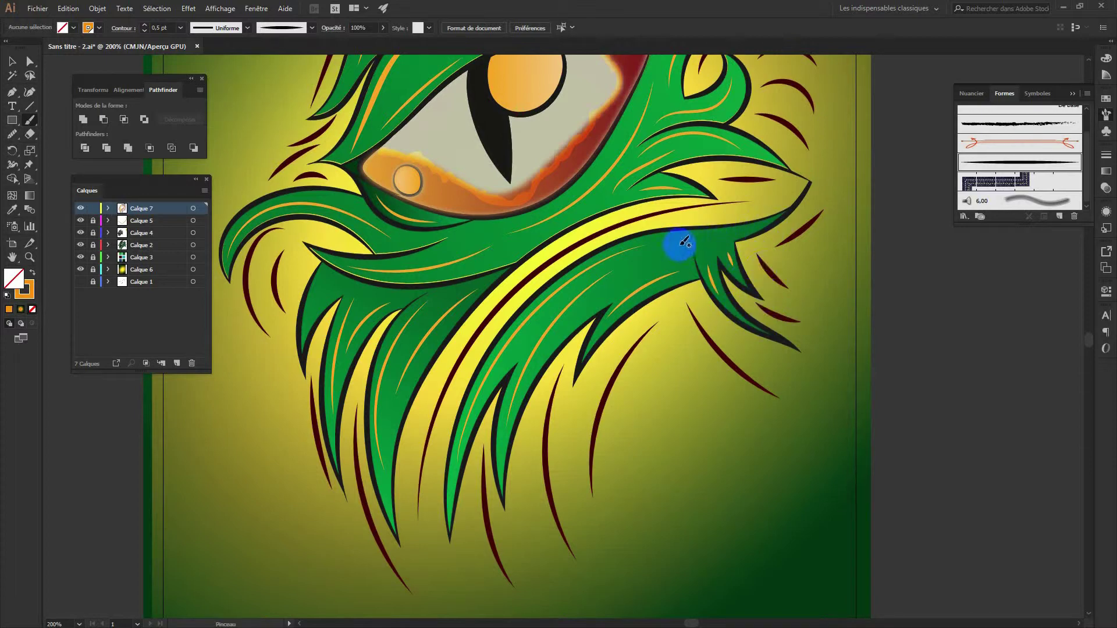
drag(686, 240, 775, 219)
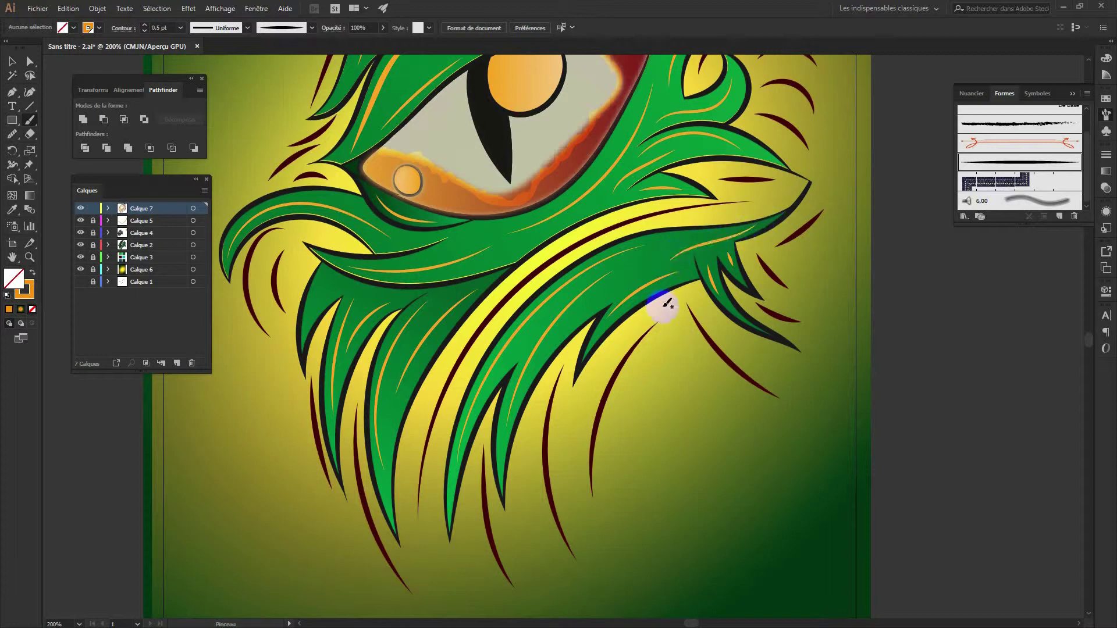
drag(422, 278, 507, 269)
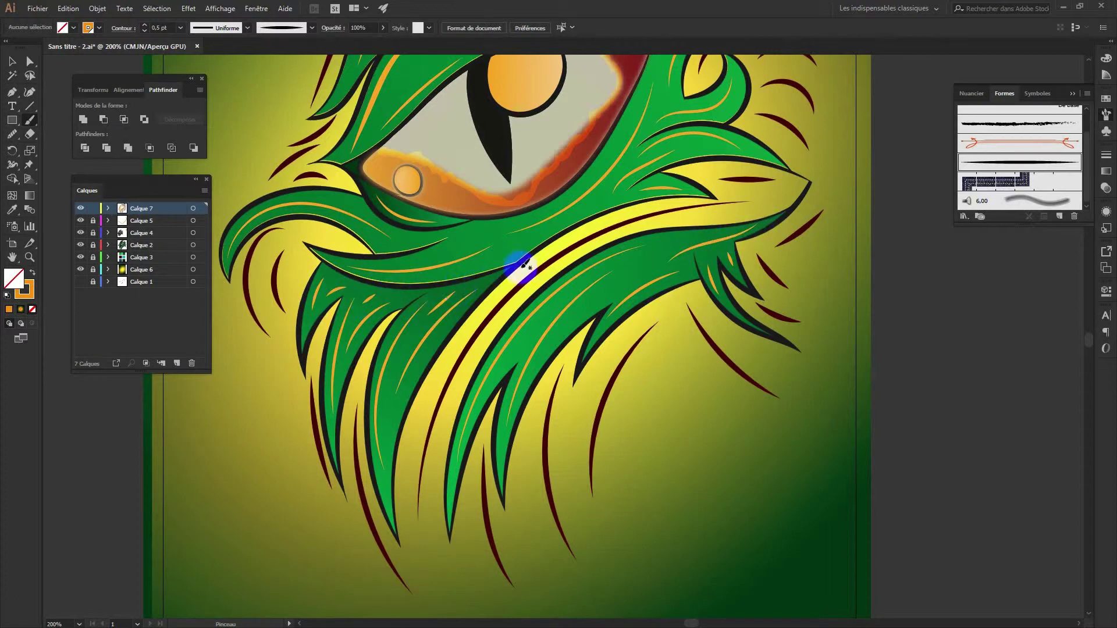
key(ctrl+1)
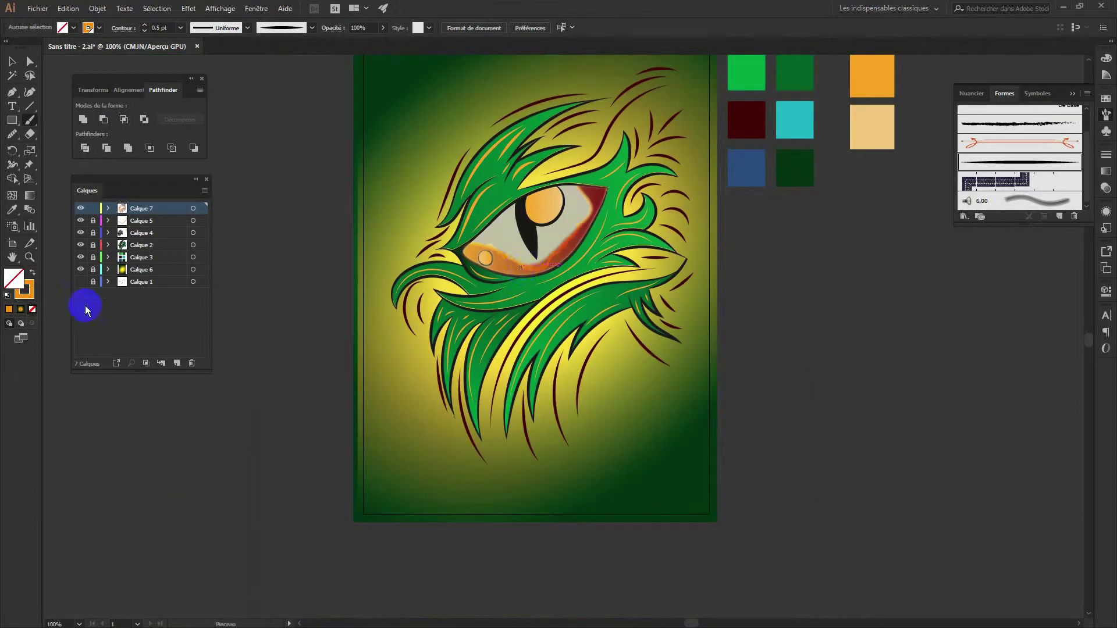
Create a new blank A4 document and draw a tall rounded rectangle on it
click(38, 8)
click(348, 222)
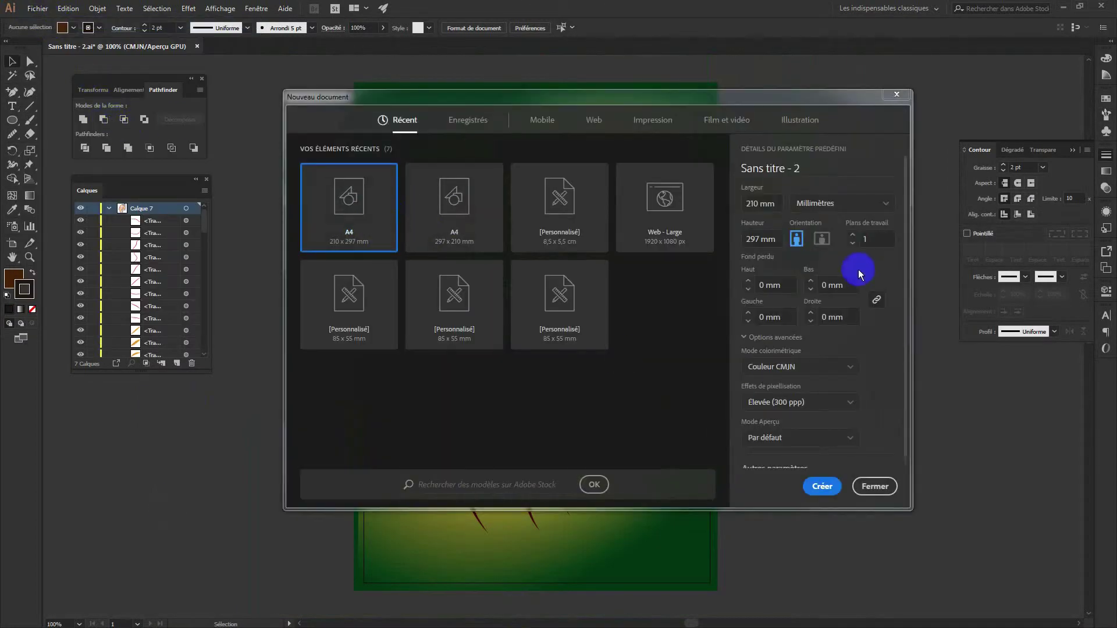
click(826, 487)
drag(16, 124, 66, 133)
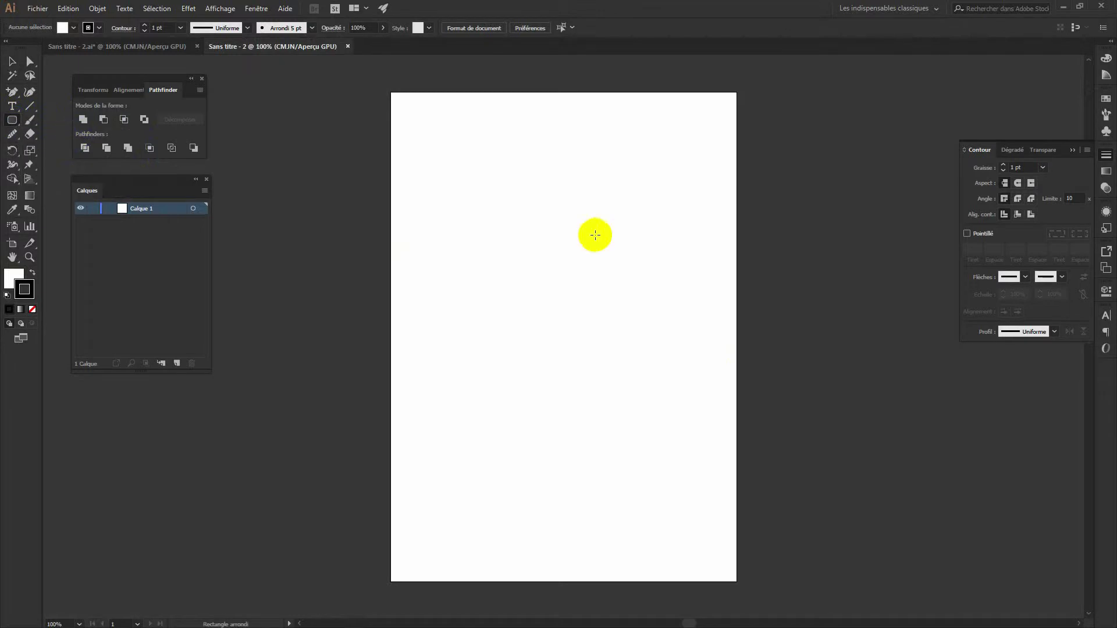
drag(524, 152, 591, 498)
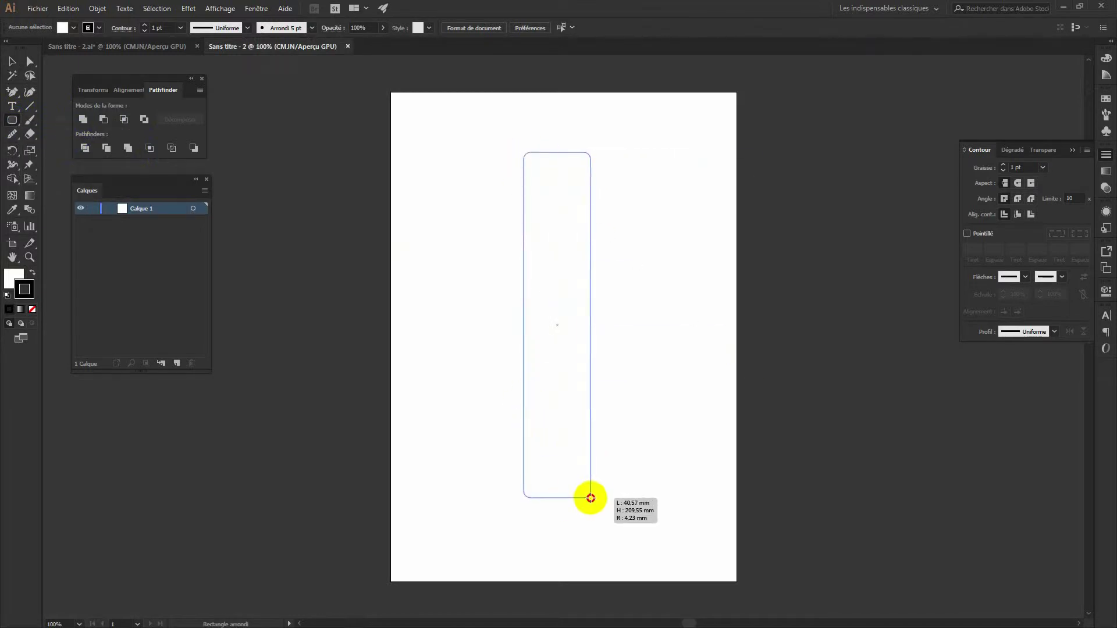
Show rulers, add vertical and horizontal centre guides, and centre the rectangle on the page
key(ctrl+r)
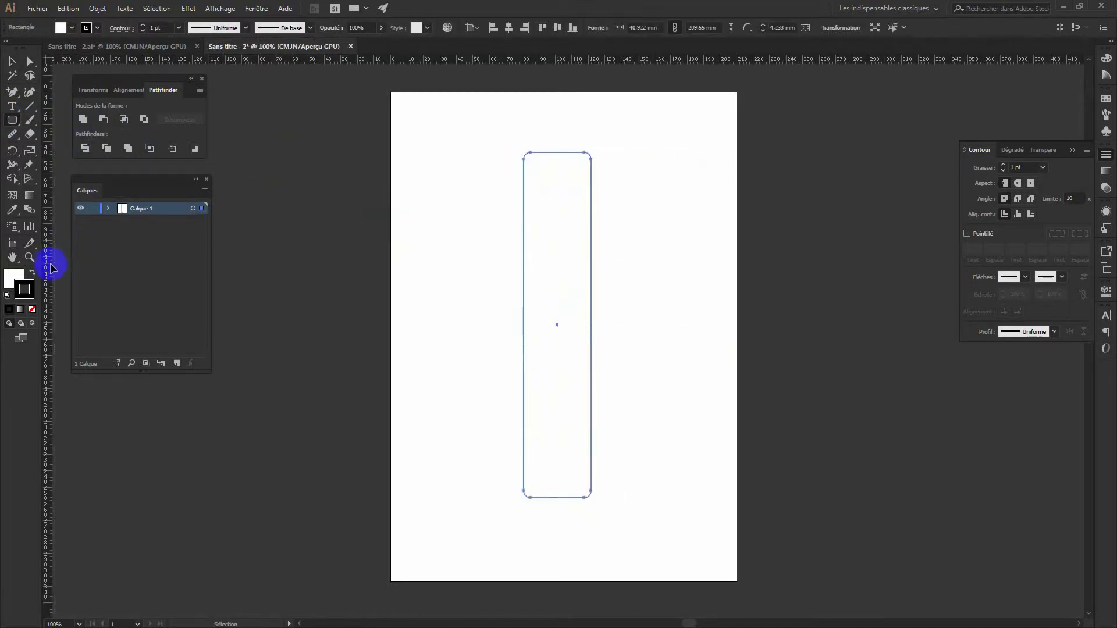
drag(50, 262, 564, 276)
drag(349, 58, 349, 291)
click(557, 29)
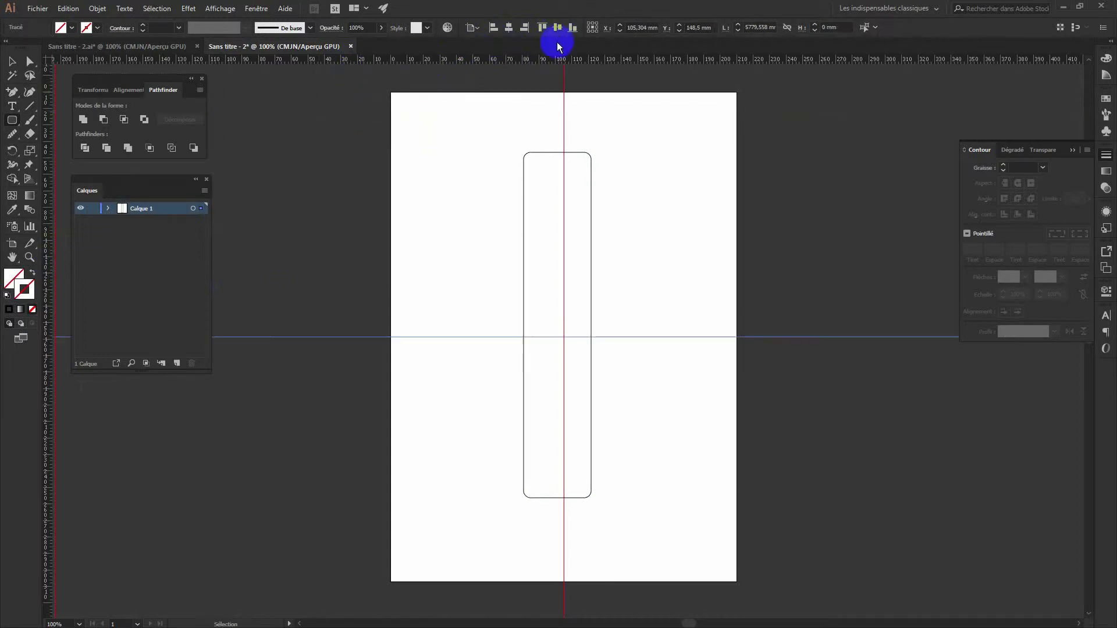
click(760, 337)
click(592, 349)
drag(786, 337, 786, 264)
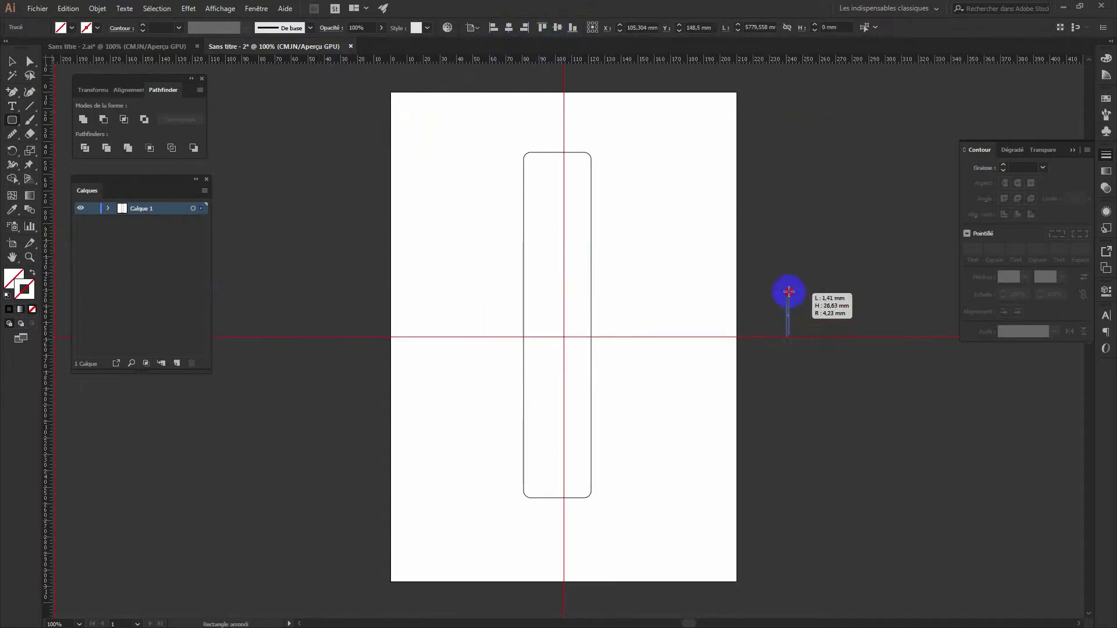
key(ctrl+z)
click(12, 61)
drag(312, 337, 312, 263)
click(546, 153)
click(507, 27)
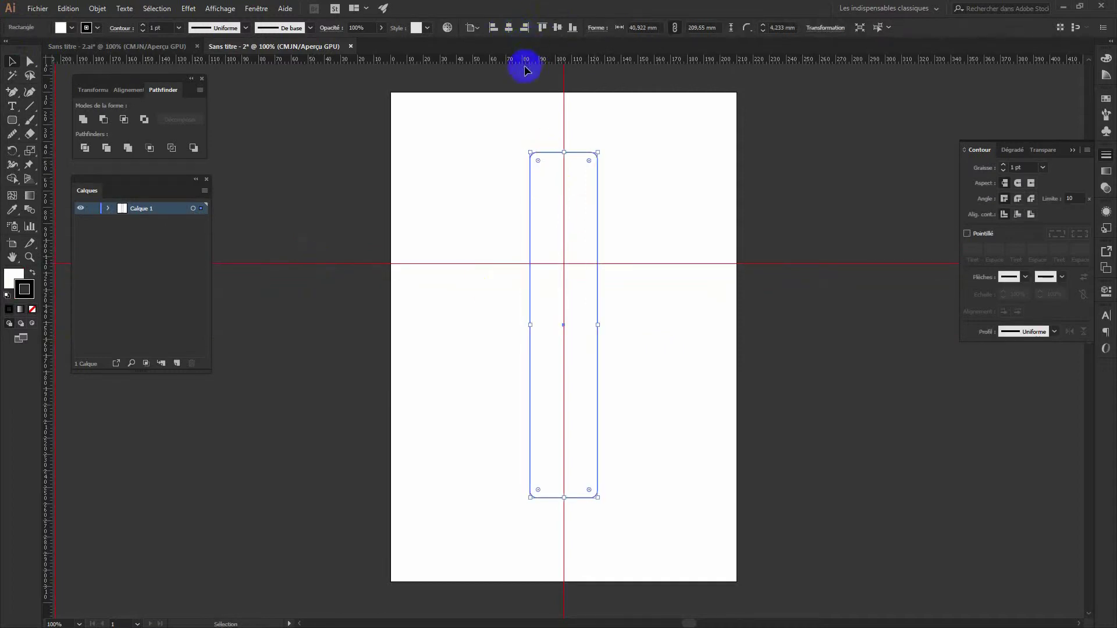
Pinch the upright at its middle by adding edge anchors and pulling one inward
drag(12, 92, 70, 107)
click(597, 263)
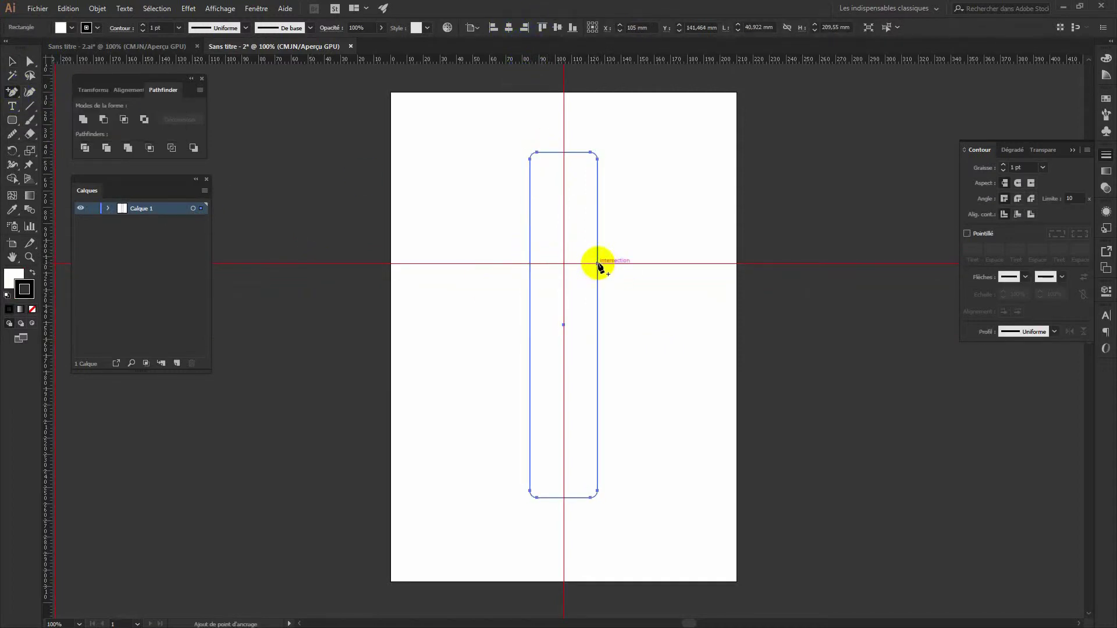
click(530, 264)
key(a)
drag(530, 263, 587, 268)
click(614, 305)
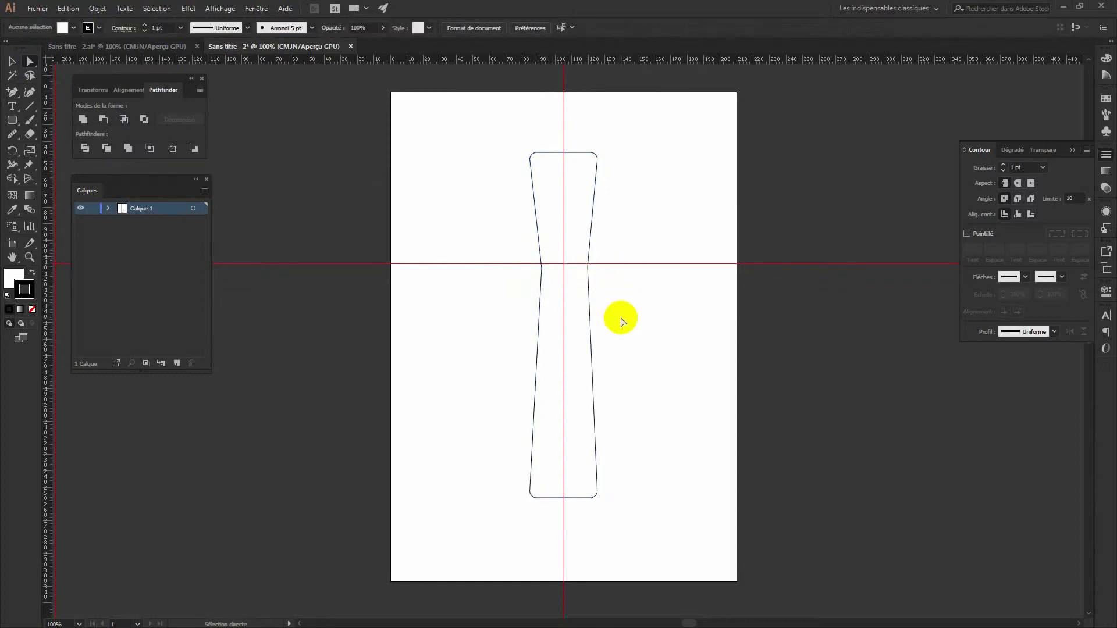
Draw a rounded crossbar across the upright and pinch its top and bottom centres inward
mouse_move(453, 247)
mouse_down()
mouse_move(676, 297)
mouse_move(634, 271)
mouse_up()
click(13, 62)
click(13, 93)
click(564, 239)
click(564, 288)
key(a)
drag(565, 289, 564, 277)
drag(565, 239, 564, 248)
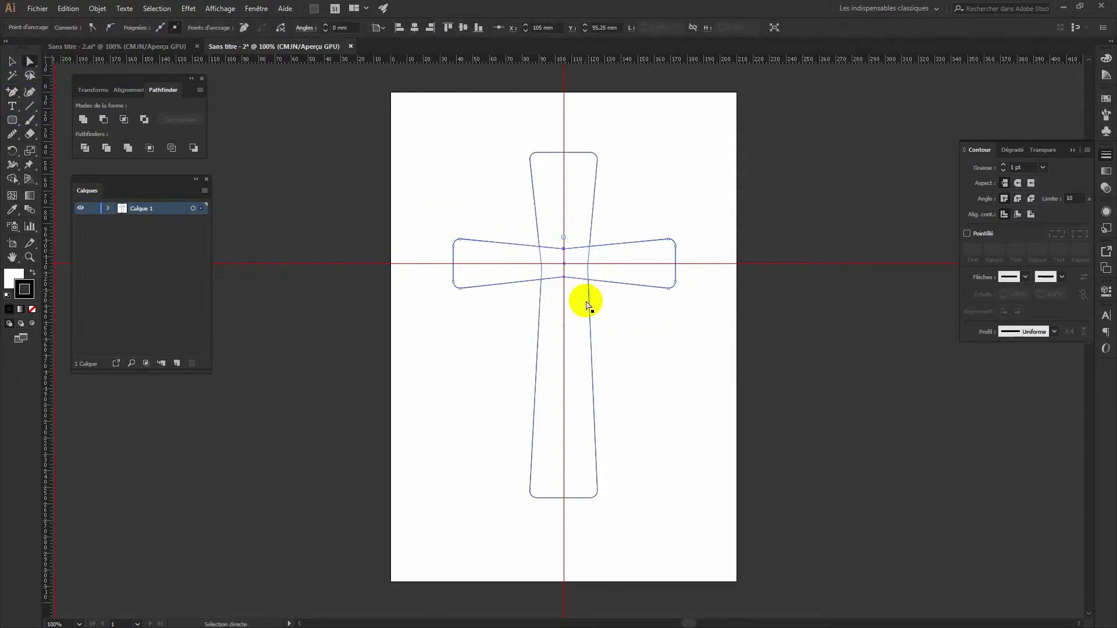
Fill both cross parts black and stretch the crossbar slightly taller
click(11, 61)
drag(669, 183, 519, 431)
double_click(14, 281)
click(416, 394)
click(672, 244)
click(748, 326)
click(566, 289)
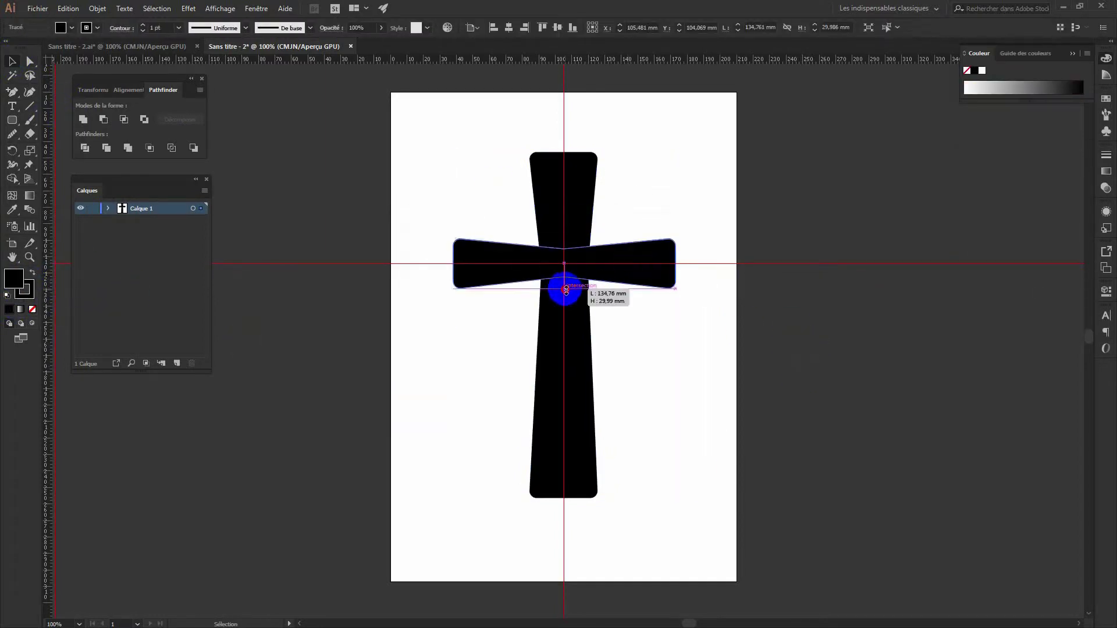
drag(566, 289, 567, 304)
click(700, 316)
Hide the guide layers and unite the upright and crossbar with Pathfinder
click(108, 207)
drag(81, 240, 81, 257)
drag(342, 399, 516, 242)
click(124, 145)
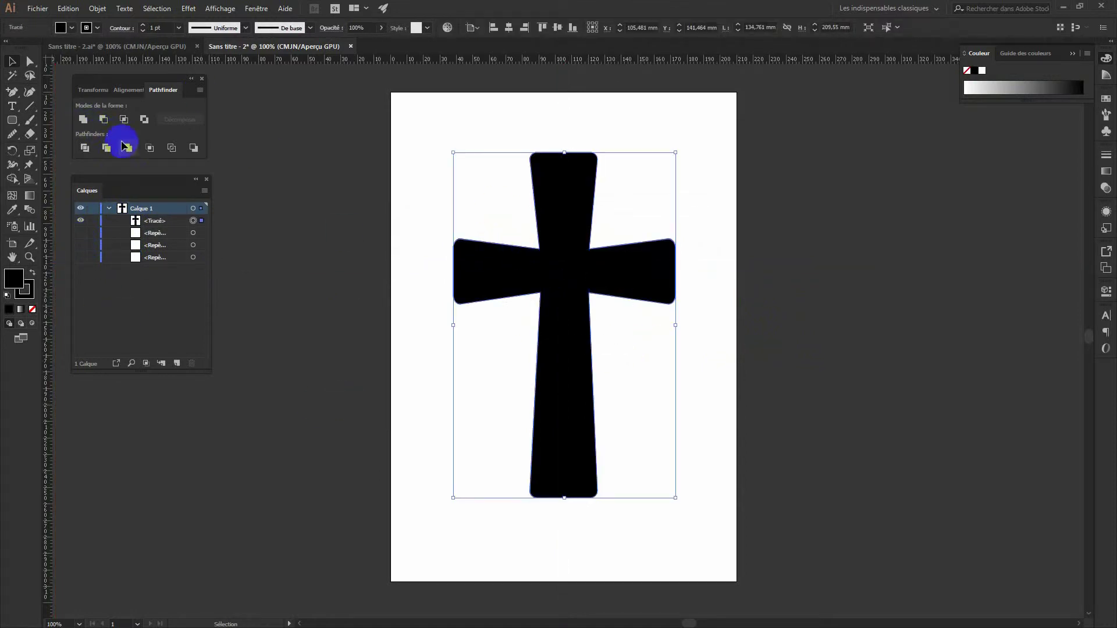
click(271, 200)
drag(11, 119, 62, 147)
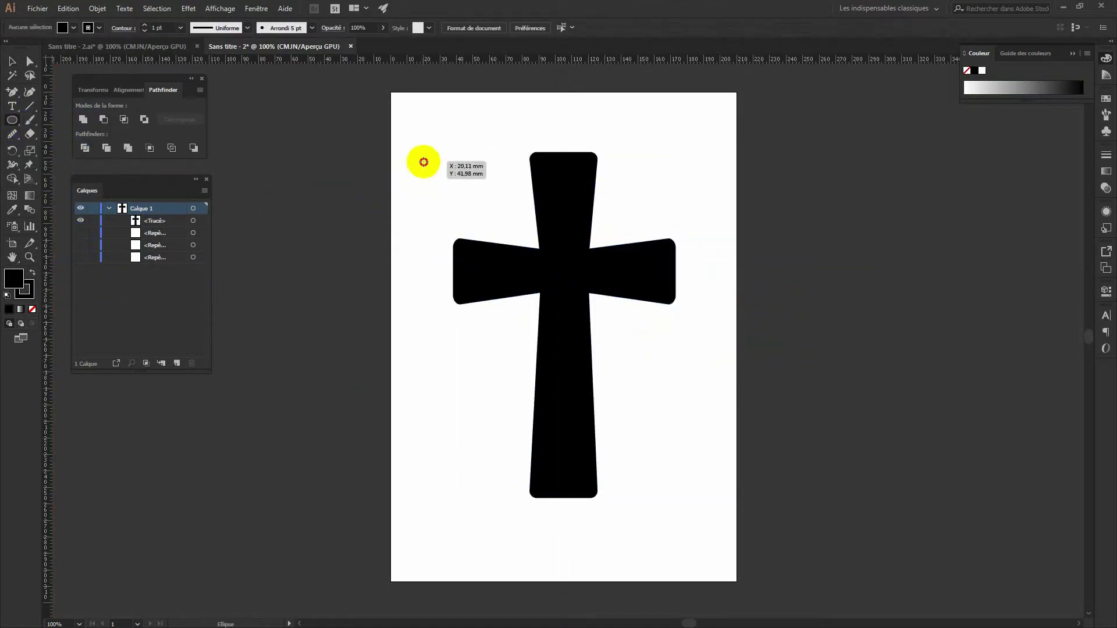
Place small white (ffffff), strokeless circles on the cross's four inner corners
drag(423, 162, 443, 180)
double_click(14, 278)
text(ffffff)
key(Return)
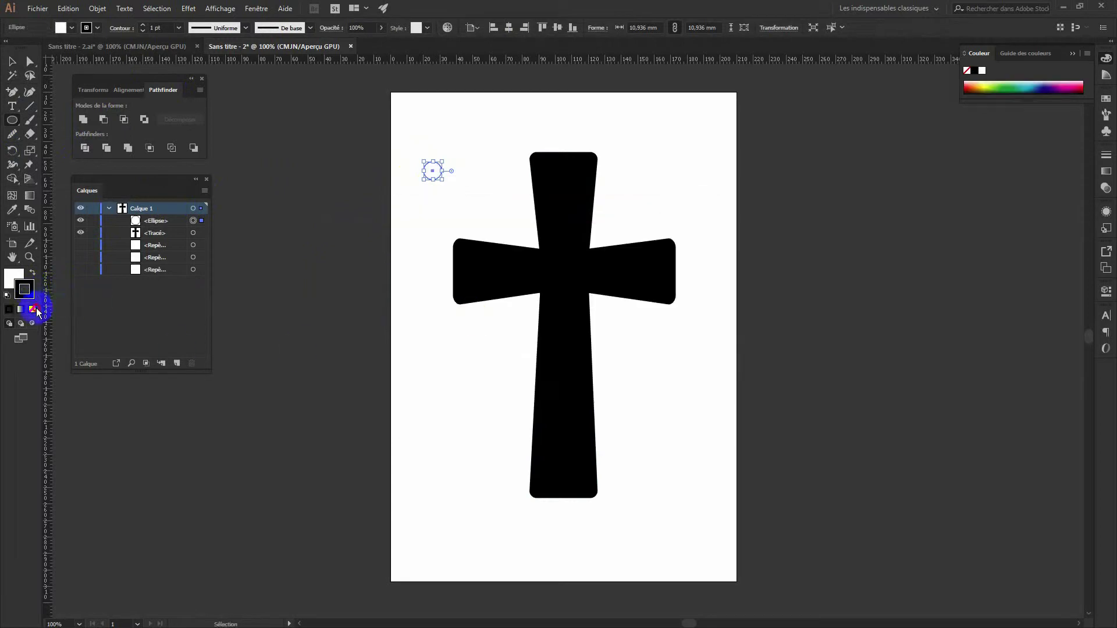
click(33, 309)
double_click(14, 278)
click(414, 294)
click(675, 245)
click(12, 62)
mouse_move(439, 173)
mouse_down()
mouse_move(541, 251)
mouse_move(545, 296)
mouse_move(591, 294)
mouse_move(589, 249)
mouse_up()
drag(487, 164, 616, 315)
Remove the four circle overlaps with Shape Builder to leave round corner notches
click(12, 179)
alt+click(538, 250)
alt+click(590, 249)
alt+click(588, 291)
alt+click(538, 290)
click(346, 263)
Draw a large unfilled circle centred on the cross with a thick outline
click(653, 290)
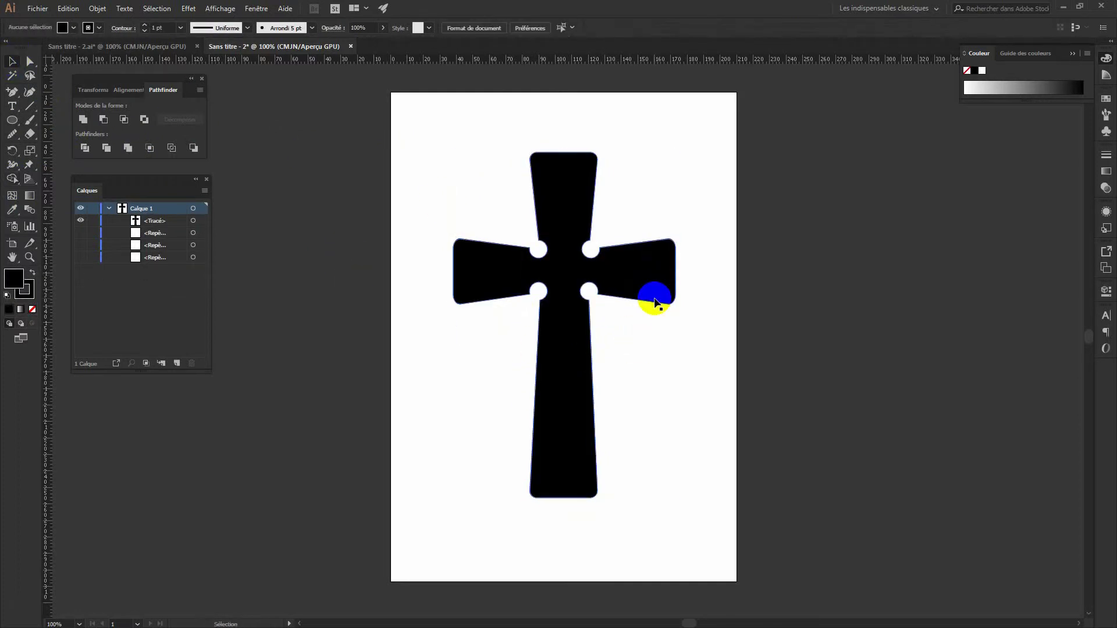
click(12, 120)
drag(564, 270, 470, 175)
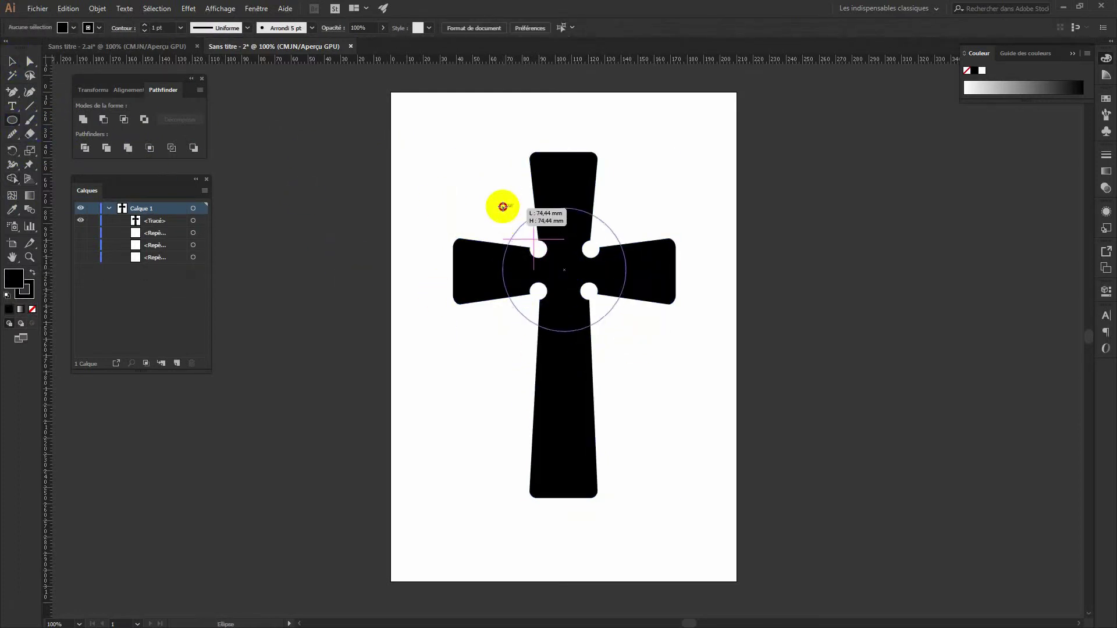
click(32, 309)
click(1105, 155)
click(1003, 165)
click(1003, 167)
Expand the ring's outline into a shape and unite it with the cross
click(12, 61)
click(267, 221)
click(483, 218)
click(97, 8)
click(140, 129)
click(551, 398)
key(ctrl+a)
click(85, 119)
click(299, 302)
Draw a brown circle and centre it exactly on the cross's guides
key(l)
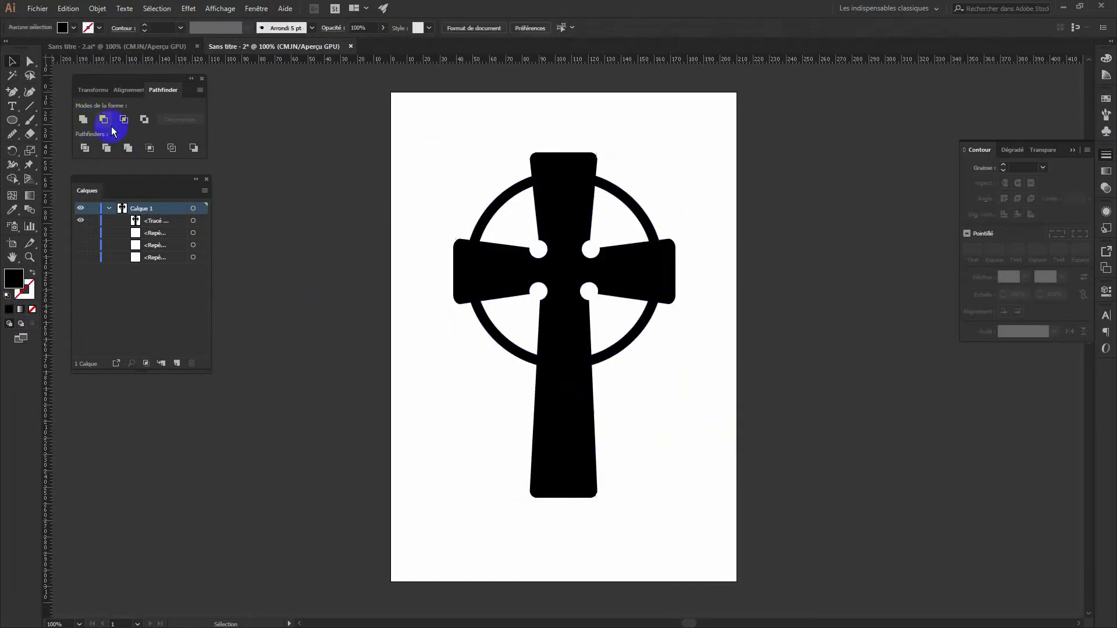
mouse_move(330, 187)
mouse_down()
mouse_move(361, 218)
mouse_move(570, 276)
mouse_up()
key(ctrl+z)
double_click(14, 278)
click(672, 244)
click(9, 62)
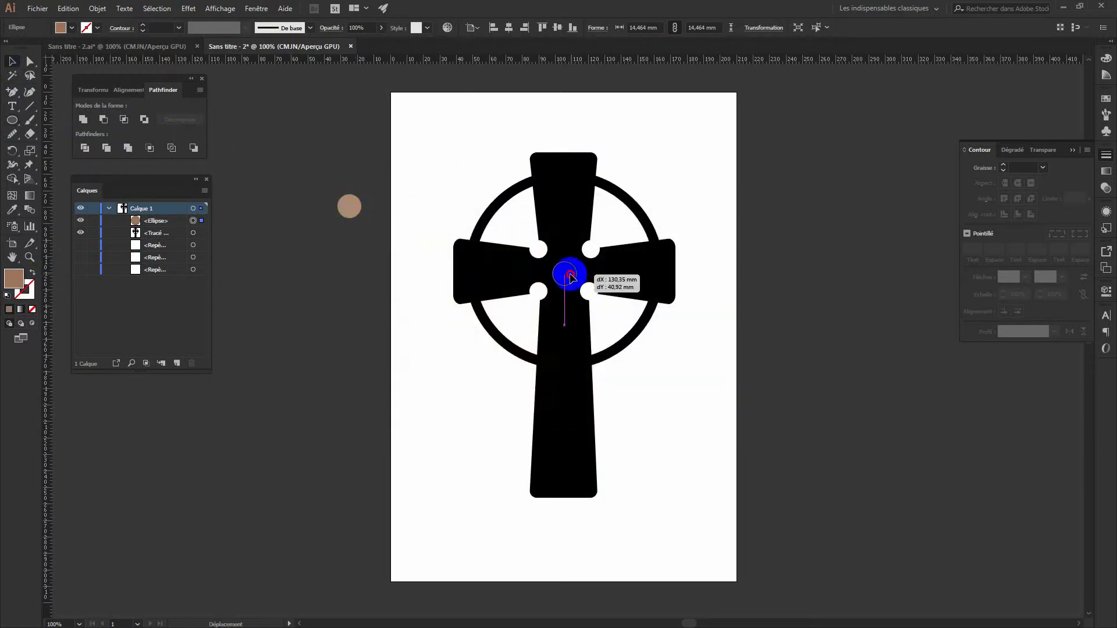
click(711, 382)
drag(349, 58, 348, 263)
drag(46, 253, 572, 272)
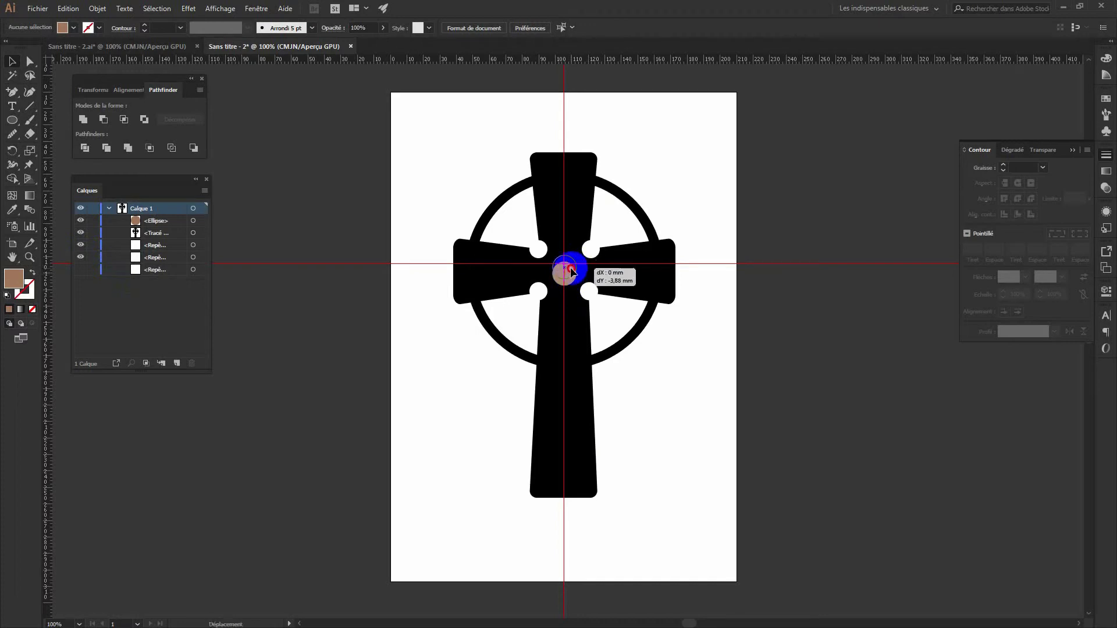
Hide the guides and subtract the circle from the cross with Minus Front
drag(80, 245, 80, 257)
shift+click(631, 317)
click(118, 150)
click(366, 246)
click(21, 134)
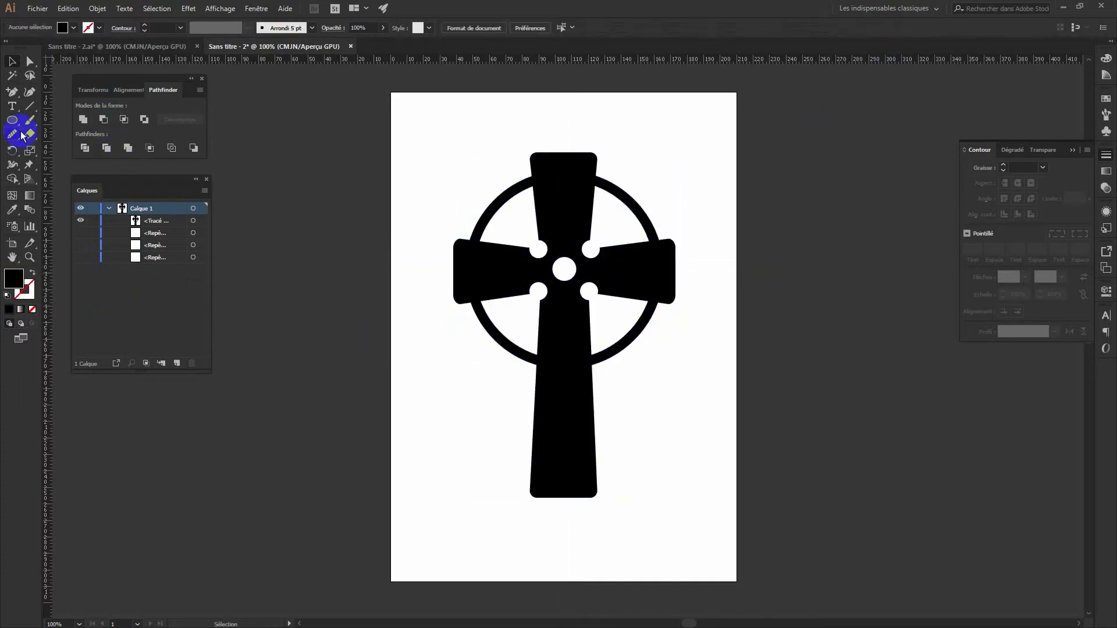
Draw a tall ellipse, make its top and bottom anchors sharp corners, and fill it beige
drag(345, 150, 370, 231)
key(a)
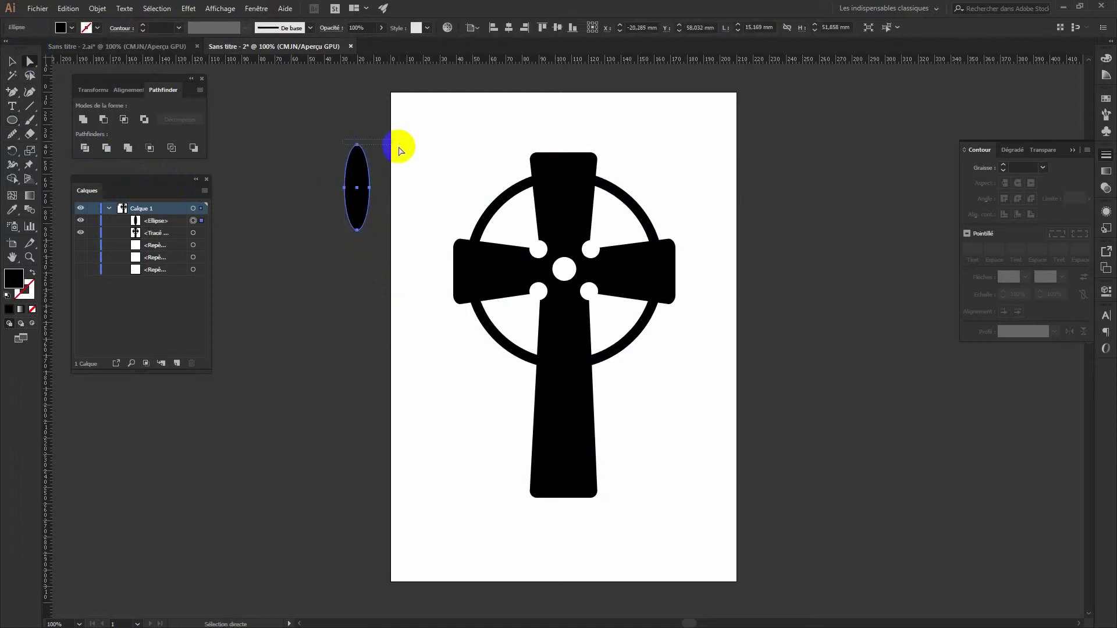
click(365, 149)
click(357, 146)
click(358, 232)
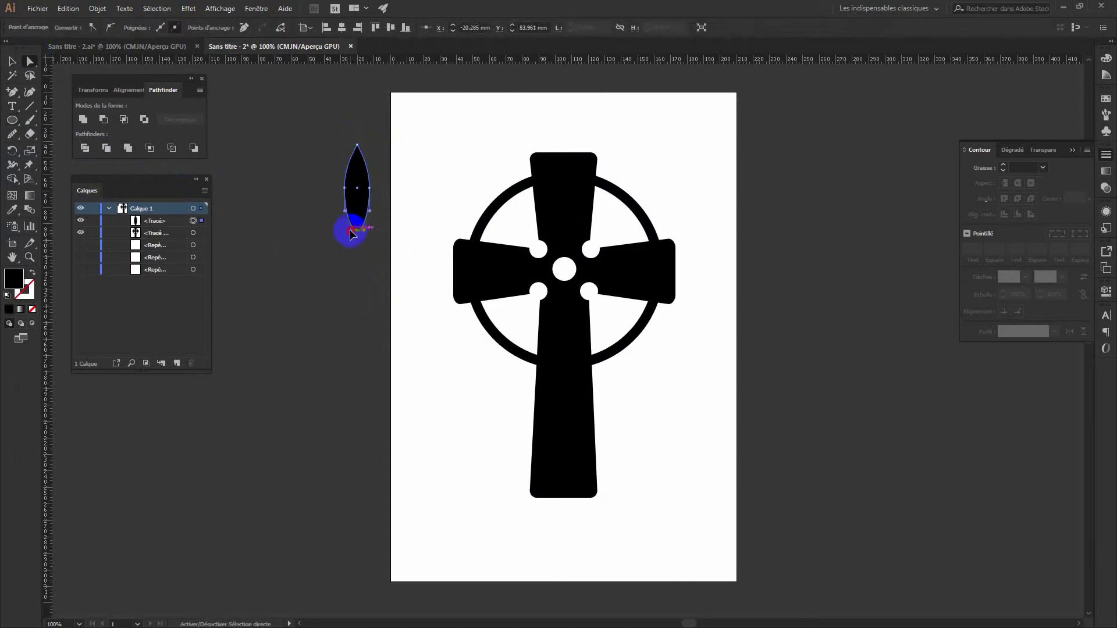
click(367, 274)
click(357, 186)
double_click(12, 279)
click(448, 256)
click(698, 246)
Place the leaf on the top arm, then copy it onto the lower and right arms
mouse_move(372, 174)
mouse_down()
mouse_move(557, 209)
mouse_move(568, 192)
mouse_up()
drag(565, 190, 576, 215)
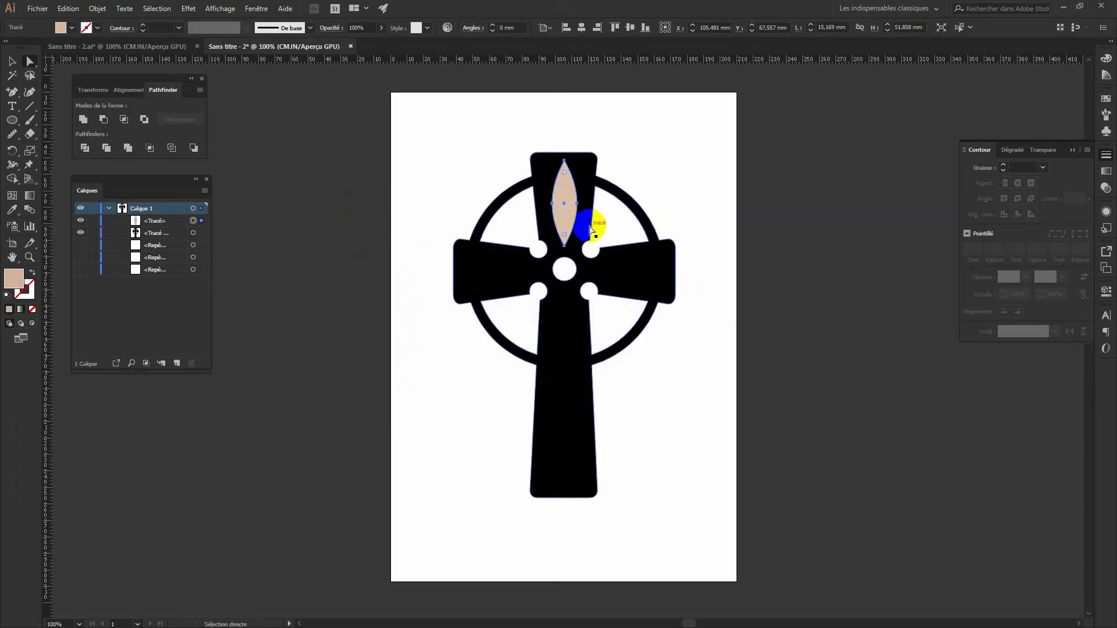
drag(80, 257, 80, 245)
click(12, 60)
drag(564, 204, 567, 488)
click(654, 299)
click(611, 217)
click(583, 204)
drag(583, 204, 663, 195)
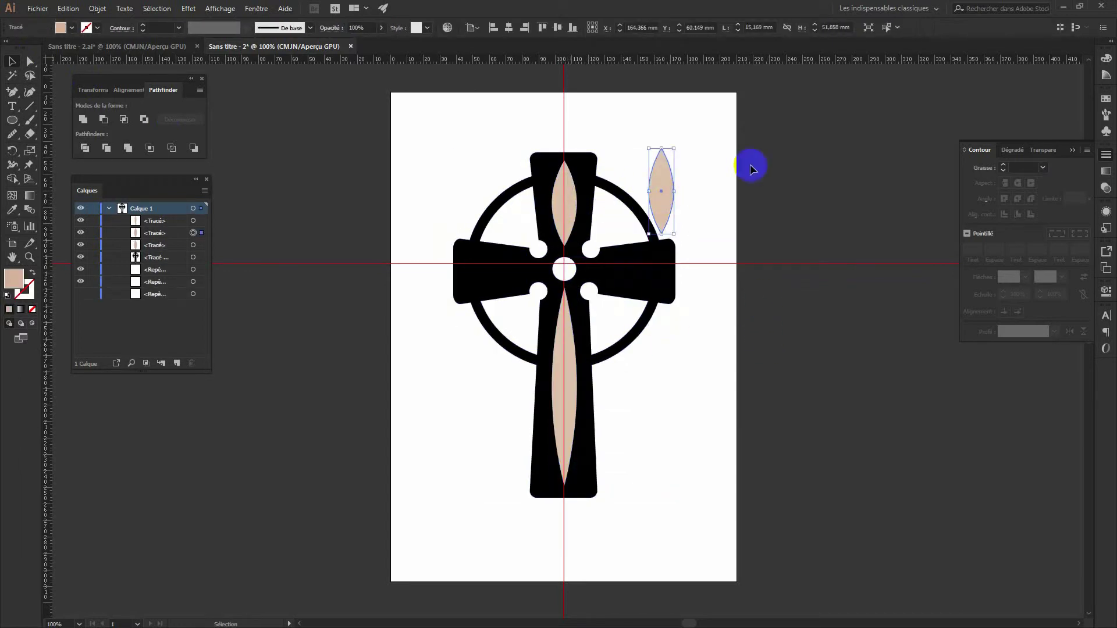
mouse_move(688, 154)
mouse_down()
mouse_move(704, 181)
mouse_move(658, 268)
mouse_up()
Copy a leaf onto the left arm and cut all four leaves out with Minus Front
click(683, 344)
click(657, 266)
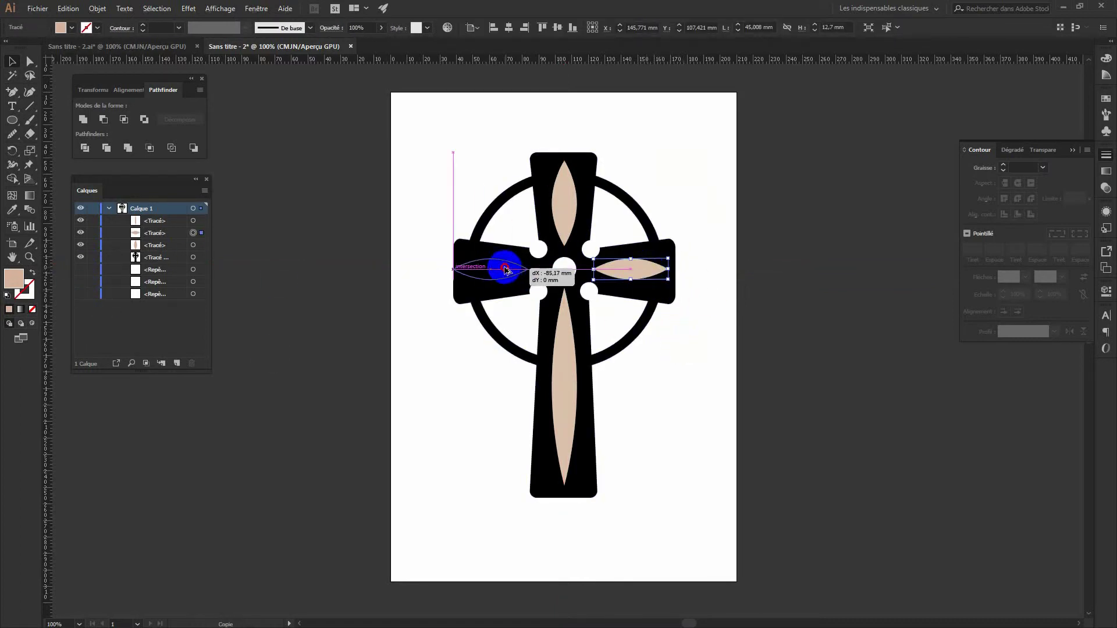
drag(658, 266, 521, 269)
click(684, 385)
drag(670, 417, 494, 384)
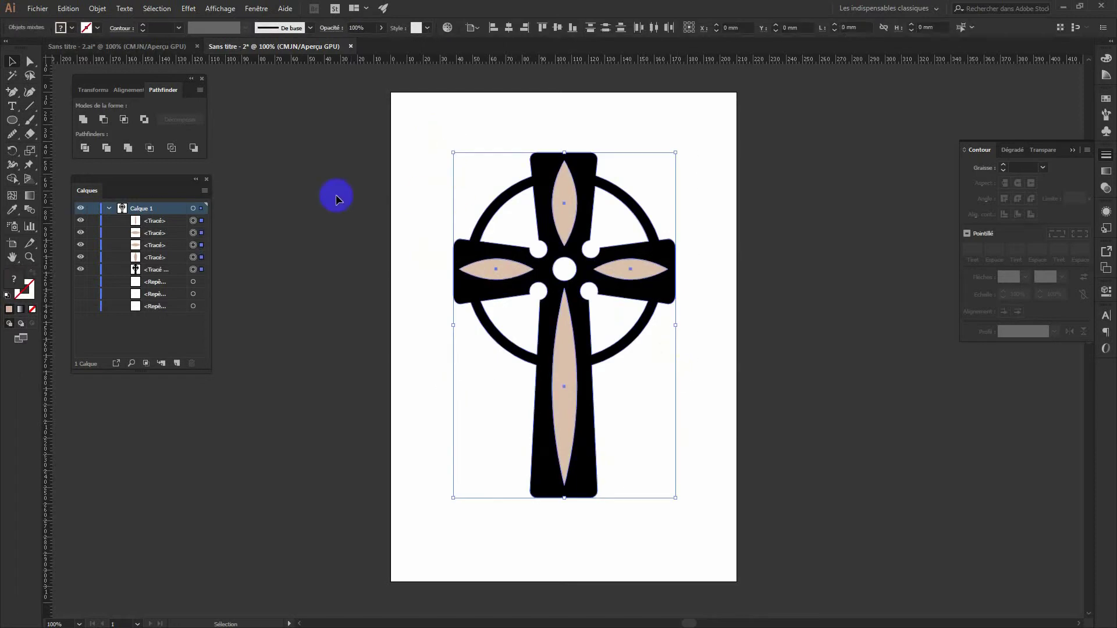
click(104, 119)
click(372, 314)
Delete the three leftover Repère guide layers in the Layers panel
mouse_move(686, 499)
mouse_down()
mouse_move(434, 122)
mouse_move(172, 267)
mouse_up()
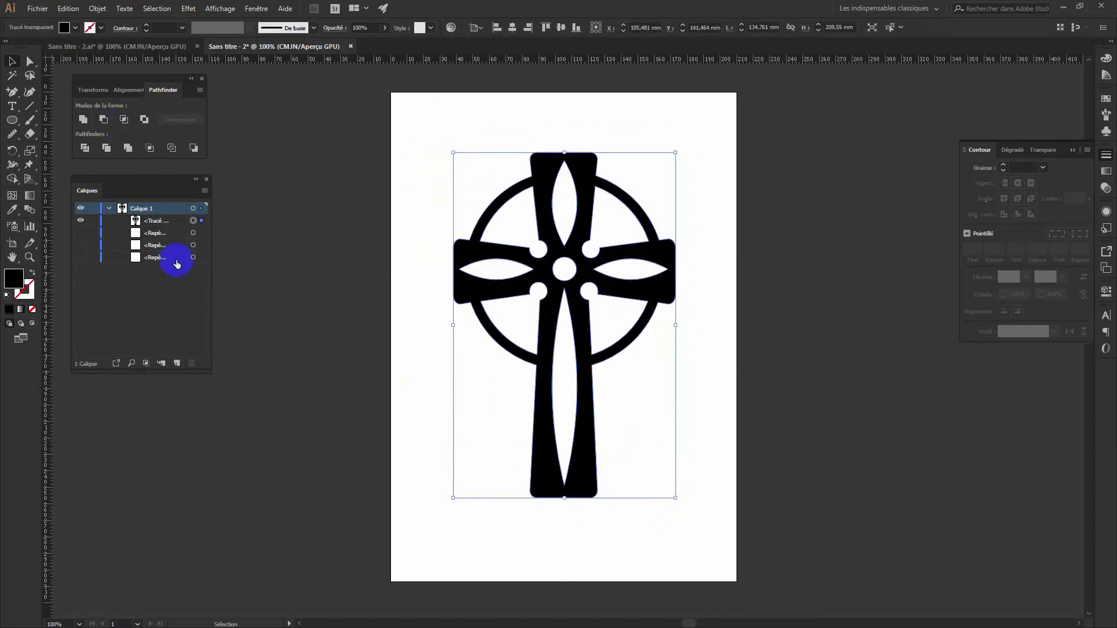
click(202, 235)
click(88, 260)
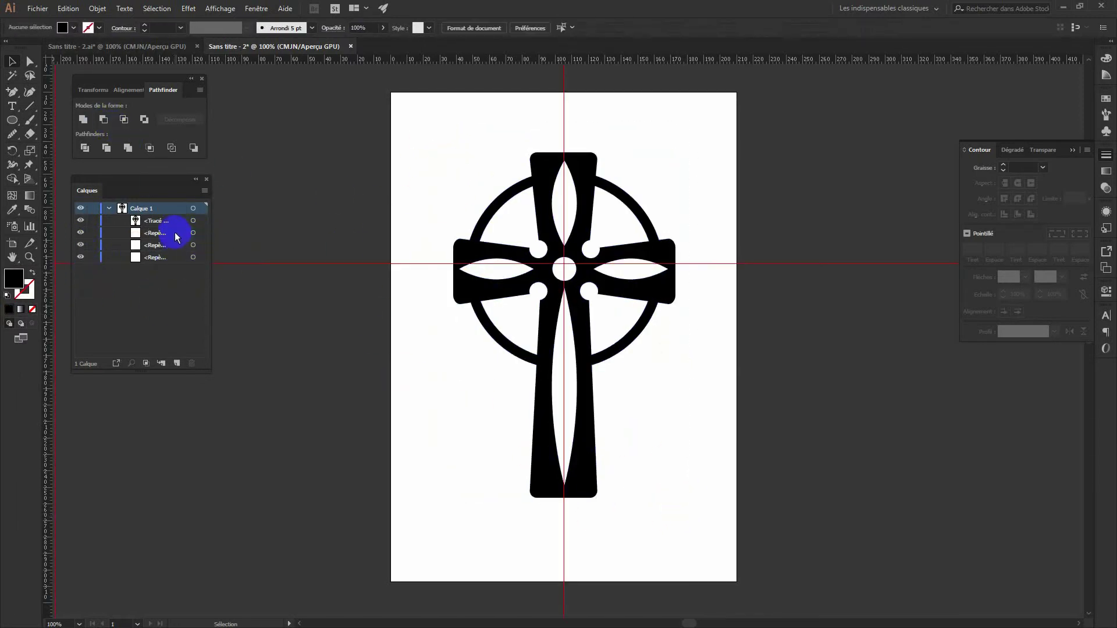
click(191, 363)
click(175, 233)
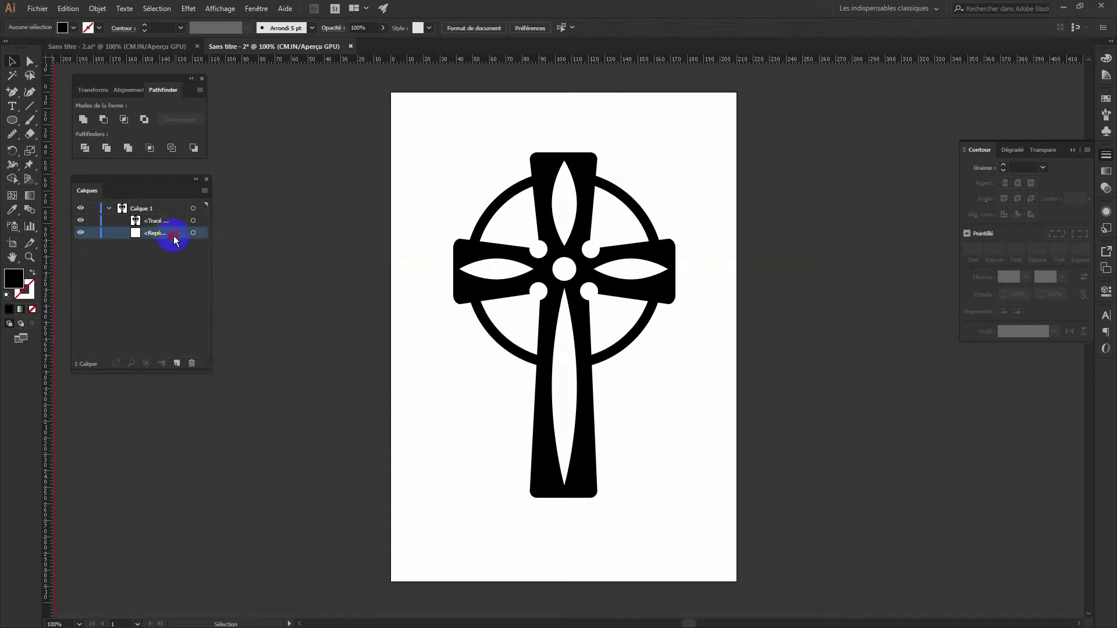
click(192, 364)
Select the whole cross and open the 3D Extrude & Bevel effect
drag(445, 119, 686, 510)
click(188, 8)
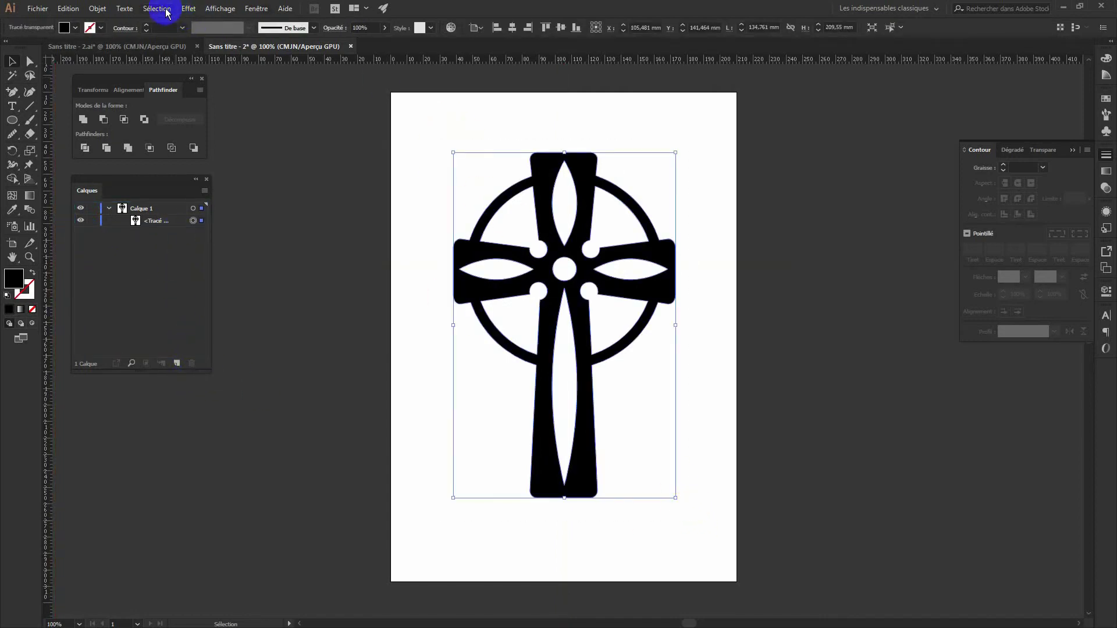
click(401, 74)
click(756, 406)
Give the cross a dark brown fill and a black 4 pt outline
click(1009, 406)
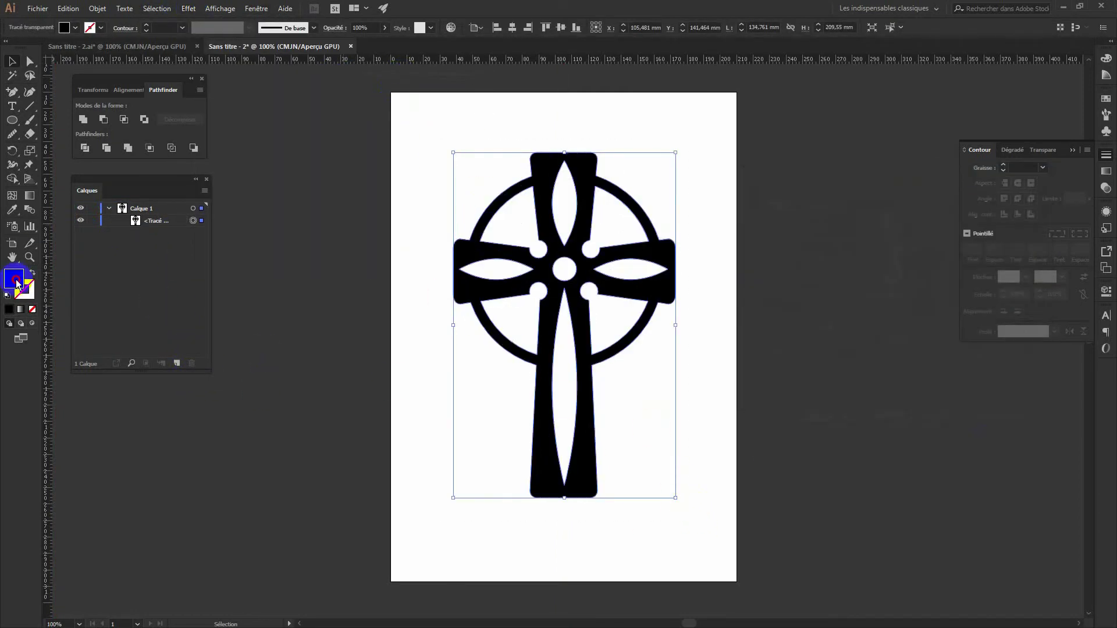
double_click(13, 278)
drag(544, 364, 553, 341)
click(667, 245)
double_click(24, 289)
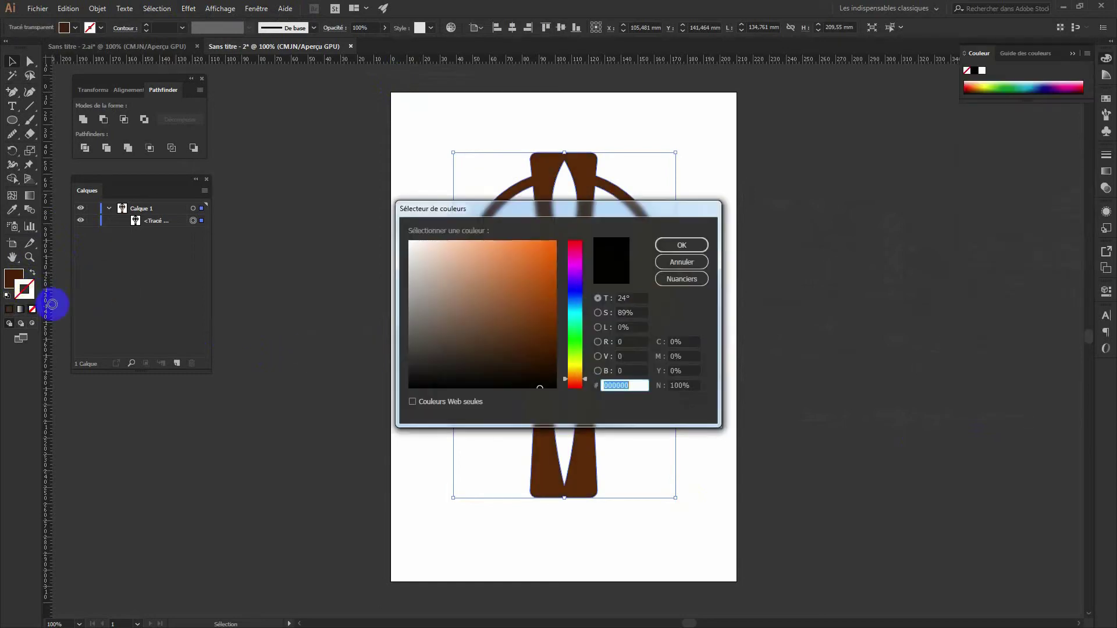
click(673, 242)
click(1003, 166)
click(188, 8)
Apply a 3D extrude and bevel effect to the cross
click(401, 85)
click(757, 406)
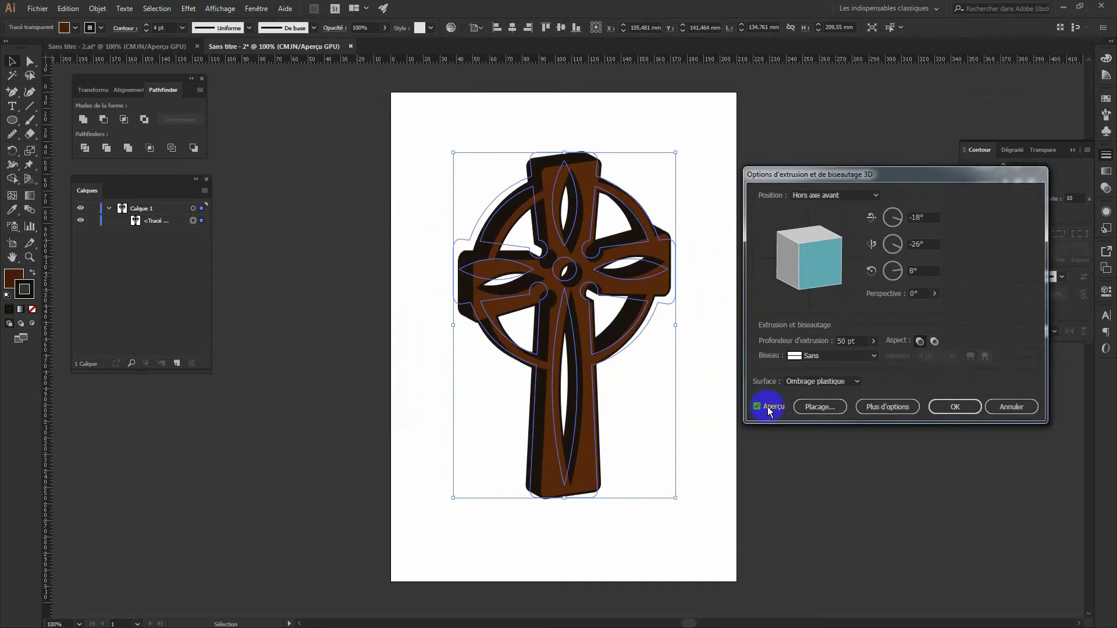
click(954, 407)
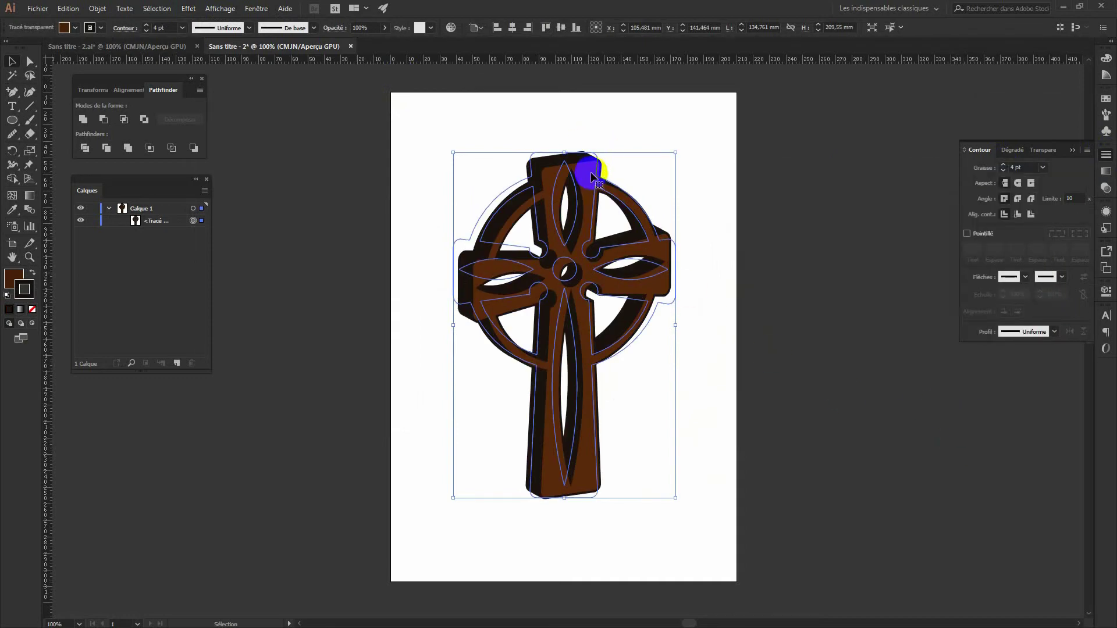
Paste the extruded cross onto a new top poster layer and tilt it counter-clockwise
key(ctrl+Tab)
click(94, 208)
click(176, 363)
click(279, 46)
key(ctrl+c)
key(ctrl+Tab)
key(ctrl+v)
mouse_move(610, 357)
mouse_down()
mouse_move(536, 324)
mouse_move(523, 331)
mouse_move(552, 465)
mouse_up()
Unlock the eye artwork layers and hide the gradient background and swatches layers
click(616, 487)
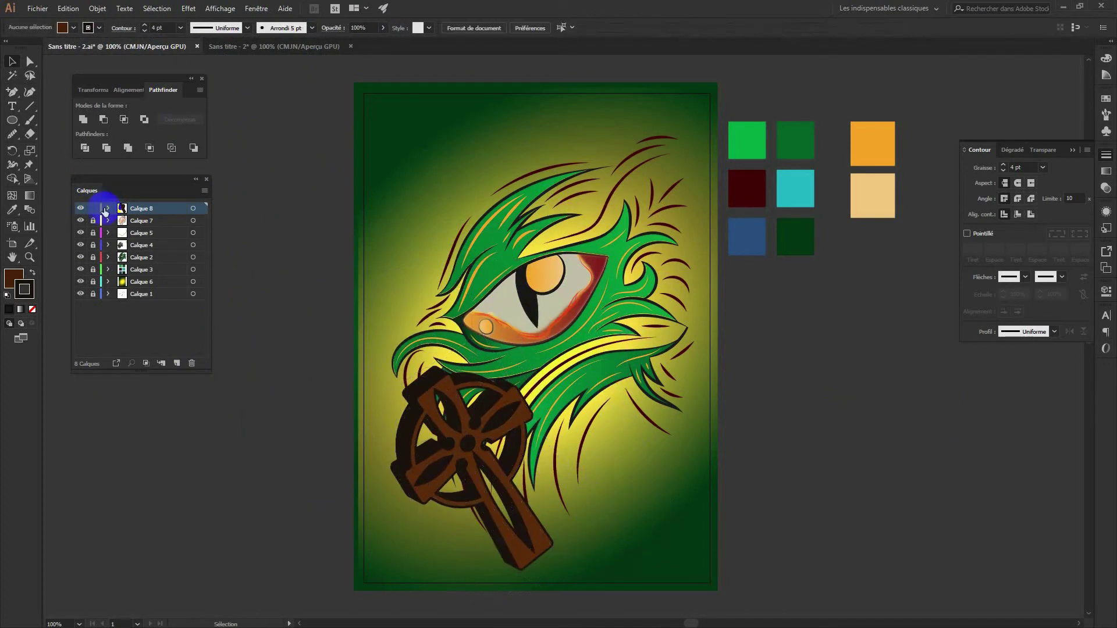
double_click(80, 221)
click(80, 233)
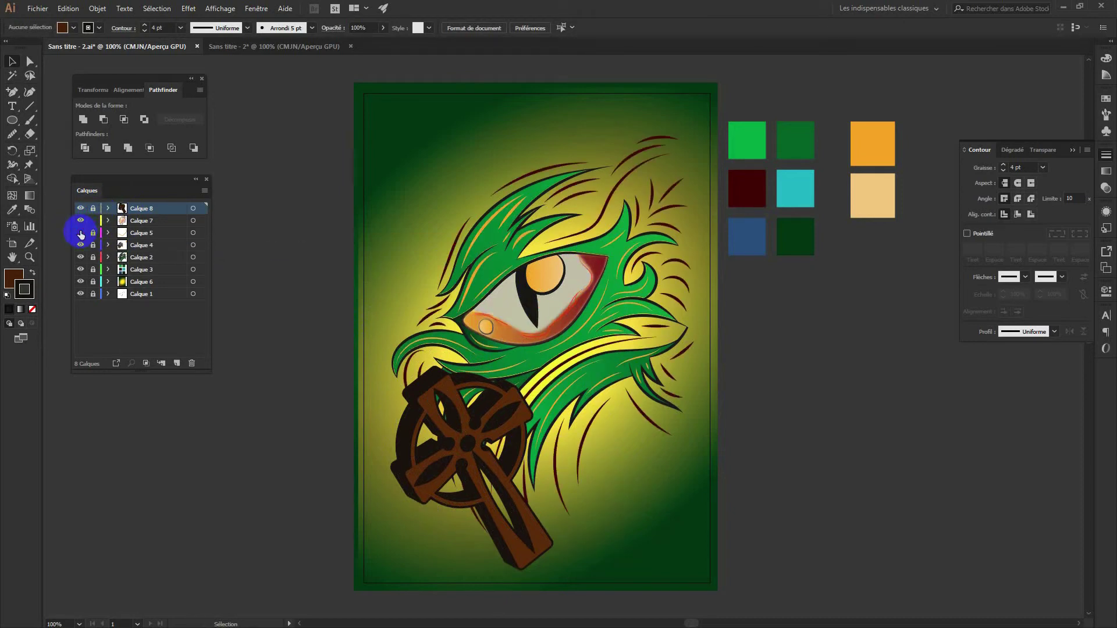
double_click(80, 245)
double_click(80, 257)
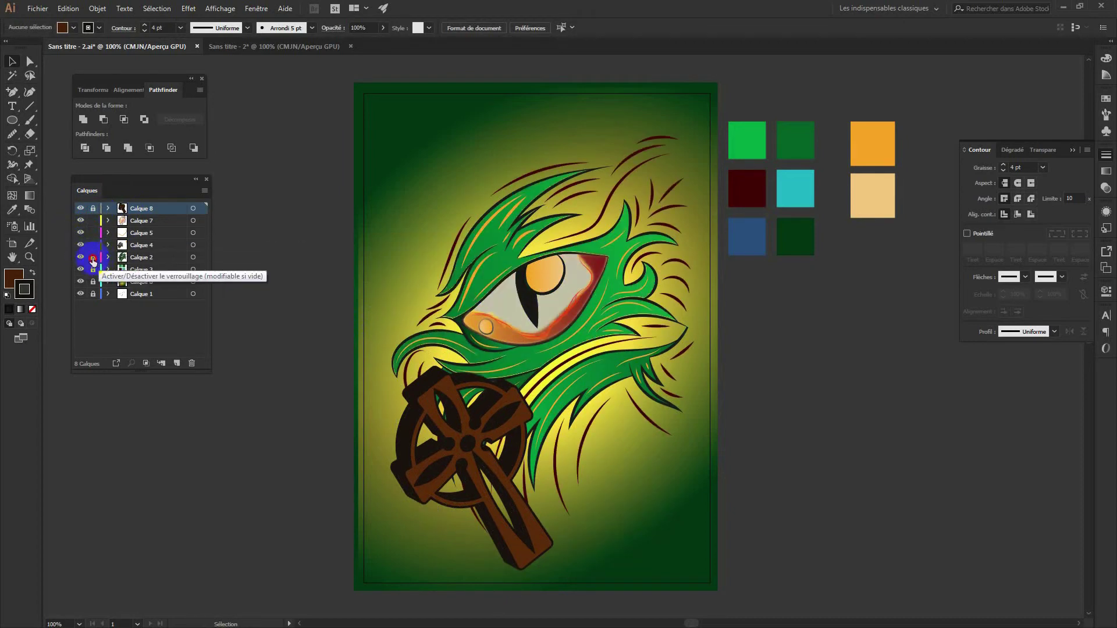
click(81, 269)
click(81, 282)
Move the eye and hair artwork slightly up, then show the background layers again
click(201, 221)
shift+click(201, 233)
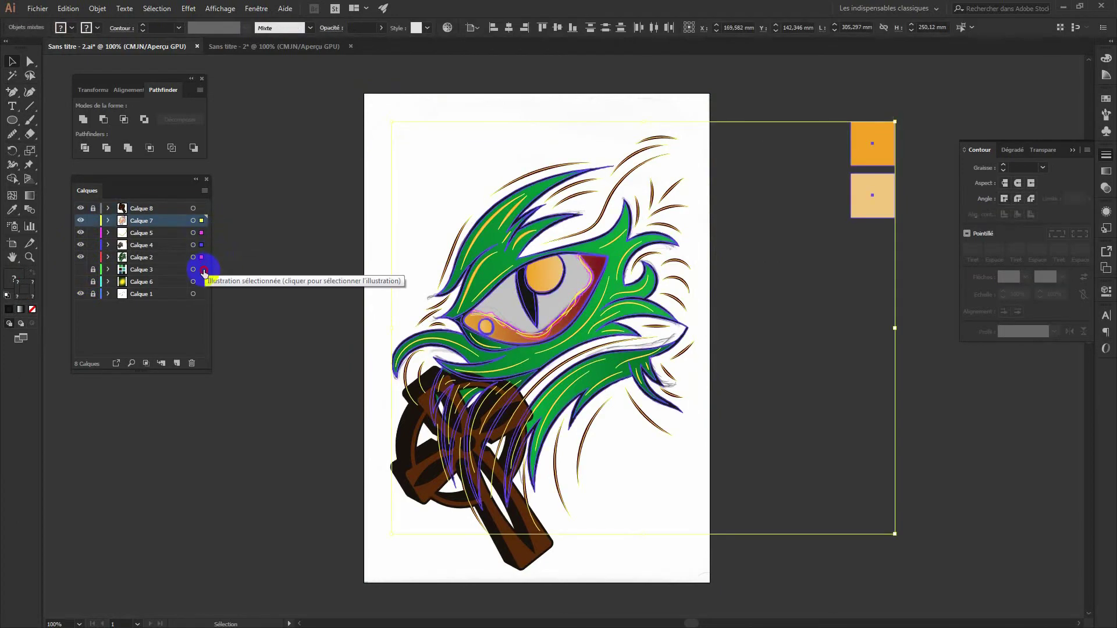
shift+click(201, 257)
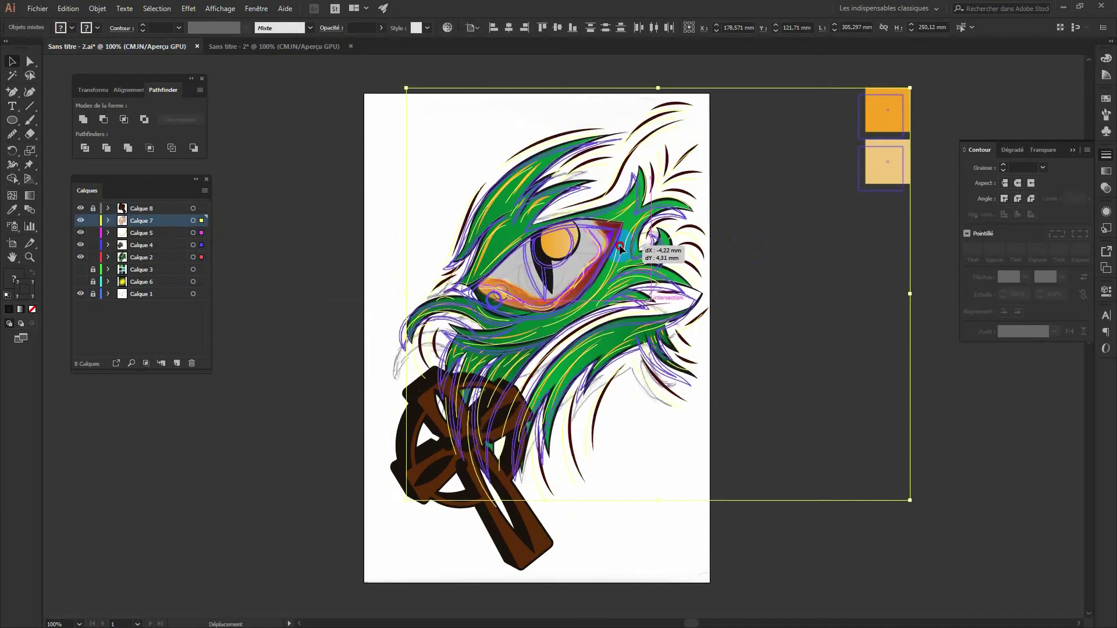
drag(909, 499, 888, 494)
click(878, 536)
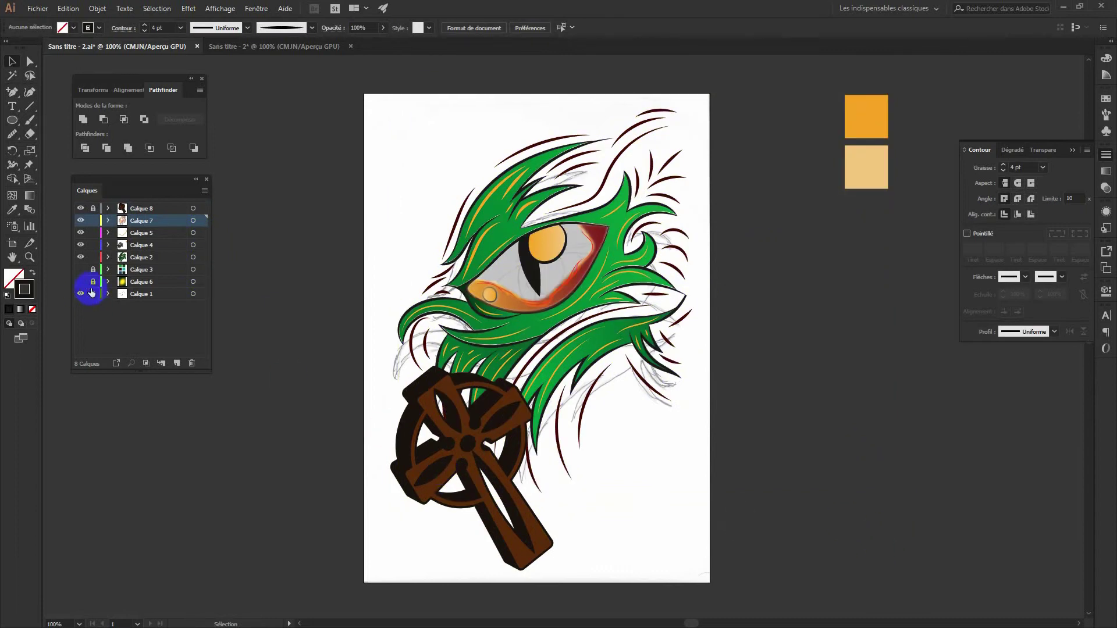
click(82, 268)
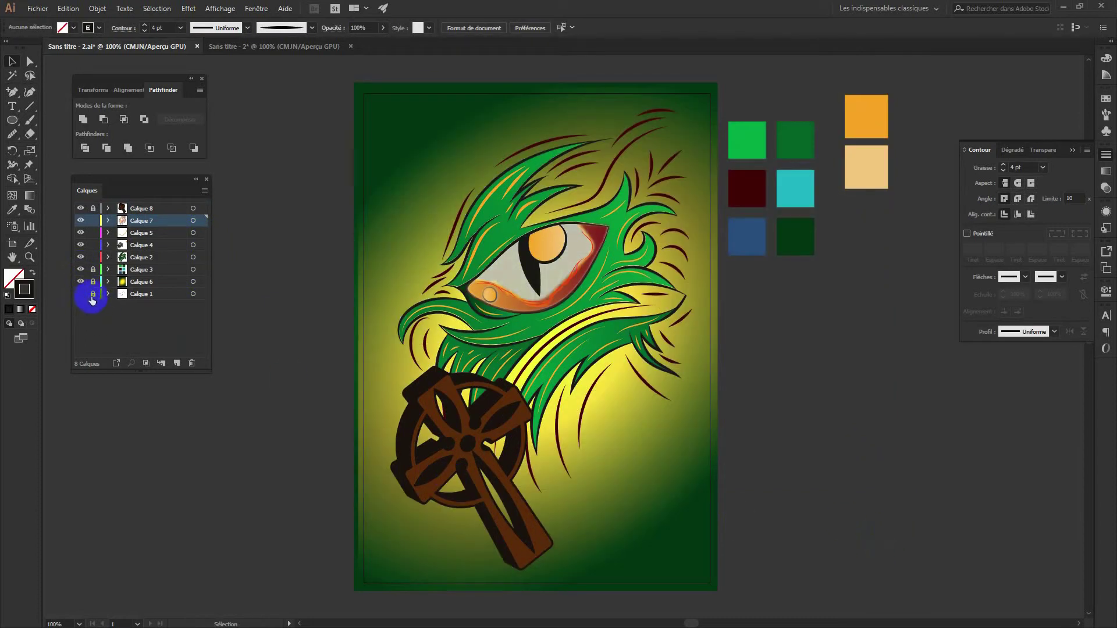
click(426, 482)
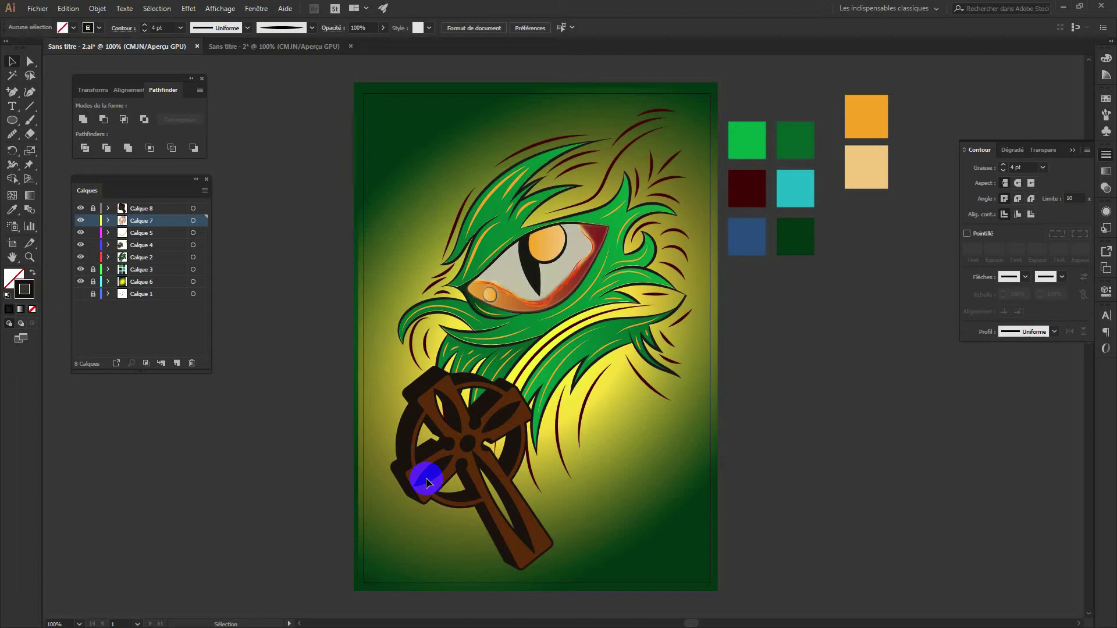
click(329, 46)
Undo the cross's 3D extrusion, leaving it flat
click(187, 8)
click(224, 32)
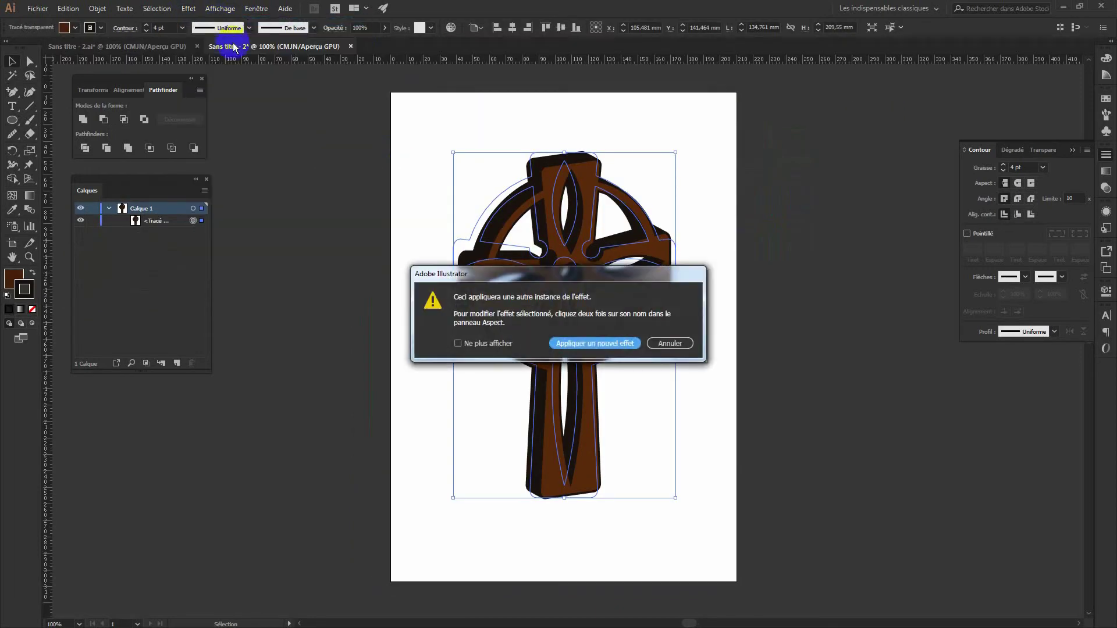
click(673, 342)
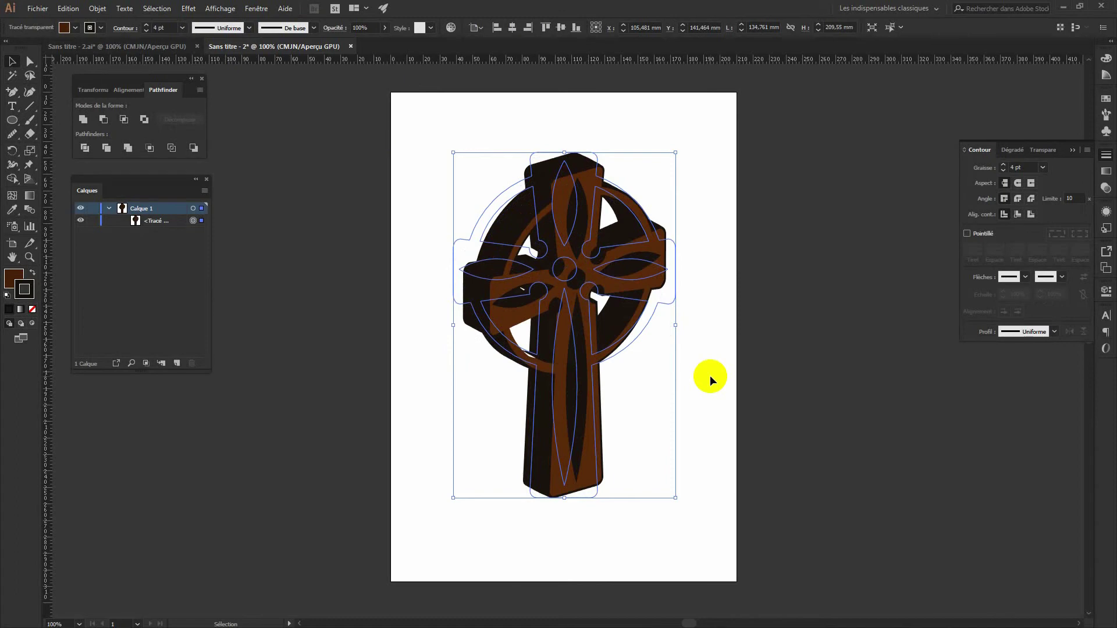
key(ctrl+z)
key(ctrl+z)
Reapply 3D extrude and bevel to the cross at a new rotation angle
click(188, 8)
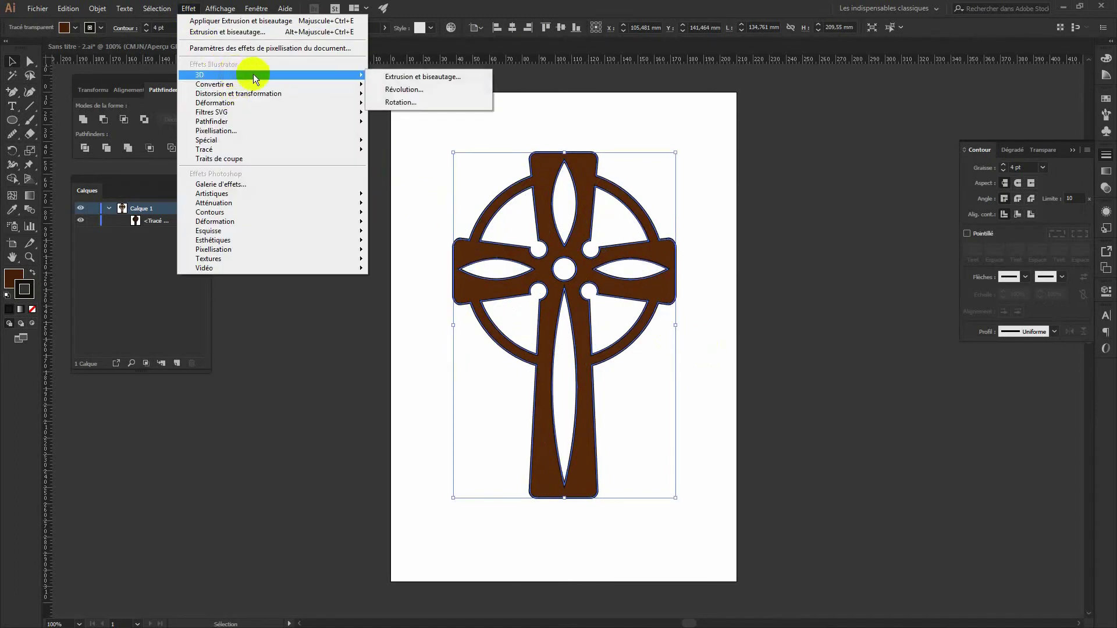
click(401, 74)
click(757, 406)
mouse_move(774, 259)
mouse_down()
mouse_move(823, 280)
mouse_move(818, 260)
mouse_move(801, 264)
mouse_up()
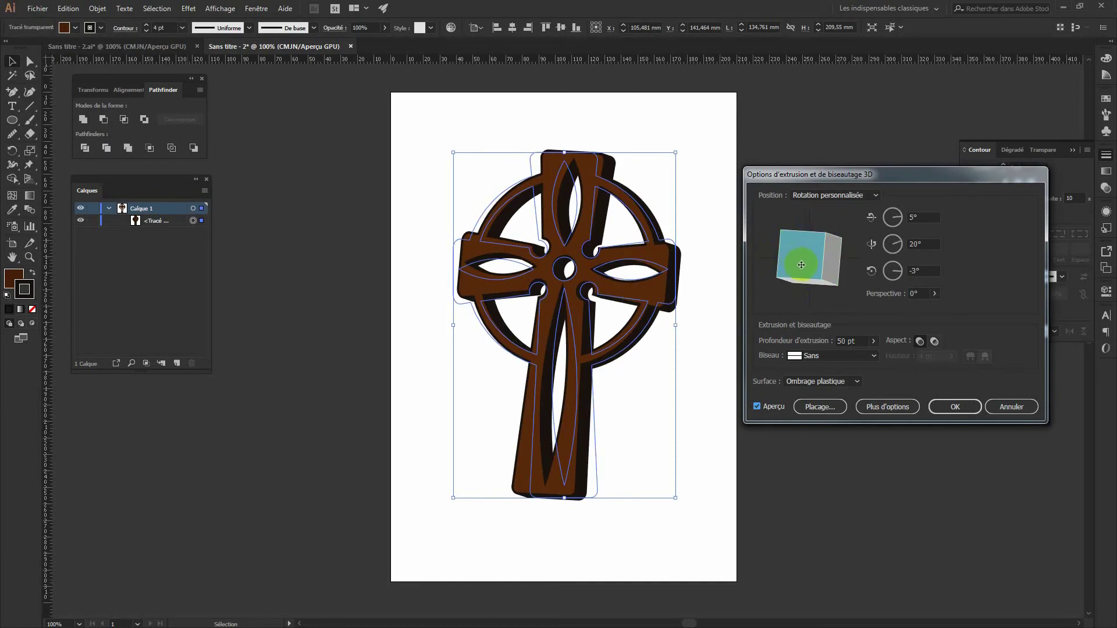
key(Return)
click(116, 46)
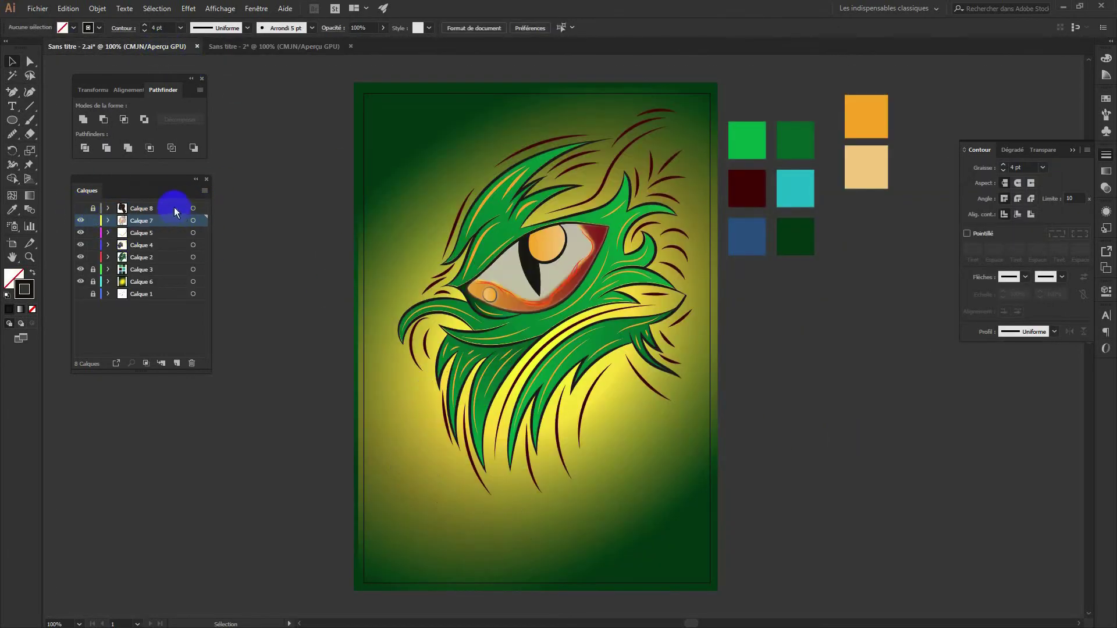
Paste the re-extruded cross onto a new poster layer, shrunk and rotated
click(172, 364)
click(261, 47)
key(ctrl+c)
click(117, 46)
key(ctrl+v)
mouse_move(696, 277)
mouse_down()
mouse_move(604, 448)
mouse_move(638, 399)
mouse_up()
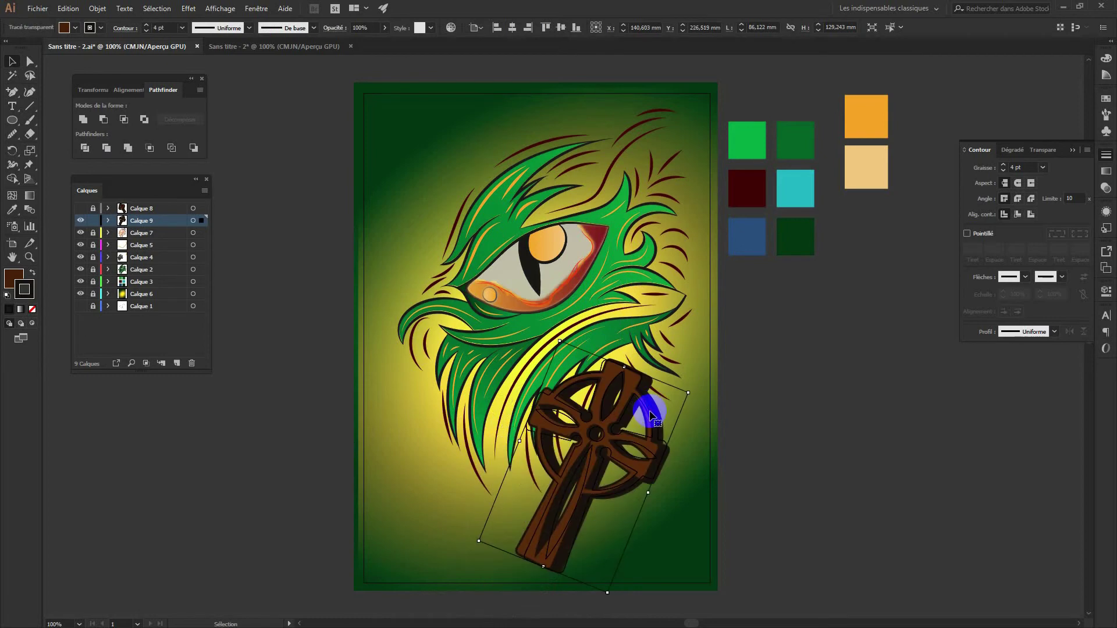
click(732, 445)
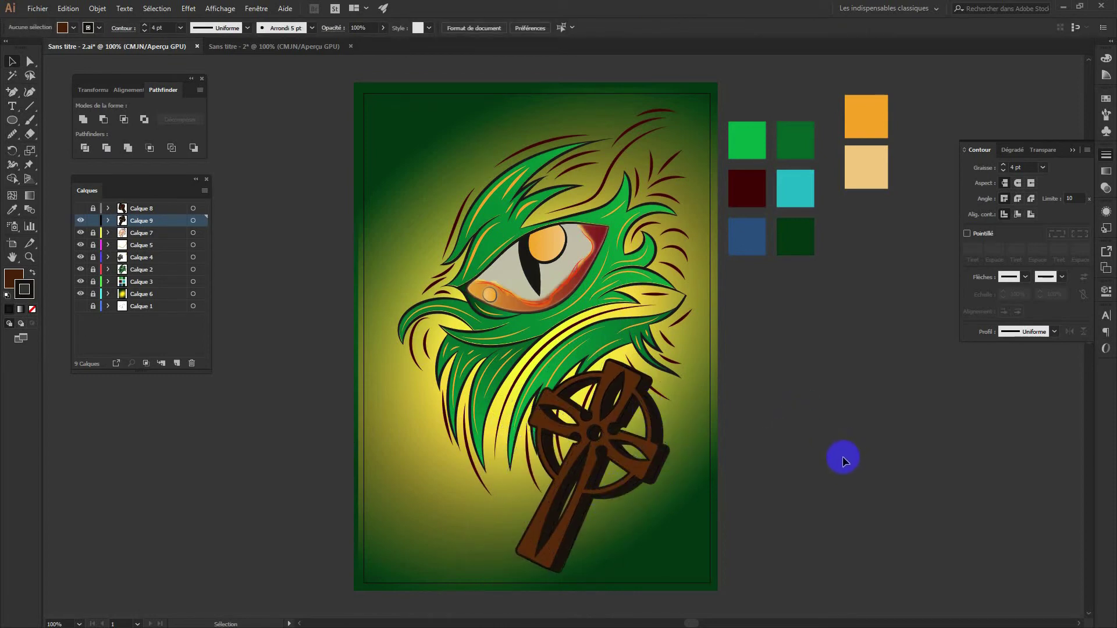
Delete the old cross layer and enlarge and rotate the new cross further clockwise
click(80, 220)
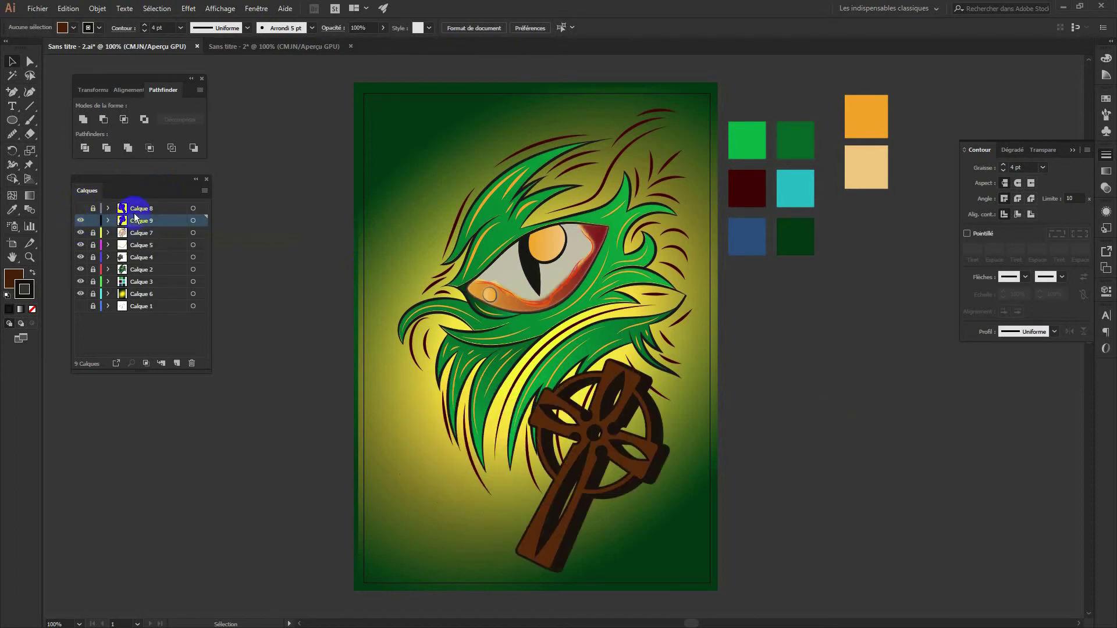
drag(161, 211, 192, 363)
click(614, 384)
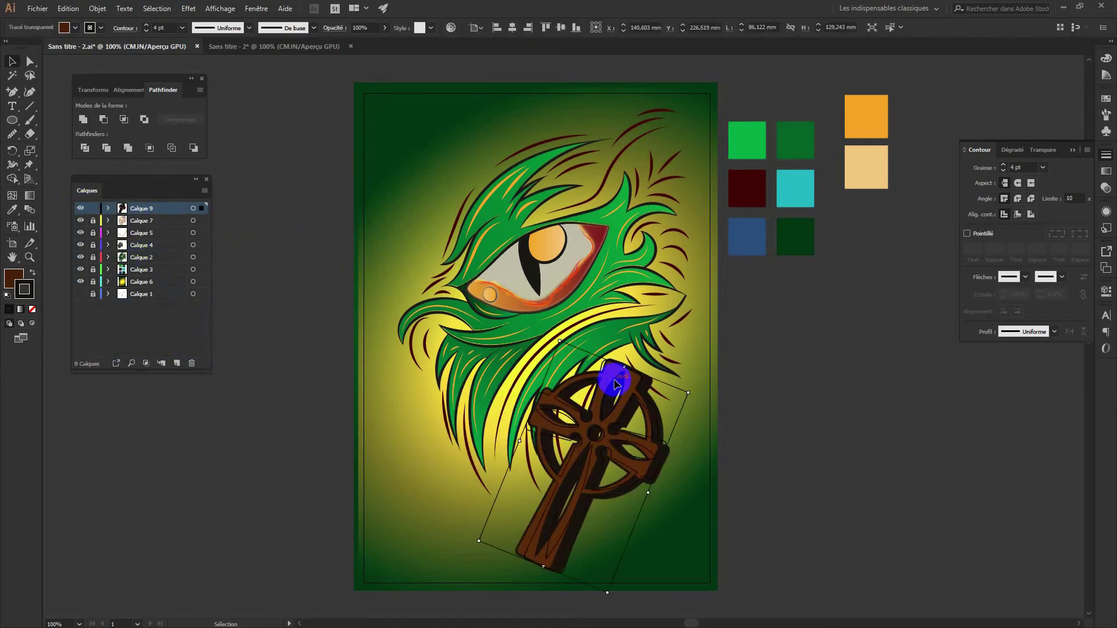
drag(558, 338, 562, 326)
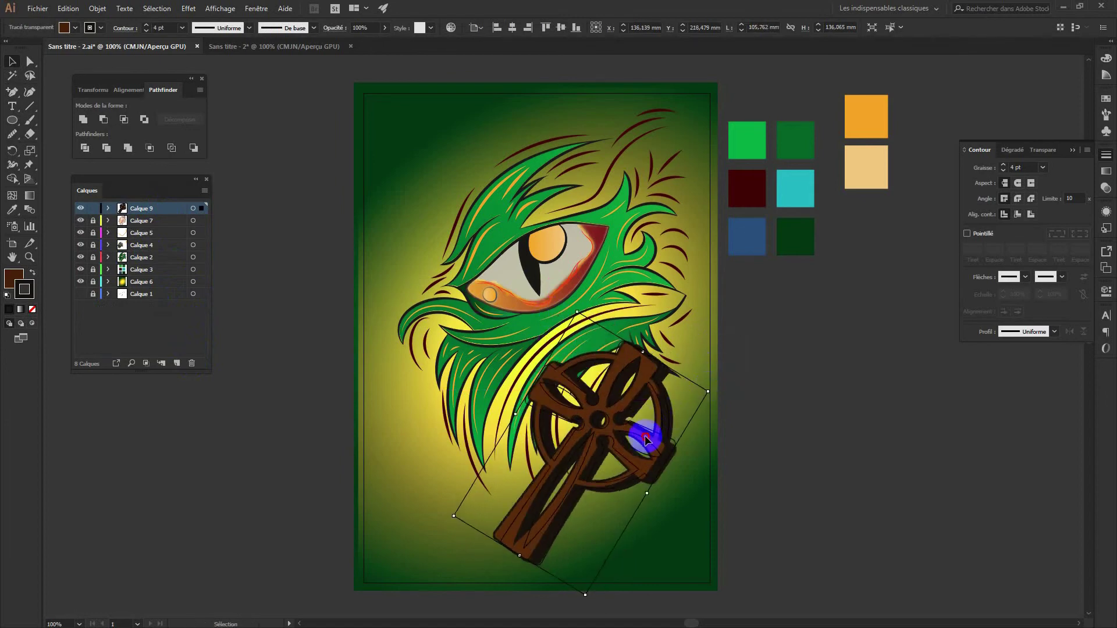
drag(705, 368, 704, 432)
click(768, 422)
Enlarge and reposition the eye artwork, then show the backgrounds and lock the eye layers
drag(81, 269, 83, 282)
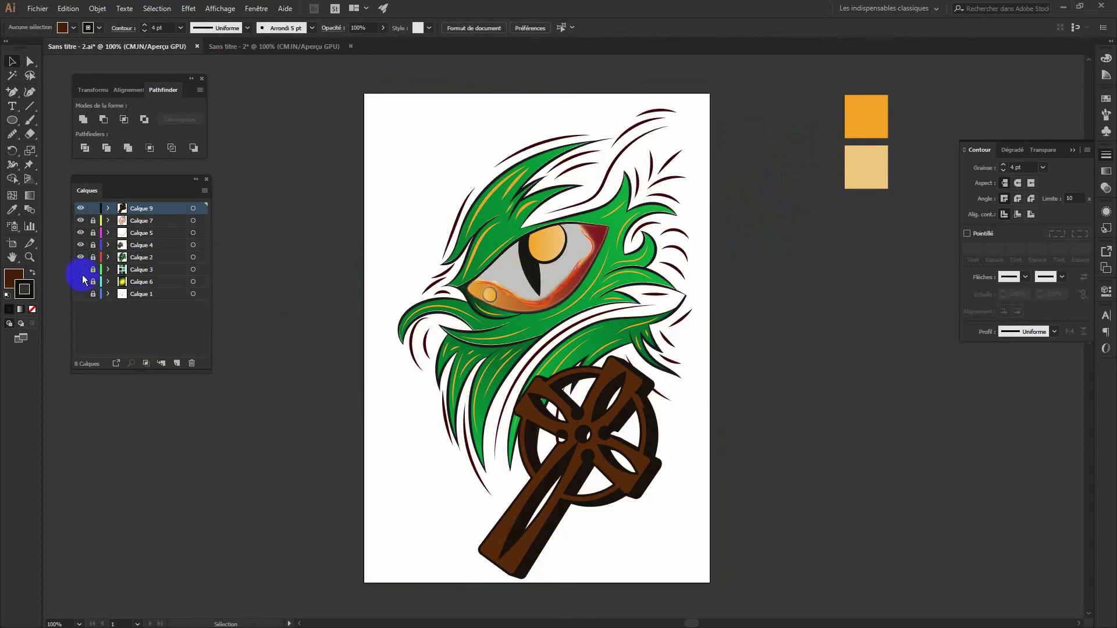
drag(201, 221, 203, 256)
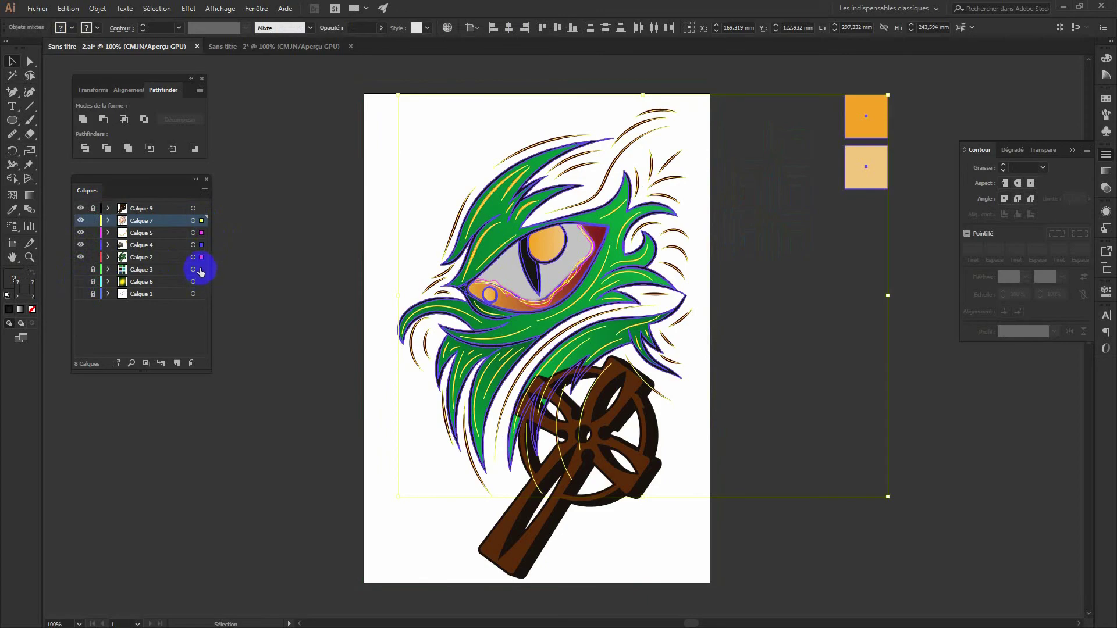
drag(398, 496, 375, 515)
drag(607, 260, 611, 261)
click(718, 391)
drag(81, 293, 93, 221)
click(93, 208)
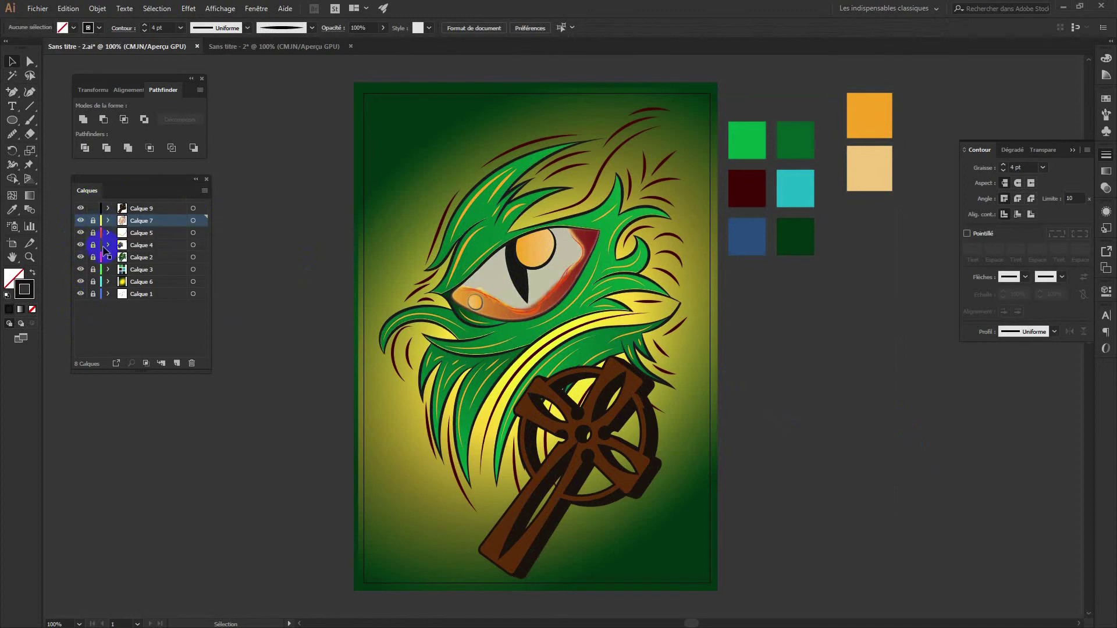
click(619, 373)
click(188, 8)
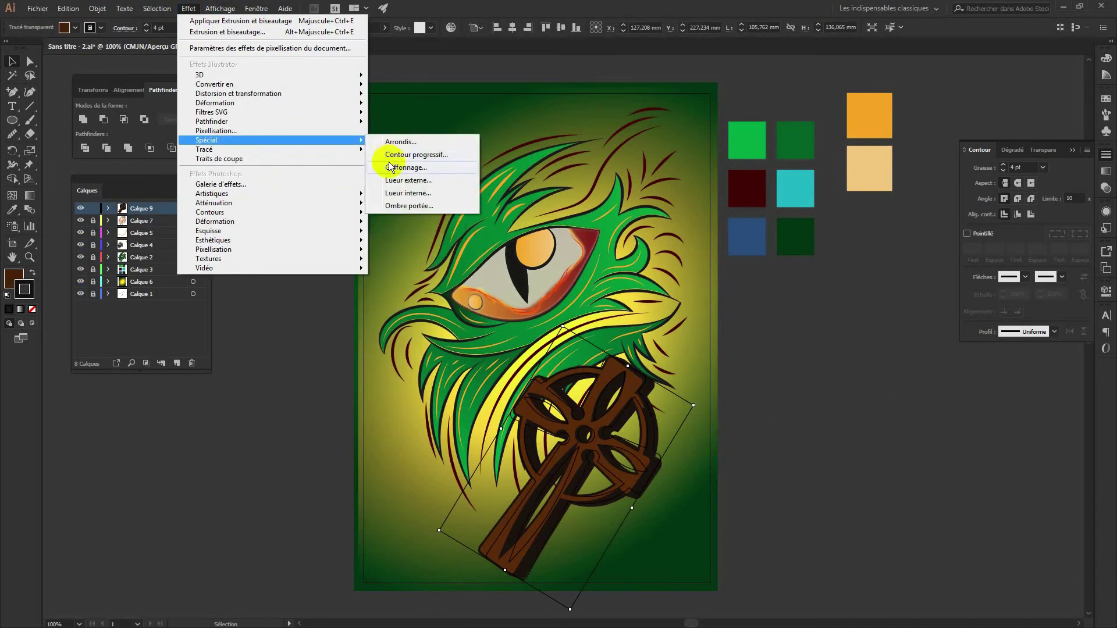
Add a soft 20% drop shadow to the cross and nudge and tilt it slightly
click(409, 205)
click(361, 534)
click(411, 517)
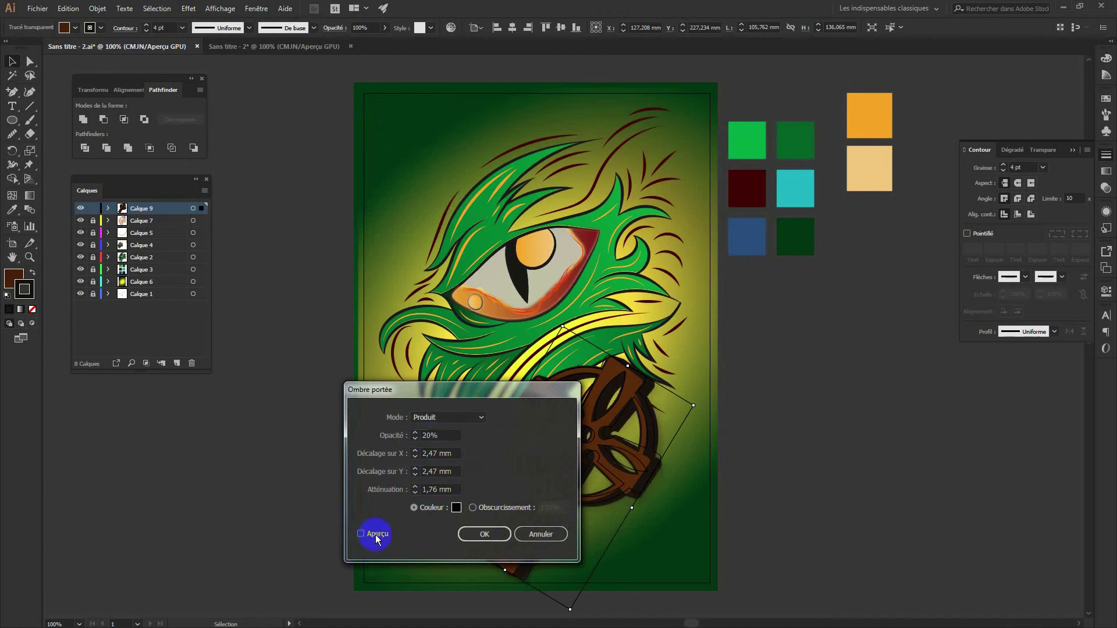
click(484, 534)
click(765, 513)
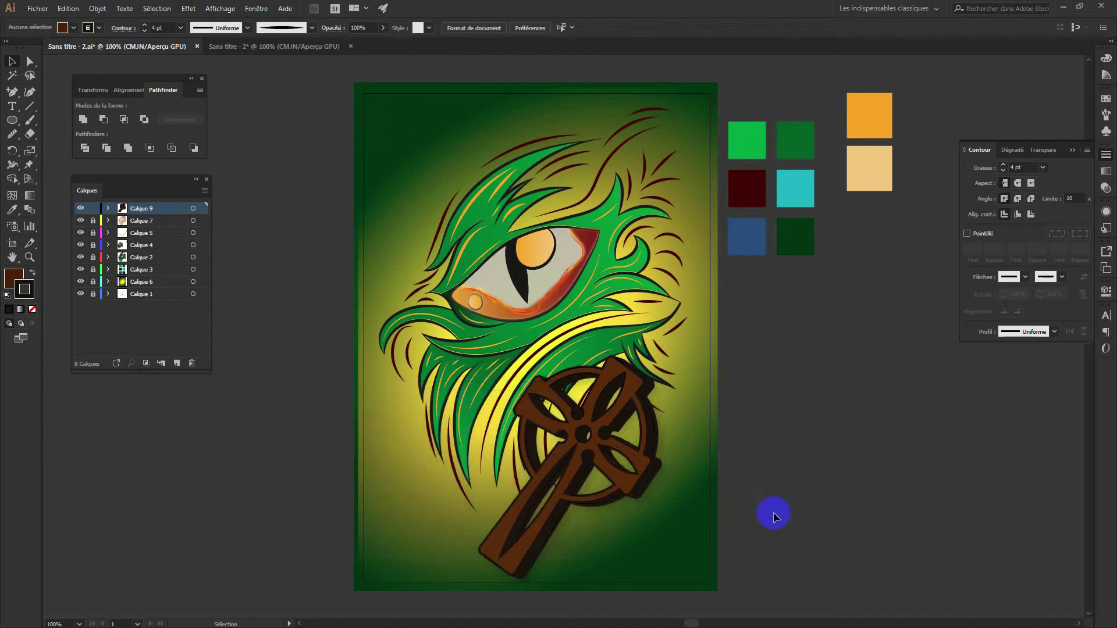
drag(631, 381, 645, 394)
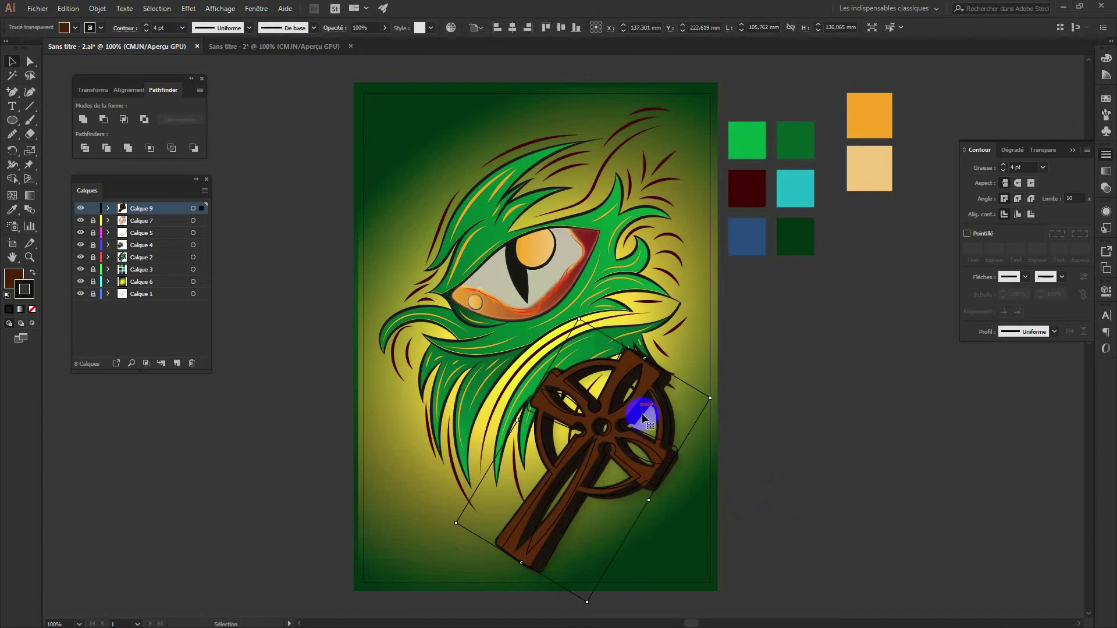
click(742, 370)
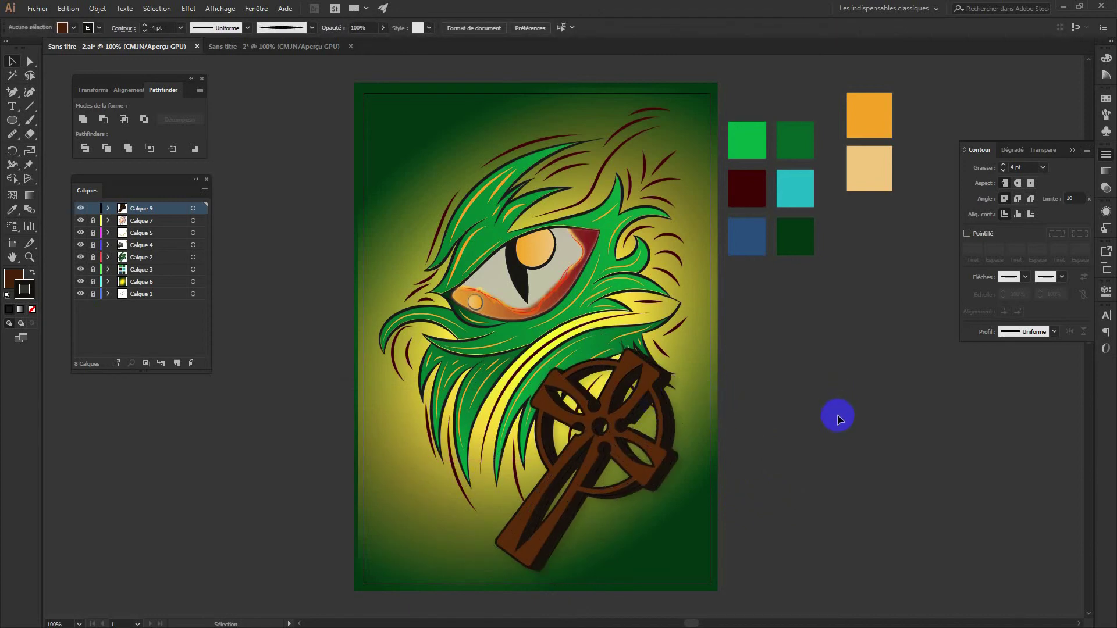